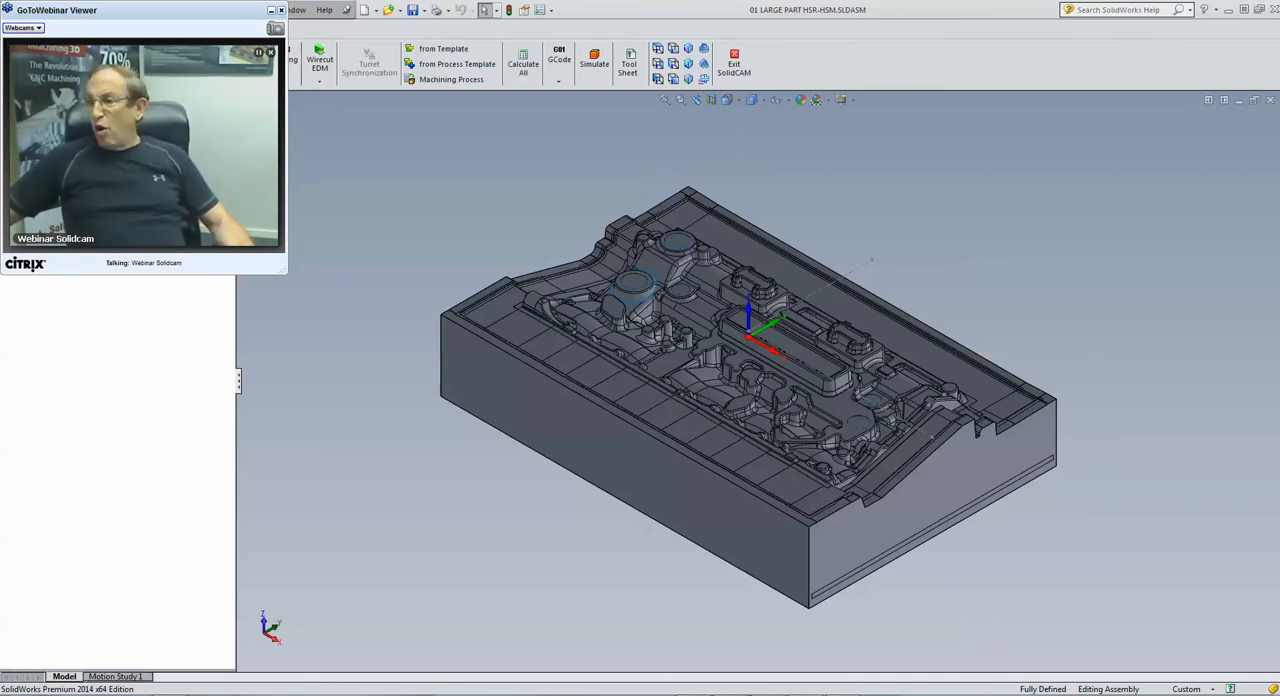
Step: Switch to the media player, play the SolidCAM iMachining webinar recording, and return to the SolidWorks assembly
key(alt+Tab)
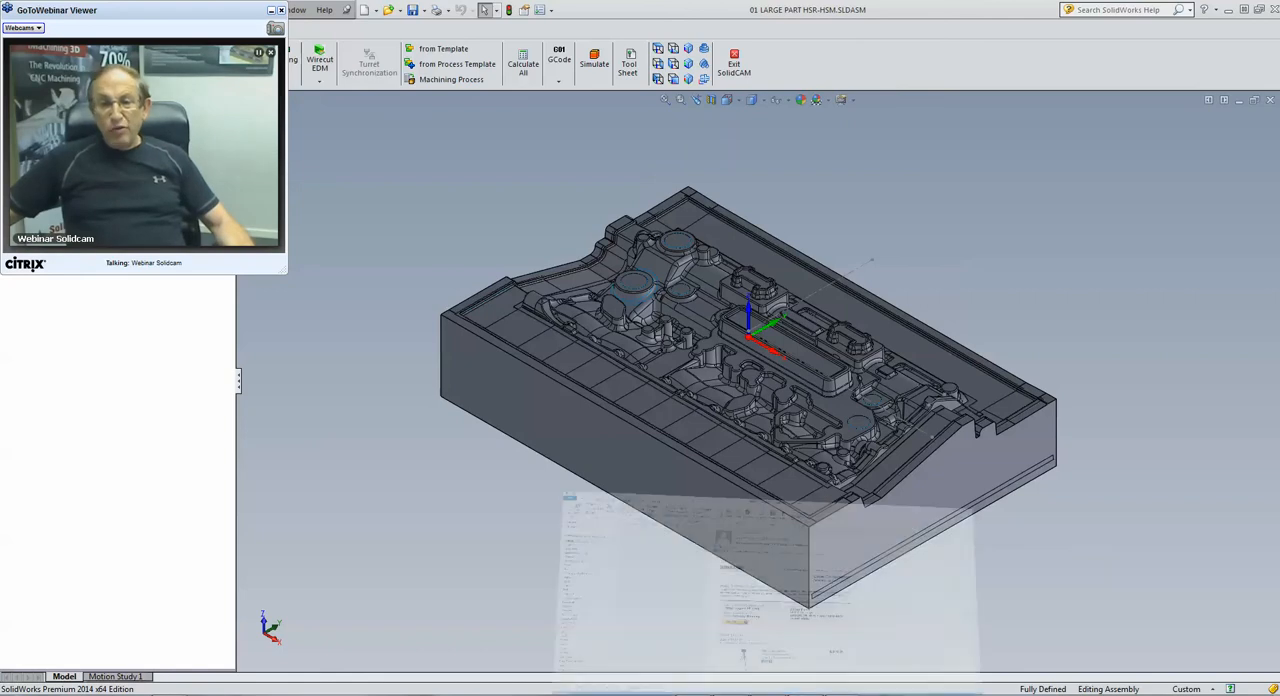
key(alt+Tab)
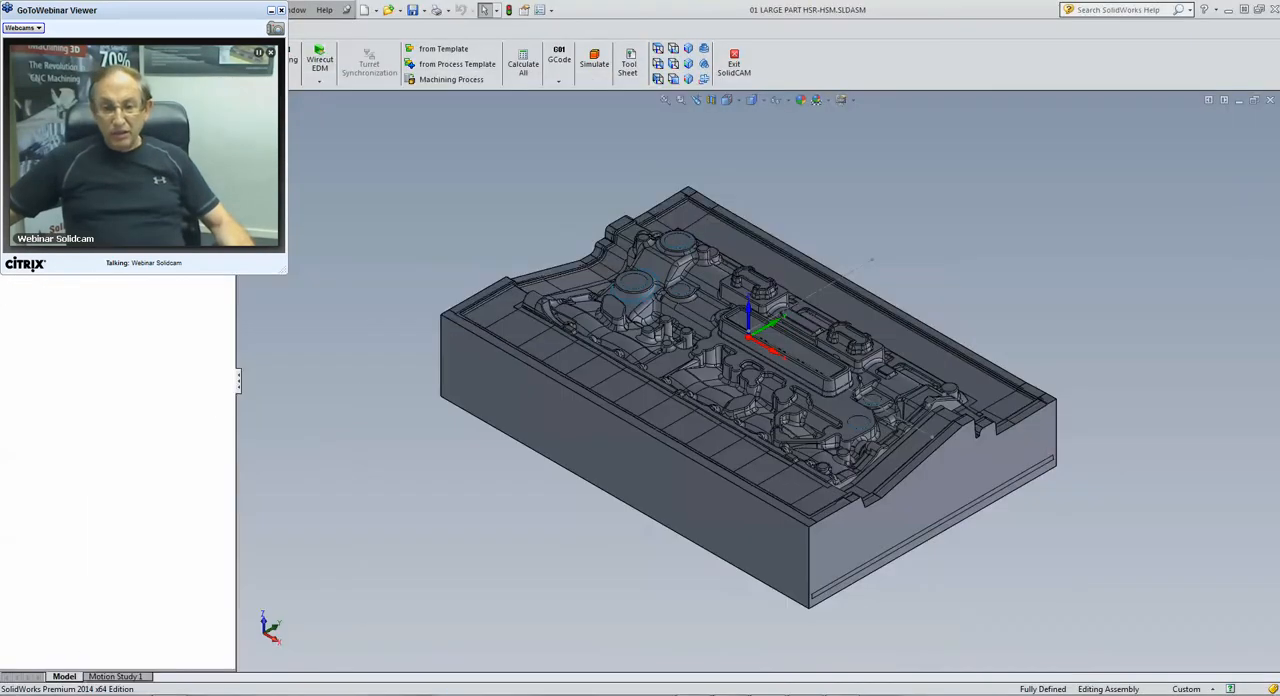
key(alt+Tab)
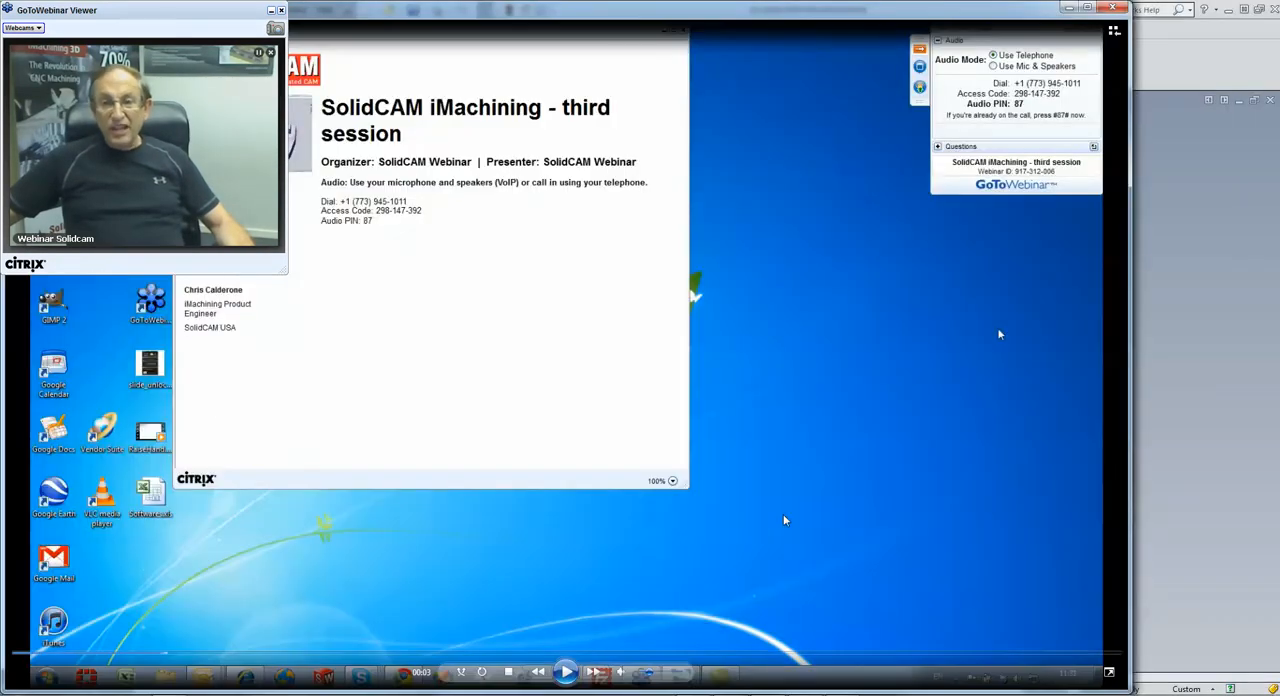
click(565, 672)
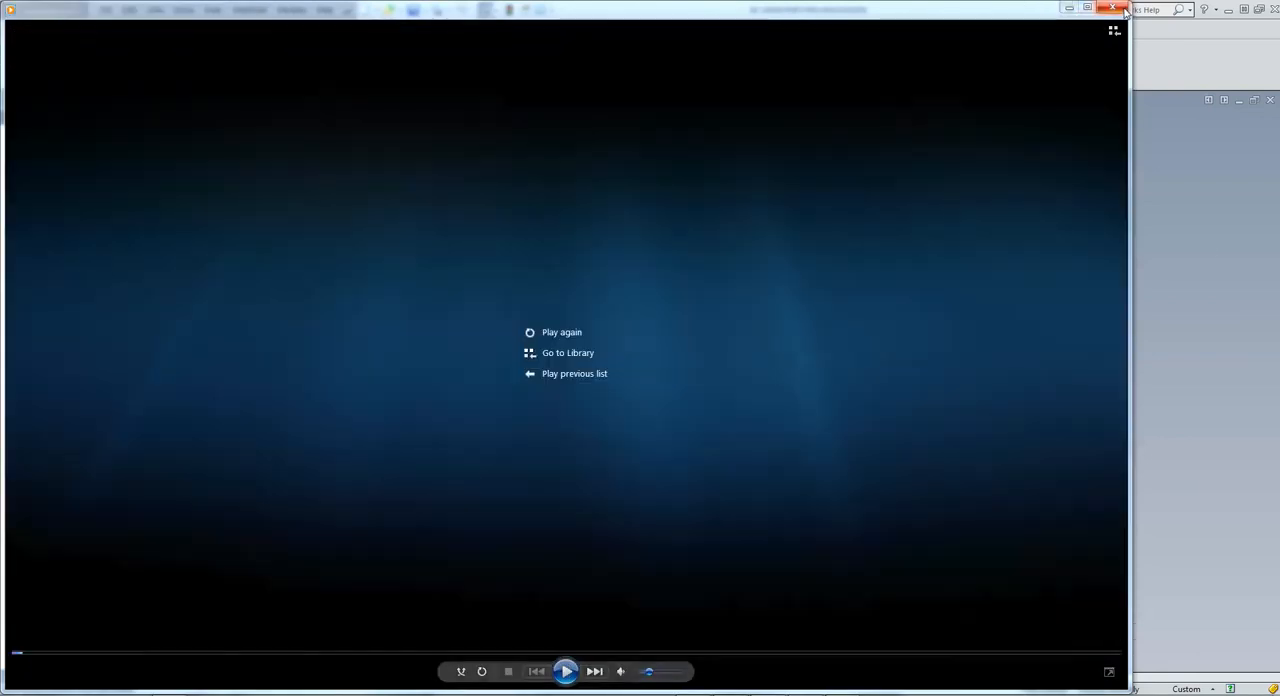
click(1124, 9)
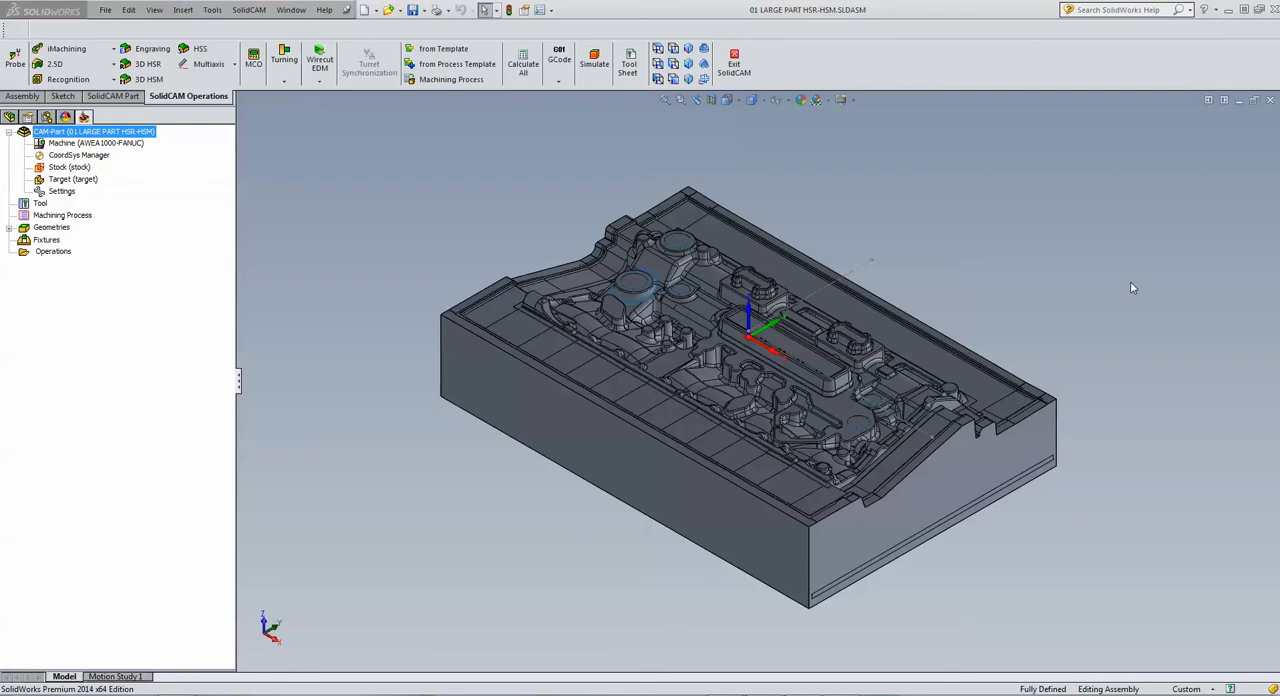
Step: Create a 3D HSR operation on the target geometry with HM Roughing as its technology
scroll(1132, 288, down, 3)
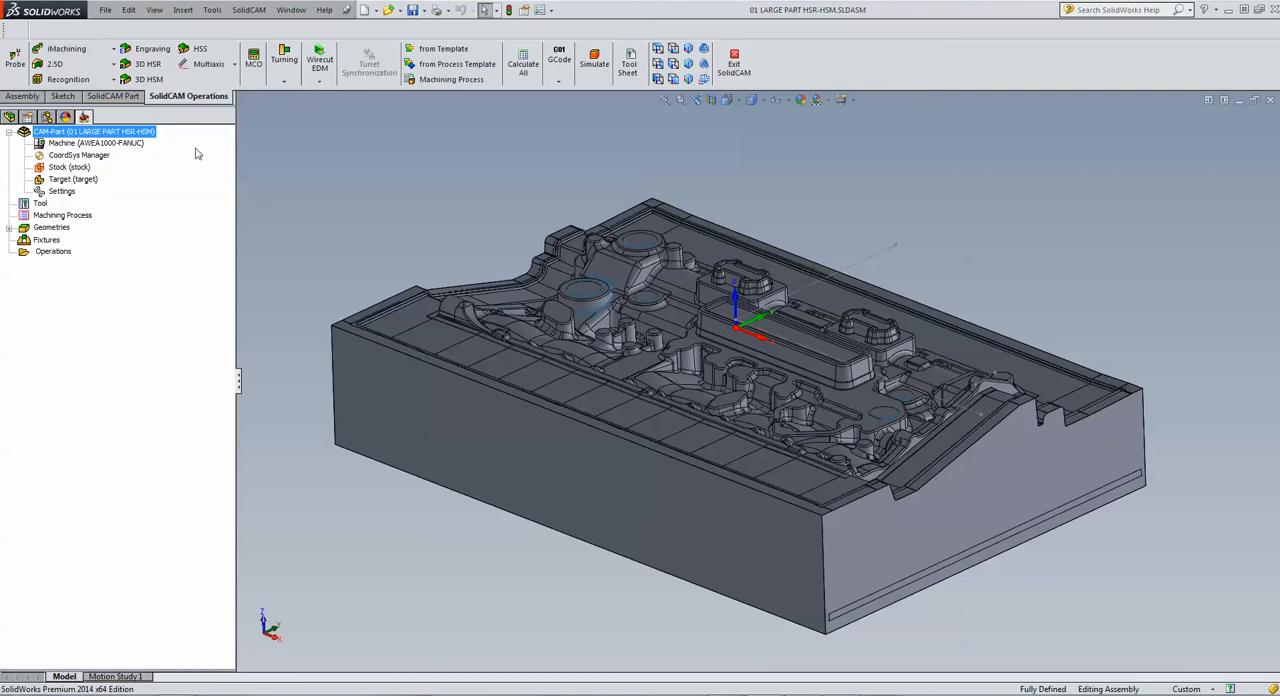
click(150, 66)
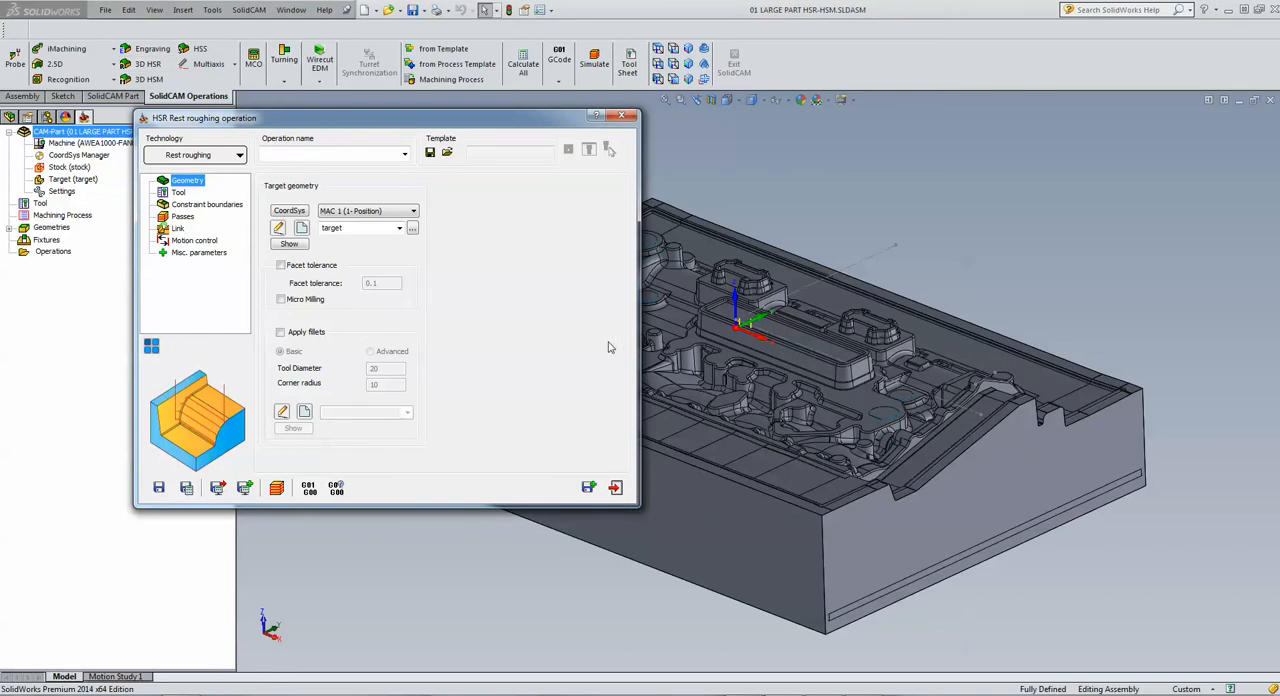
click(239, 155)
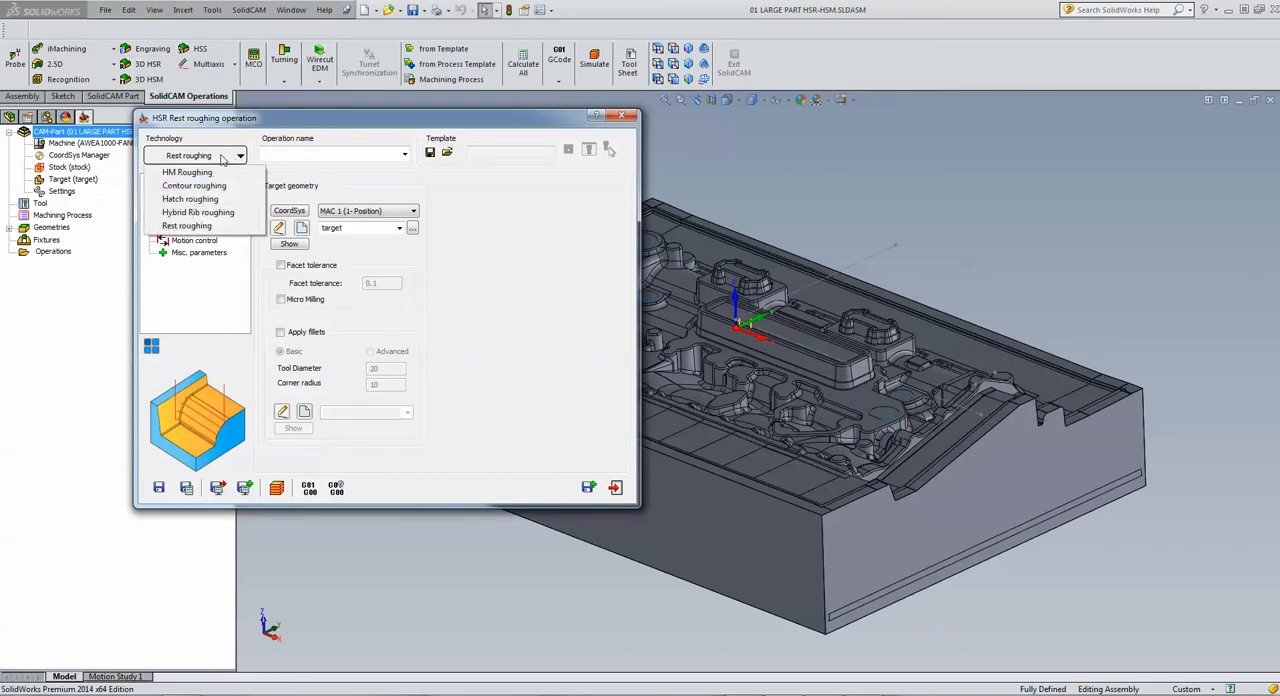
click(204, 172)
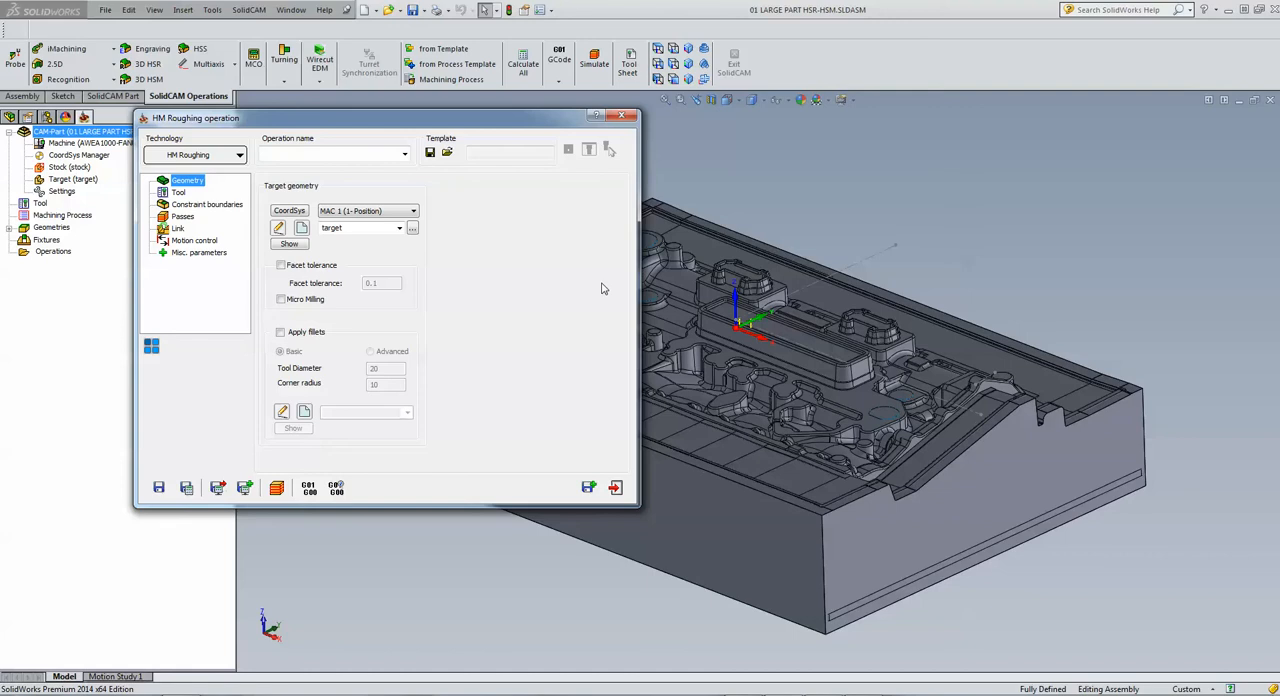
drag(376, 118, 539, 61)
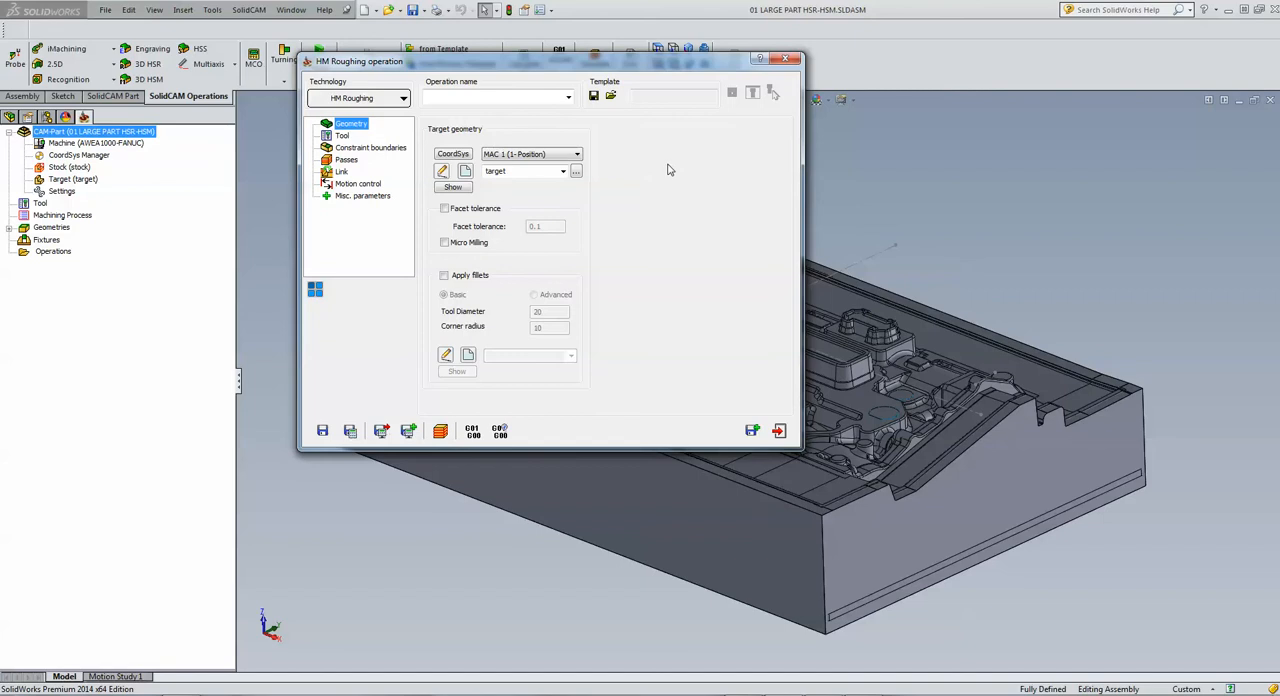
Step: Assign tool 1, the 16 mm end mill, to the HM Roughing operation
click(342, 136)
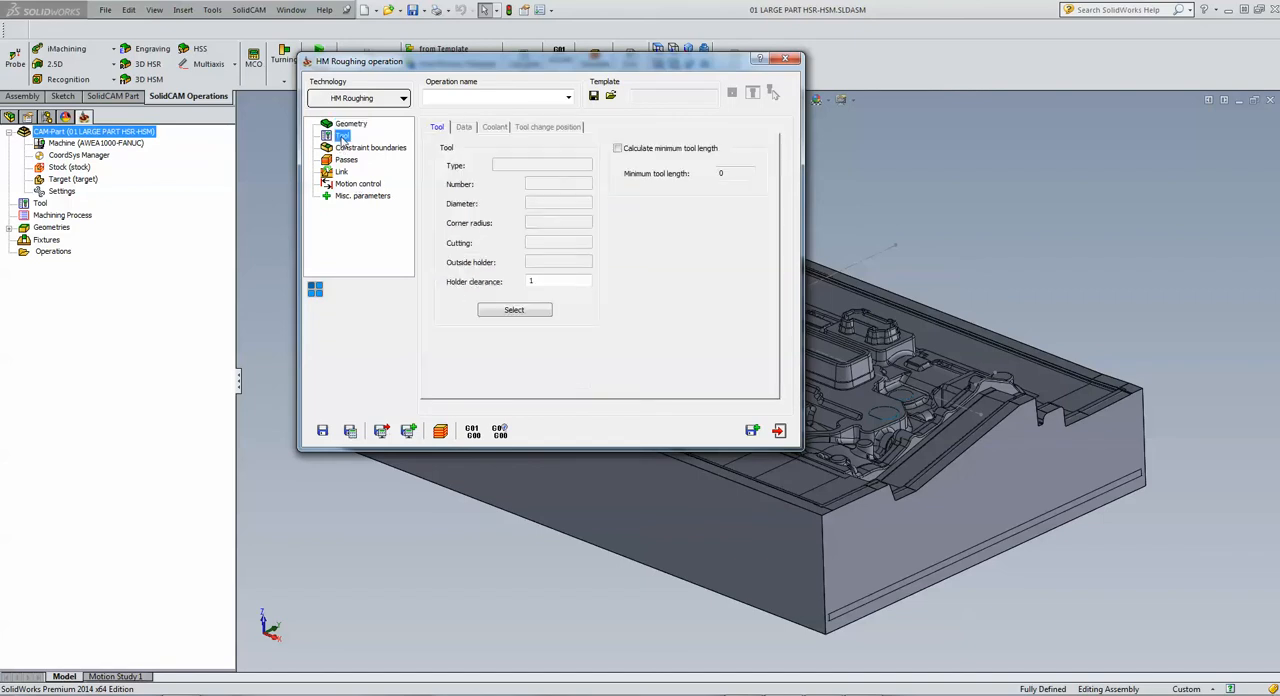
click(514, 311)
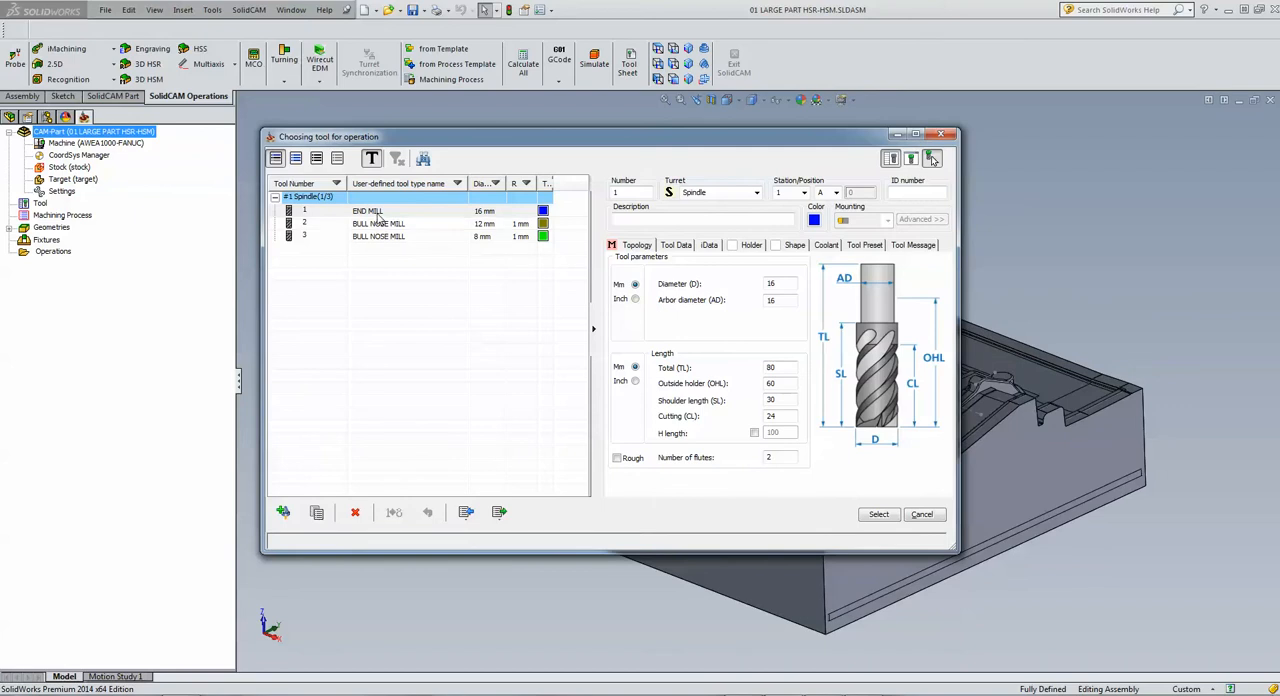
click(378, 213)
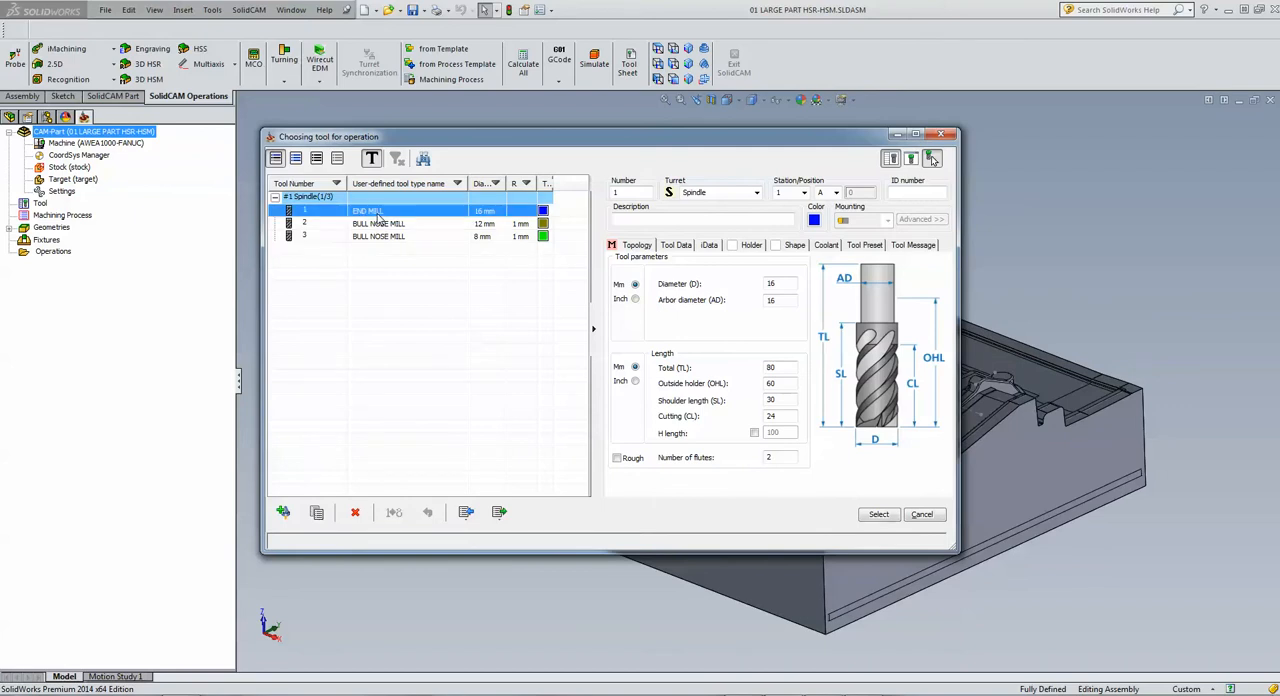
click(876, 516)
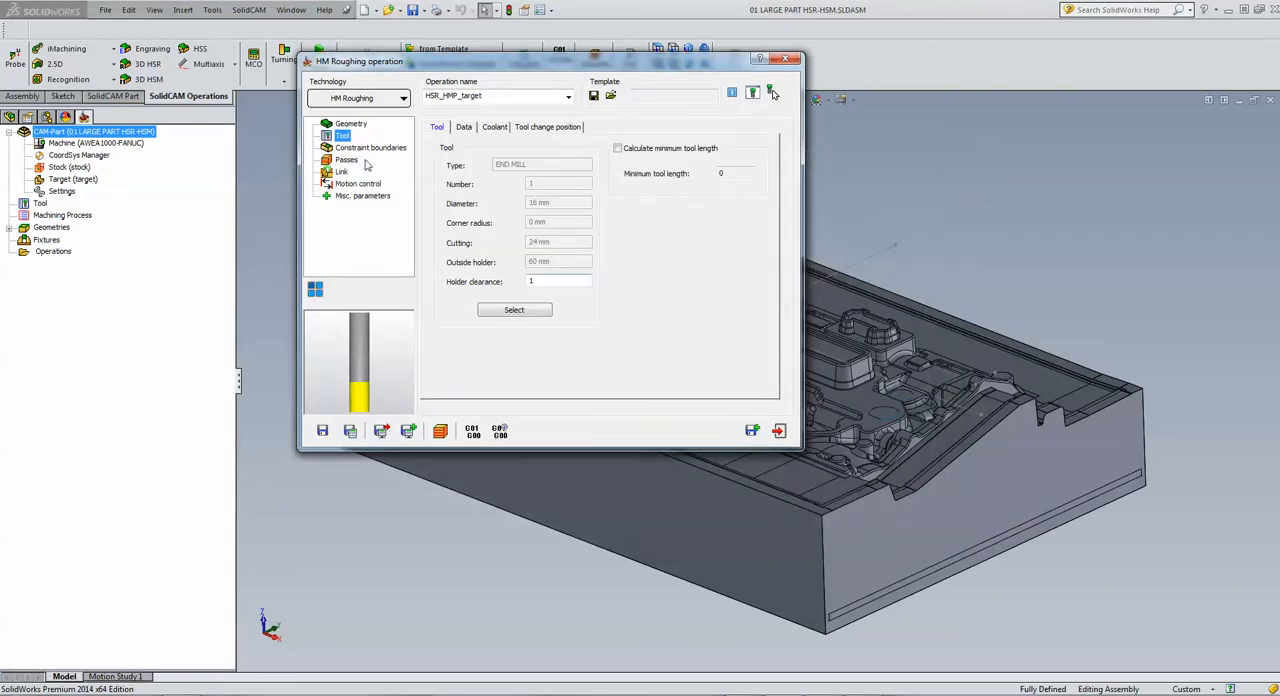
Step: Set the roughing passes' wall offset and floor offset to 0.5, leaving the constraint boundary automatically created
click(368, 148)
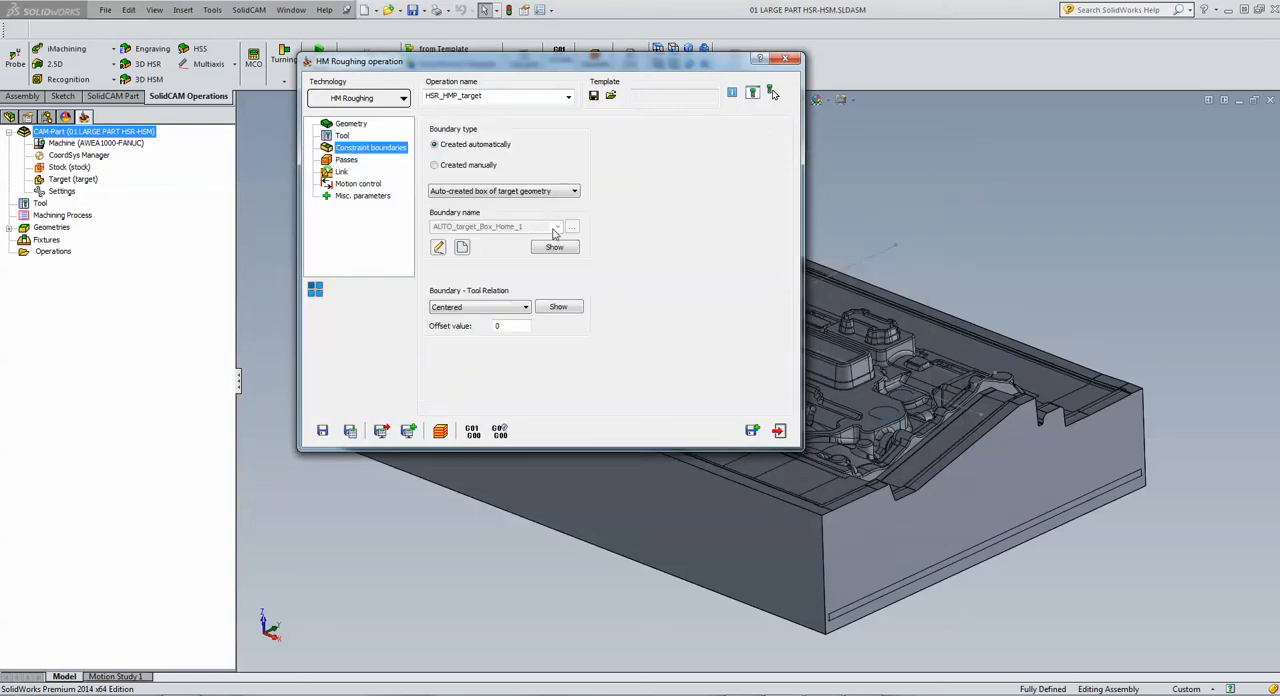
click(346, 160)
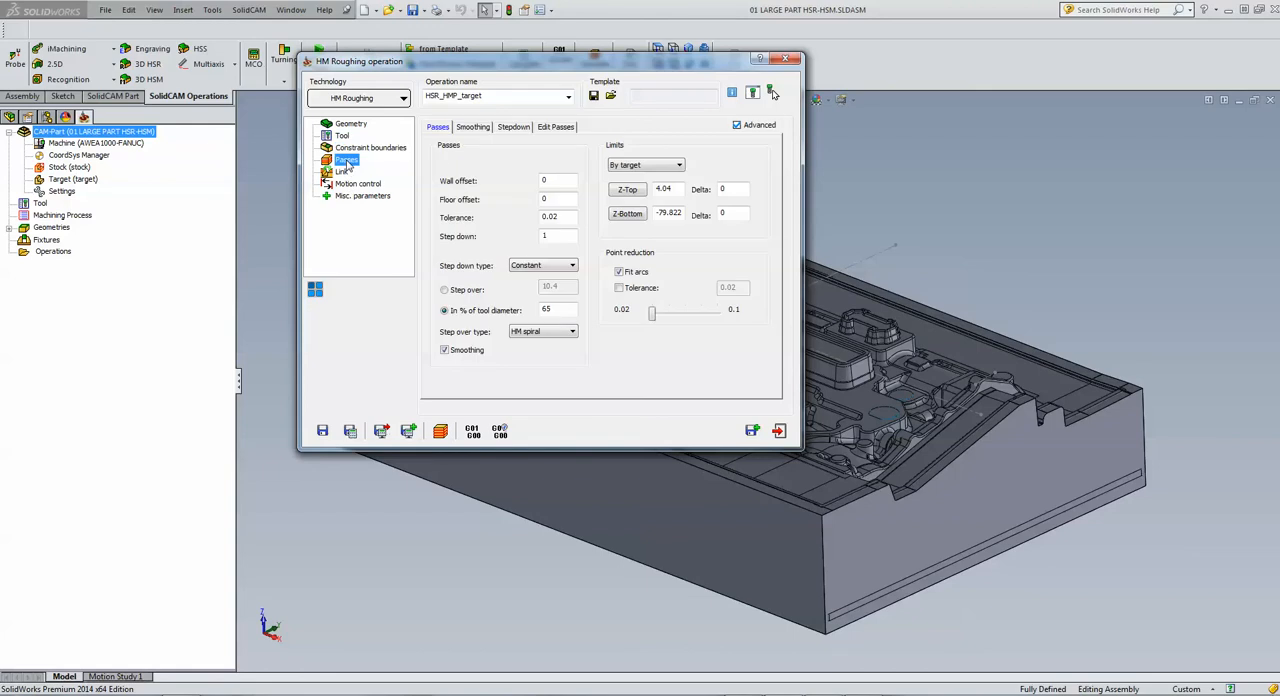
click(558, 178)
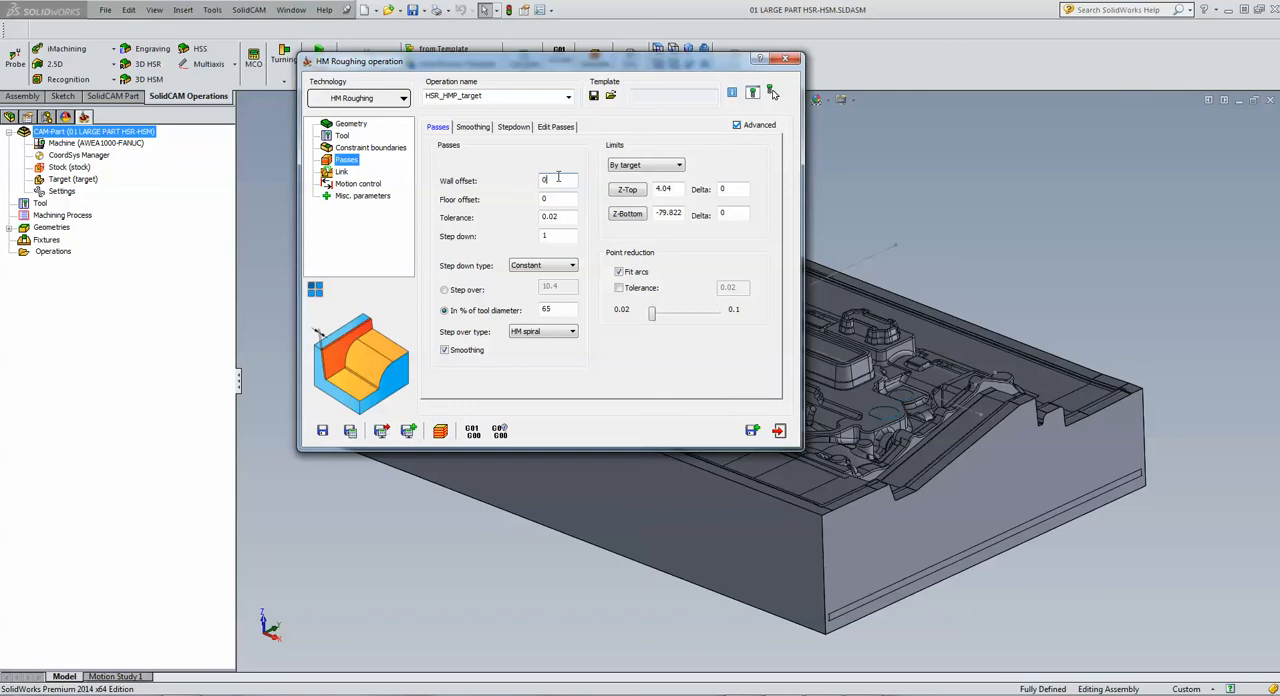
double_click(558, 178)
text(.5)
double_click(559, 199)
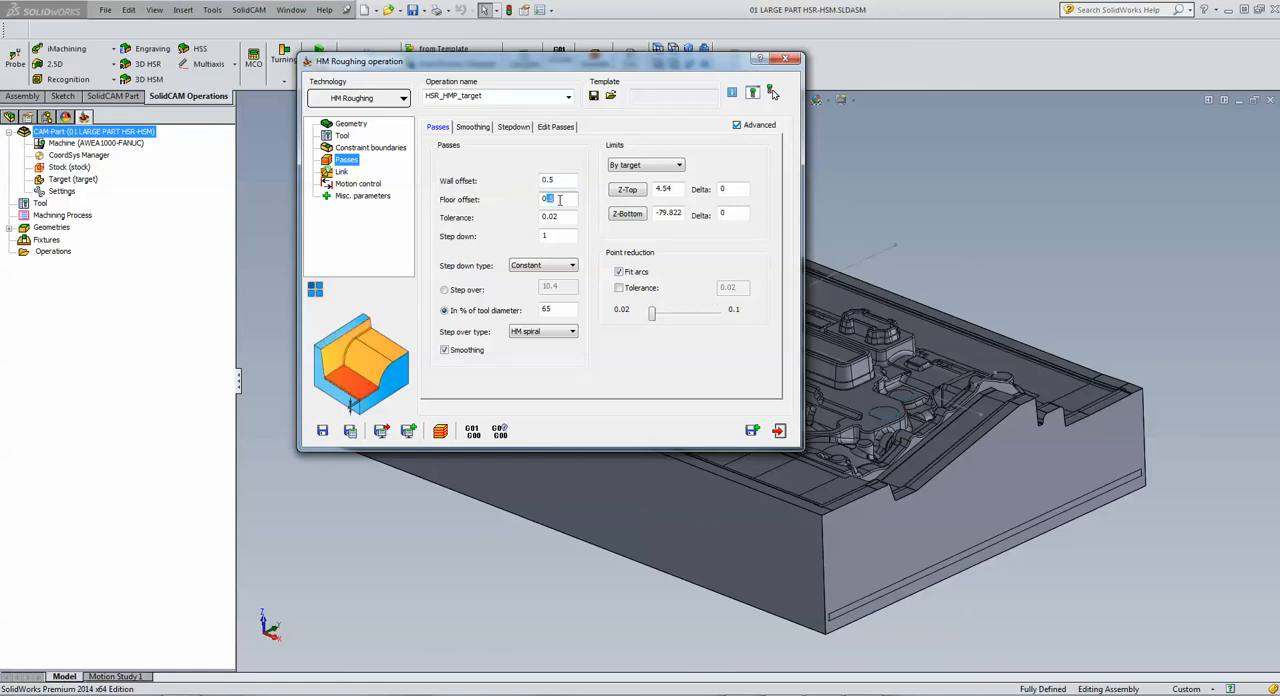
text(.5)
click(566, 179)
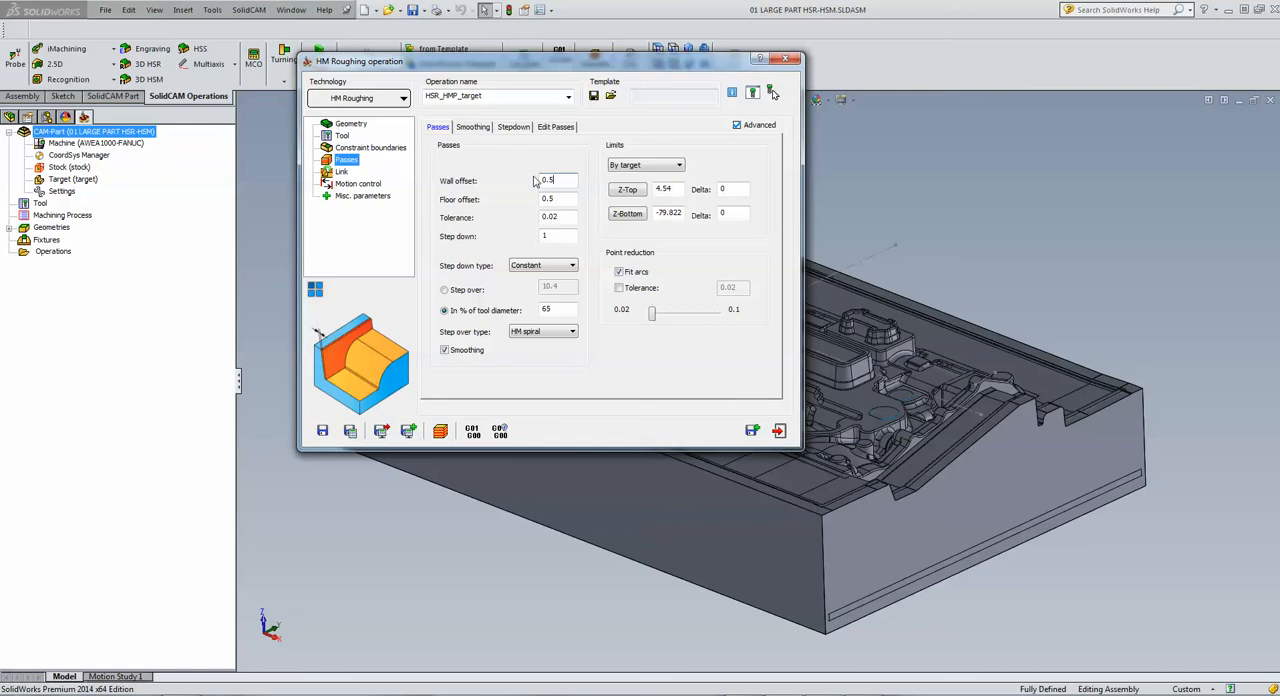
Step: Set the roughing passes' tolerance to 0.1 and step down to 4
click(562, 216)
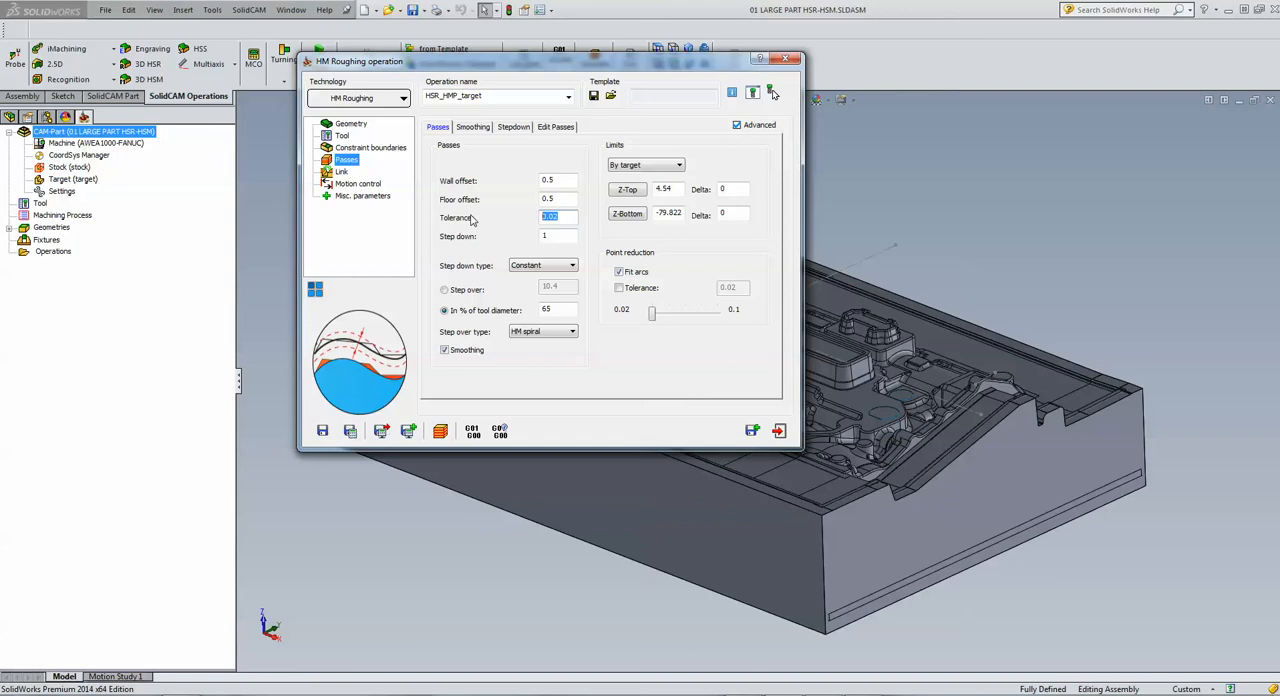
text(.1)
click(550, 236)
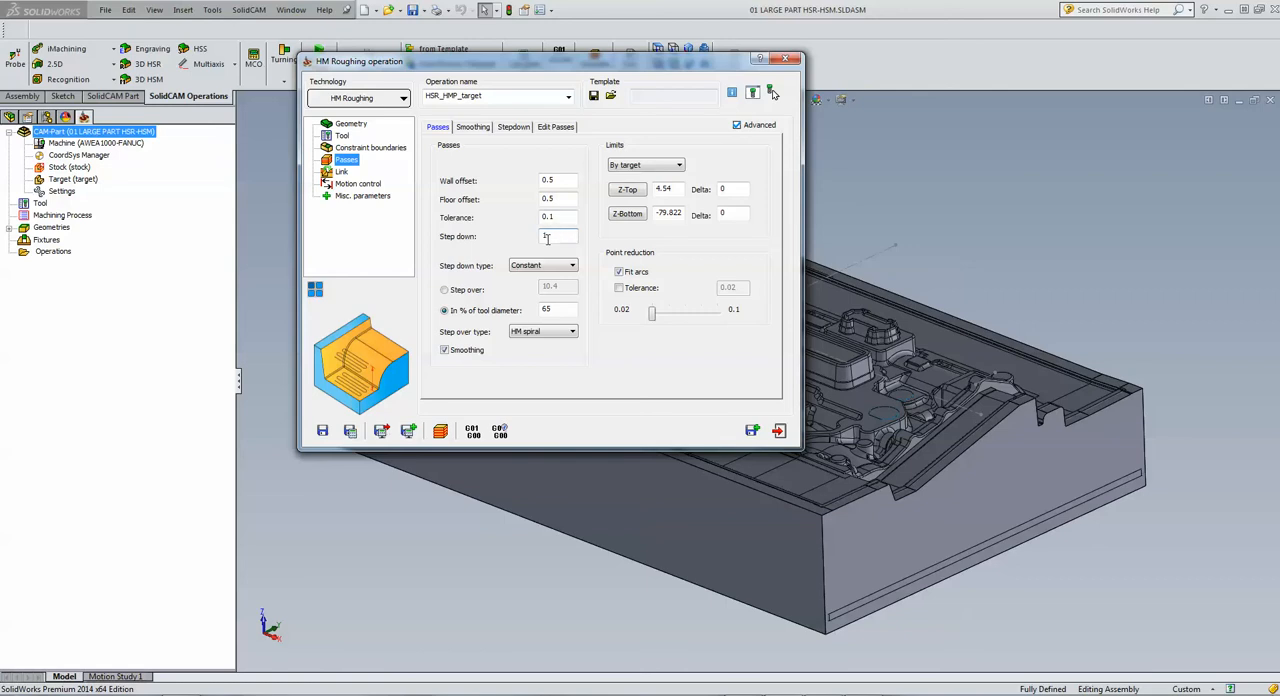
drag(563, 239, 476, 236)
text(4)
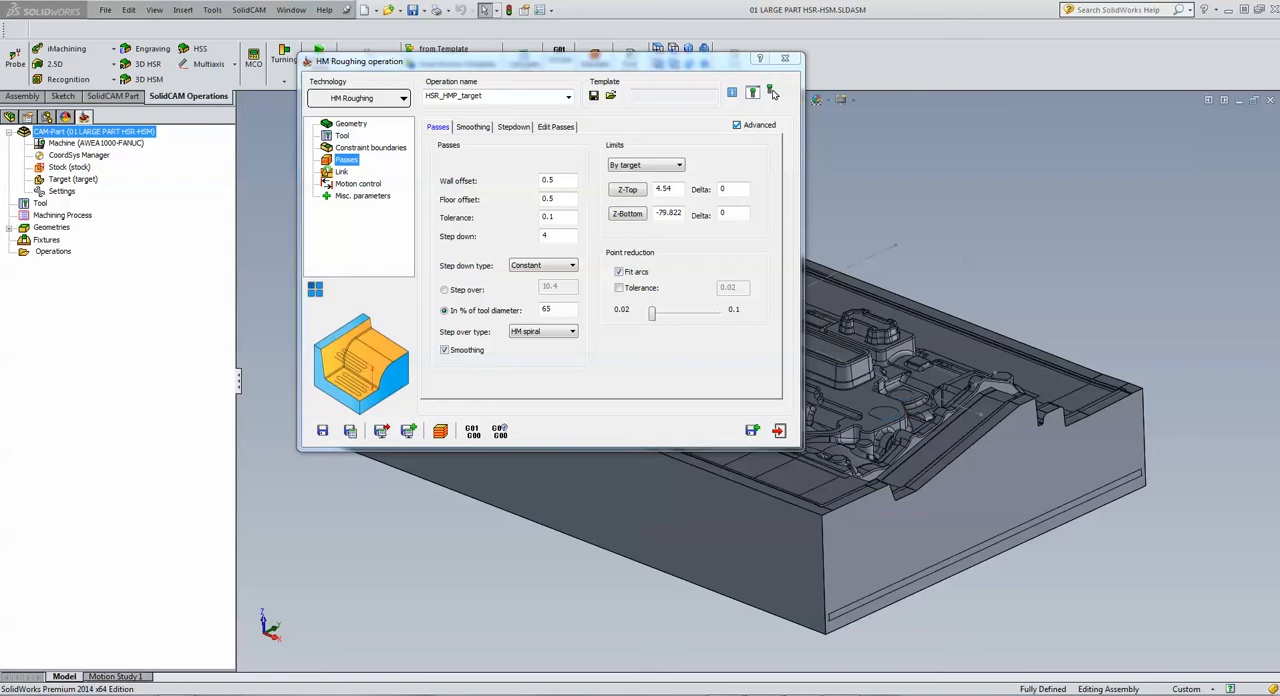
Step: Set the step down type to Constant & flats, keep the HM spiral step over type, and save and calculate the operation
click(513, 268)
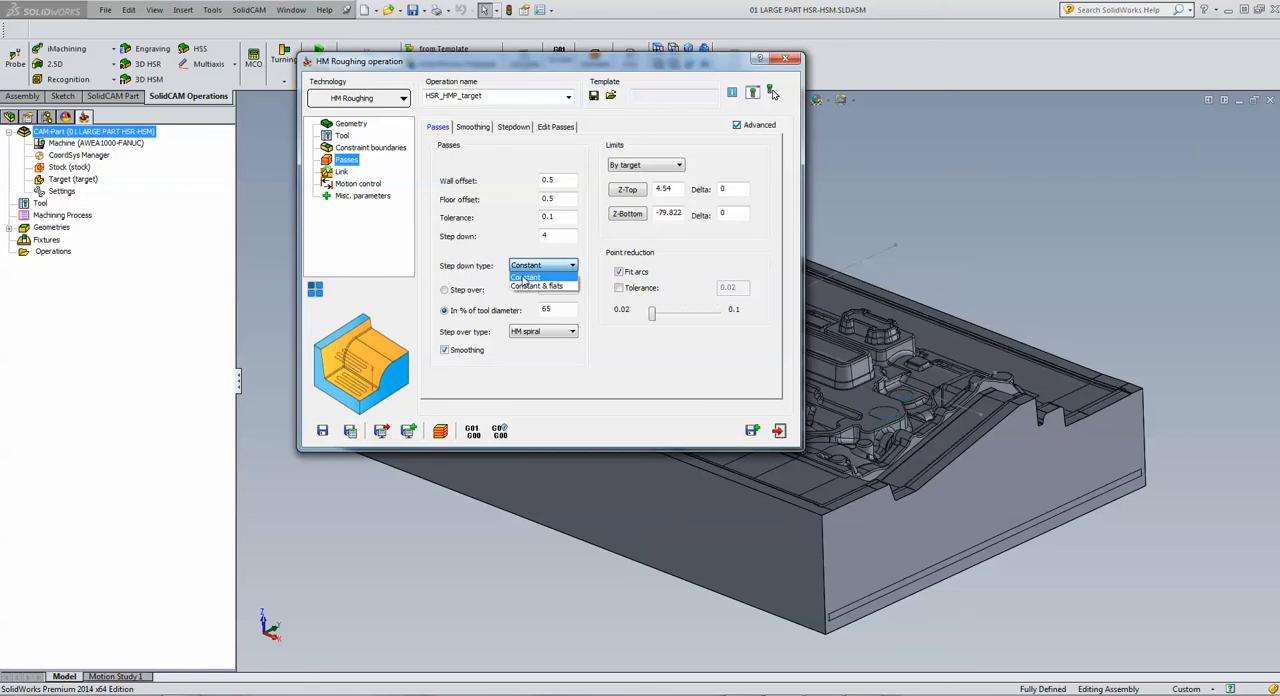
click(525, 279)
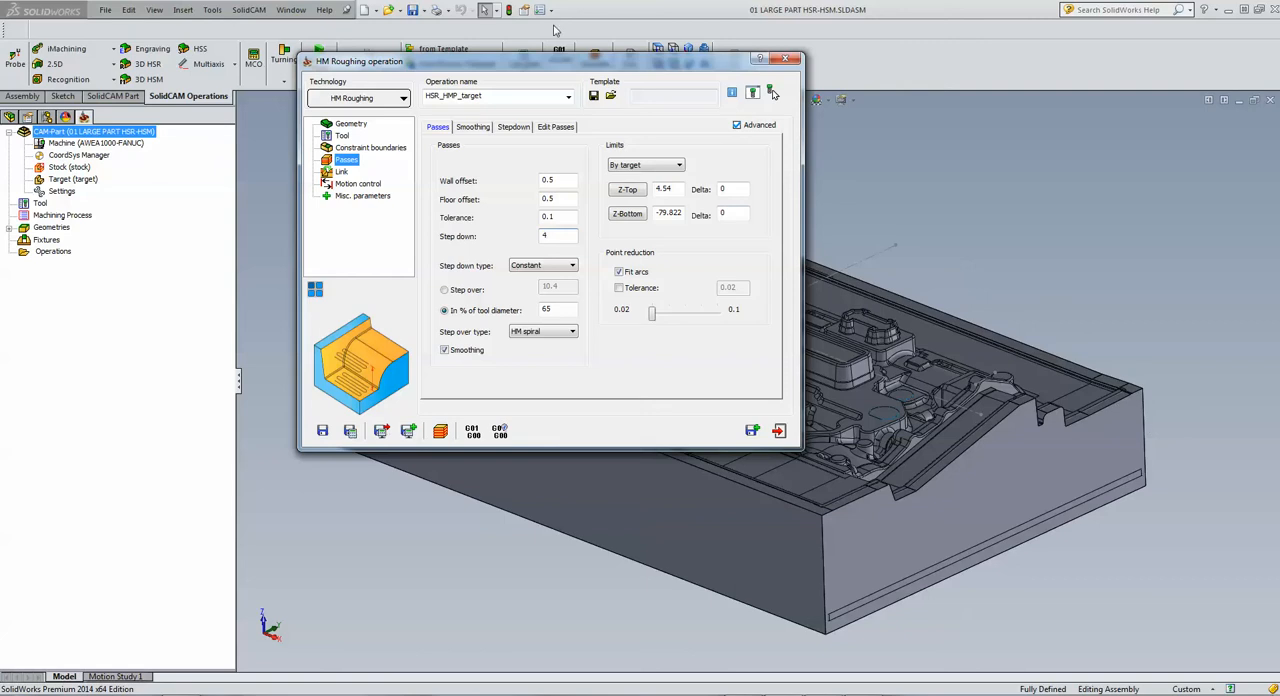
drag(590, 70, 556, 59)
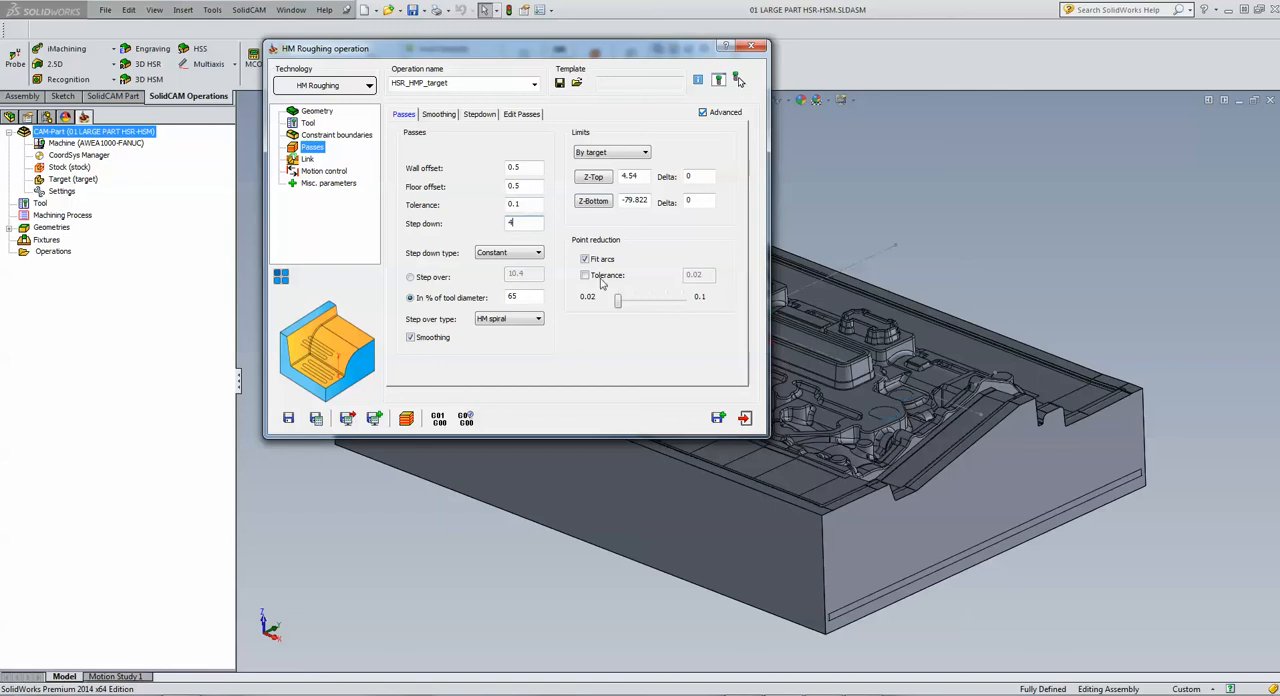
click(504, 255)
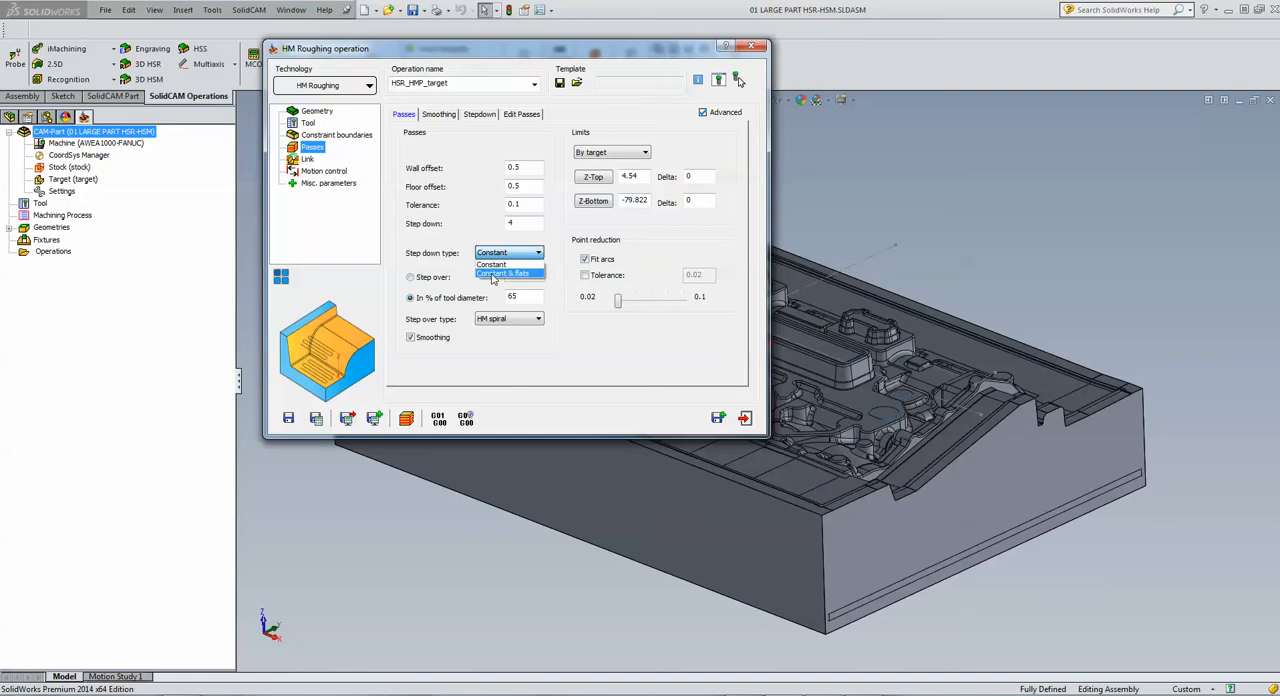
click(492, 276)
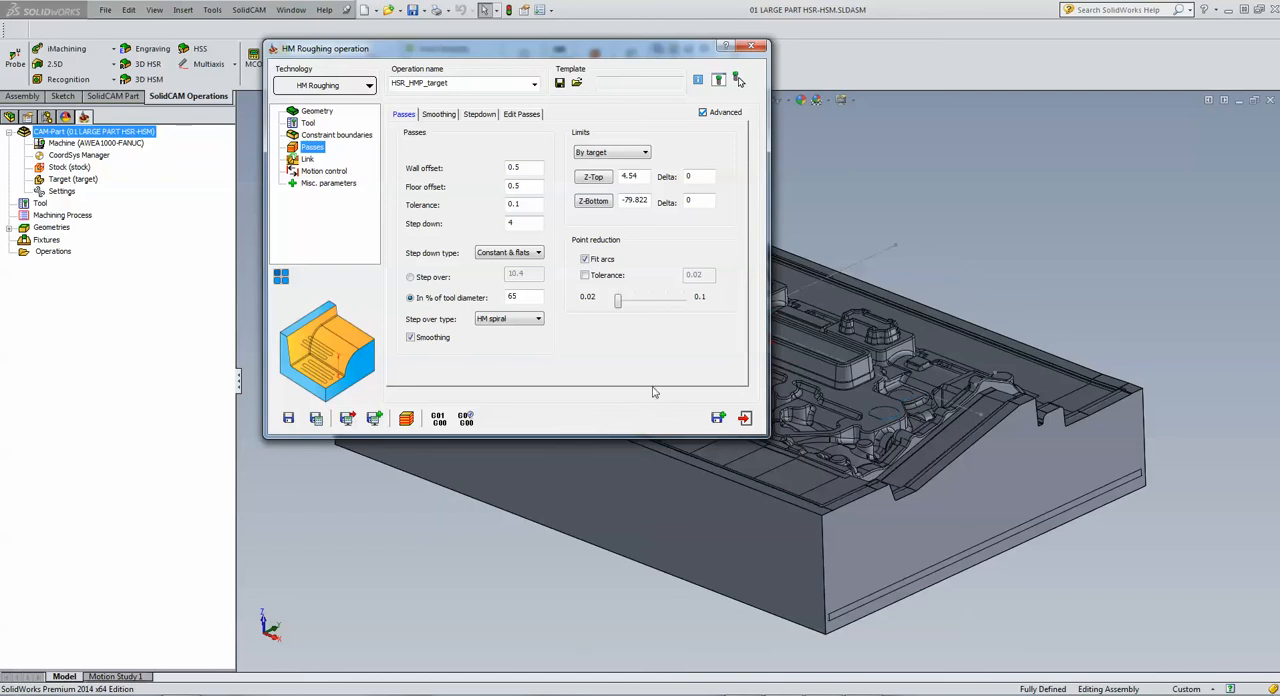
click(522, 323)
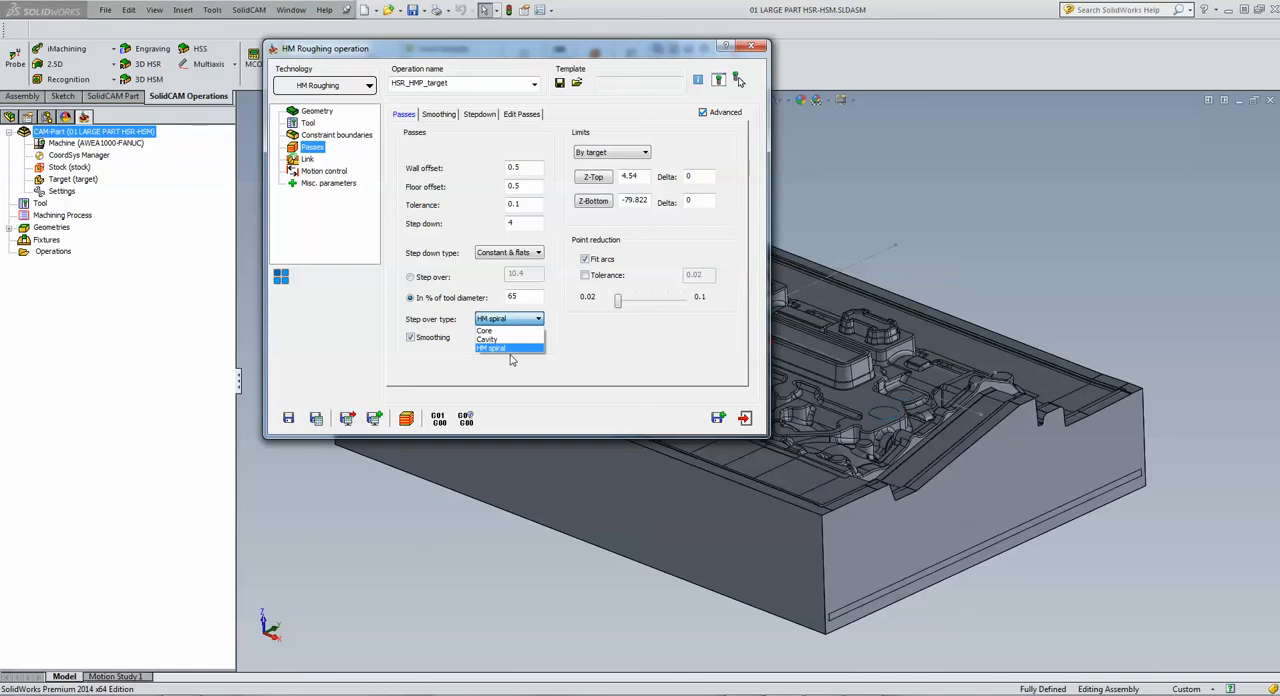
click(511, 349)
click(316, 419)
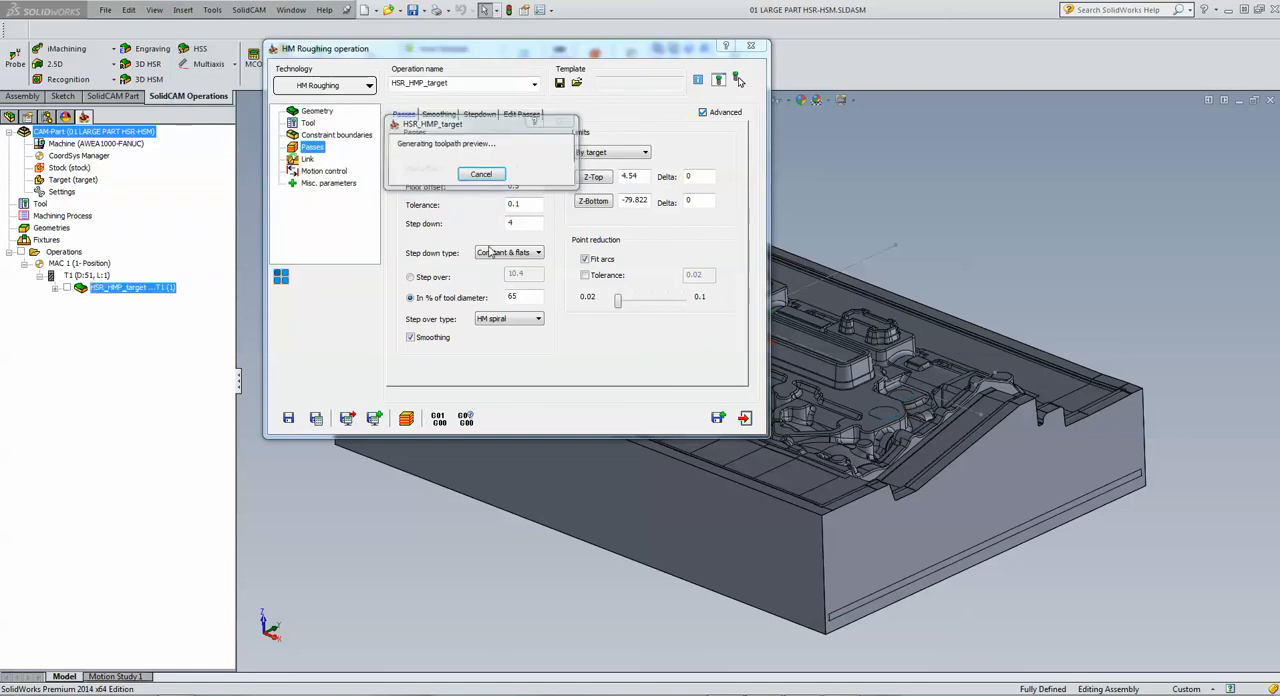
Step: Simulate the roughing toolpath in Host CAD mode, pausing partway to examine the passes over the part closely
click(408, 419)
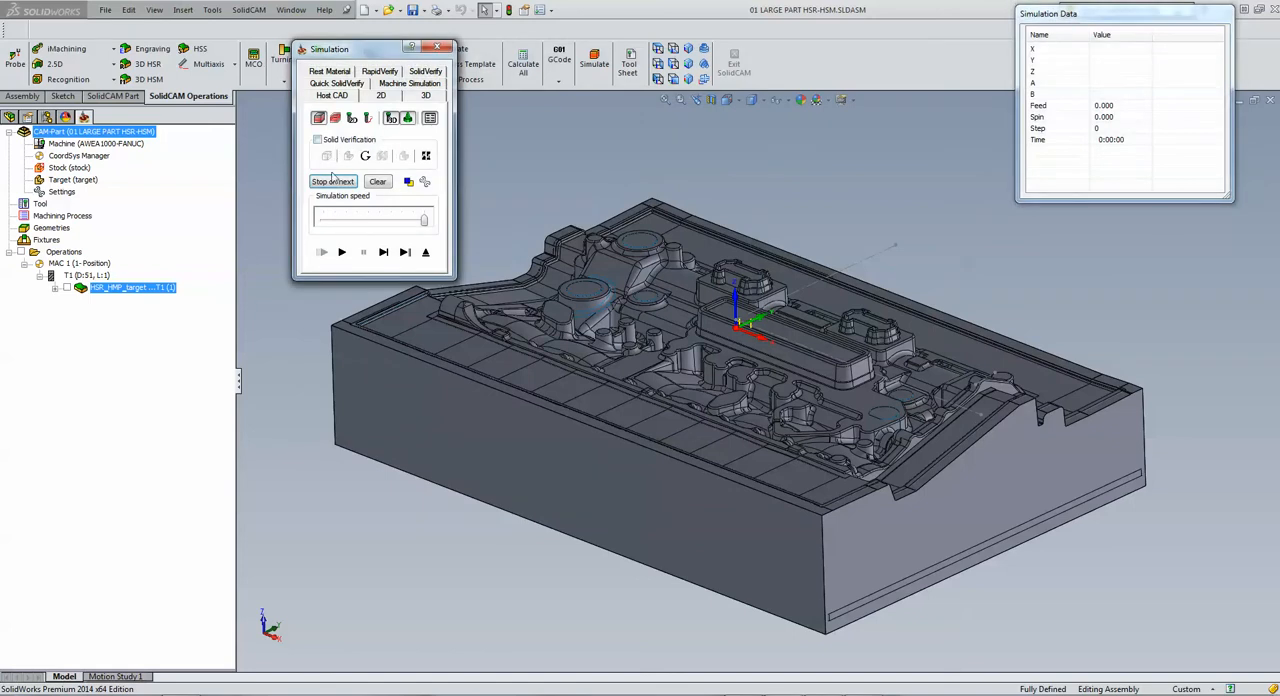
click(341, 253)
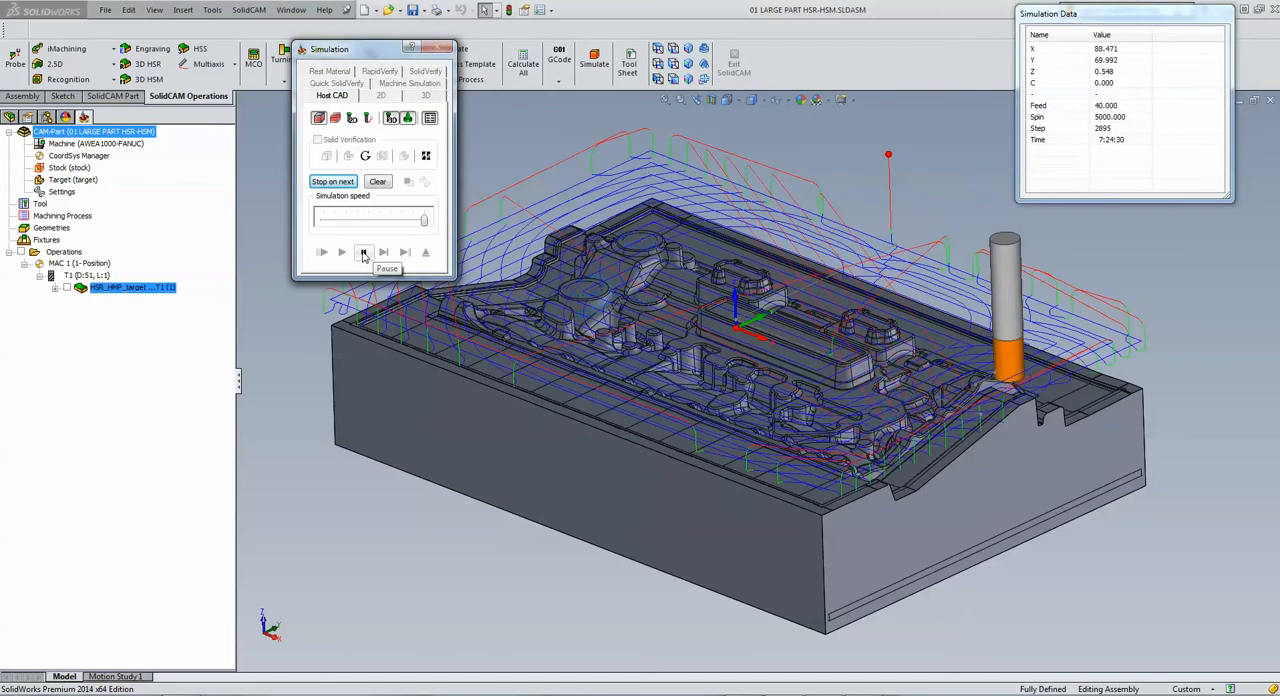
click(363, 253)
drag(386, 55, 222, 67)
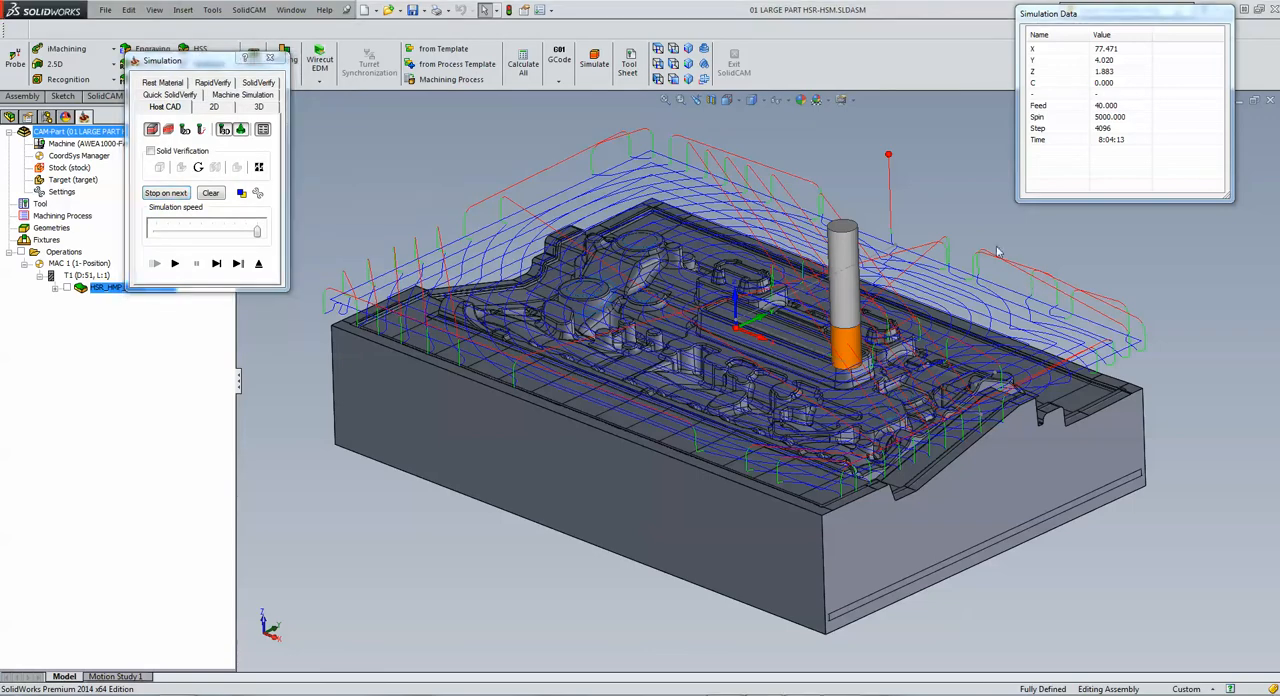
middle_drag(997, 249, 883, 250)
scroll(883, 250, down, 2)
scroll(850, 265, up, 4)
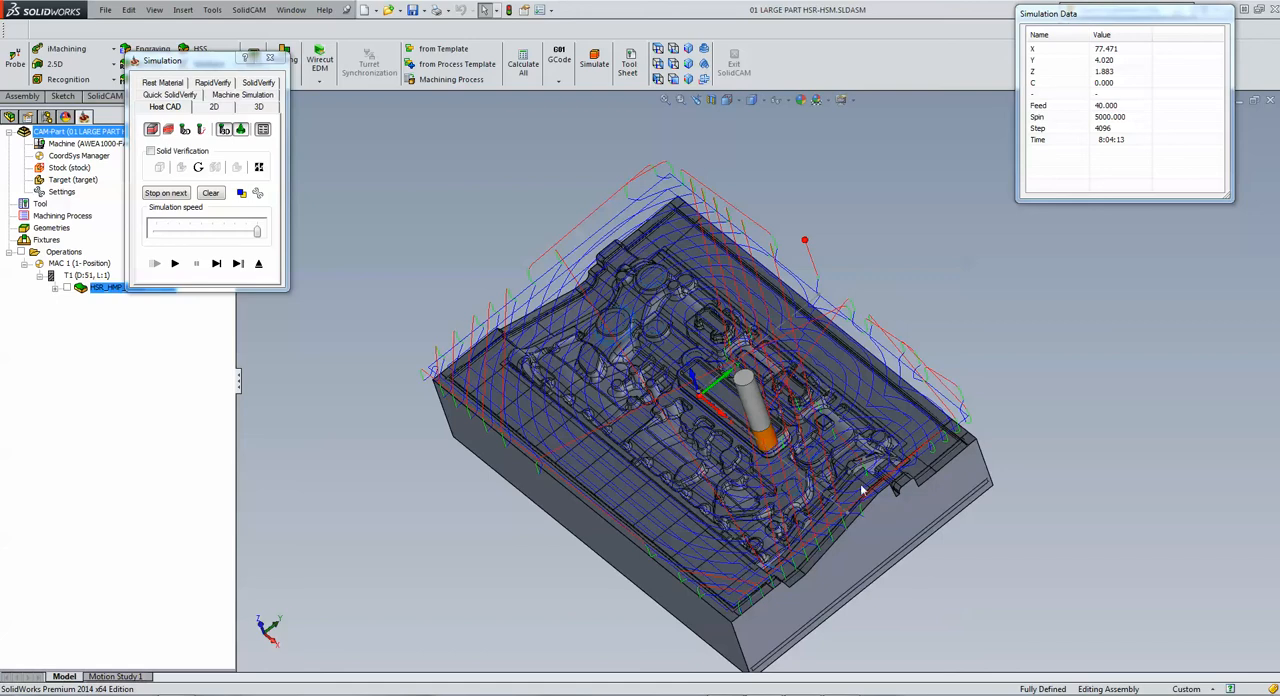
scroll(835, 484, down, 6)
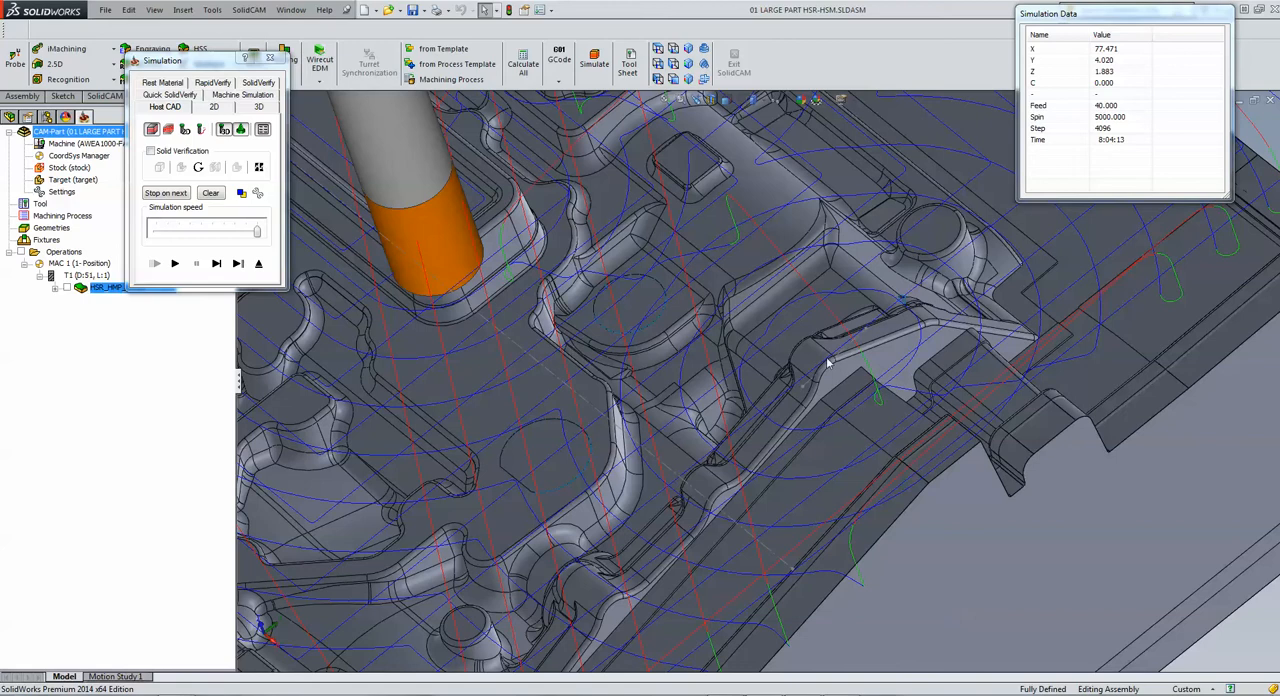
Step: Run the rest of the HM roughing toolpath simulation over the whole part, then exit the simulation
scroll(828, 364, up, 6)
scroll(812, 388, up, 4)
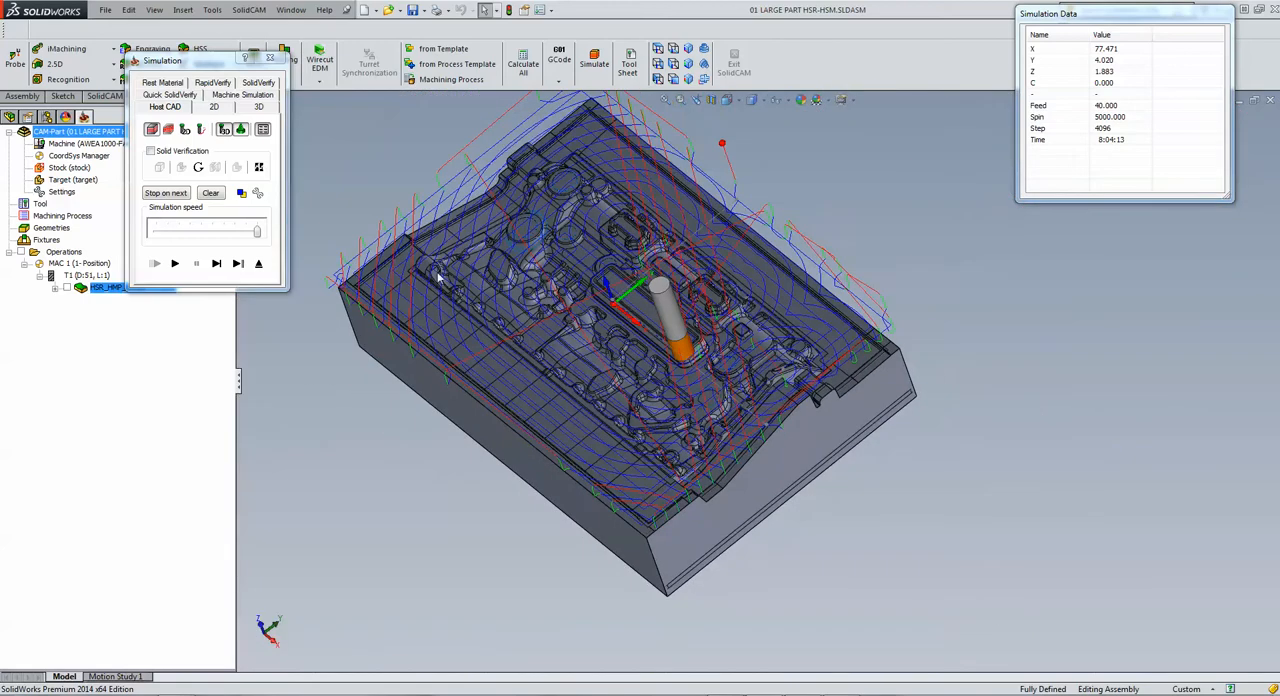
click(174, 264)
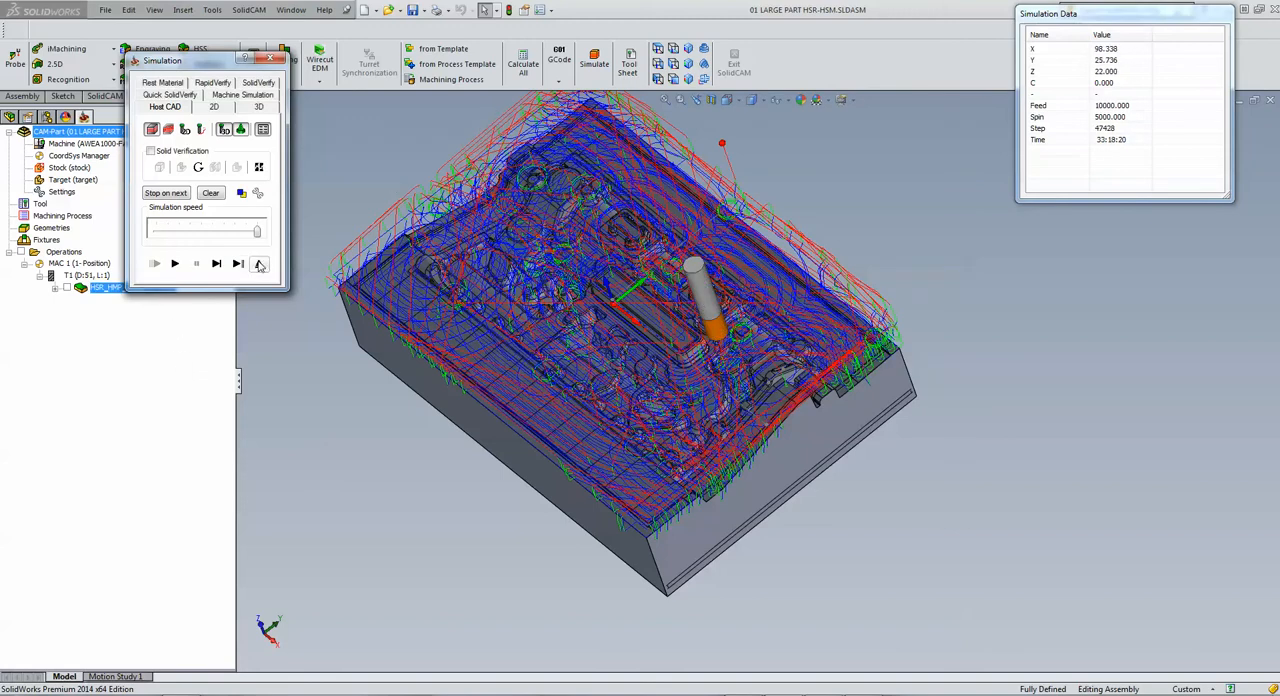
click(259, 264)
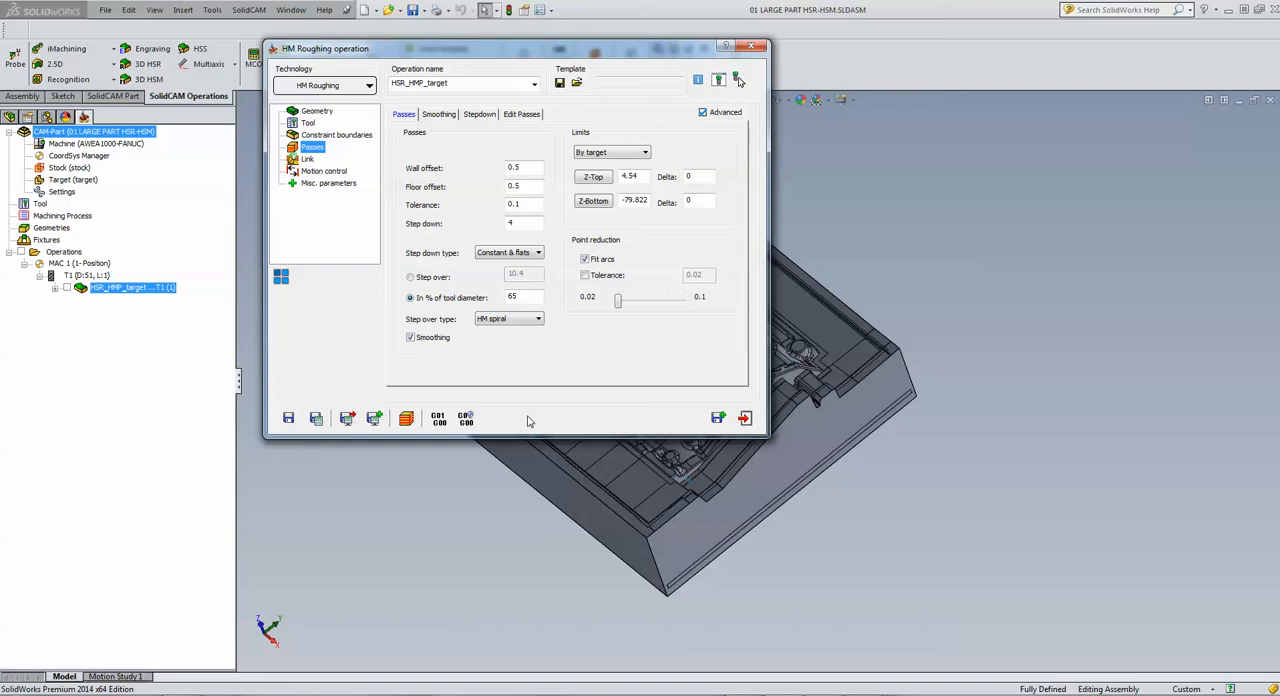
Step: Save and copy the HM roughing operation, and change the copy's technology to Rest roughing
drag(584, 51, 570, 78)
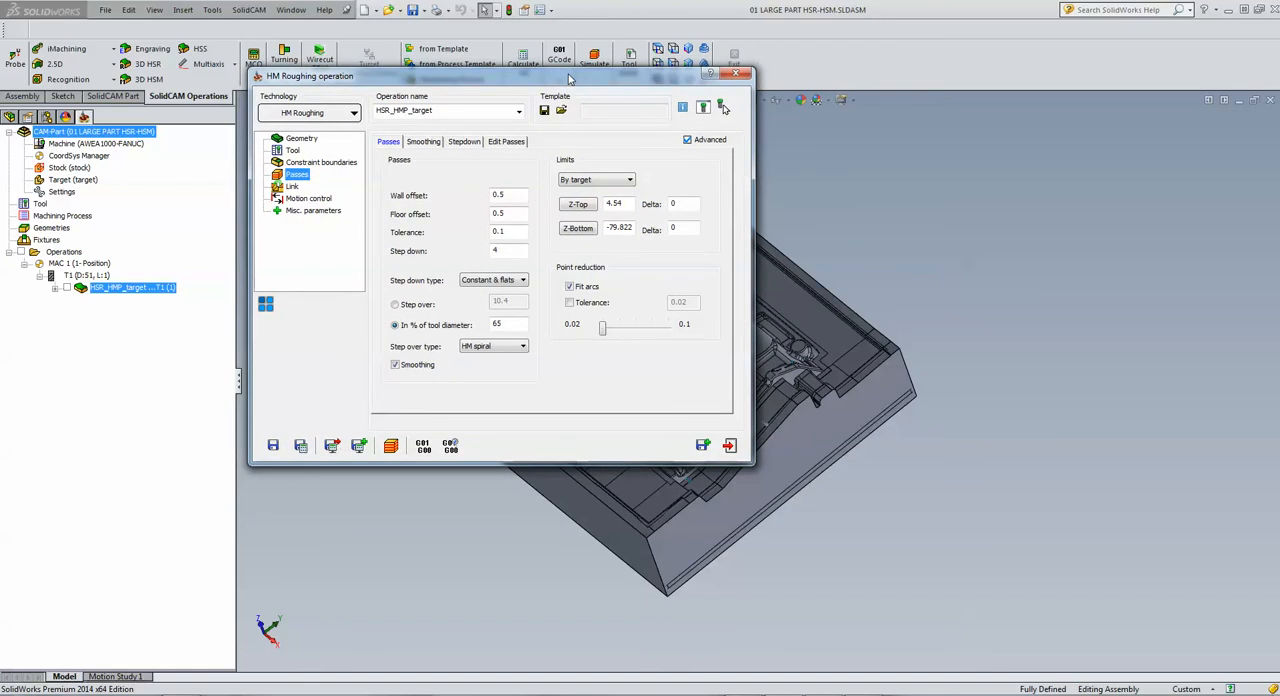
click(704, 446)
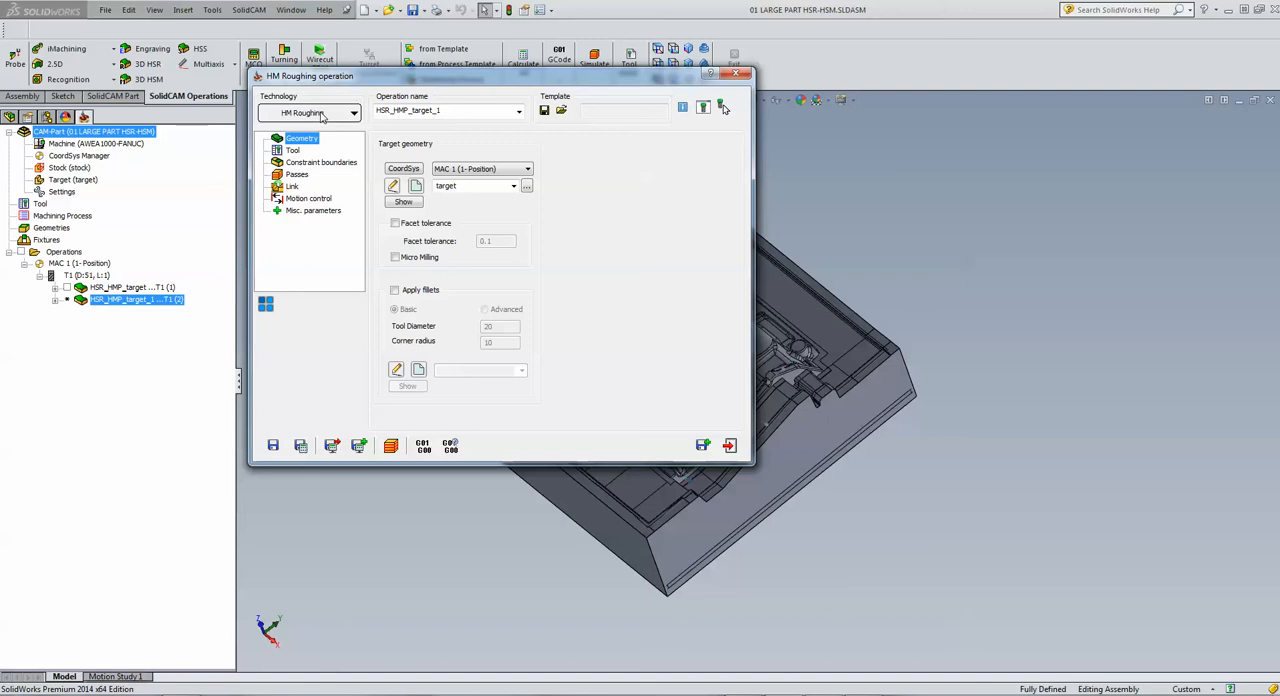
click(321, 116)
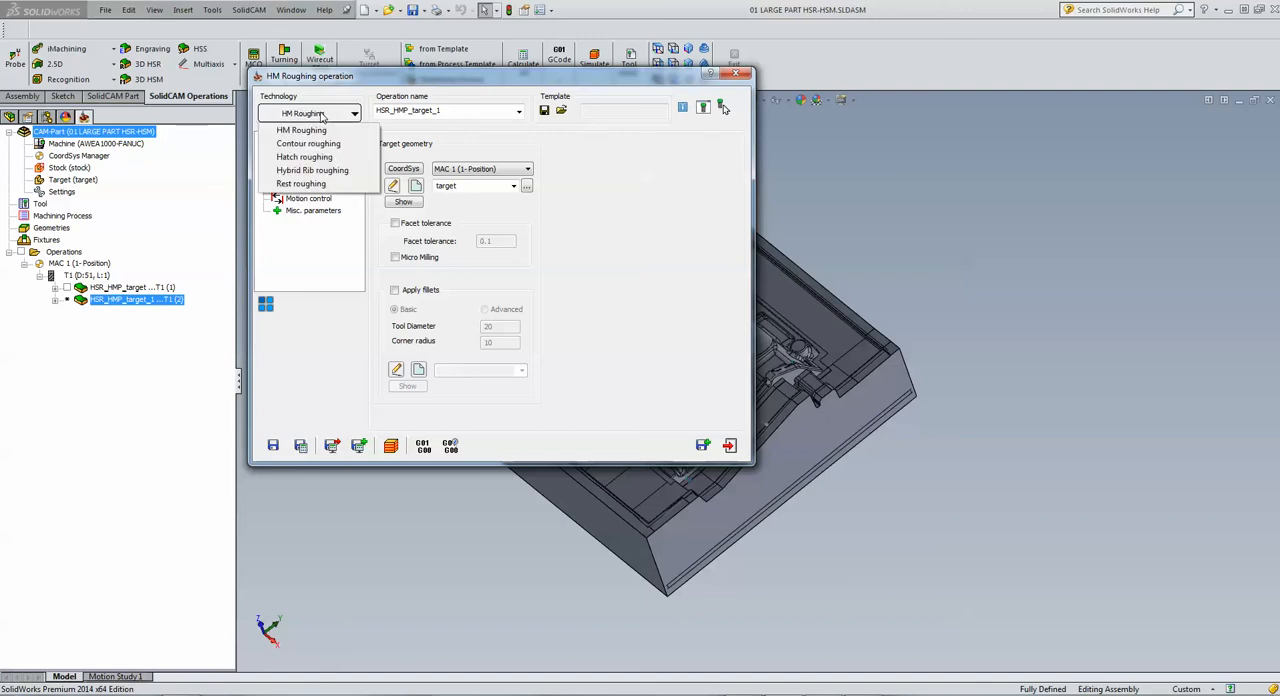
click(316, 186)
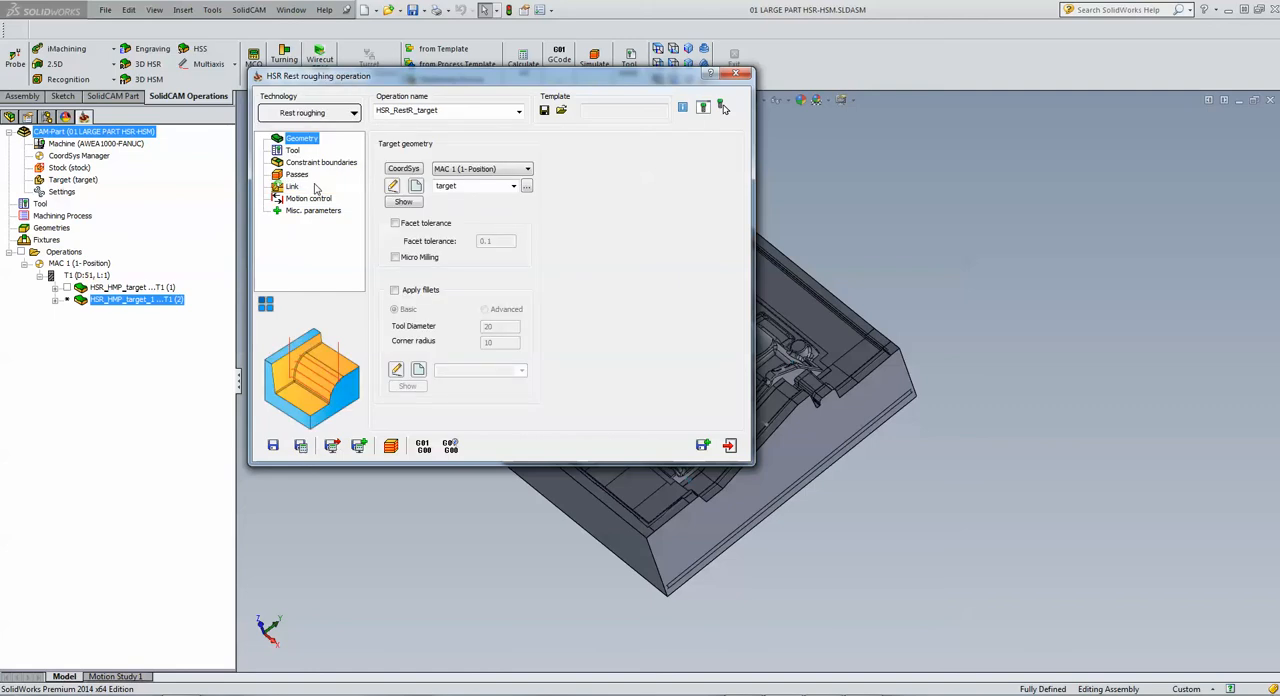
Step: Assign tool 2, the 12 mm bull nose mill with 1 mm corner radius, to the rest roughing operation
click(292, 150)
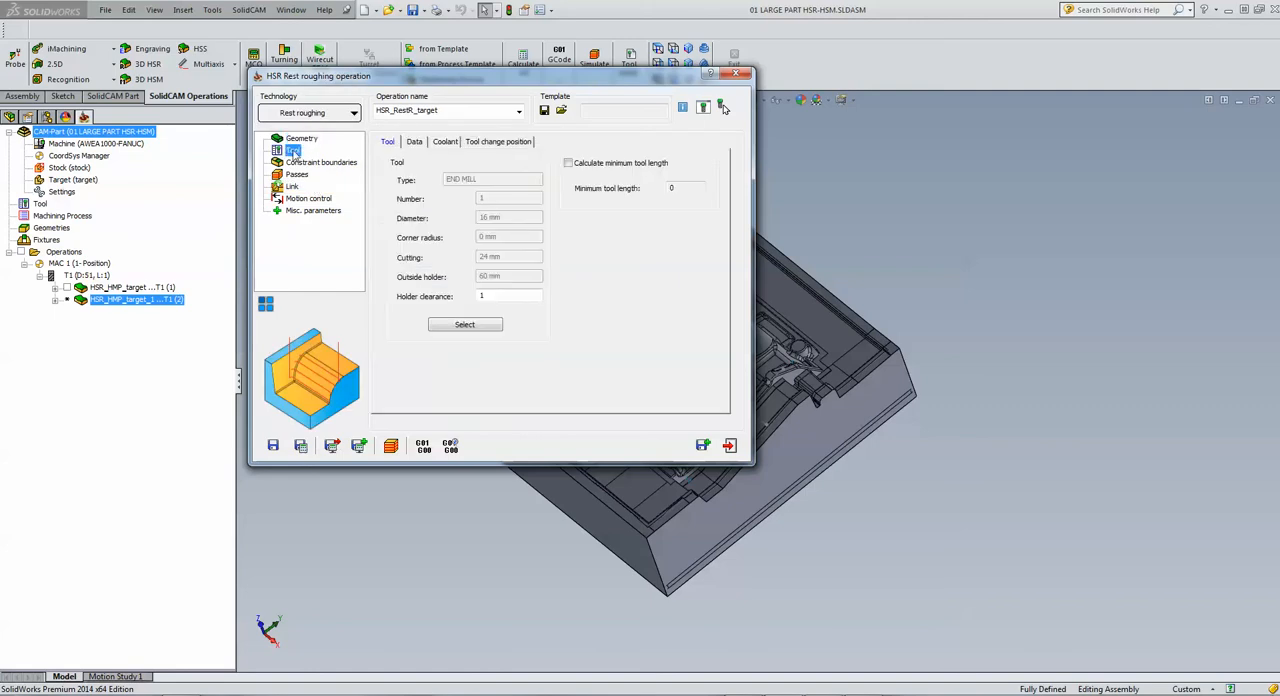
click(465, 325)
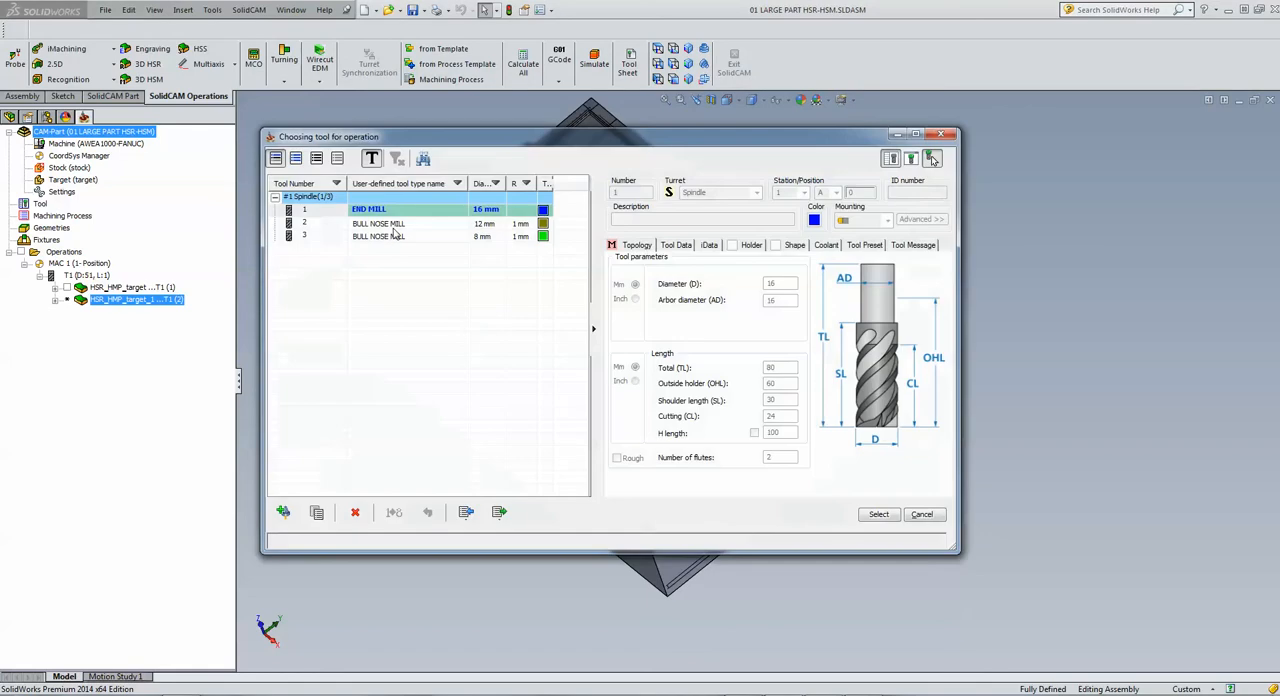
click(394, 228)
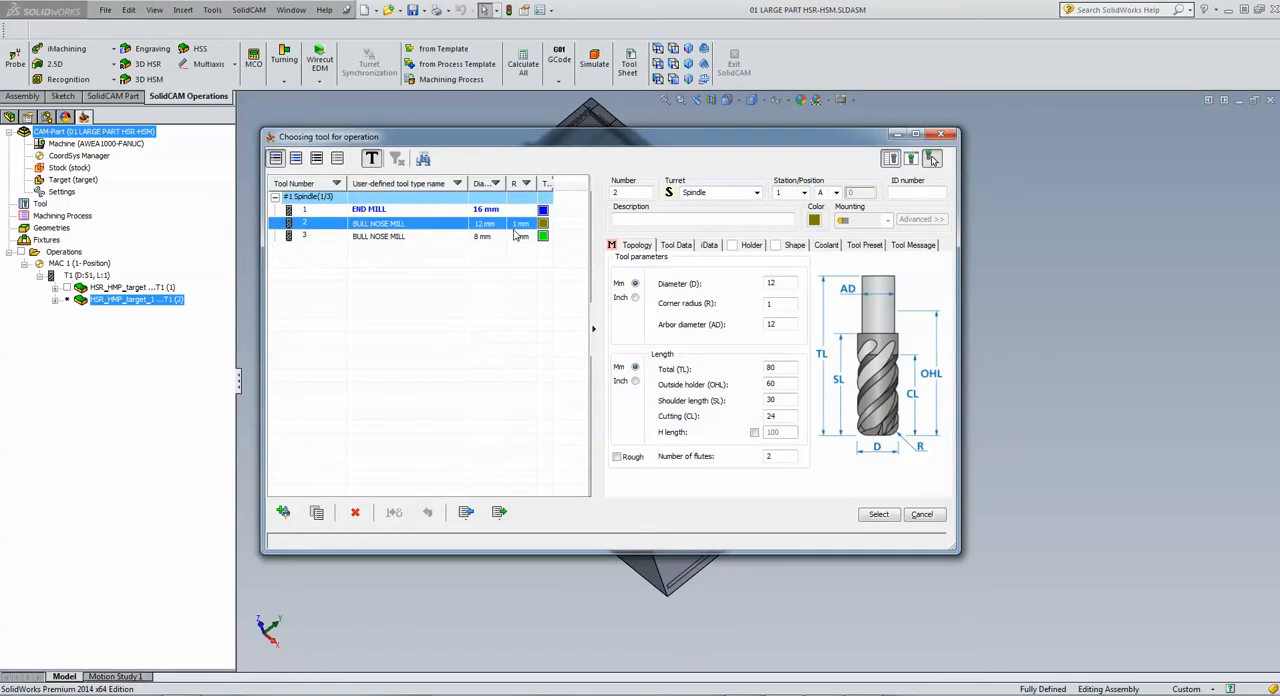
click(886, 517)
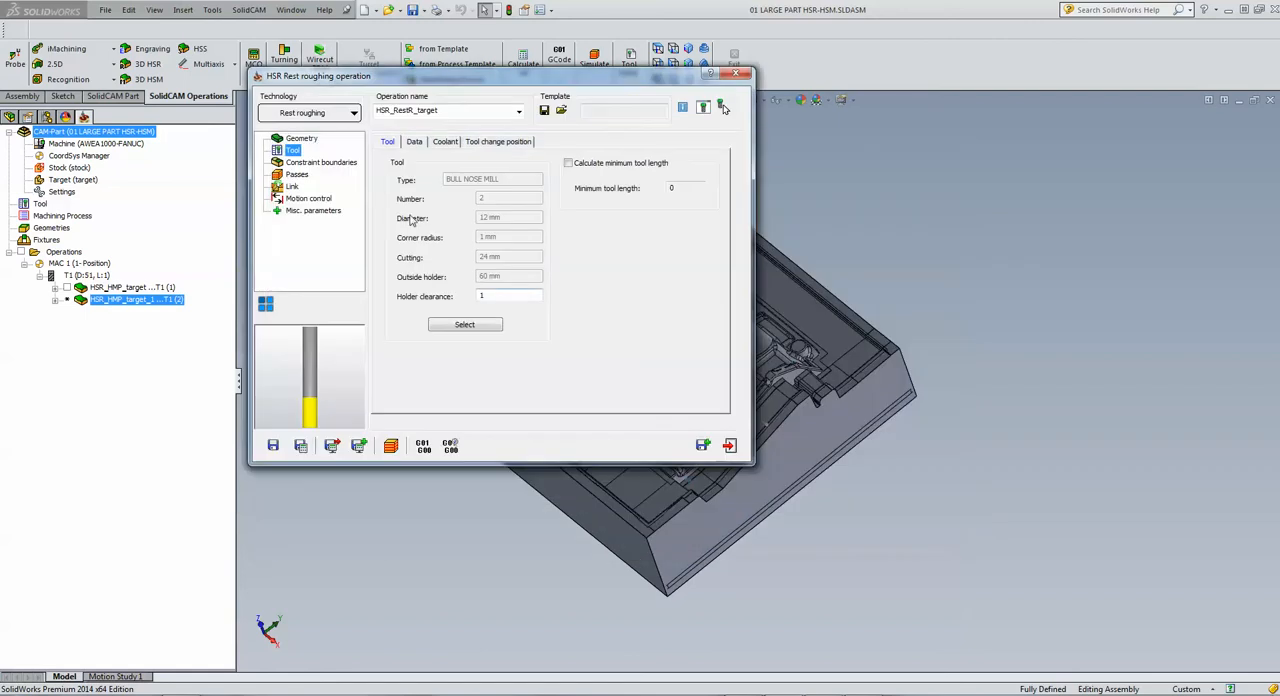
Step: Set the rest roughing passes' step down to 2, and save and calculate the operation
click(297, 175)
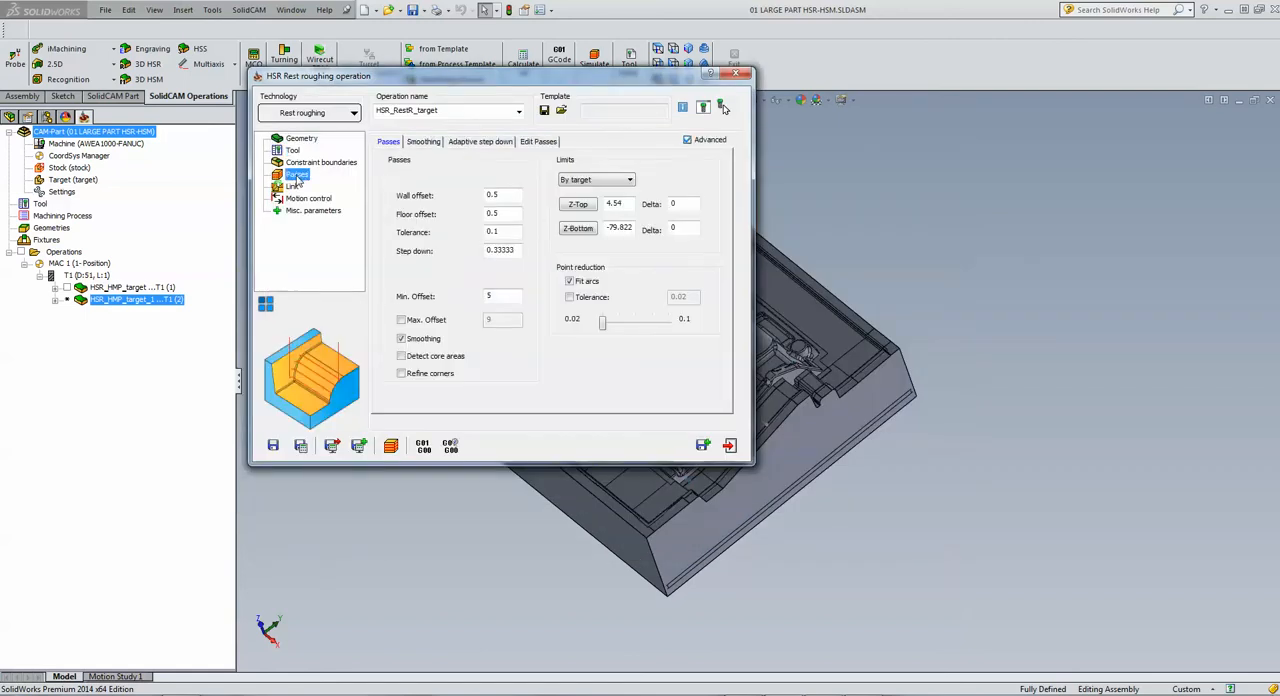
double_click(515, 250)
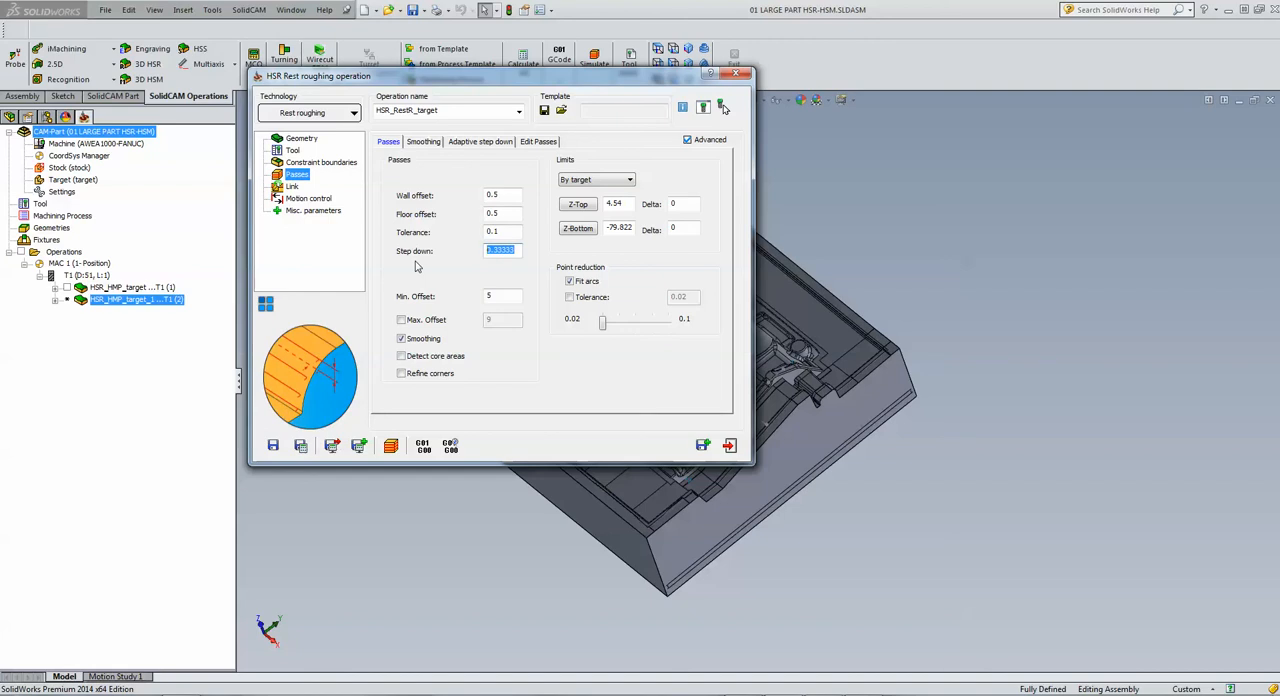
text(2)
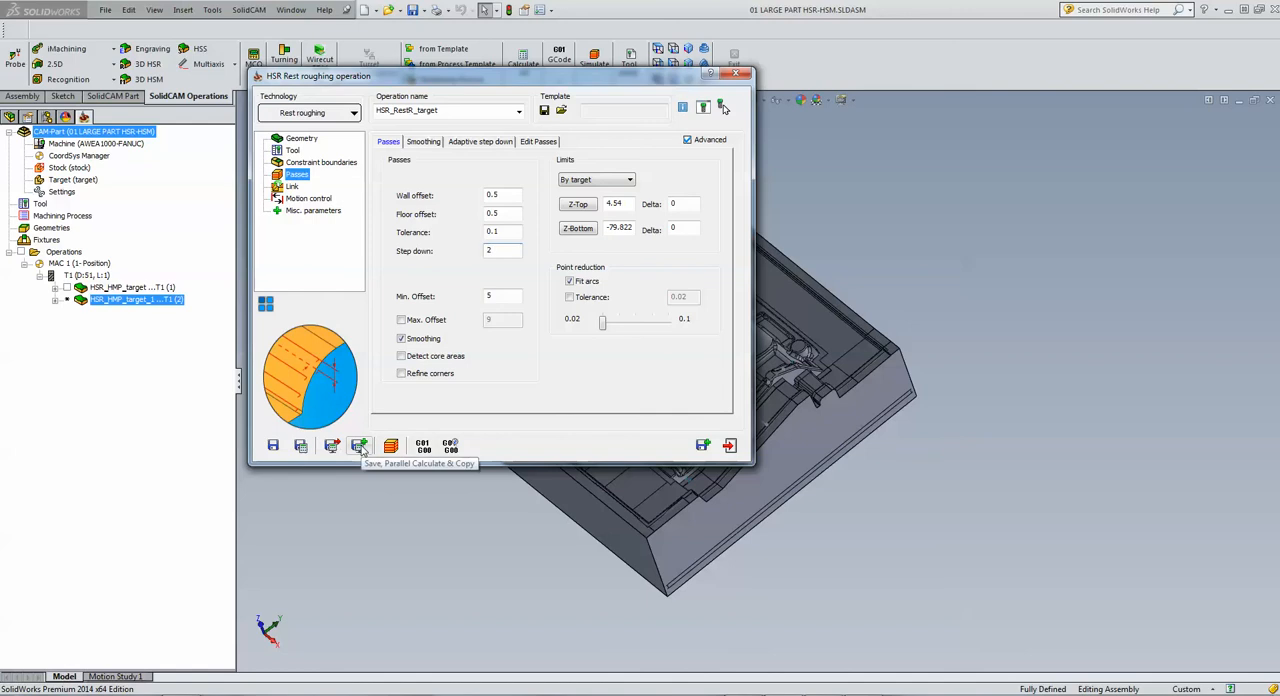
click(301, 447)
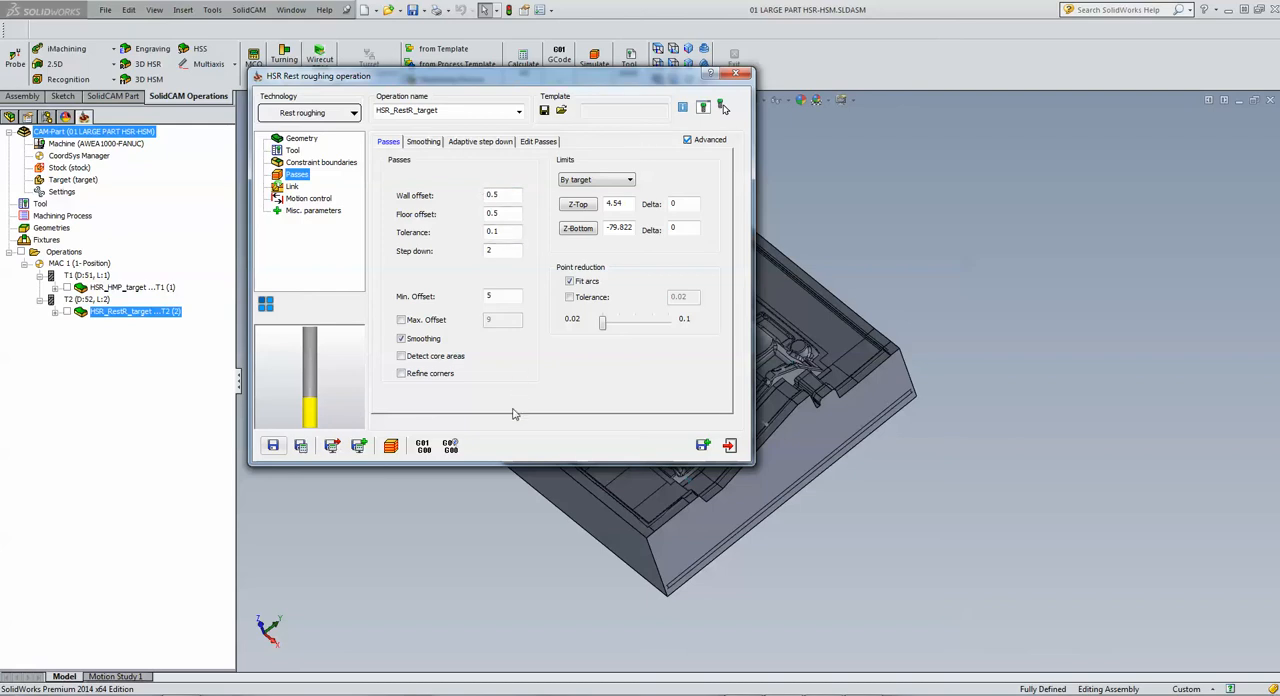
Step: Simulate the 12 mm rest roughing toolpath in Host CAD mode, examine its passes over the part, and exit the simulation
click(390, 446)
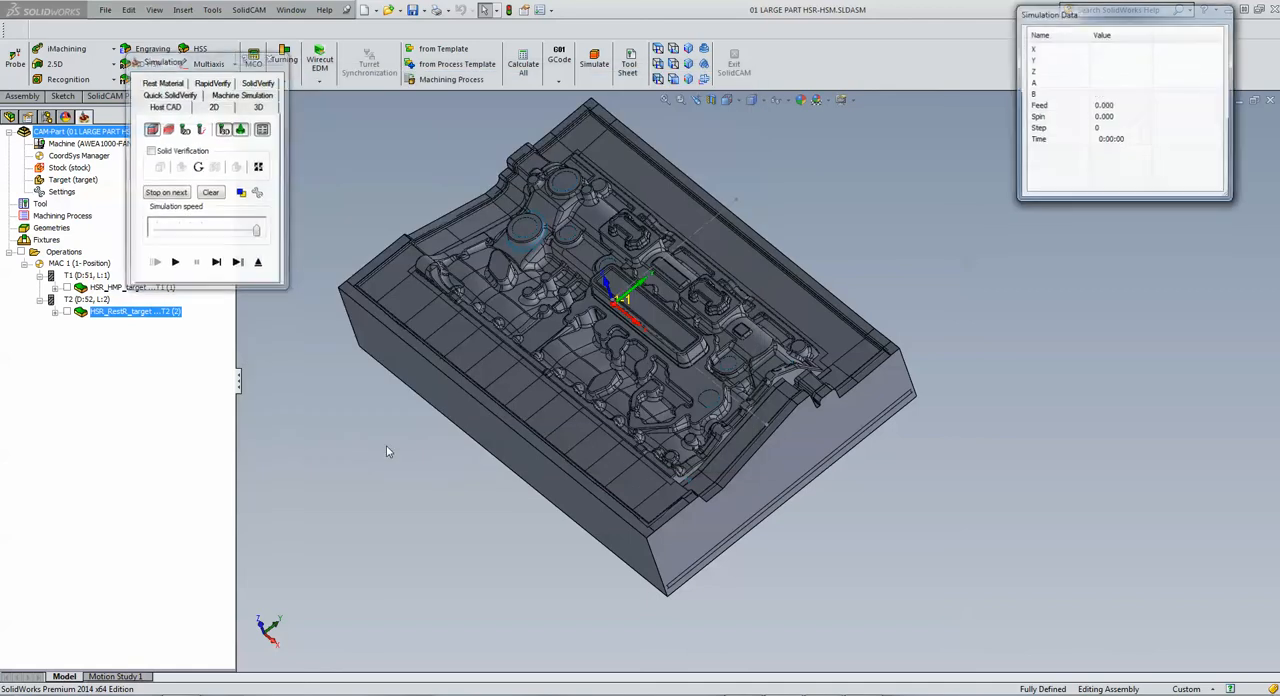
click(175, 264)
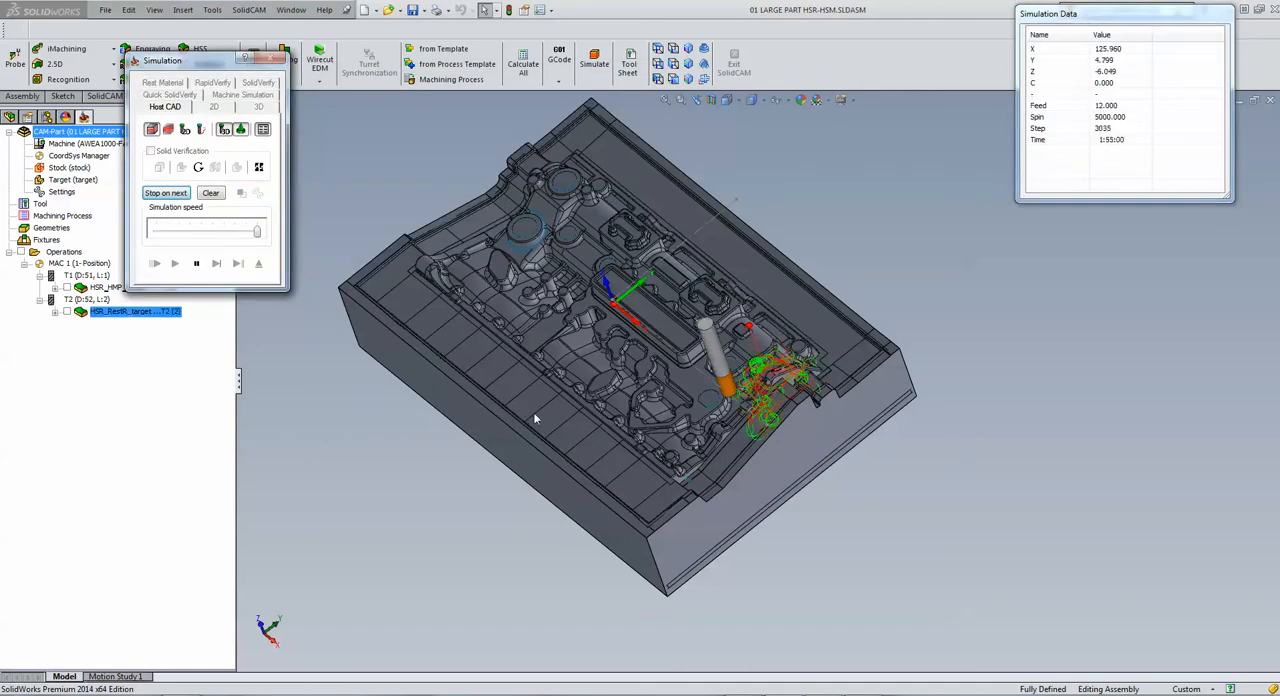
scroll(530, 415, down, 1)
middle_drag(530, 415, 560, 378)
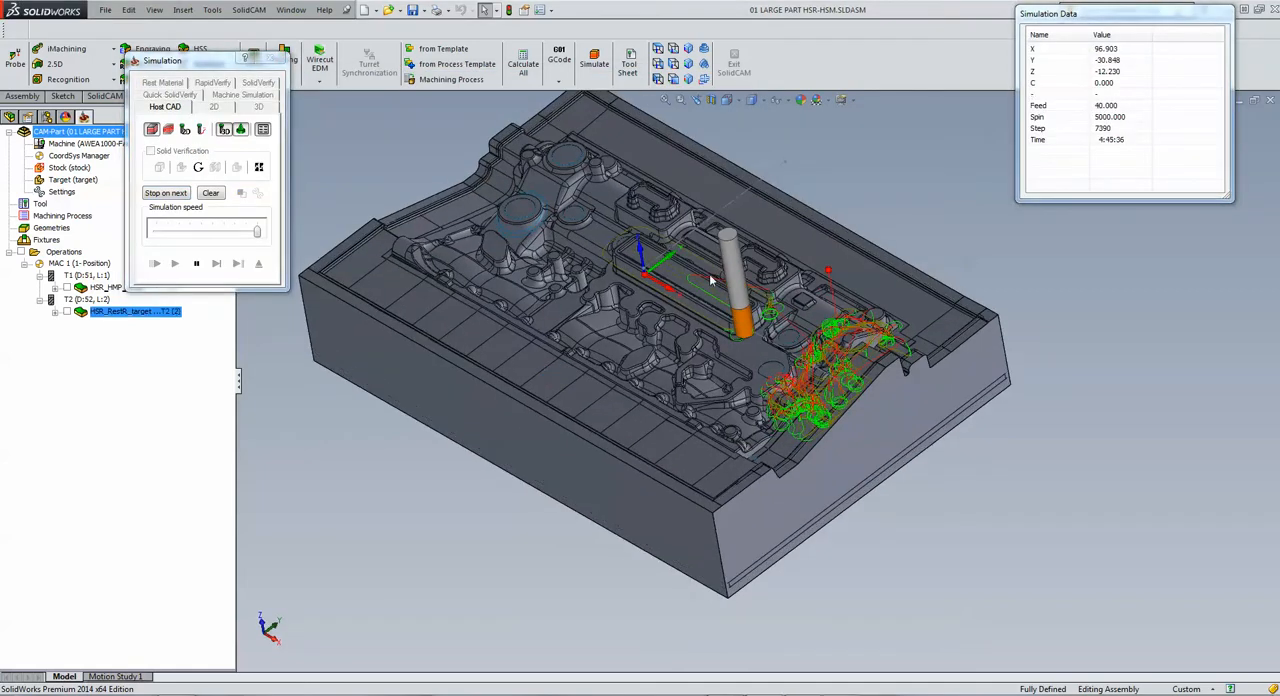
scroll(757, 250, down, 1)
scroll(757, 250, down, 1)
scroll(707, 364, up, 3)
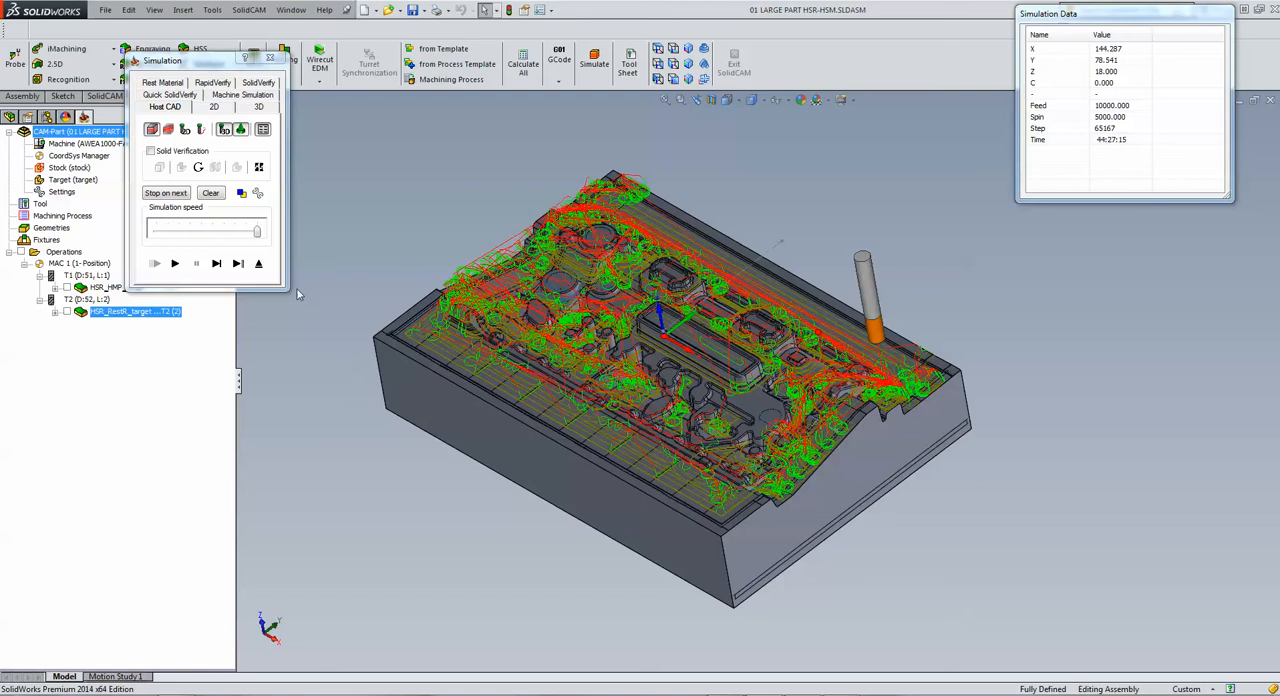
click(258, 263)
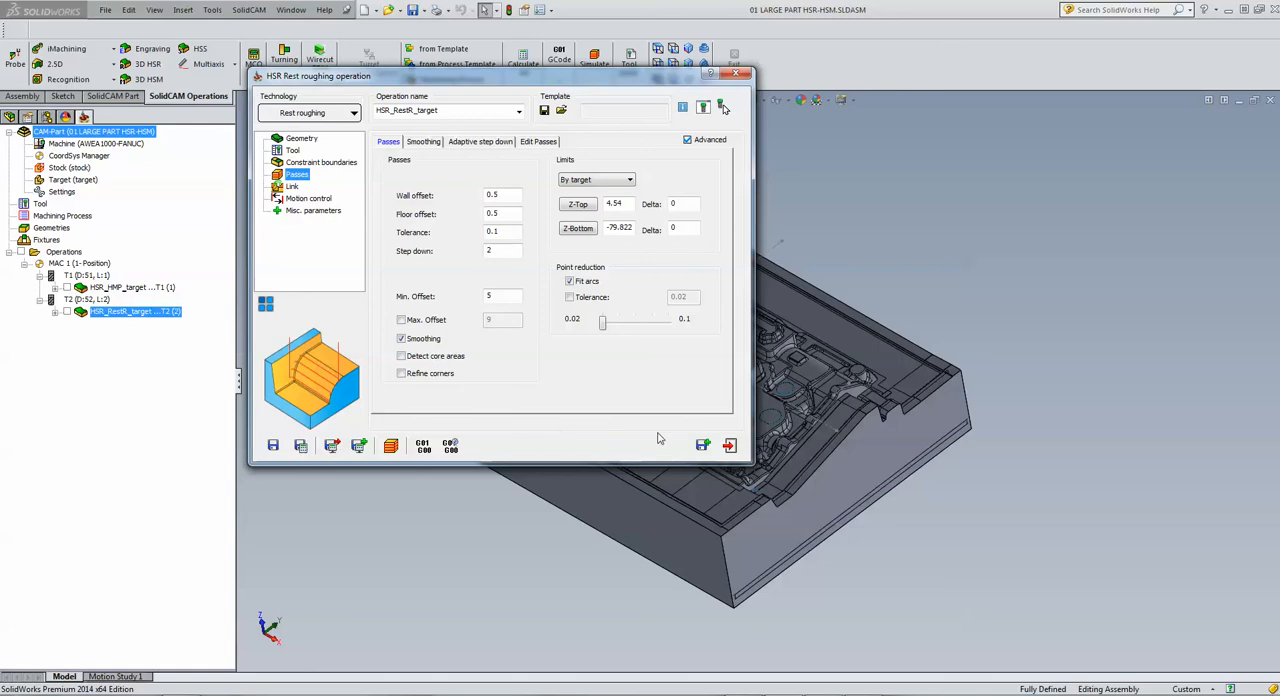
Step: Save and copy the rest roughing operation, and assign tool 3, the 8 mm bull nose mill, to the copy
click(702, 445)
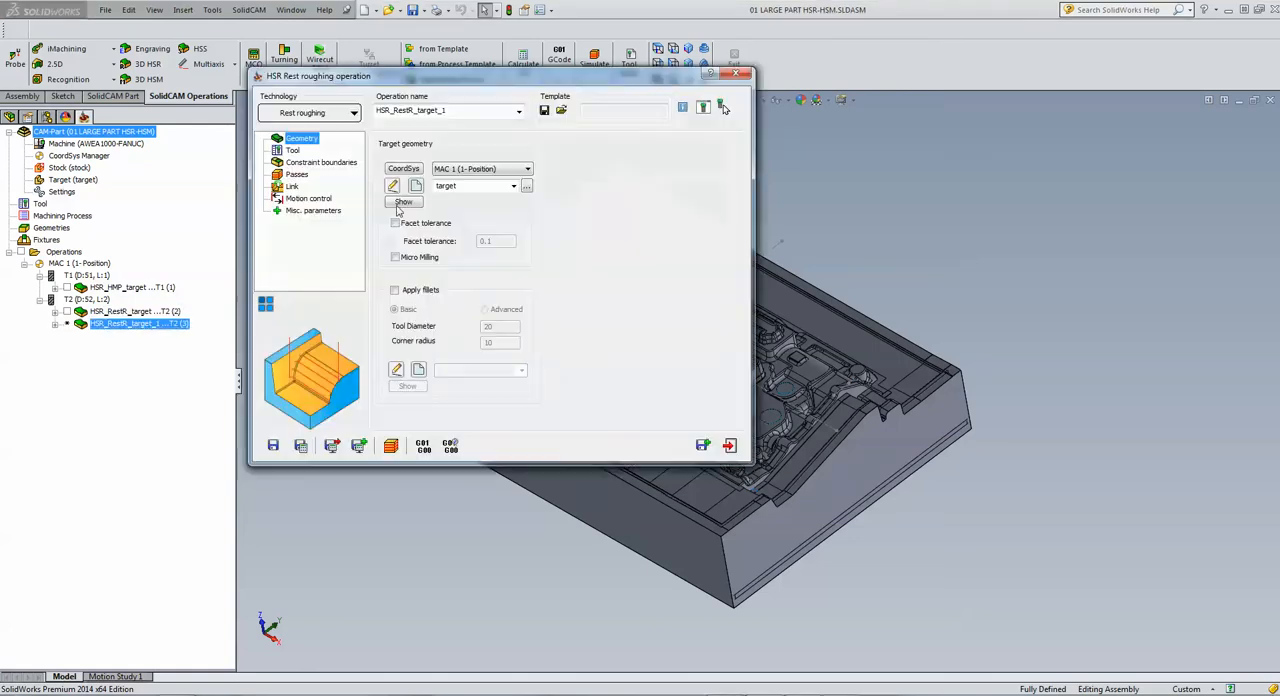
click(295, 151)
click(468, 324)
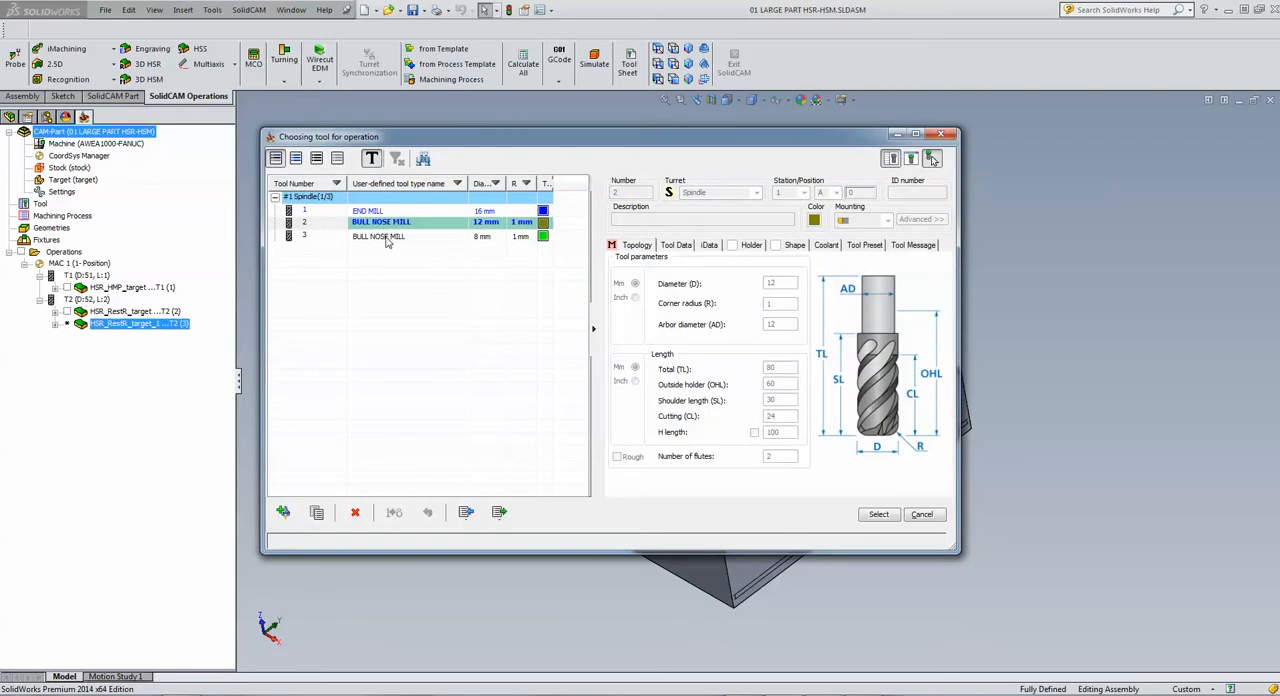
click(386, 237)
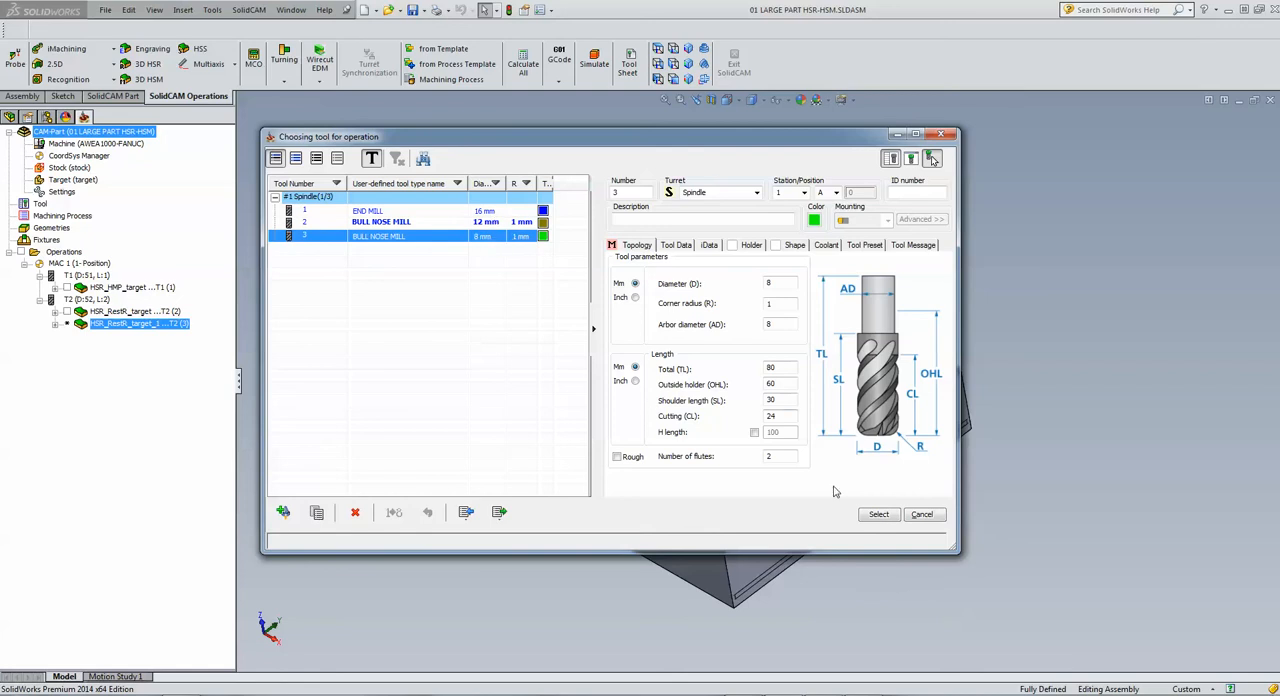
click(877, 514)
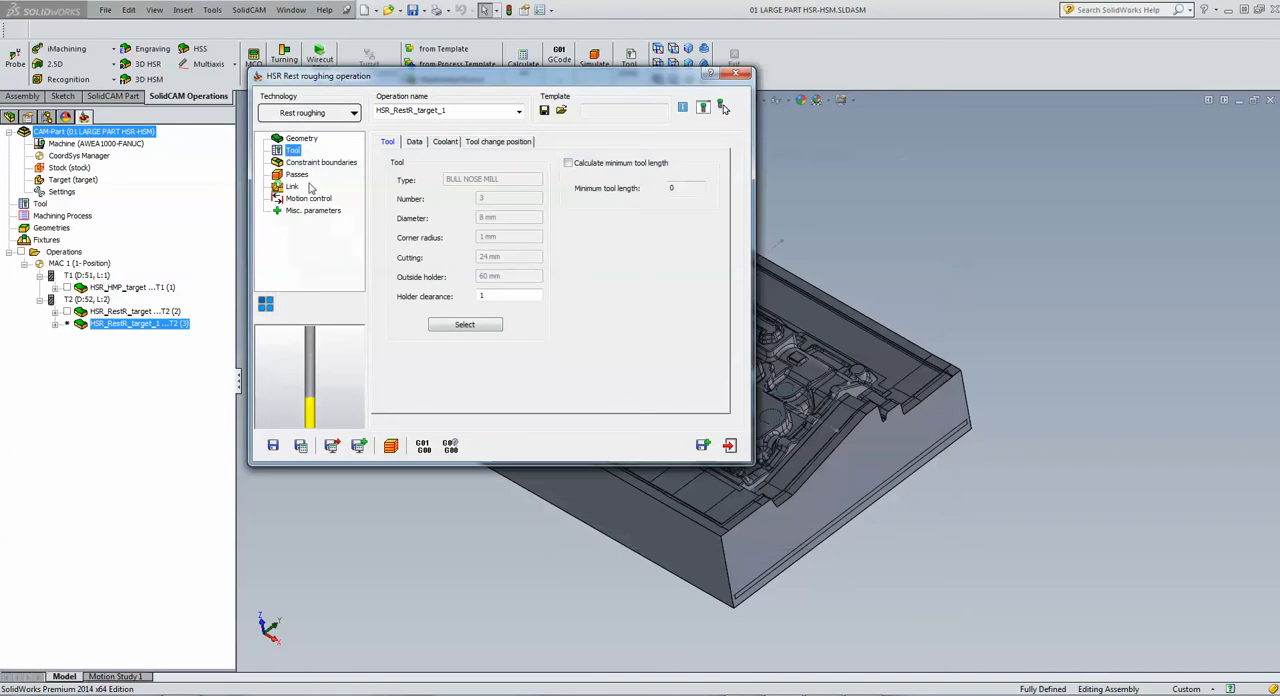
Step: Set the second rest roughing operation's step down to 1, save and calculate it, and exit the operation
click(298, 175)
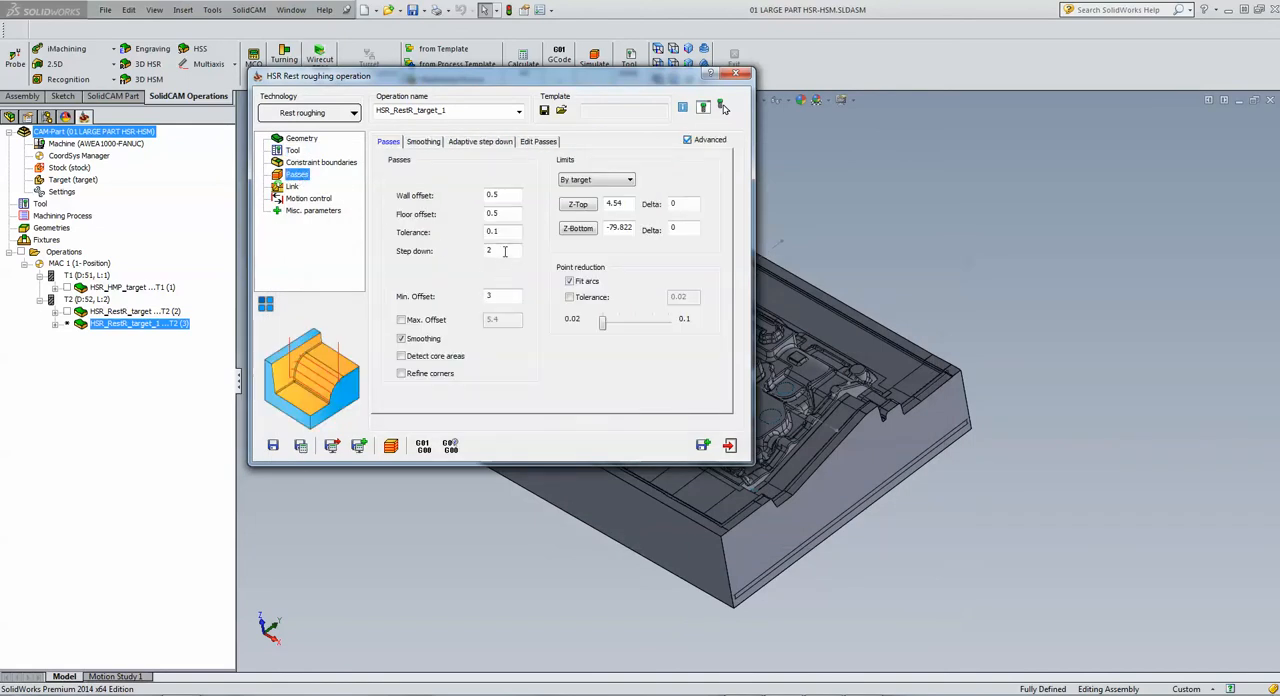
drag(506, 252, 420, 266)
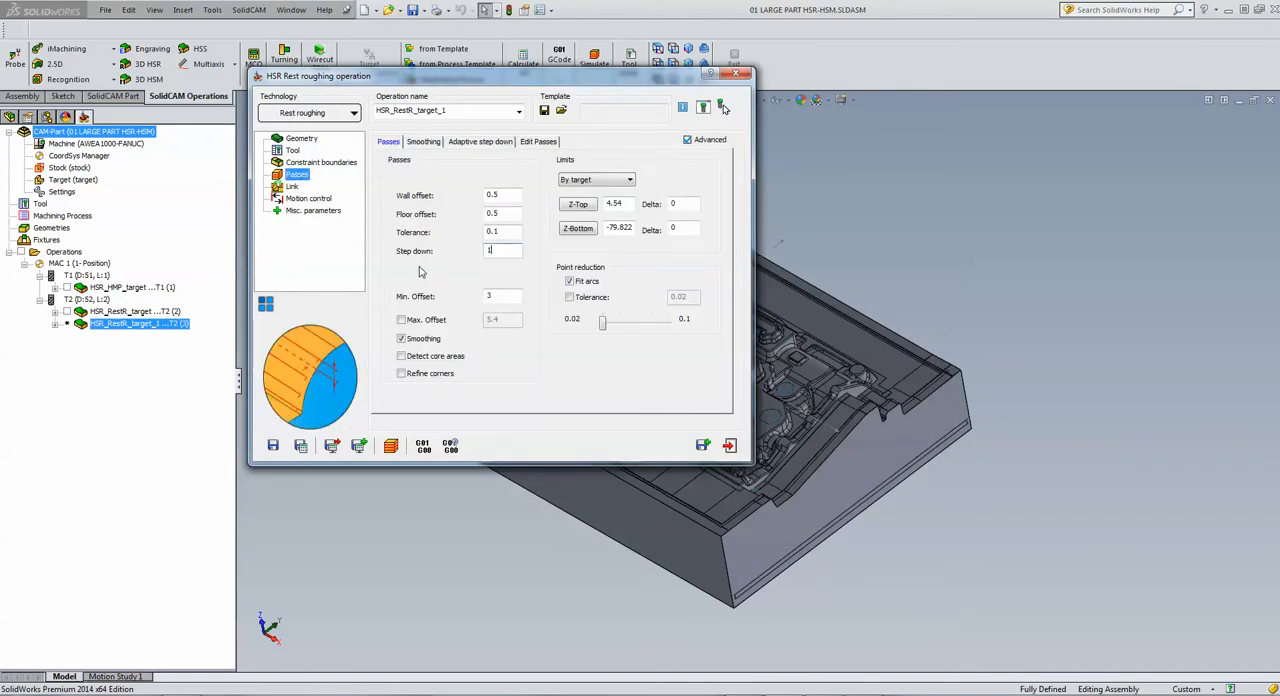
click(301, 446)
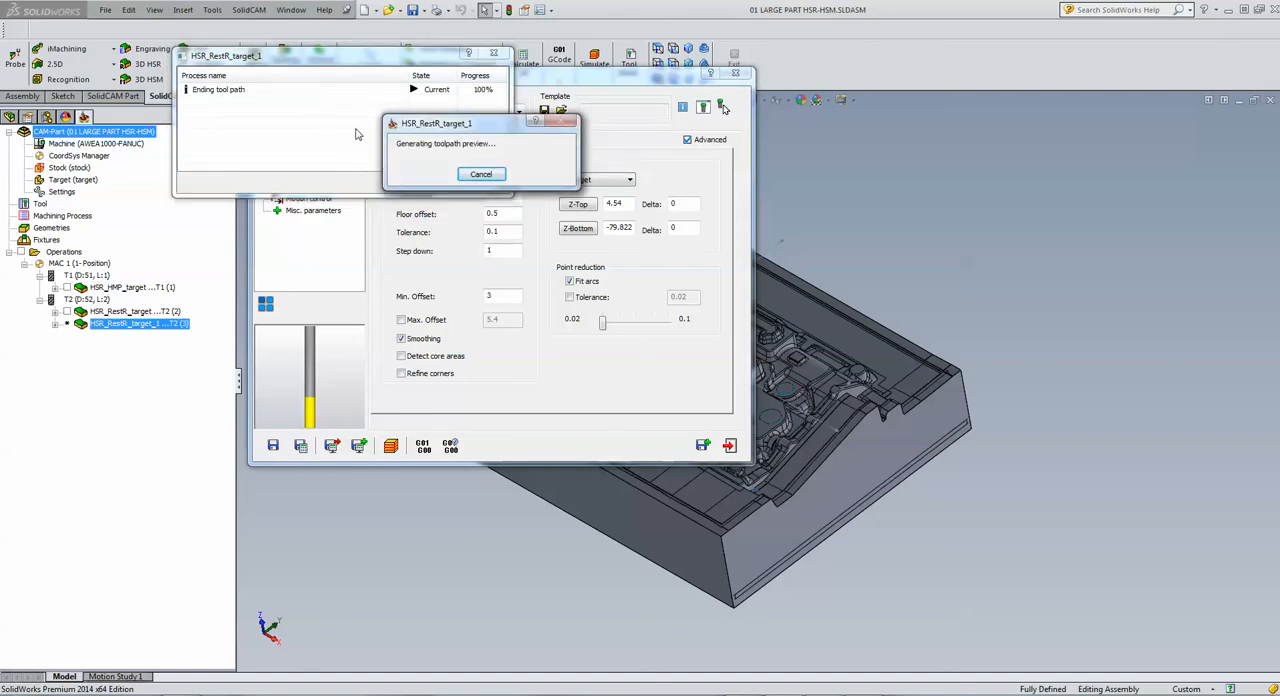
click(729, 445)
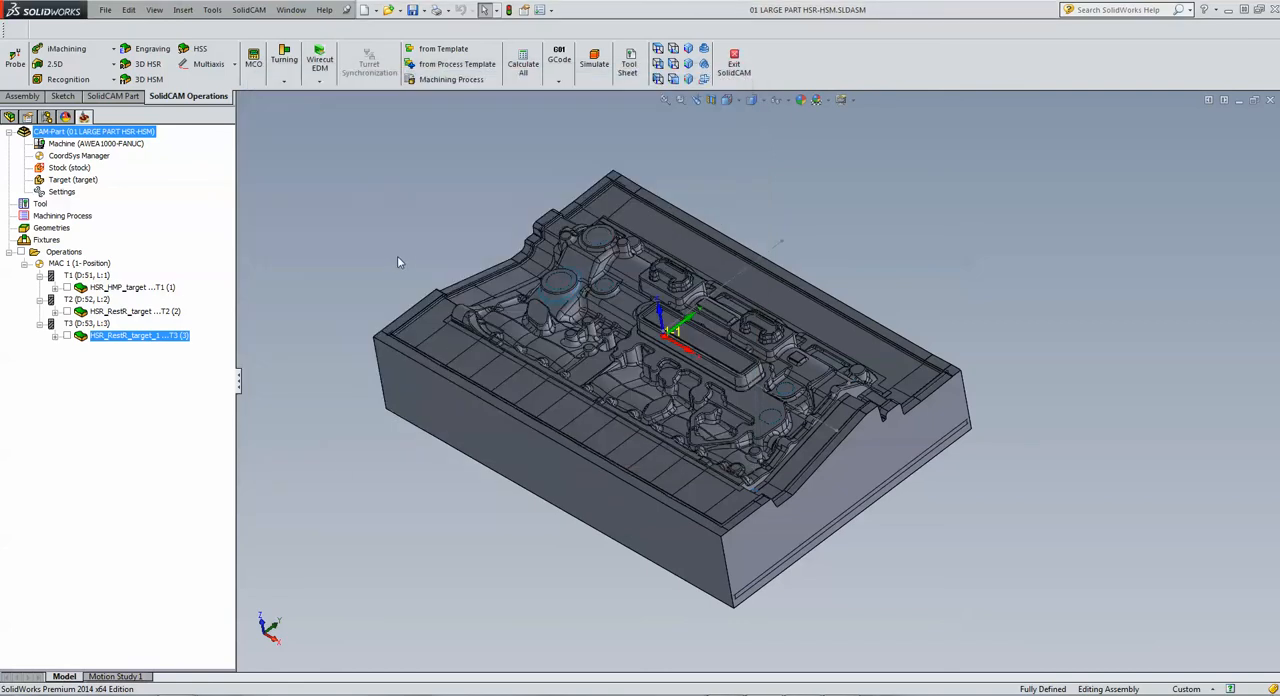
Step: Review the updated stock calculation method in the CAM part settings and close them without changes
mouse_move(399, 259)
middle_down()
mouse_move(394, 245)
mouse_move(423, 234)
mouse_move(409, 257)
middle_up()
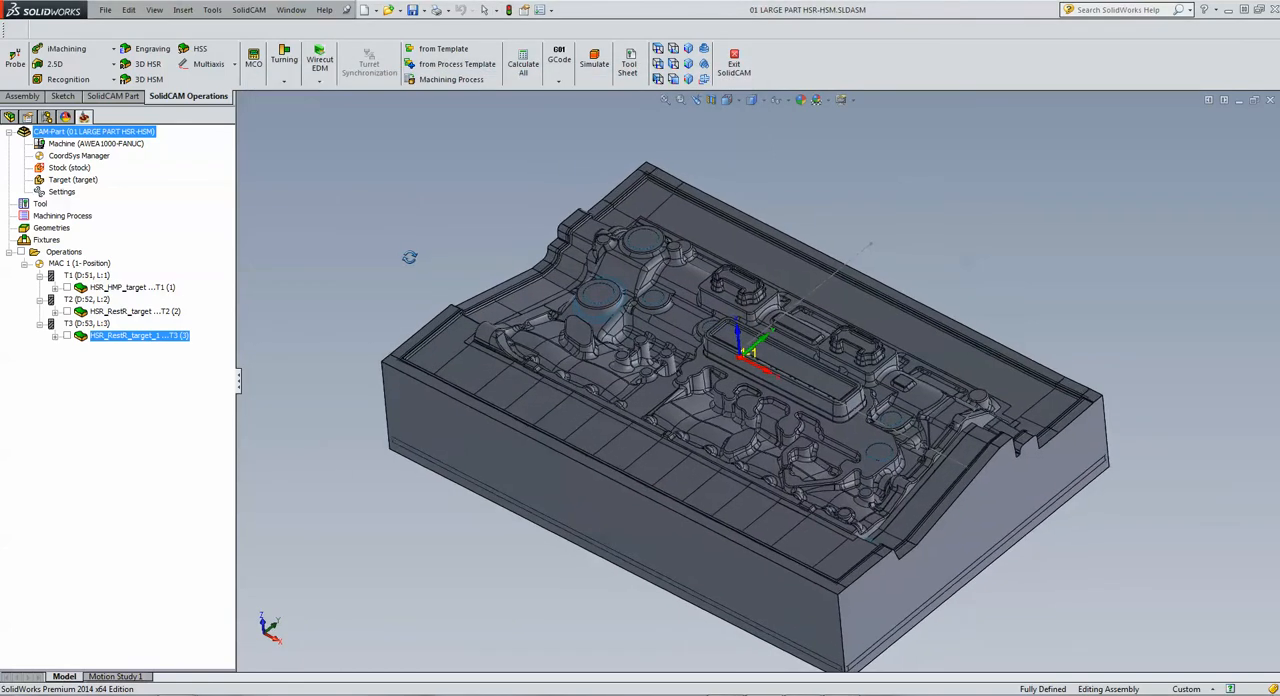
scroll(726, 325, up, 2)
scroll(791, 373, down, 1)
scroll(781, 371, up, 1)
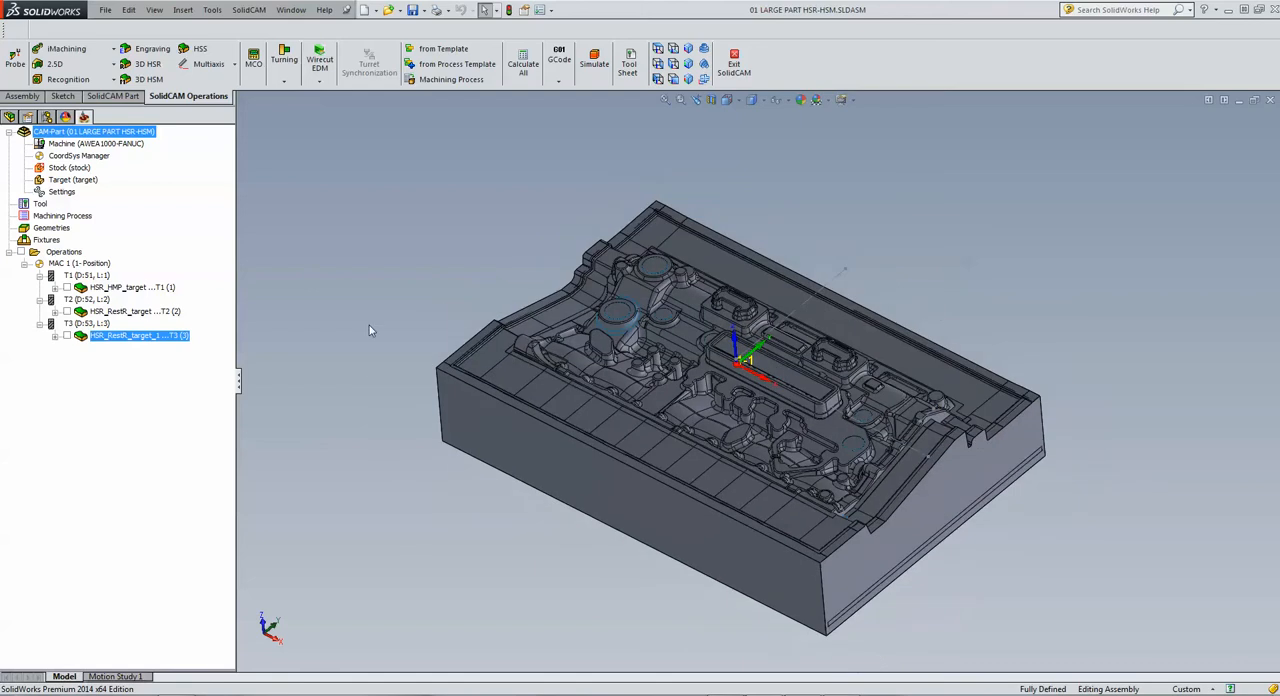
double_click(62, 191)
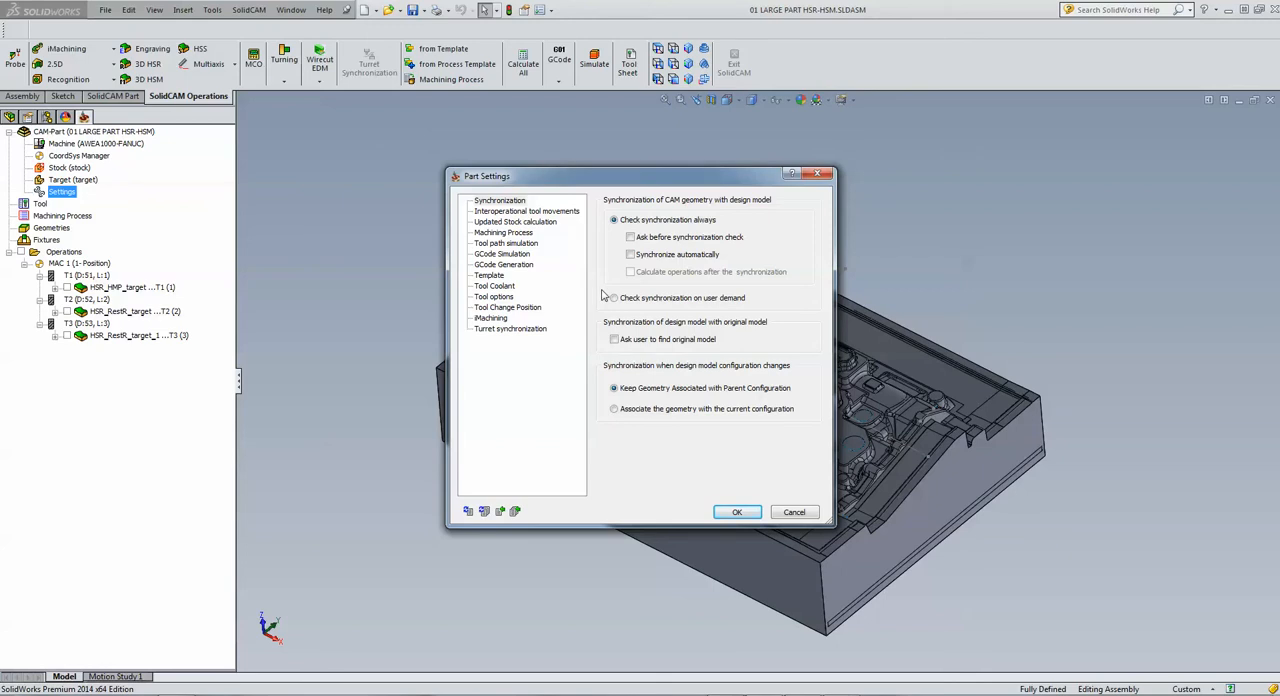
click(490, 223)
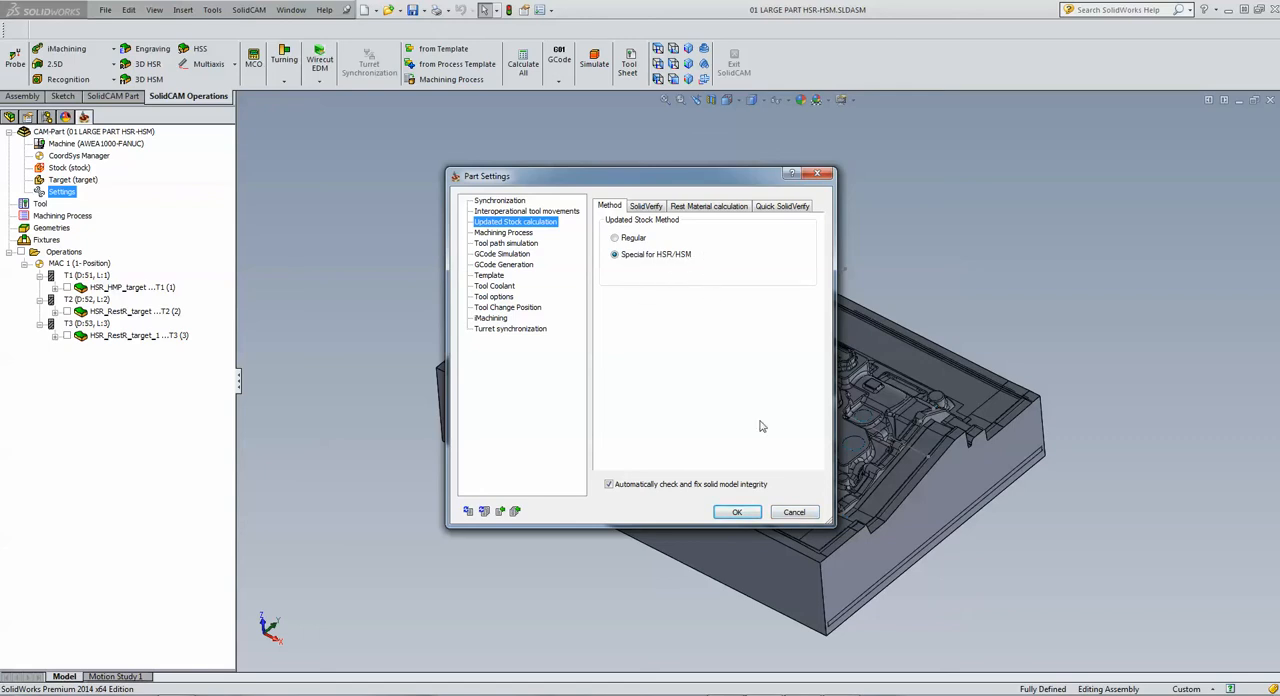
click(795, 513)
Step: Simulate all three roughing operations in SolidVerify mode and pause during the first operation
click(70, 255)
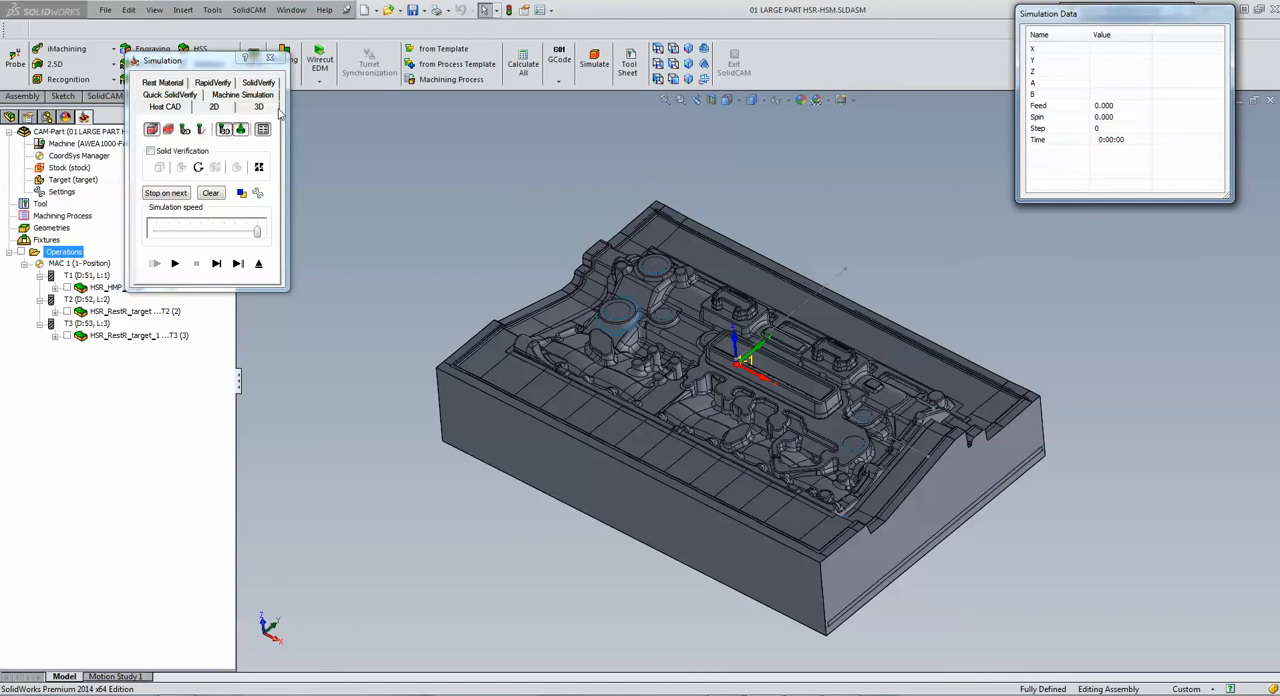
click(258, 83)
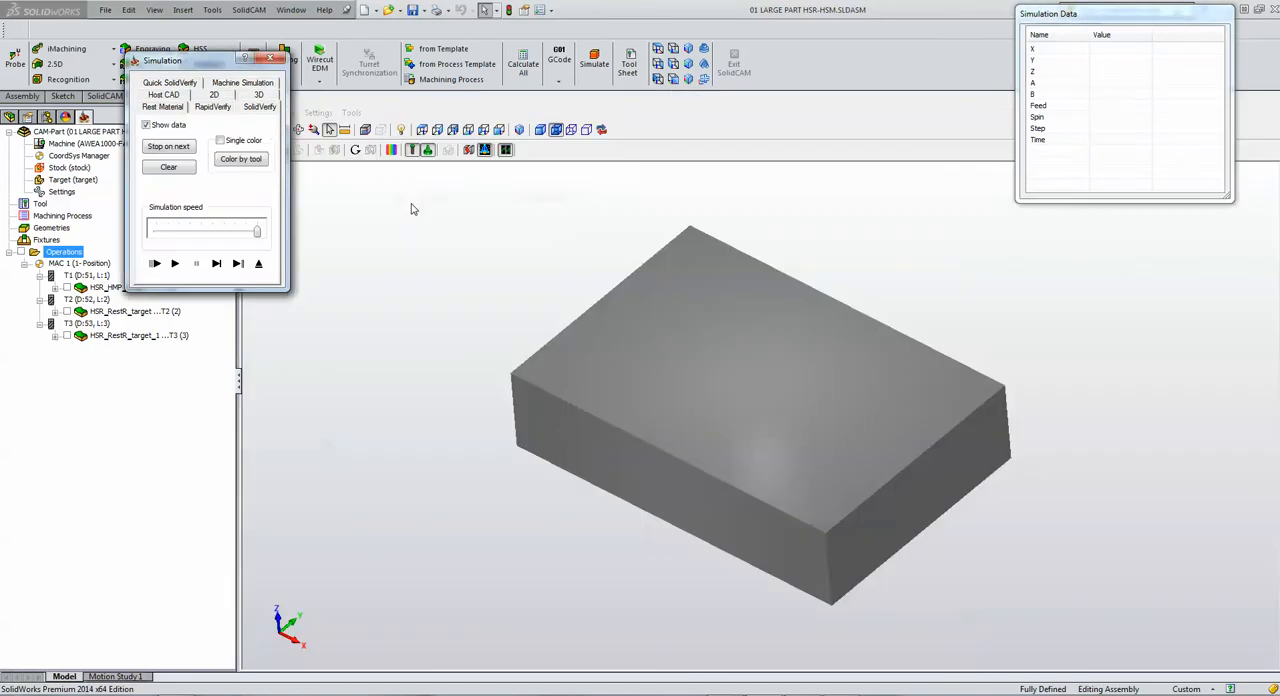
click(174, 263)
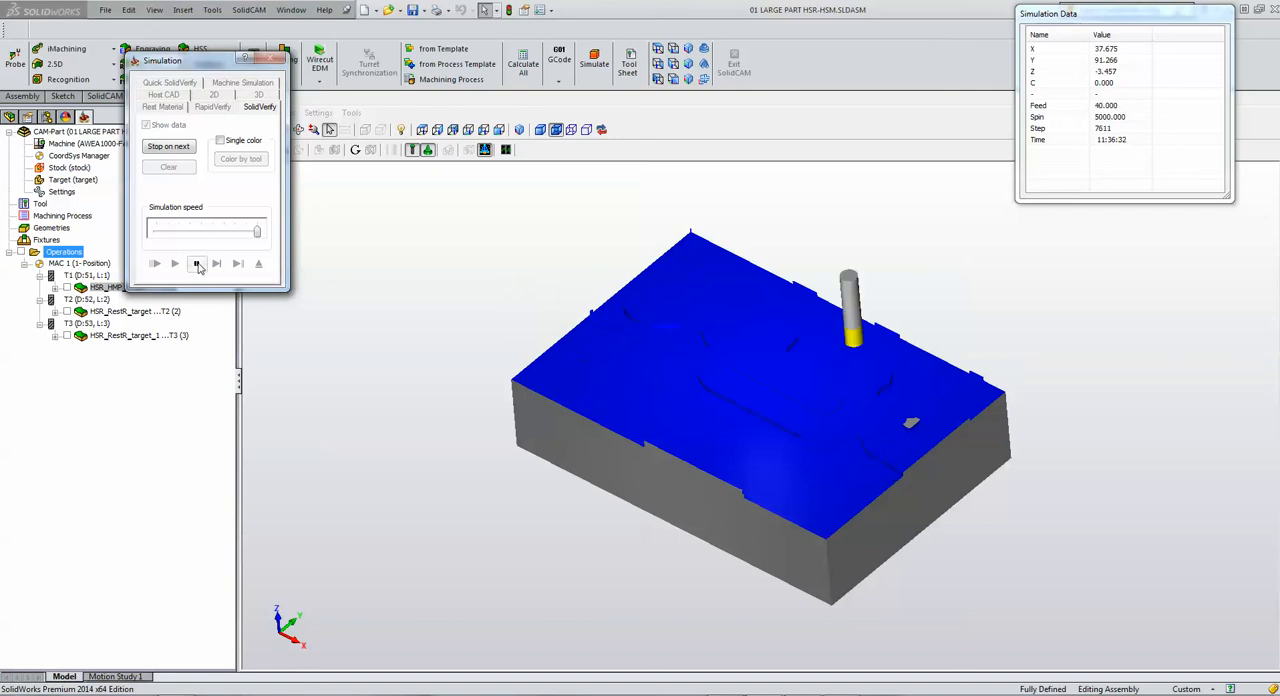
click(197, 264)
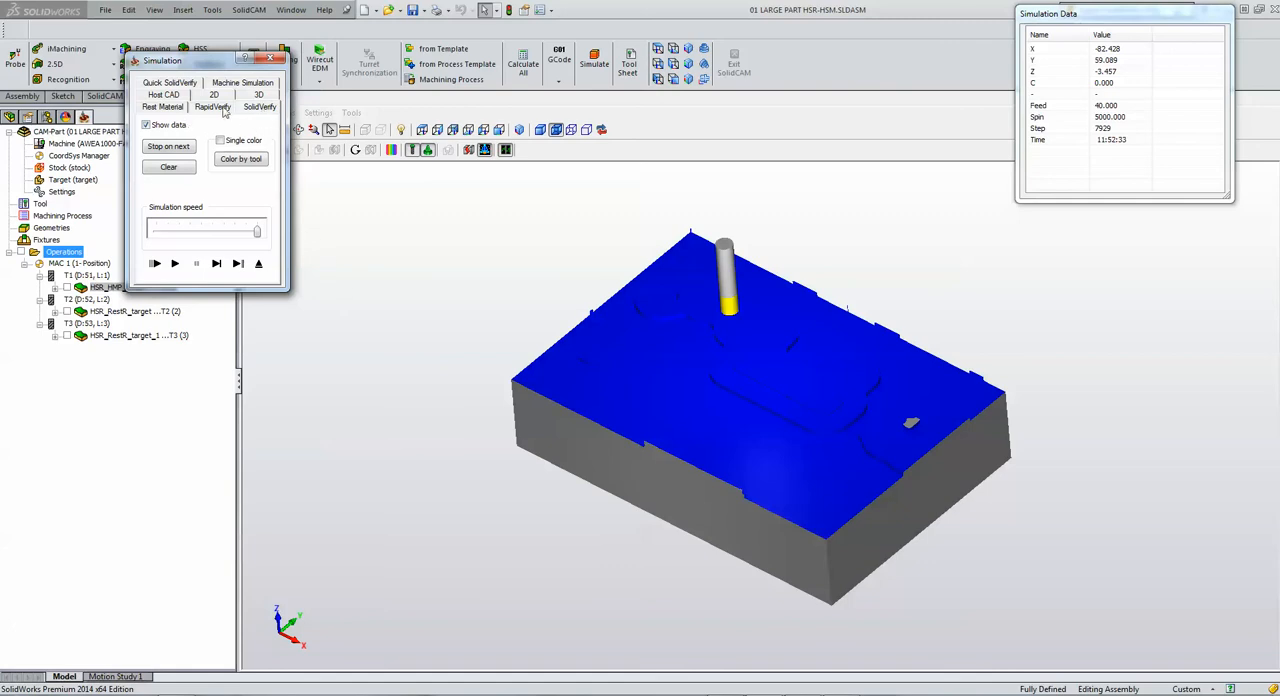
Step: Simulate all operations in Quick SolidVerify mode, pause during the 12 mm rest roughing, and exit the simulation
click(184, 85)
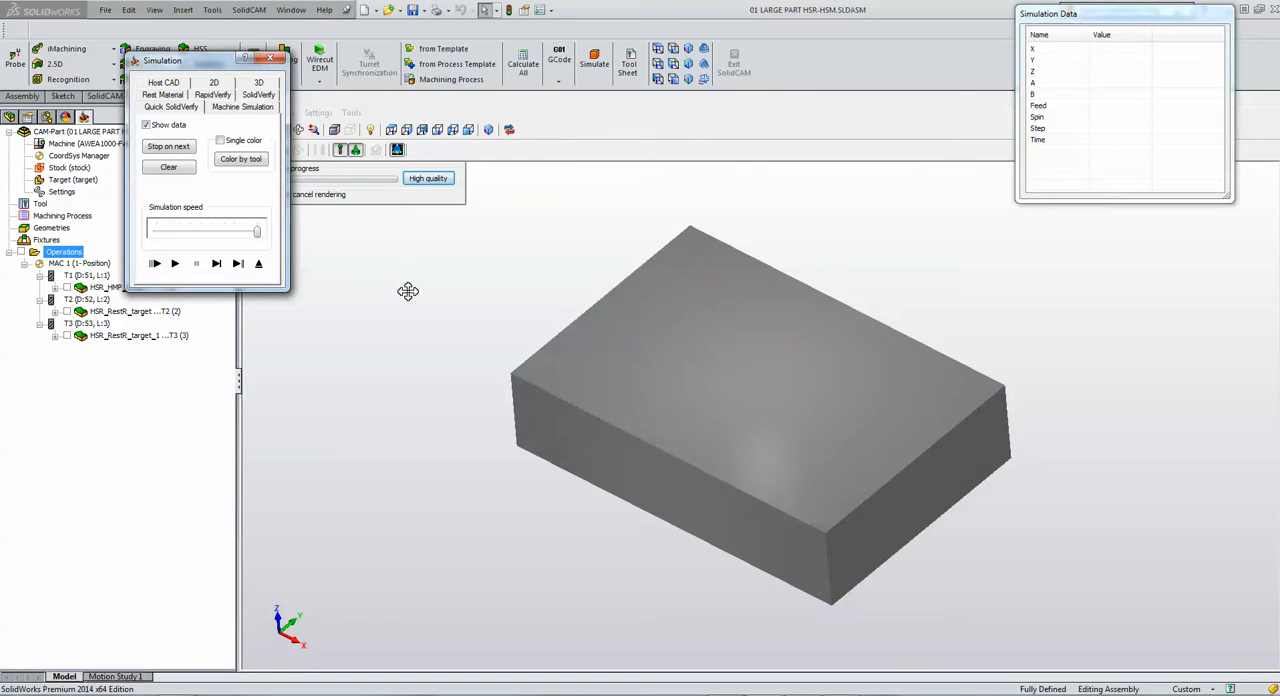
click(872, 244)
scroll(741, 344, up, 3)
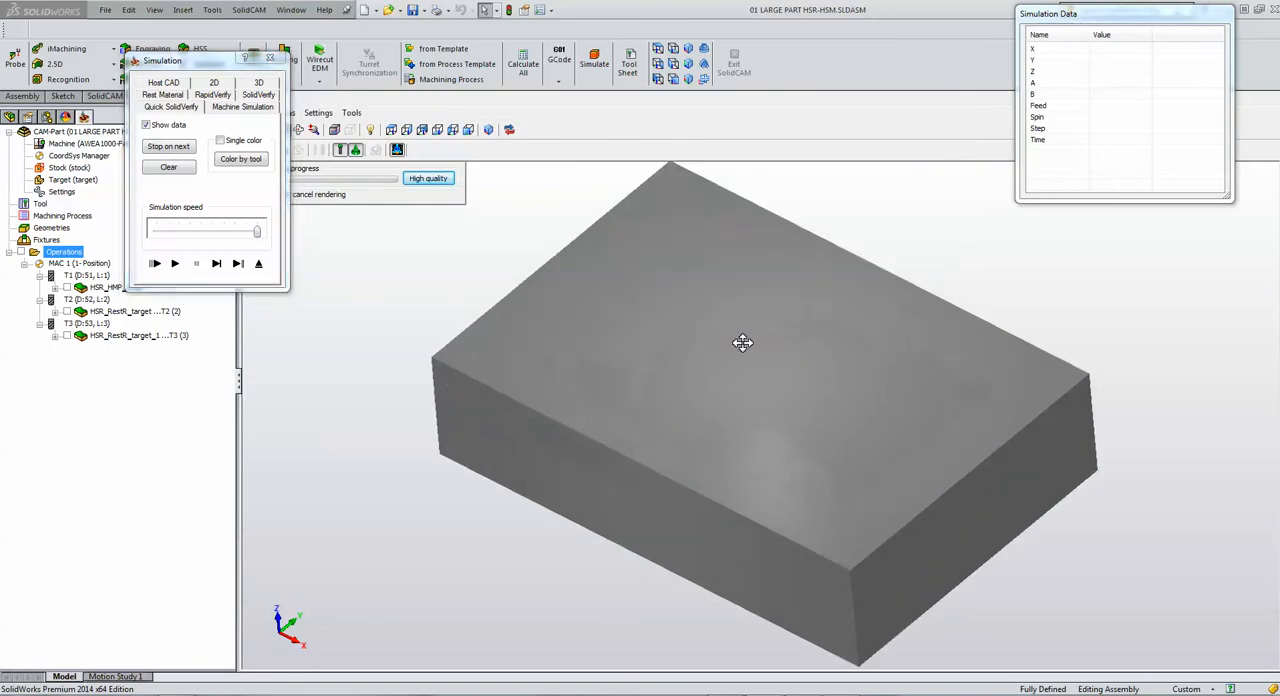
scroll(743, 342, down, 2)
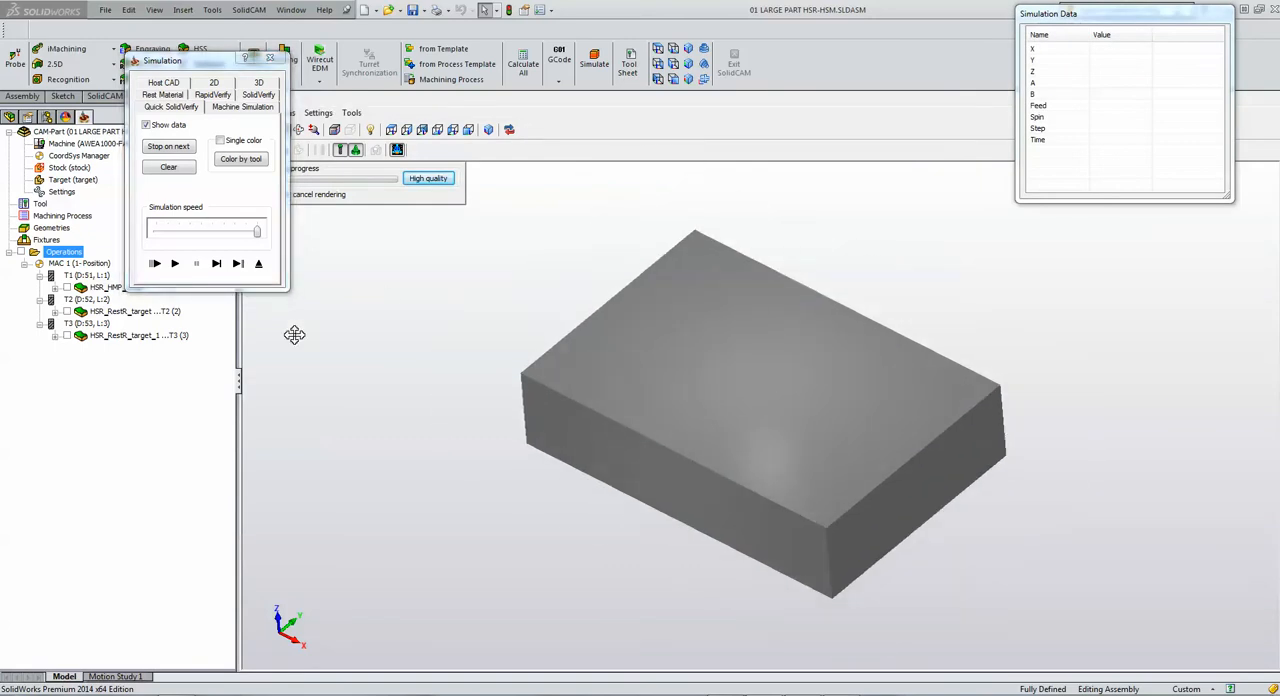
click(175, 264)
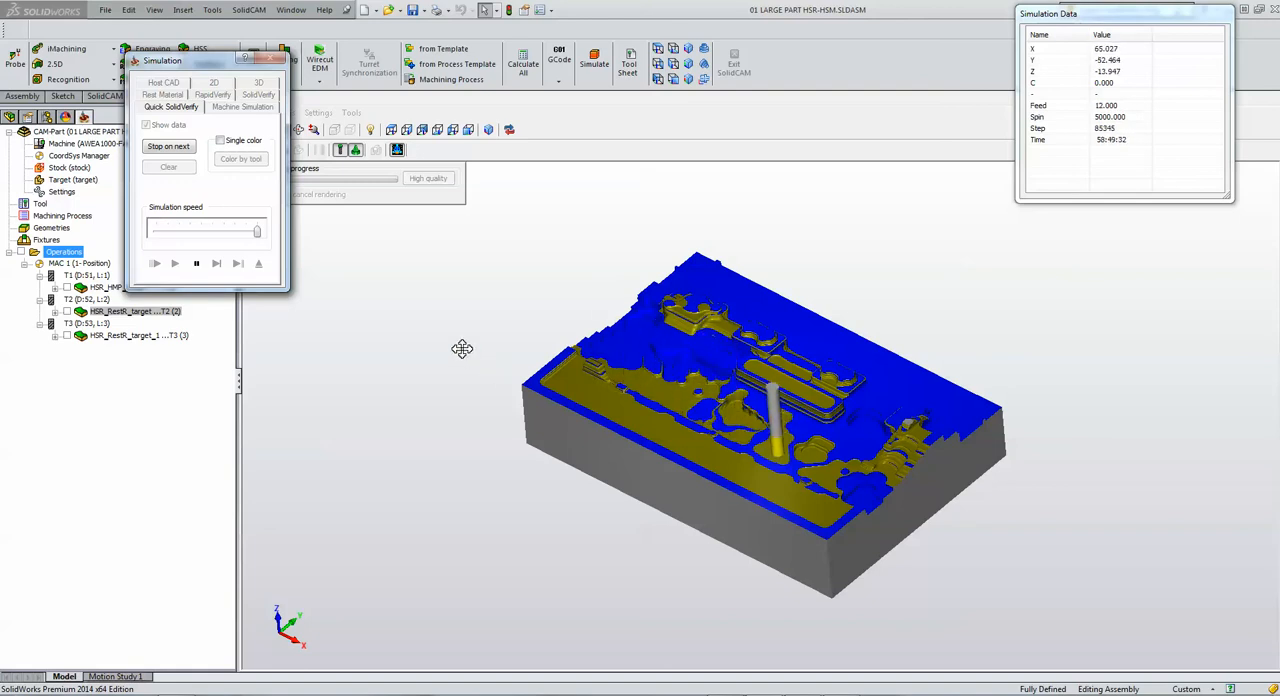
click(196, 263)
click(258, 264)
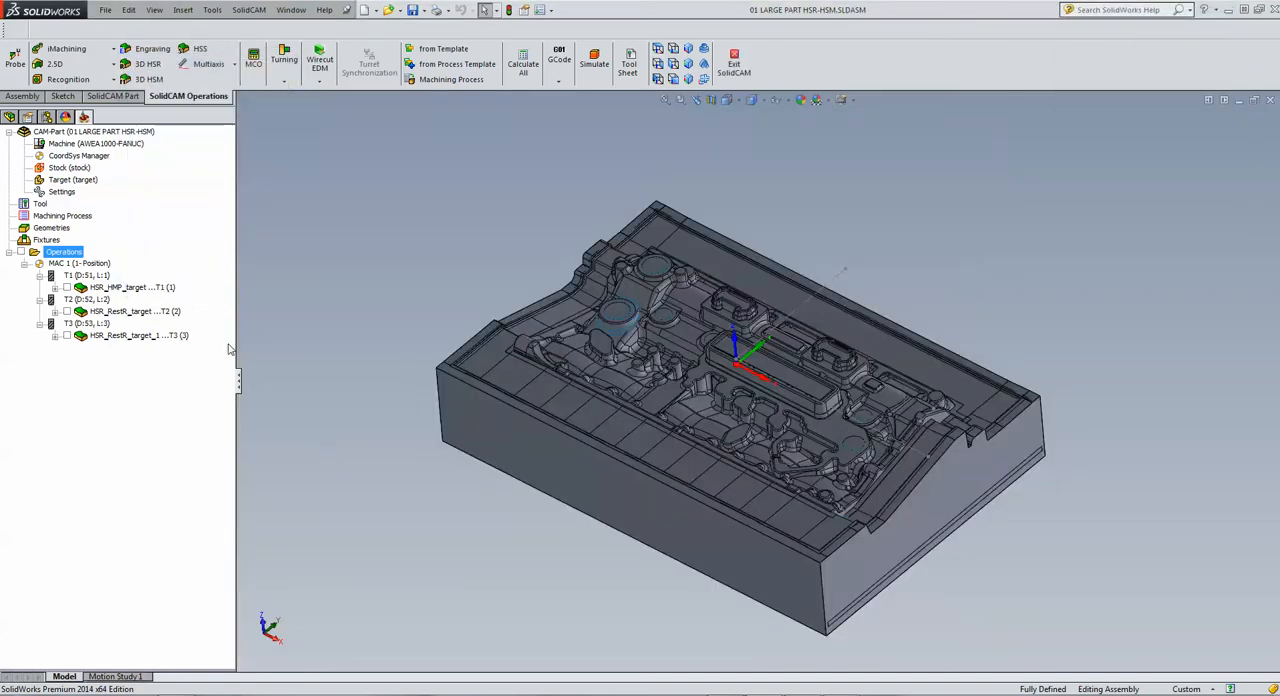
Step: Try enabling Edit using surfaces in the passes of the HM roughing operation HSR_HMP_target, and exit without saving
double_click(120, 289)
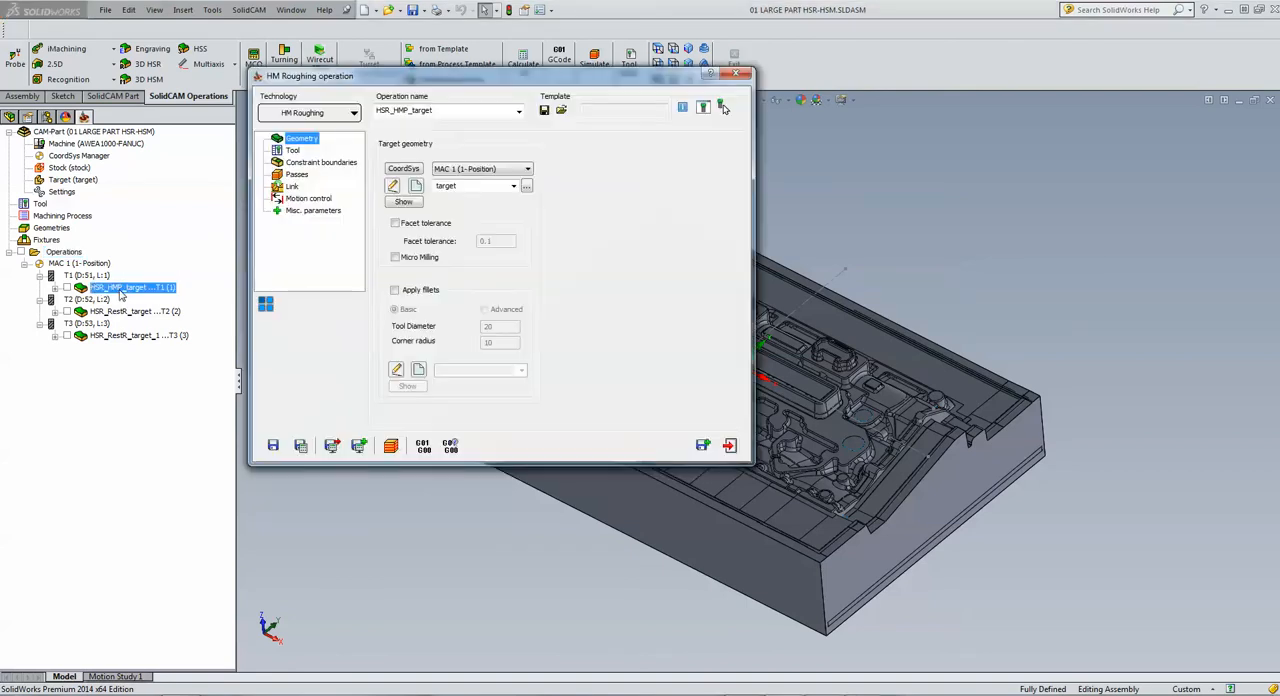
click(299, 175)
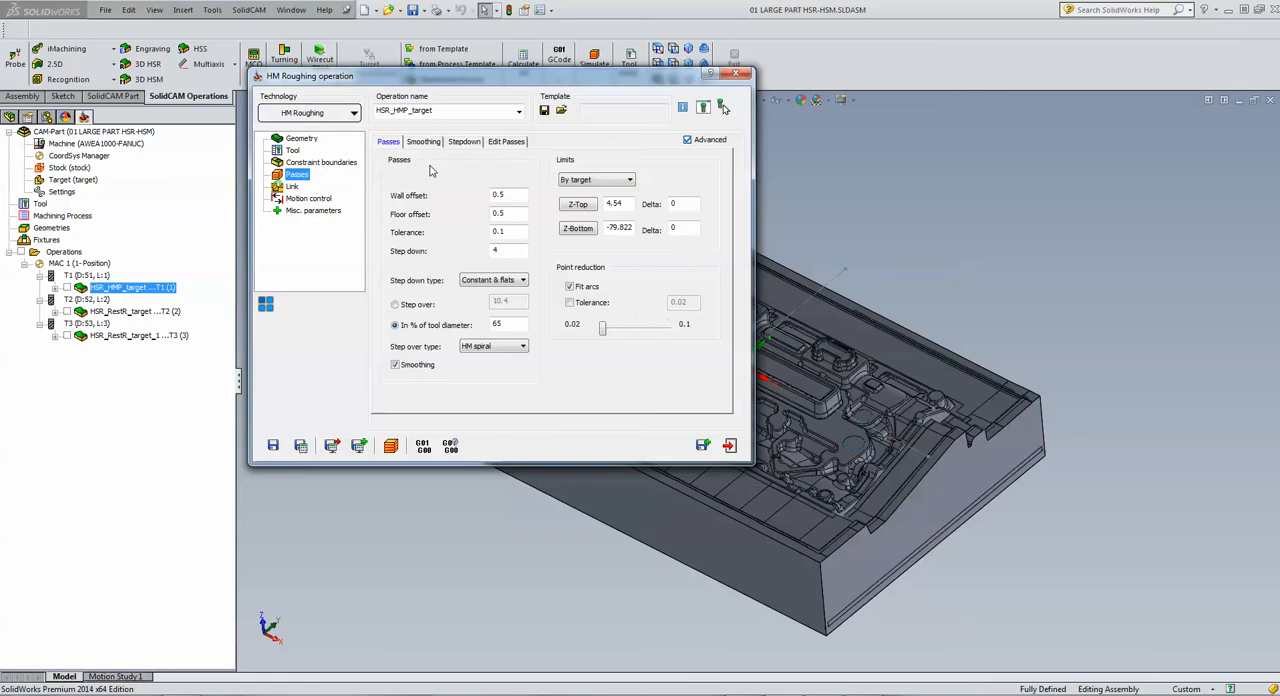
click(511, 143)
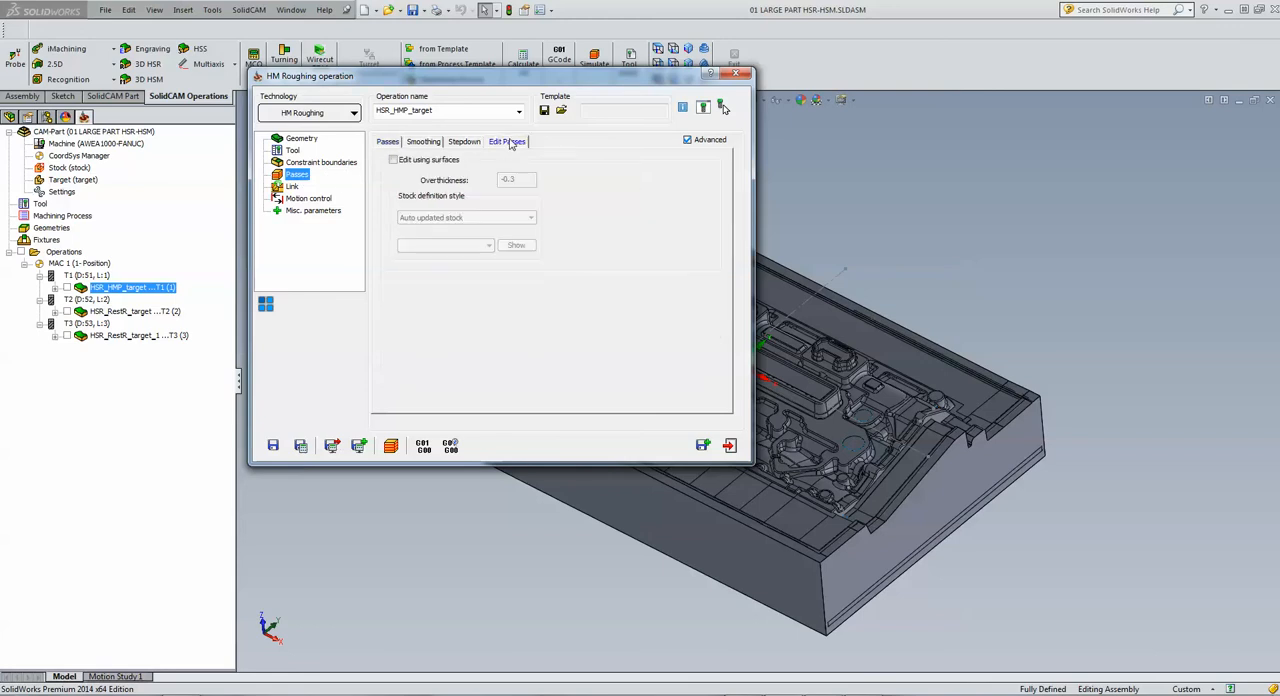
click(393, 161)
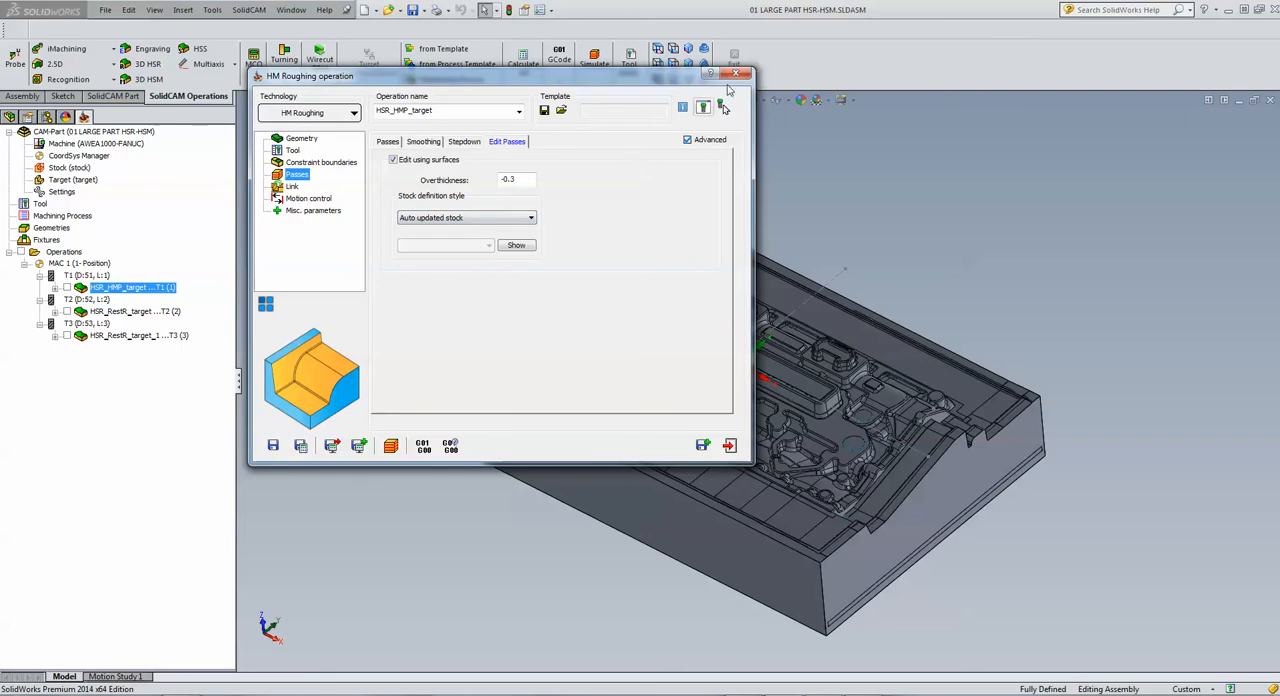
click(736, 73)
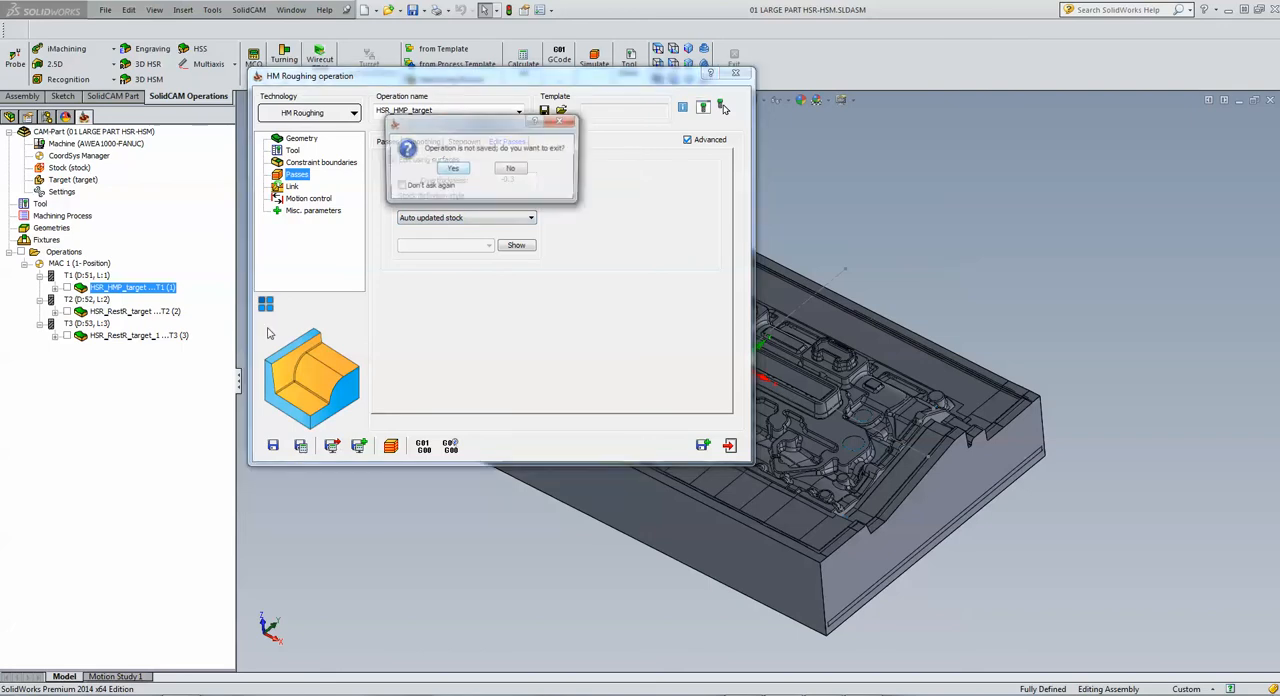
click(452, 170)
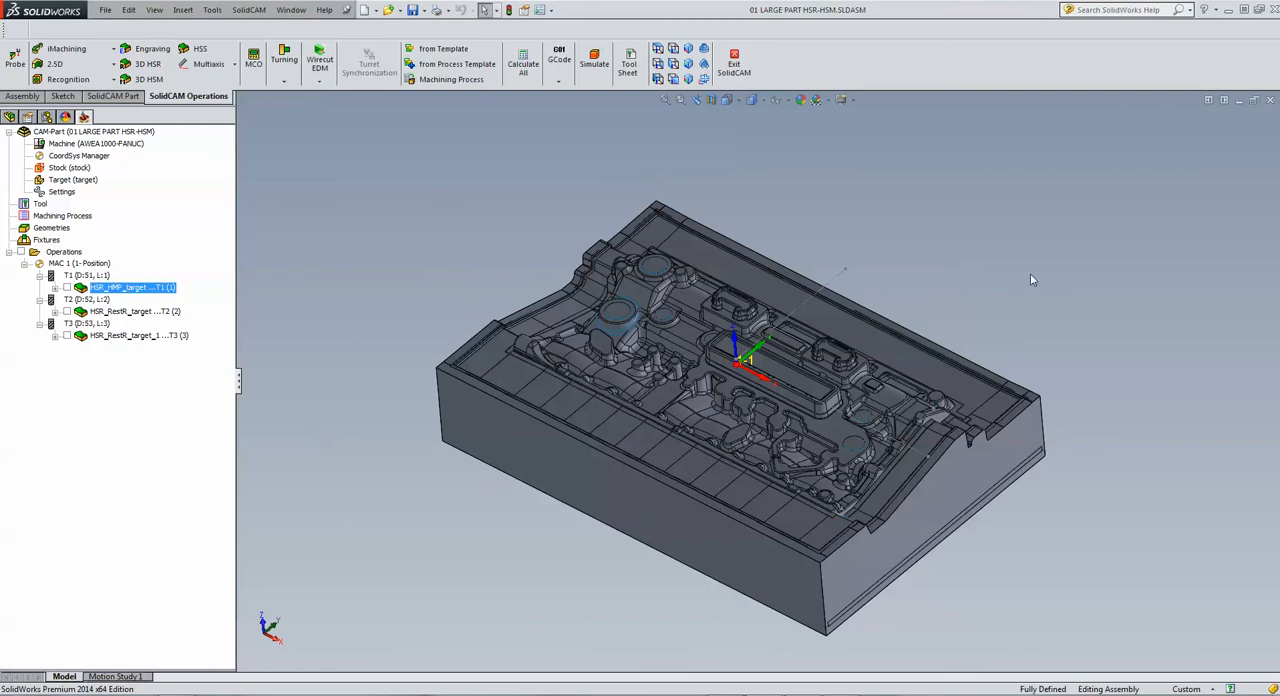
Step: Close the large part and open the CAM part HSR_HSM from the recent parts
click(1270, 100)
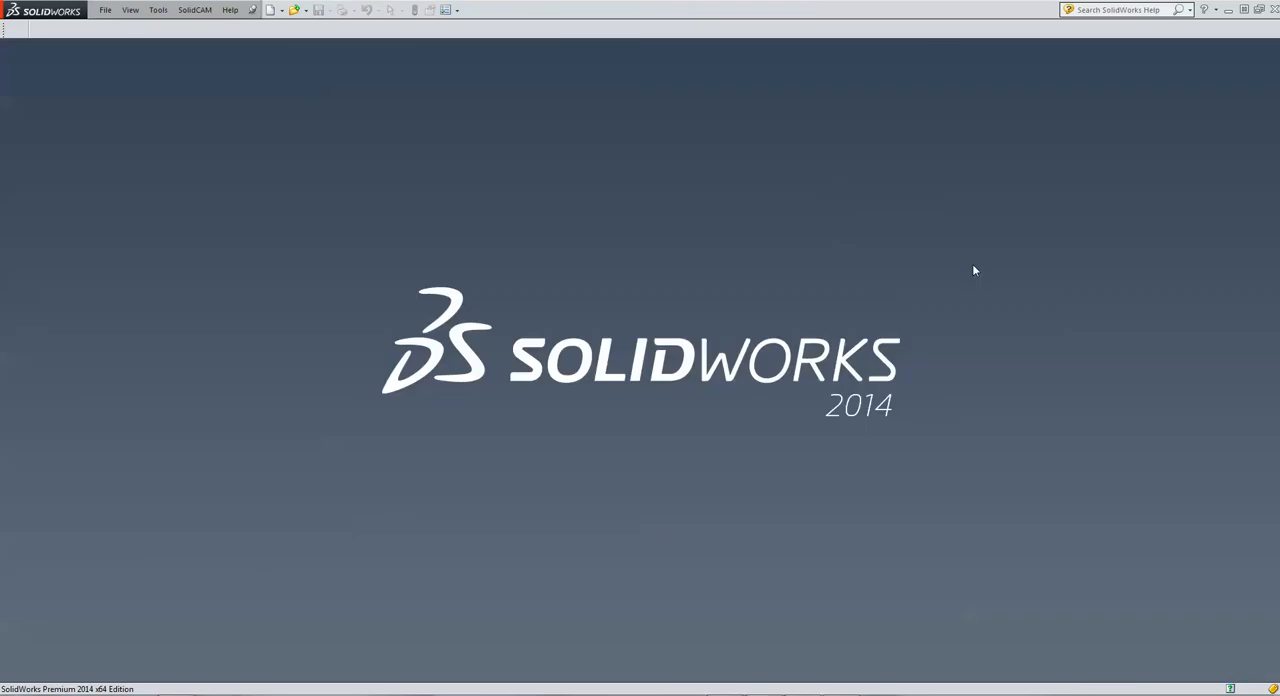
click(195, 10)
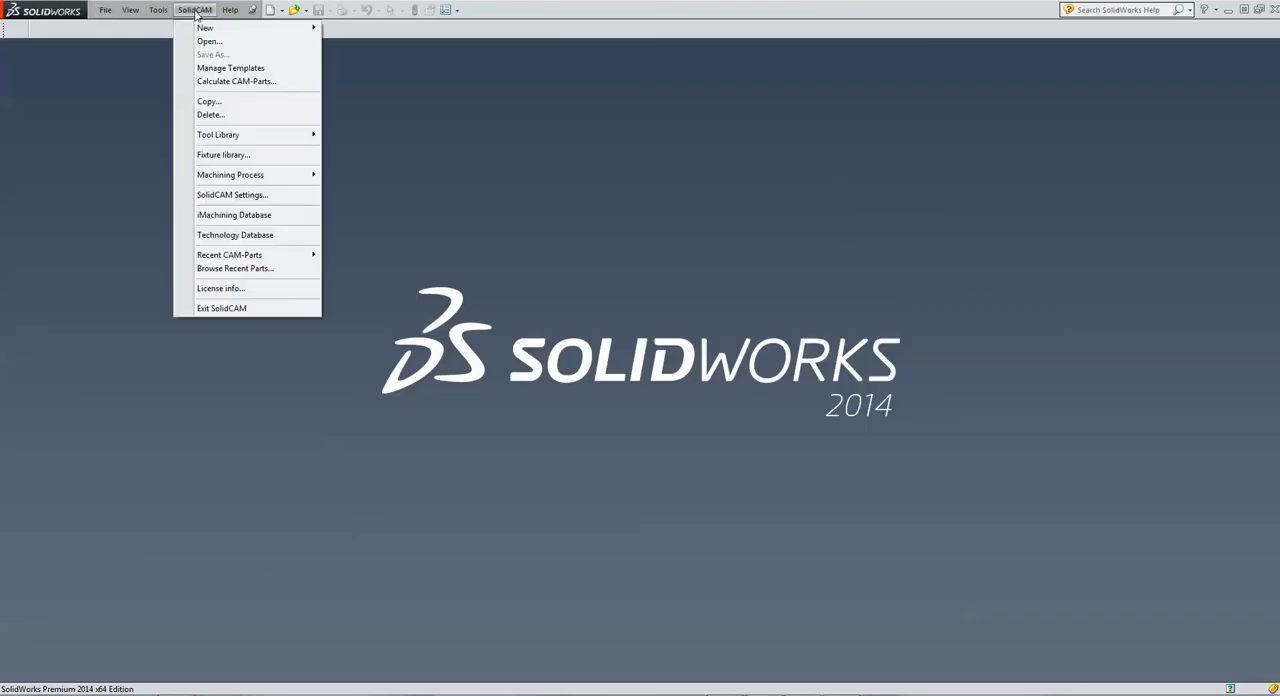
click(241, 270)
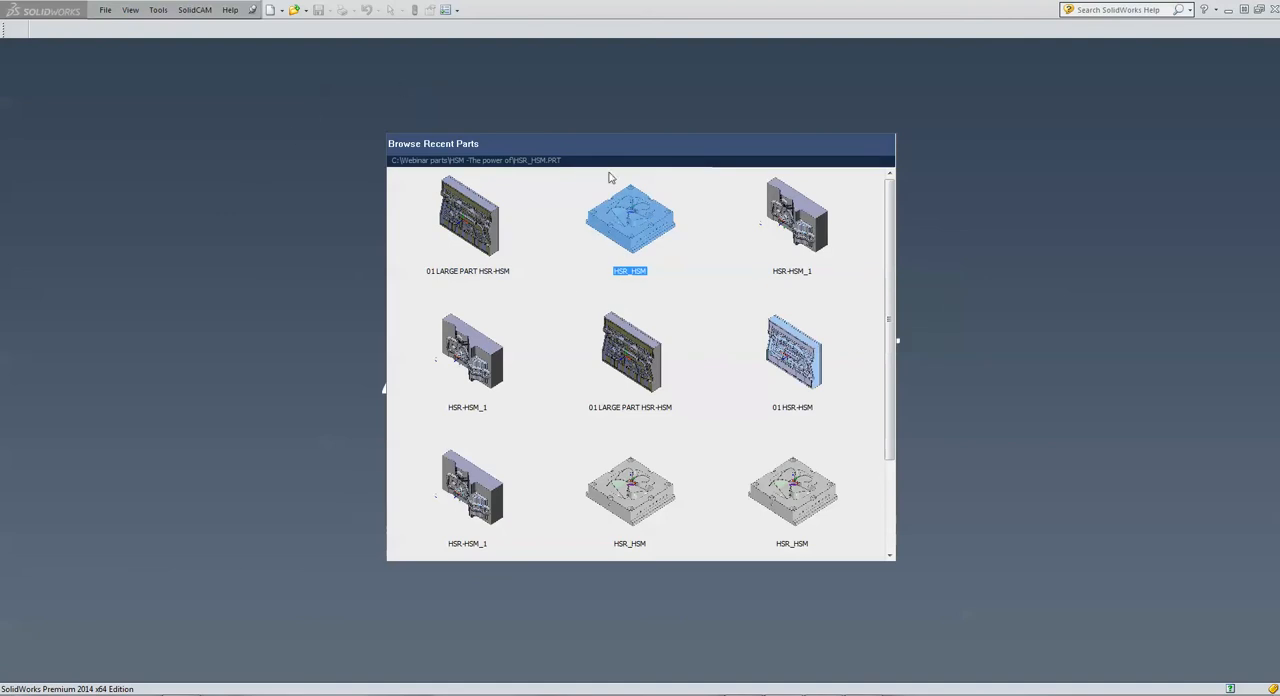
click(631, 222)
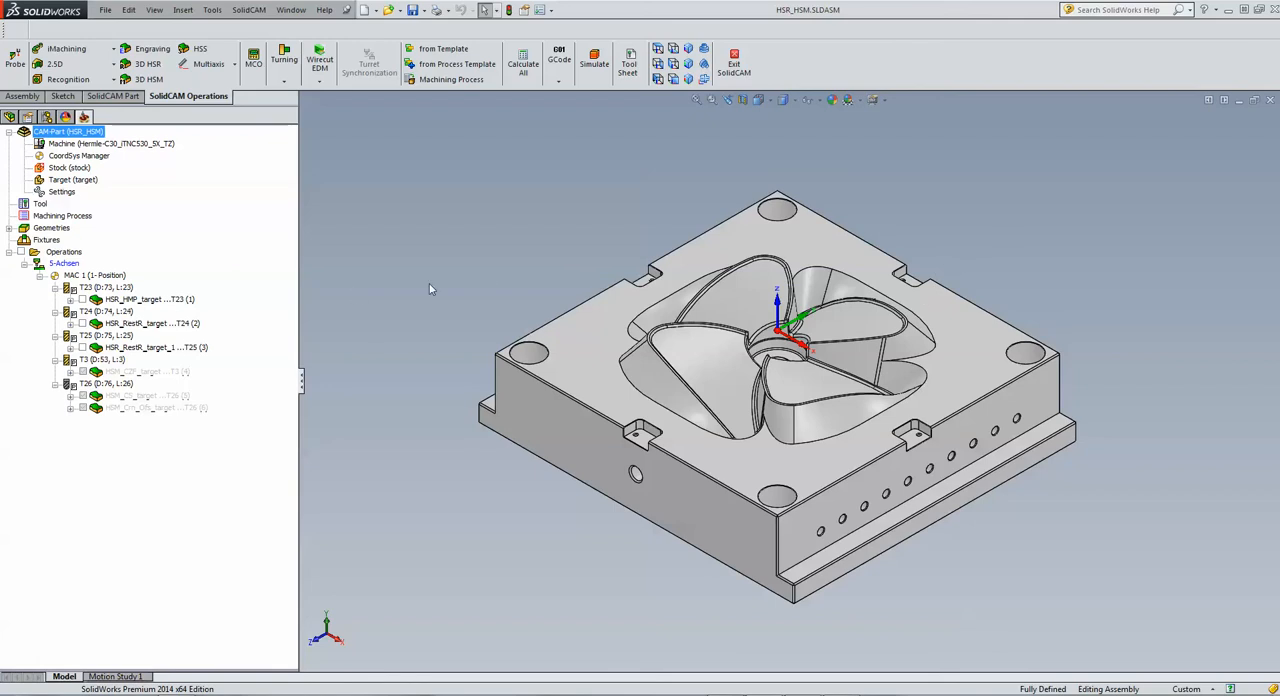
Step: Open the HM roughing operation HSR_HMP_target and review its tool data and pass parameters
click(135, 301)
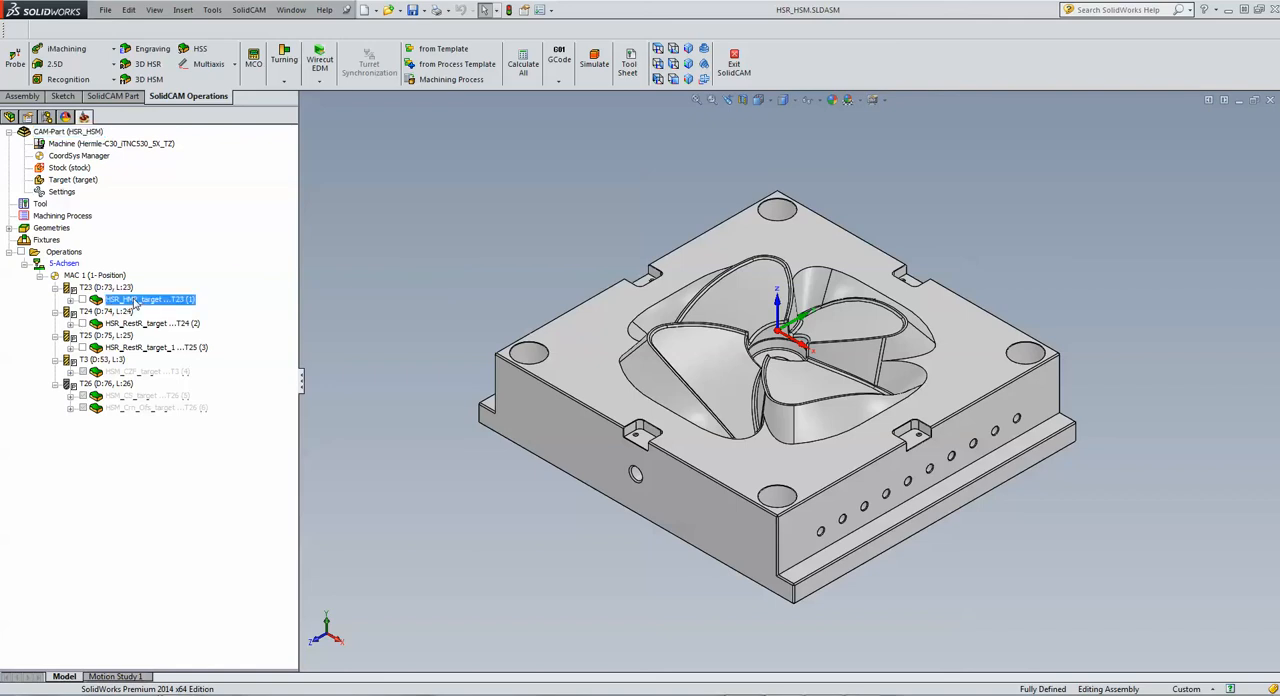
double_click(135, 301)
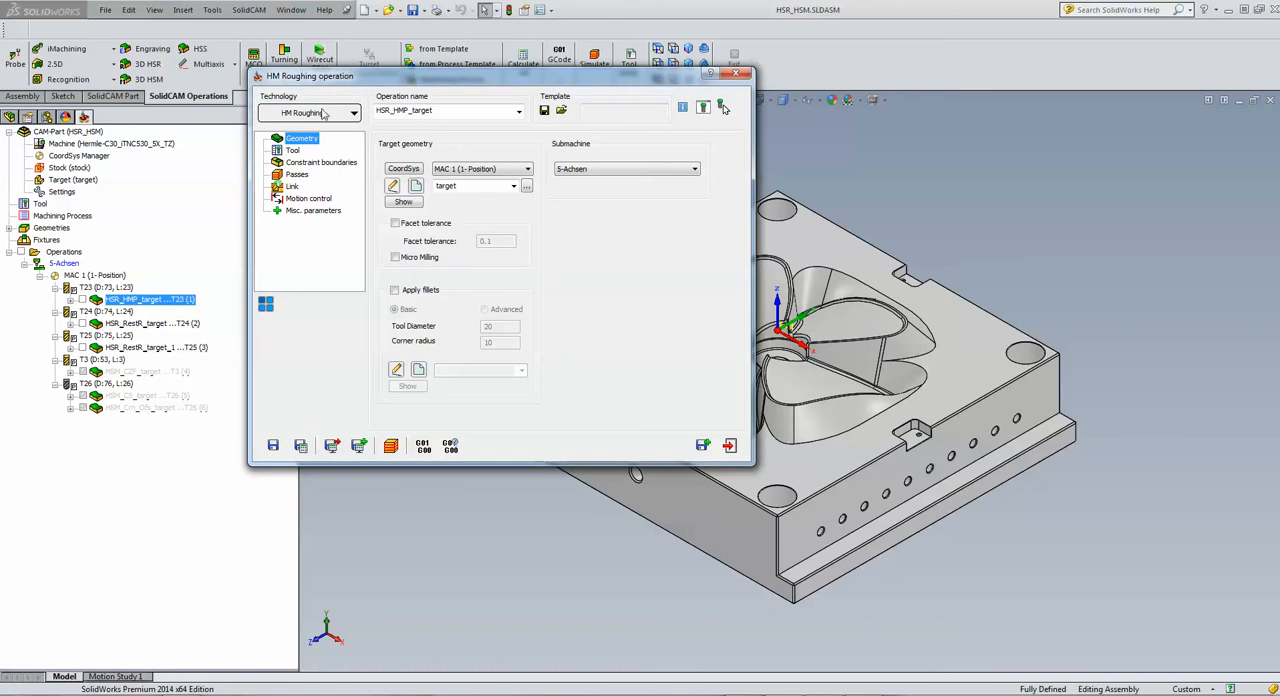
click(294, 150)
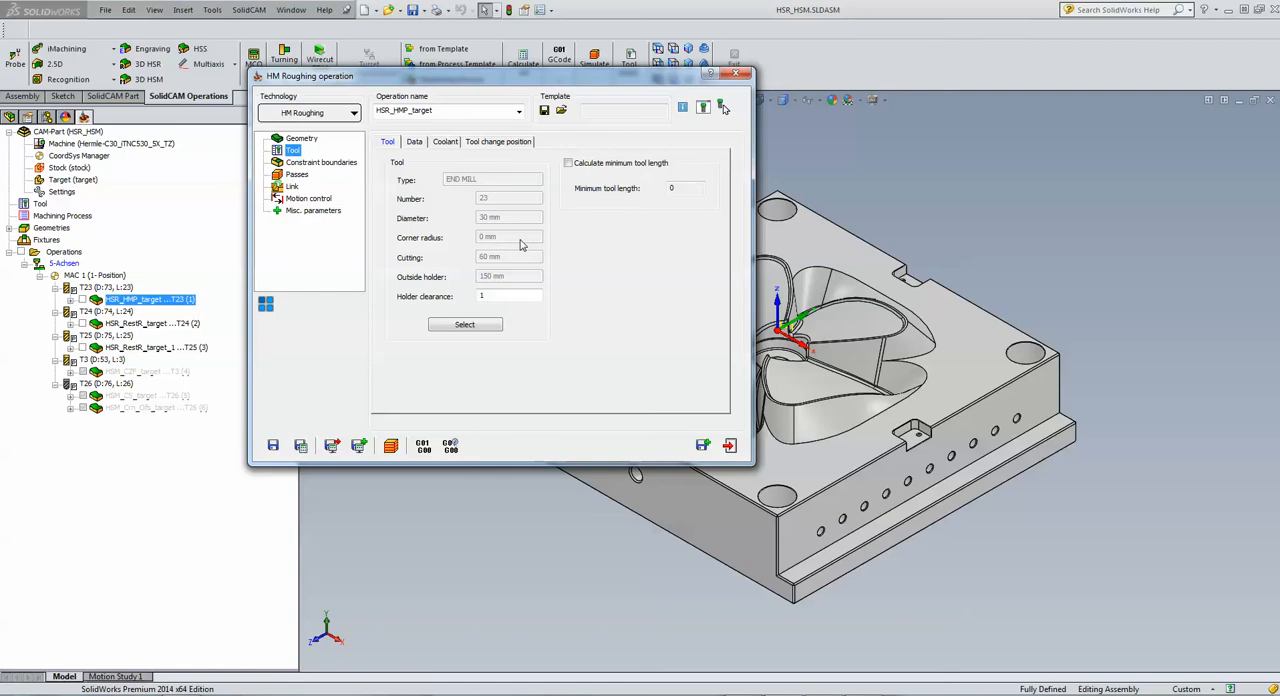
click(294, 175)
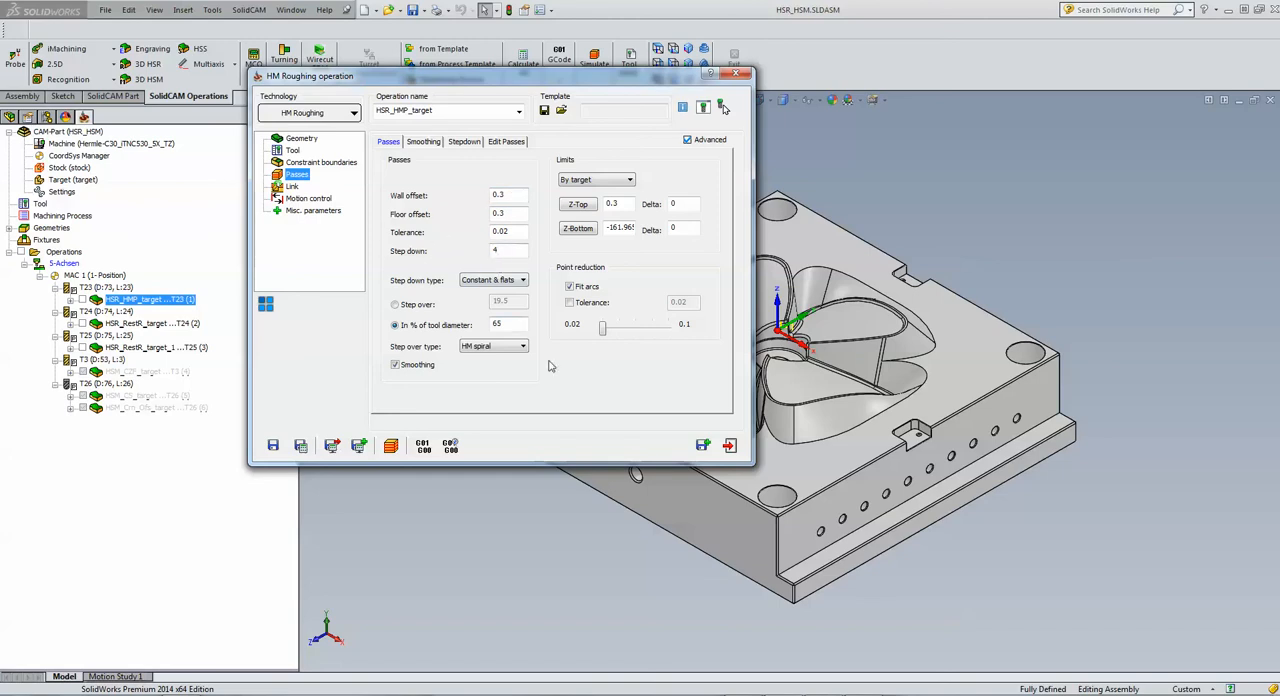
Step: Simulate the HM roughing toolpath in Host CAD mode, replay it in top view, and pause on the first level
click(391, 446)
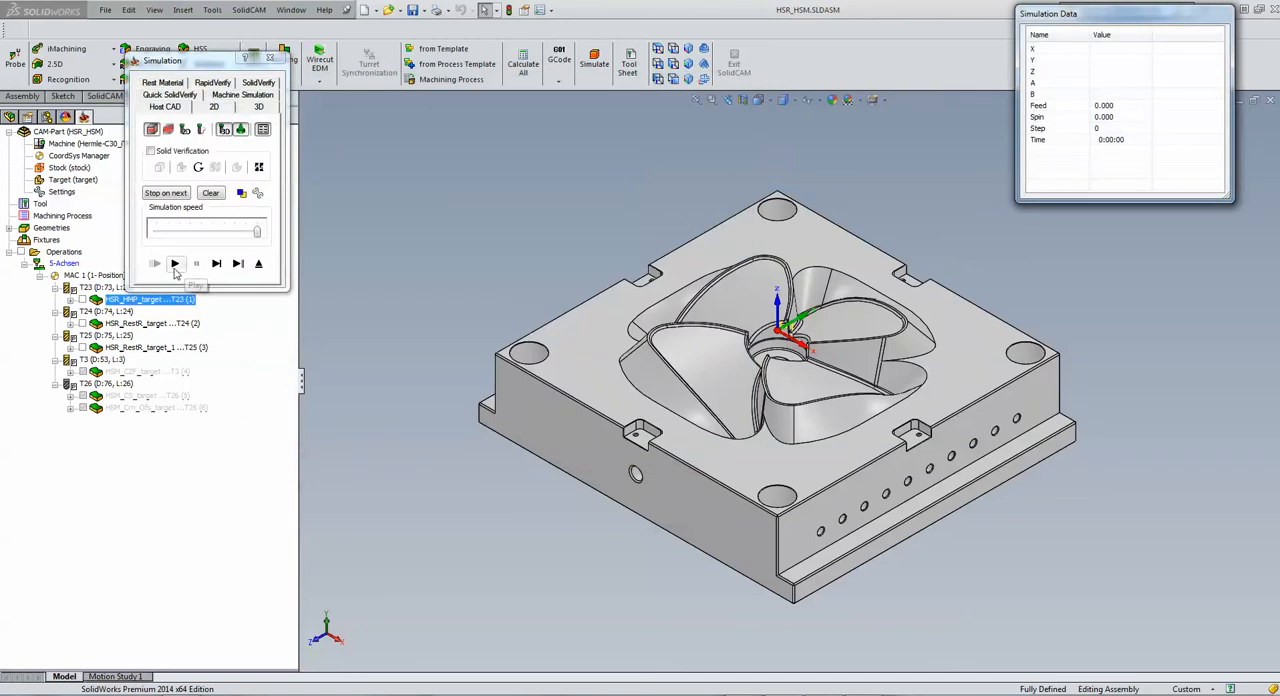
click(174, 264)
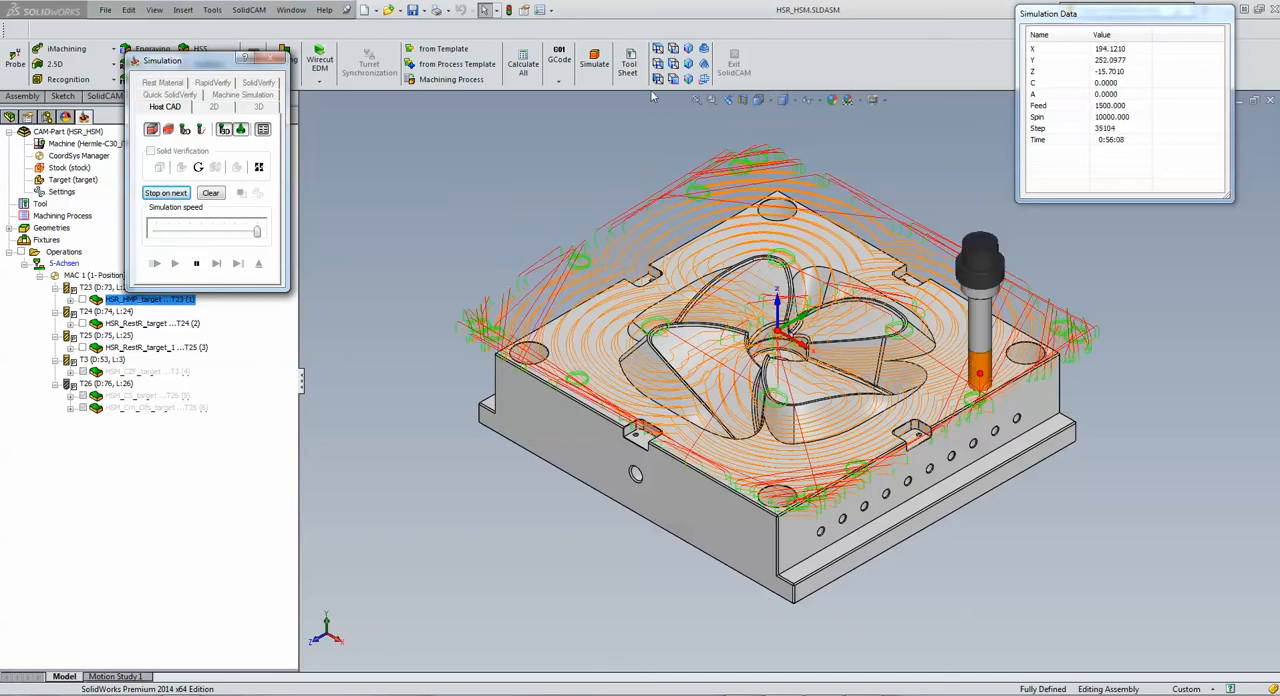
click(658, 49)
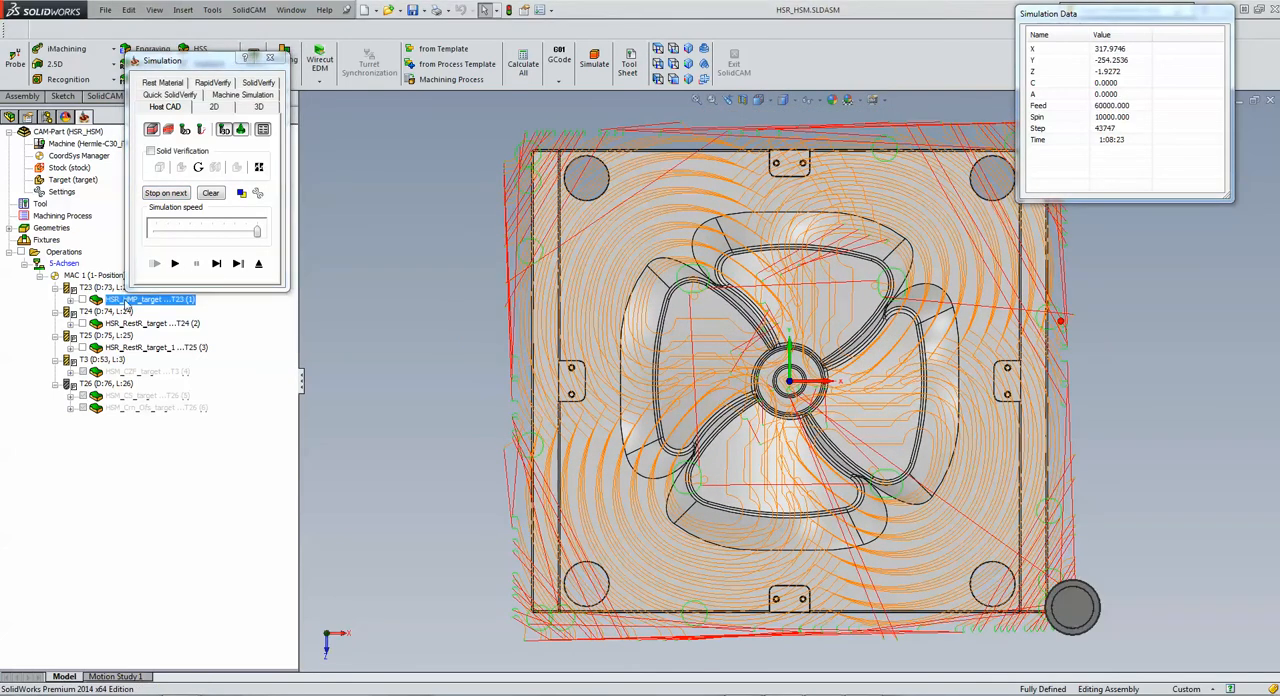
click(175, 264)
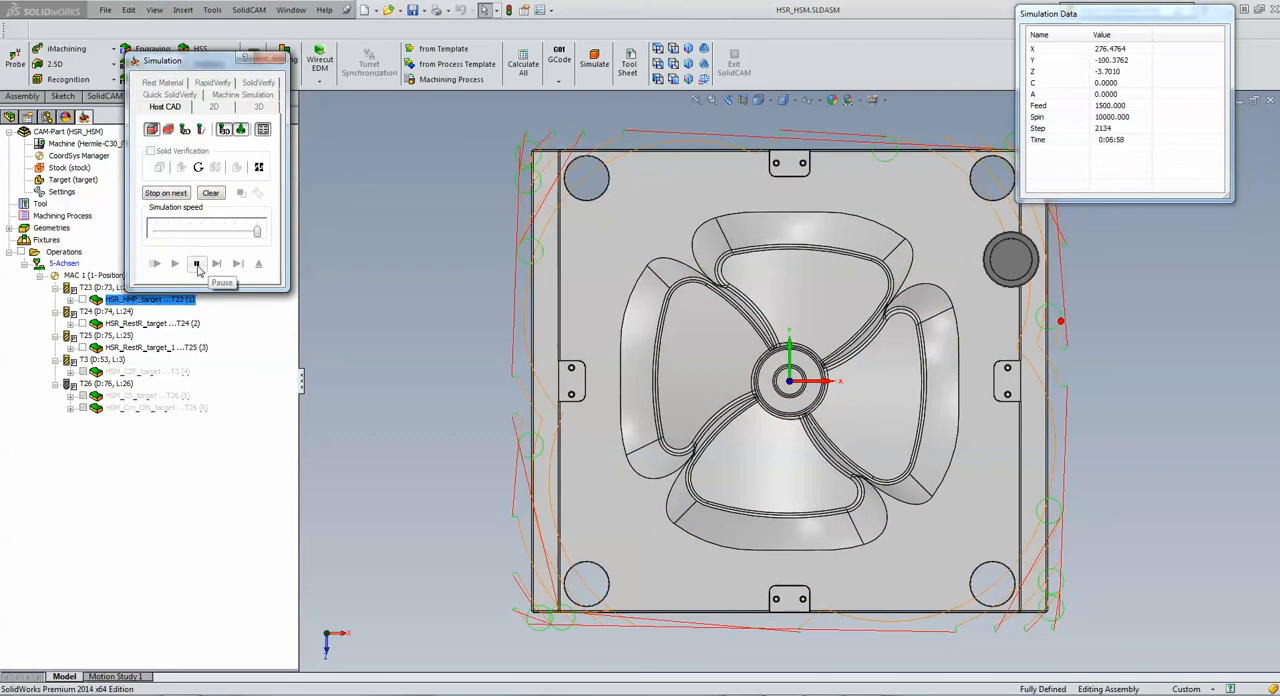
click(197, 264)
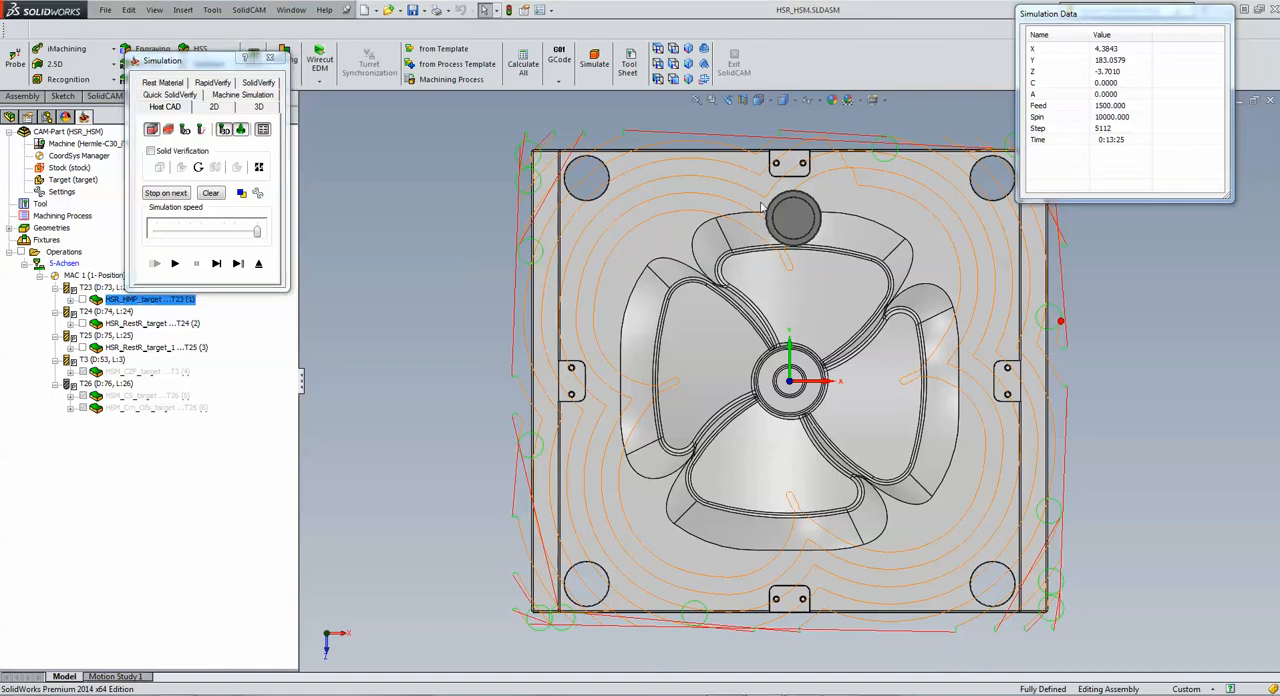
Step: Examine the paused passes from an angled view, continue the roughing simulation, and exit both the simulation and the operation
middle_drag(752, 286, 718, 122)
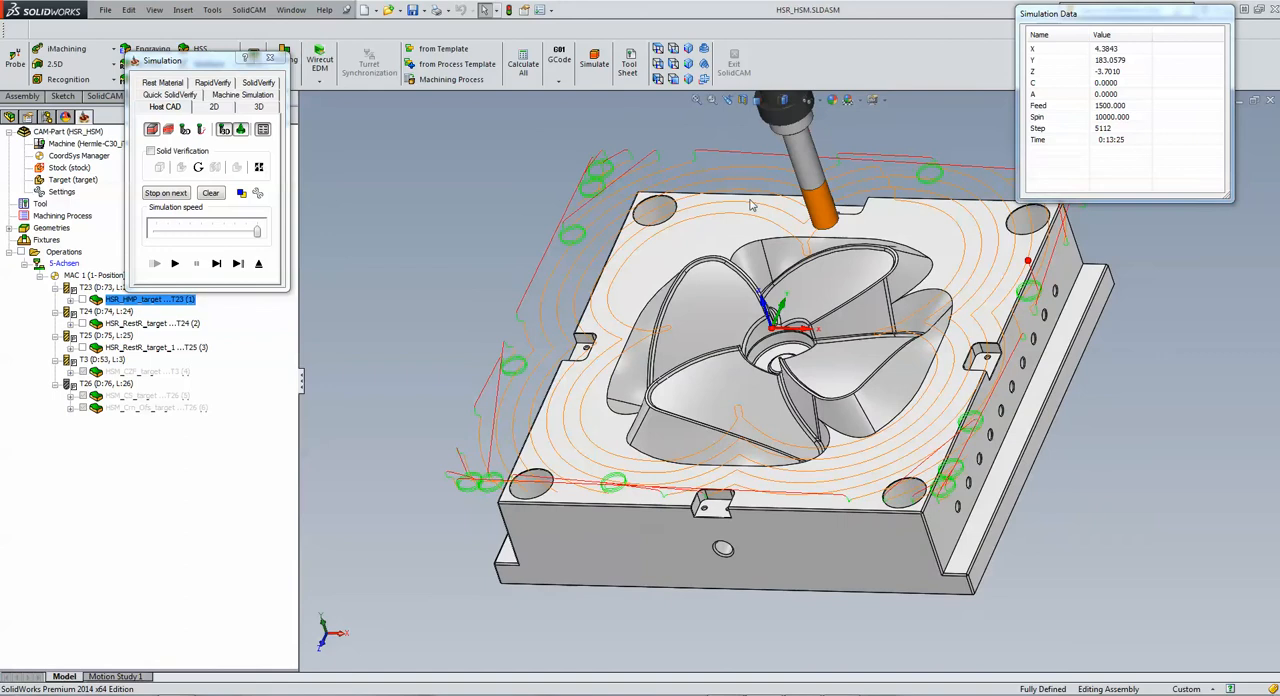
scroll(782, 278, down, 3)
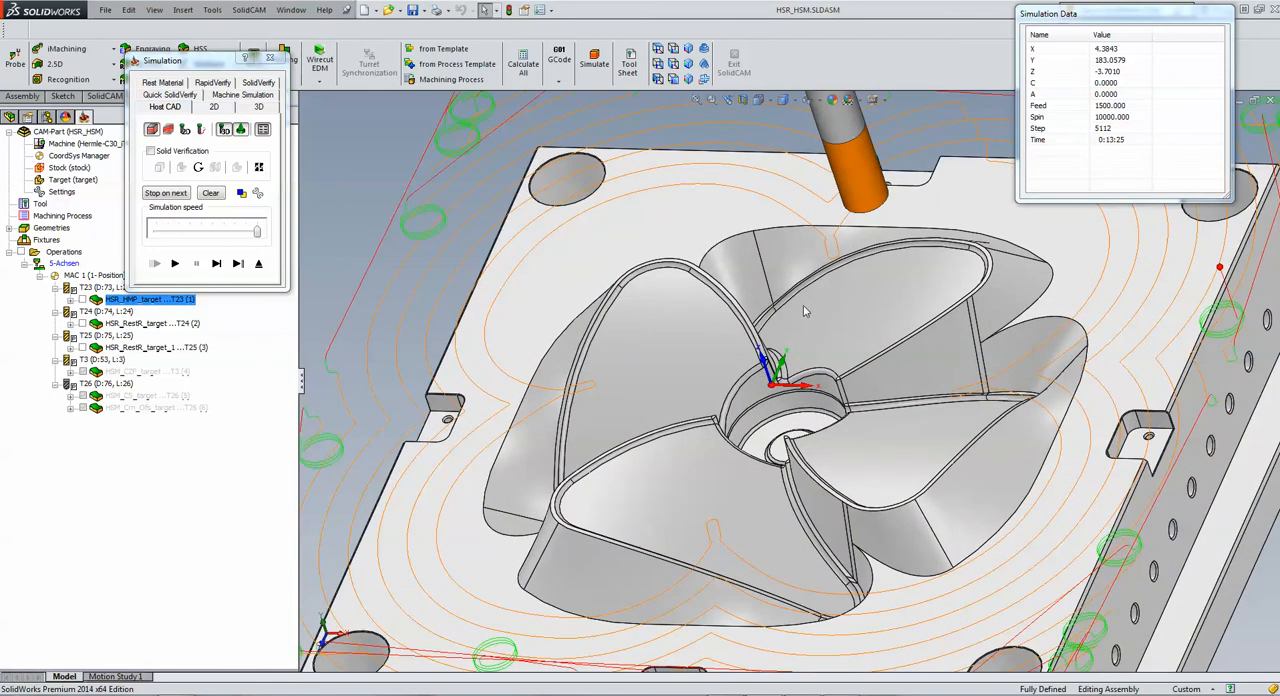
click(174, 263)
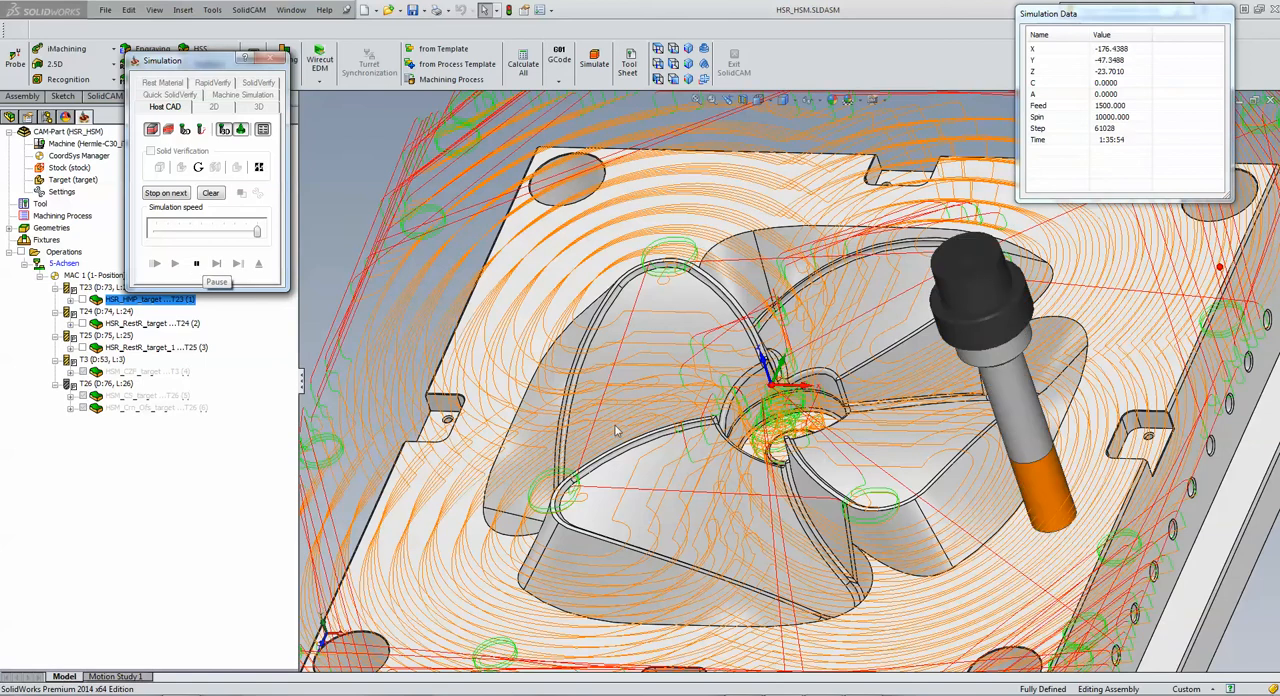
click(197, 265)
click(259, 265)
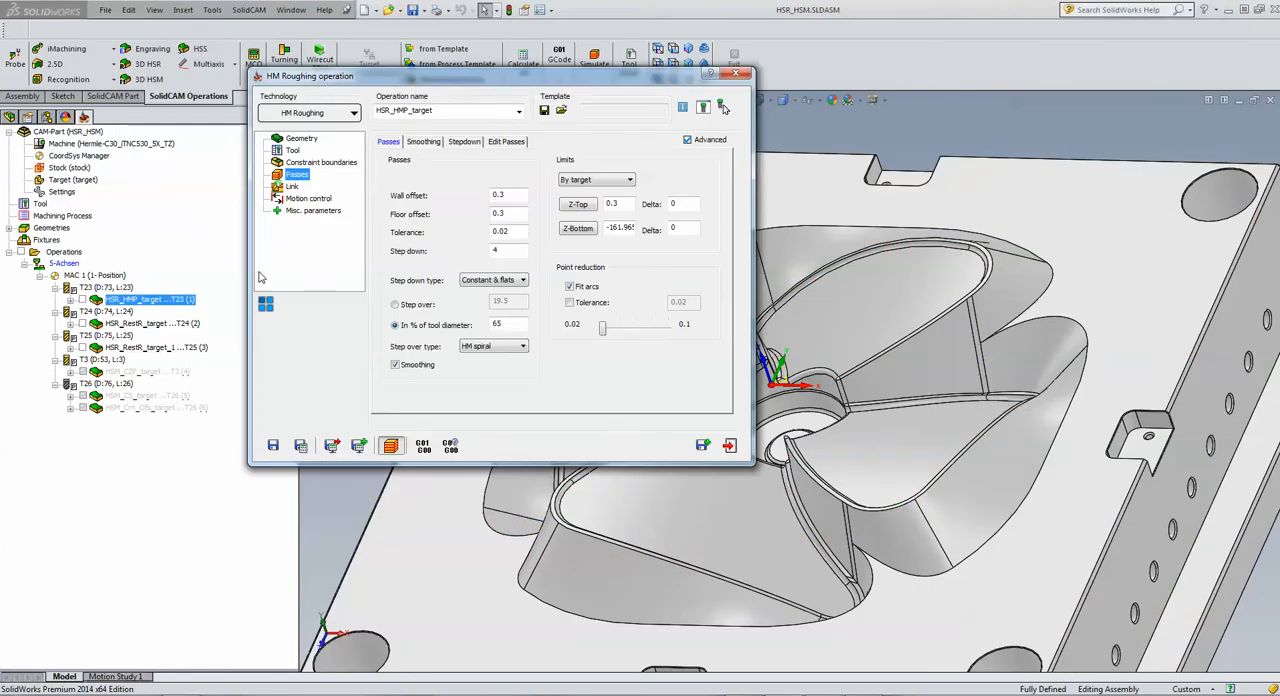
click(733, 449)
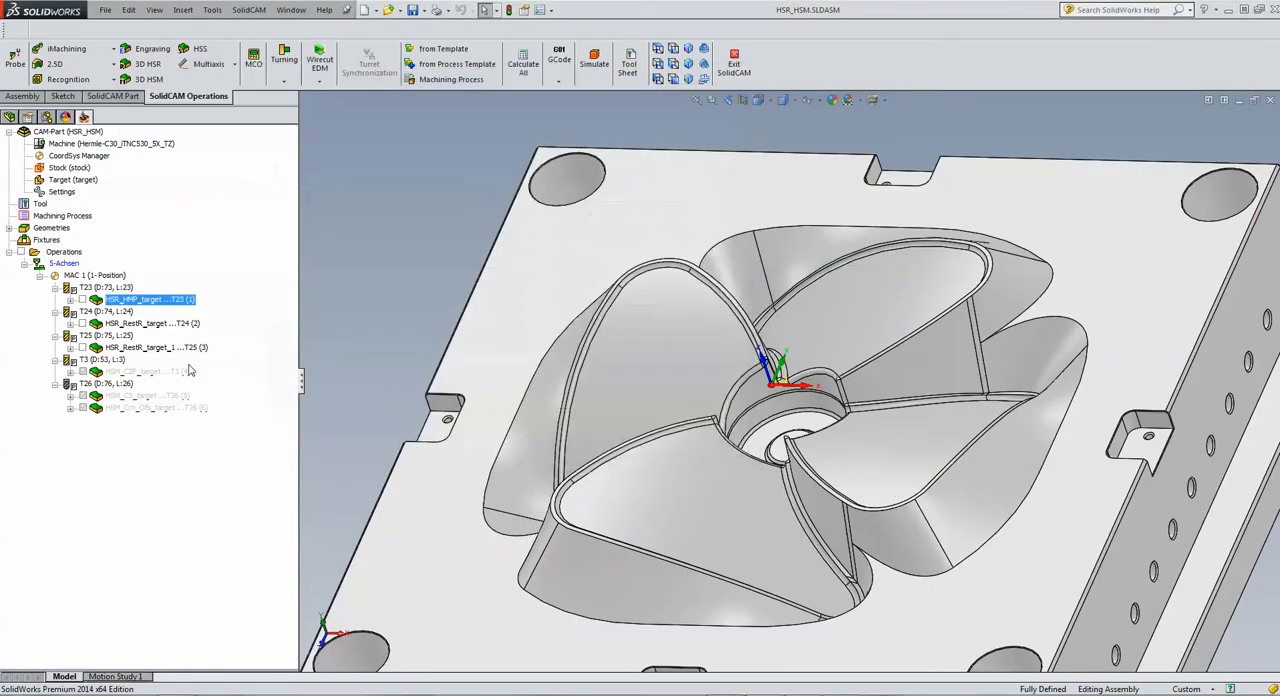
Step: Show the toolpath of the first rest roughing operation, HSR_RestR_target with T24, on the model and hide it again
click(80, 324)
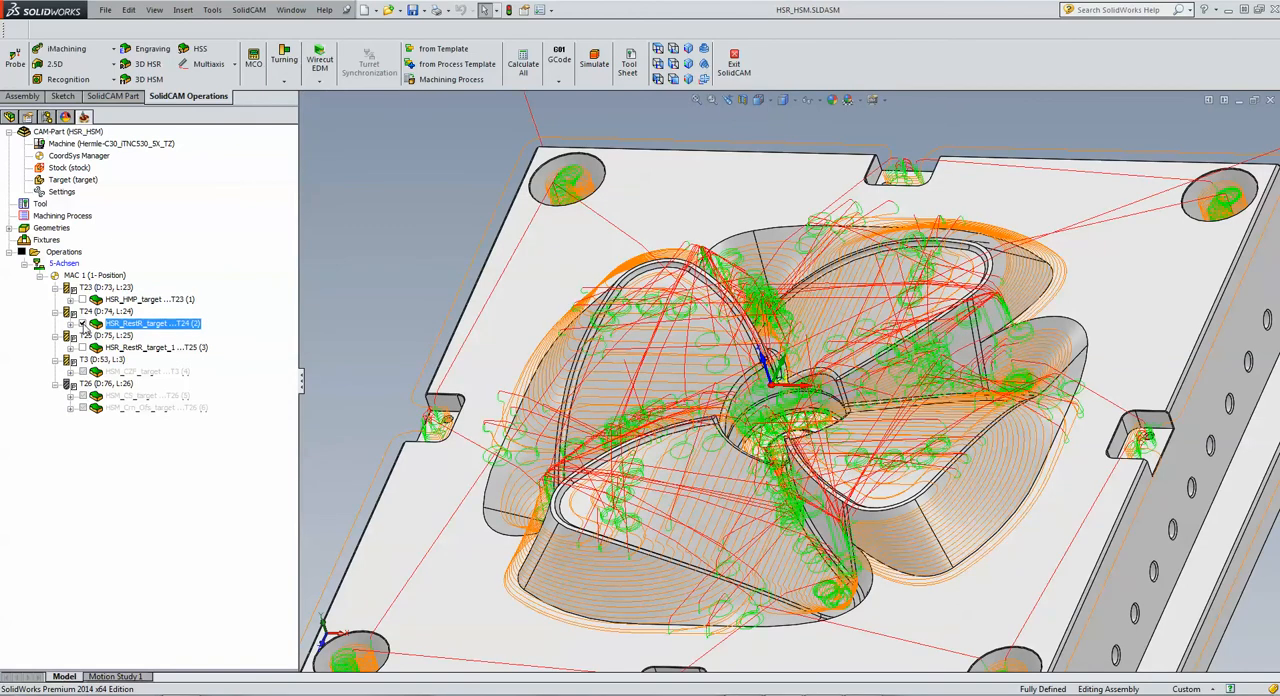
click(83, 325)
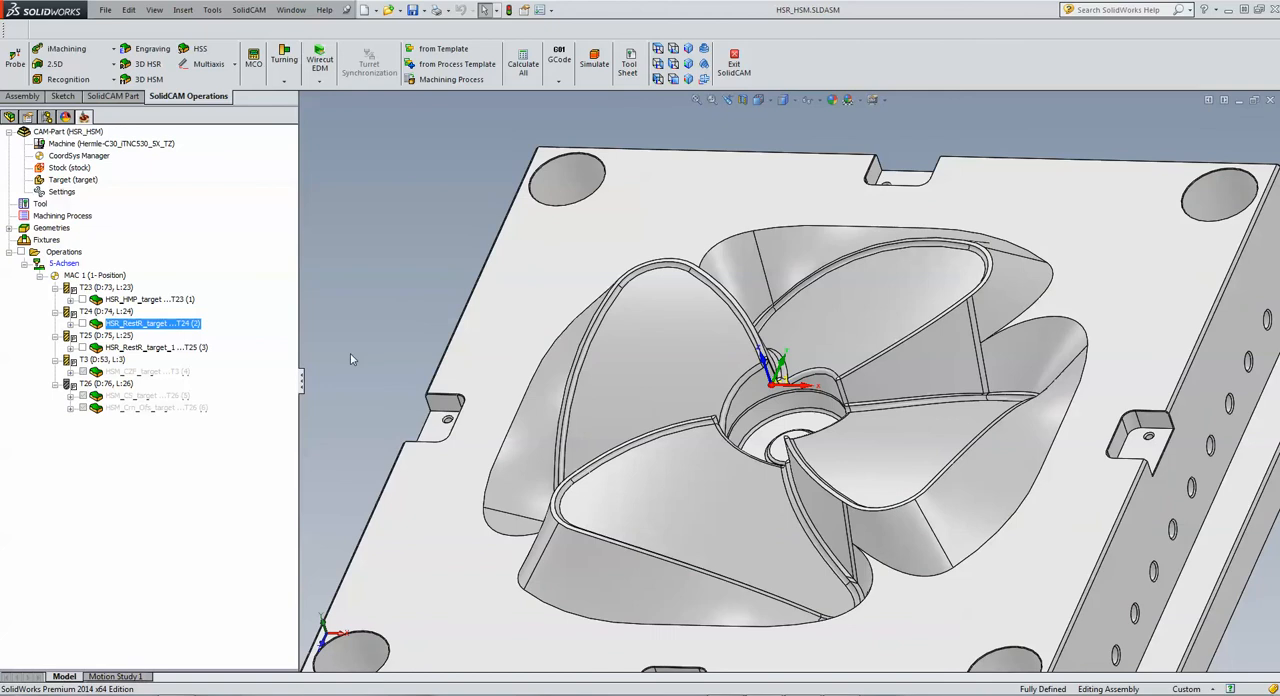
Step: Fit the mould in an angled view and highlight its flat top face
click(508, 348)
key(f)
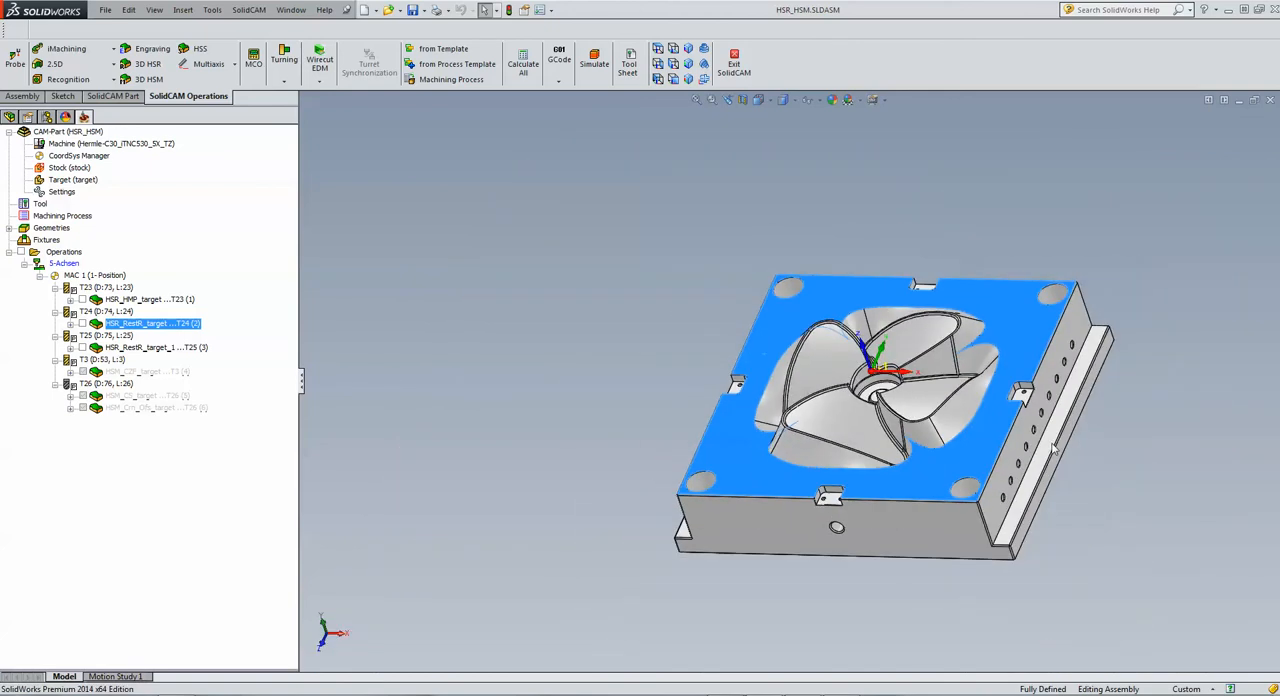
click(1238, 445)
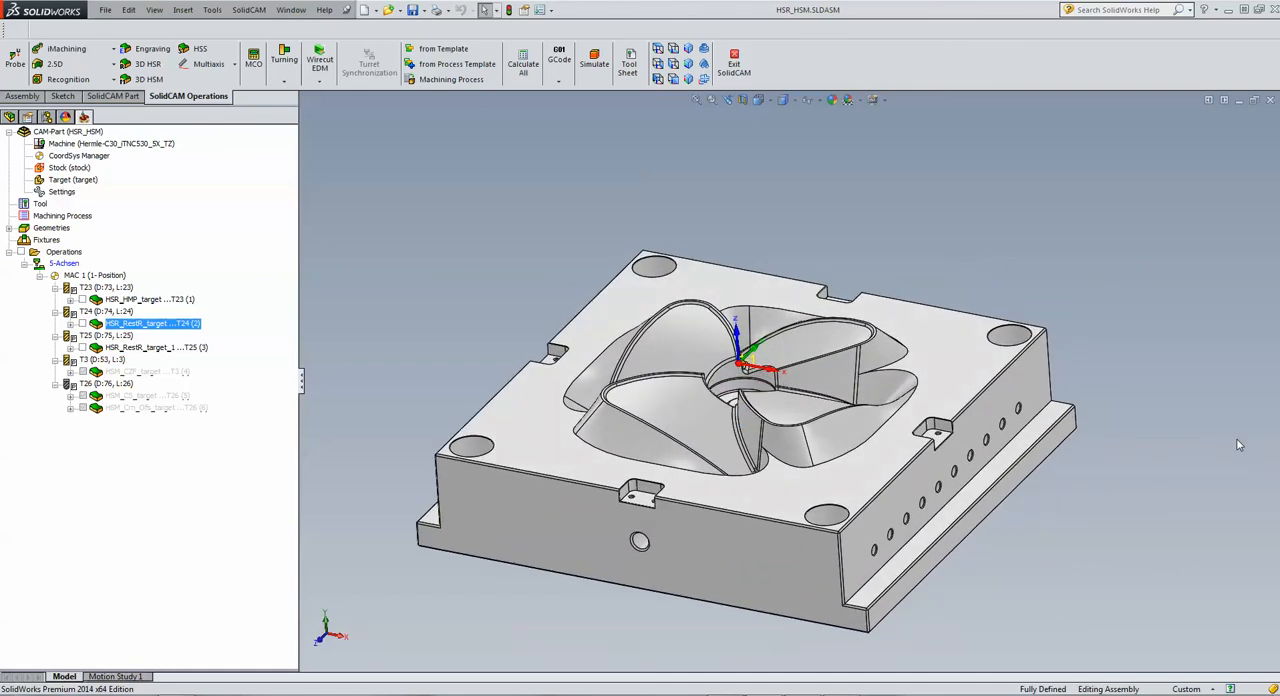
click(970, 372)
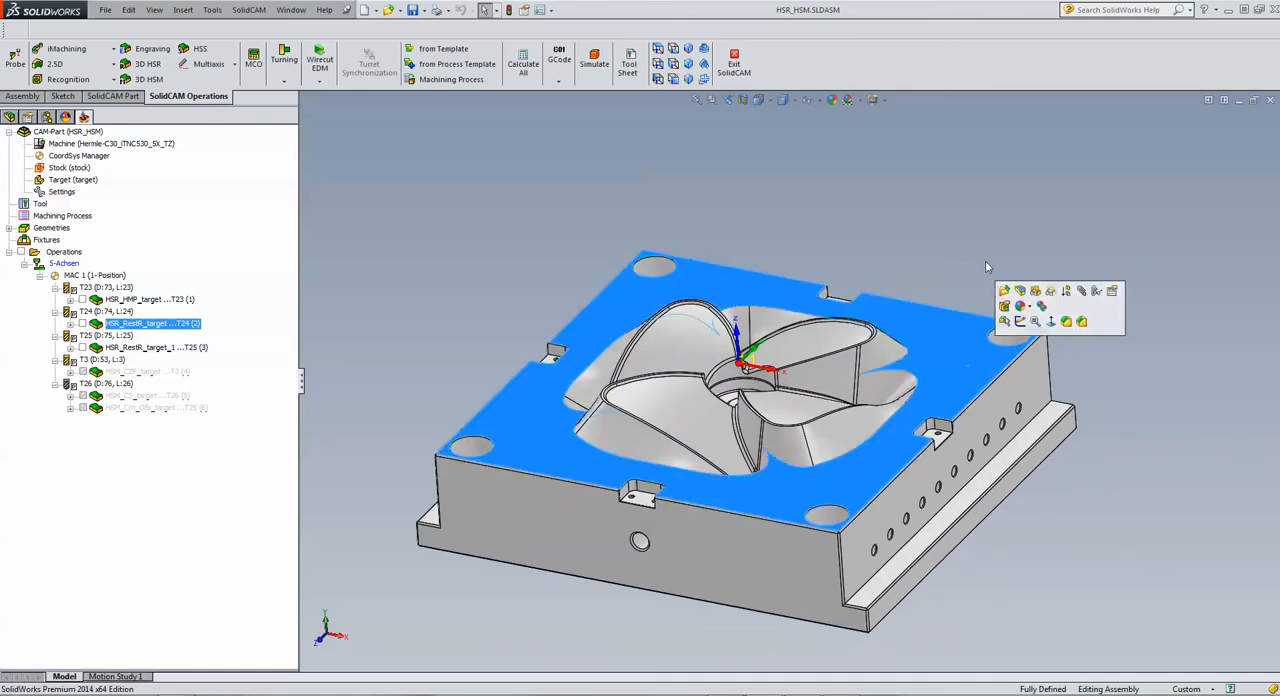
click(905, 219)
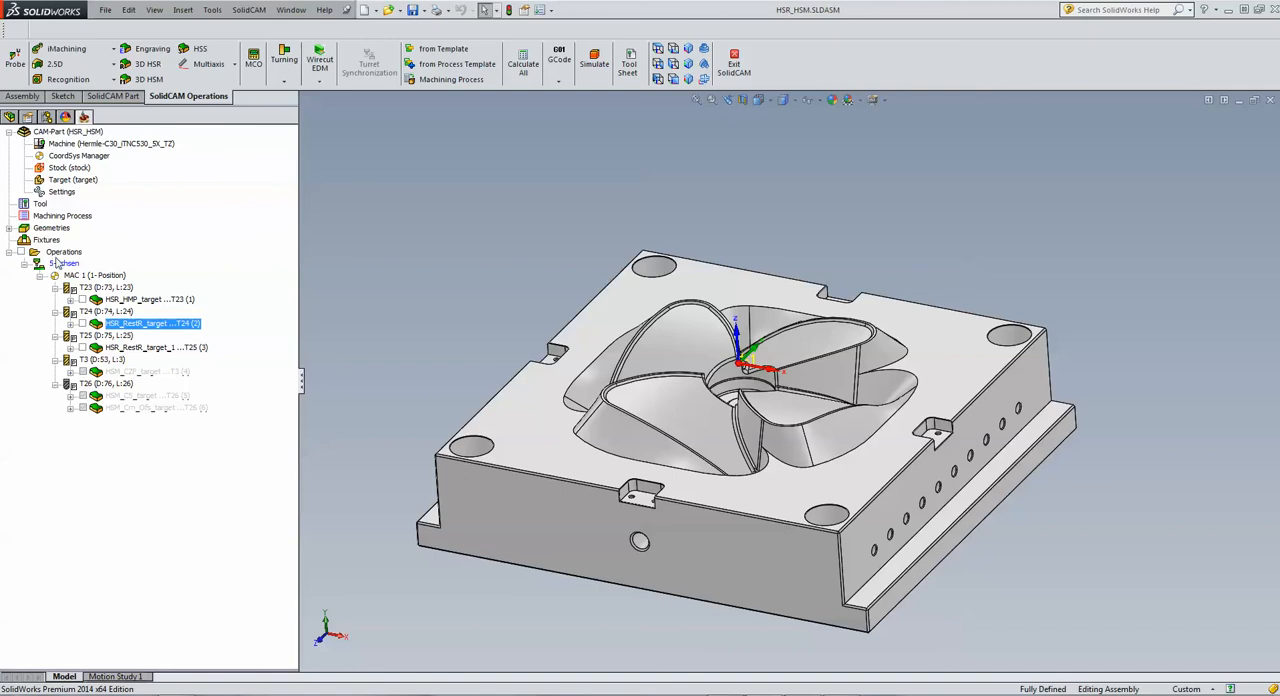
Step: Add a new 3D HSM operation with the Horizontal machining technology and highlight the mould's flat face
click(63, 252)
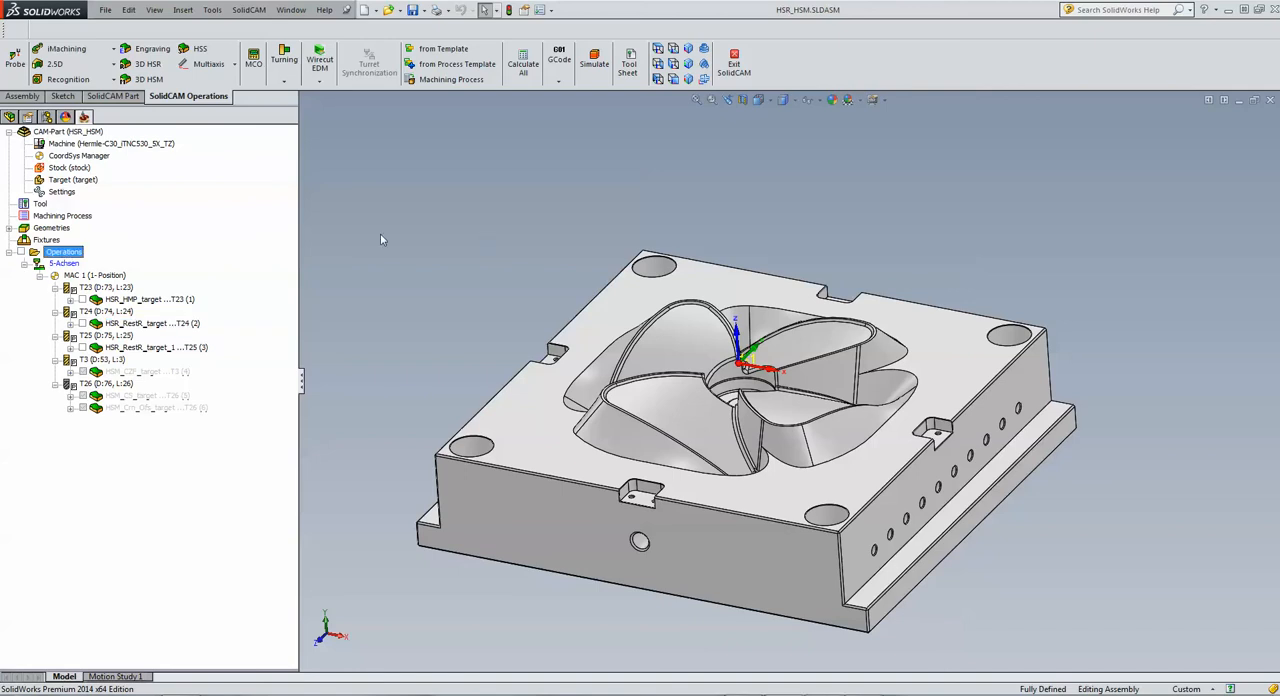
click(148, 79)
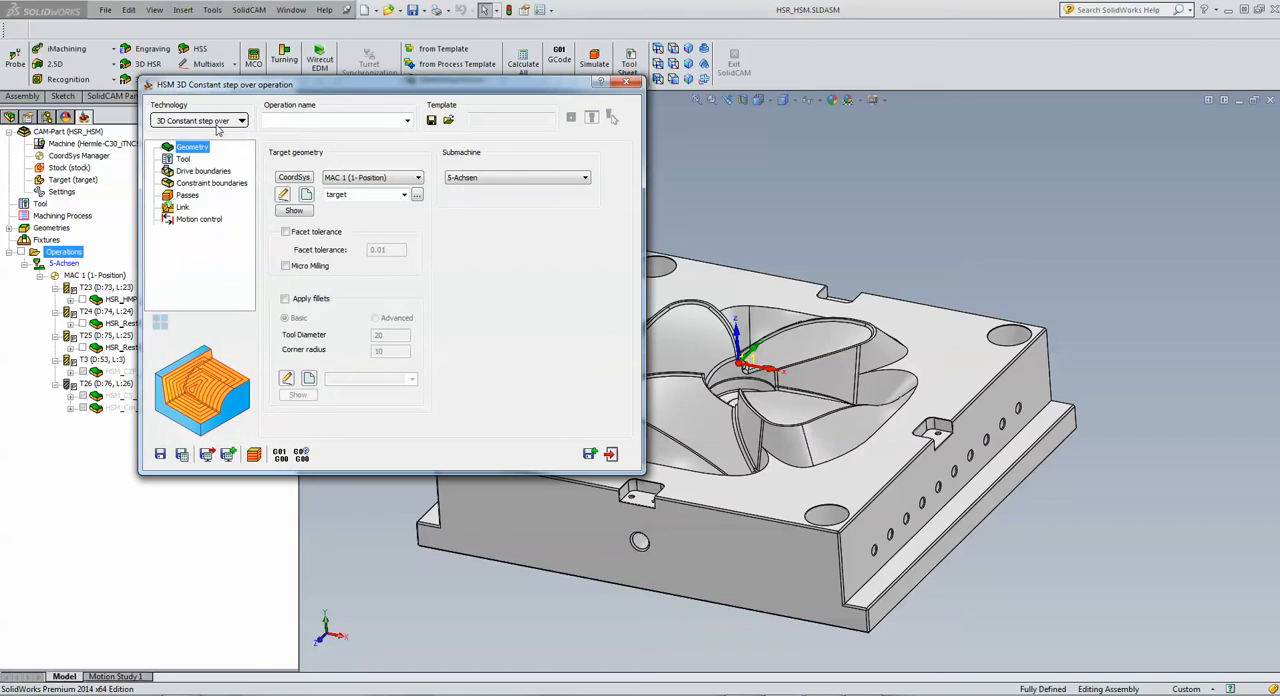
click(212, 121)
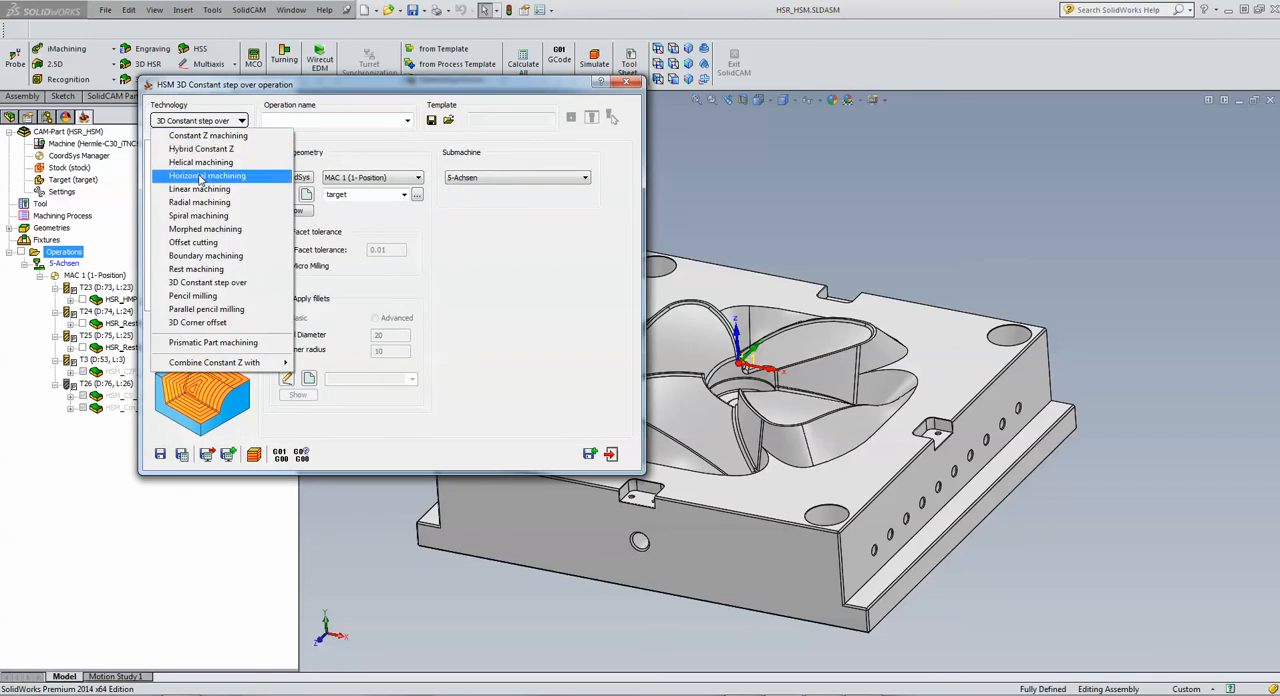
click(201, 177)
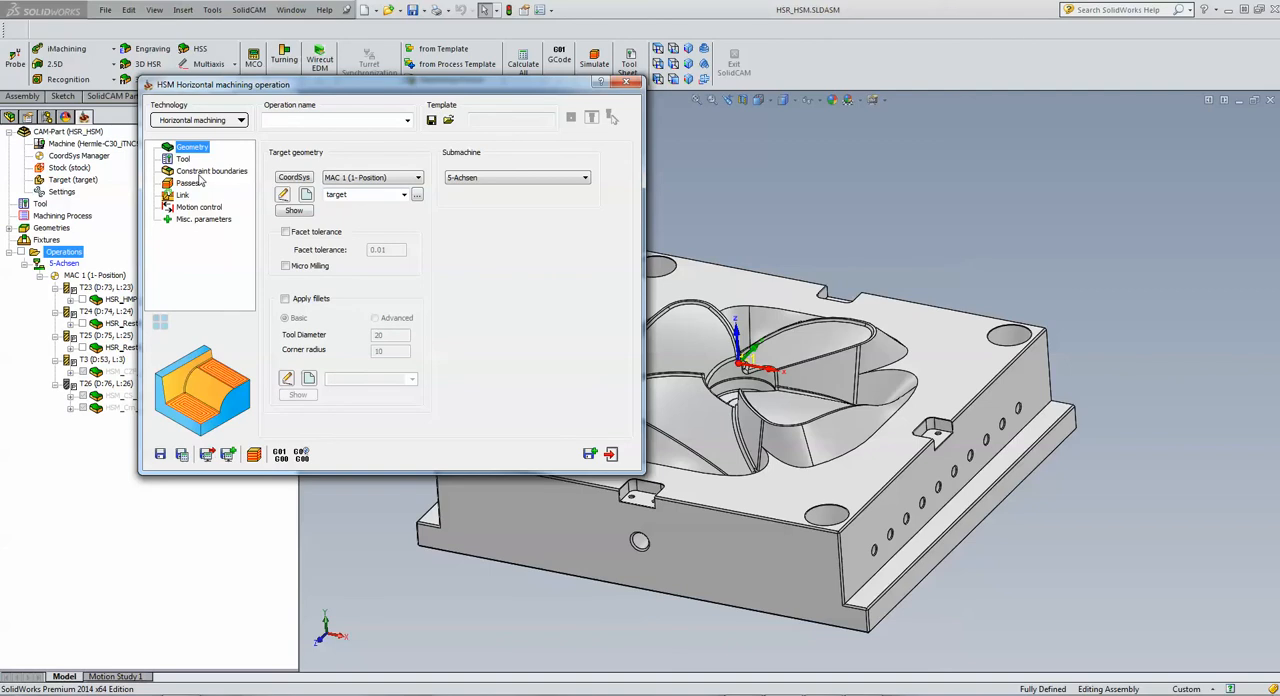
click(930, 329)
click(898, 211)
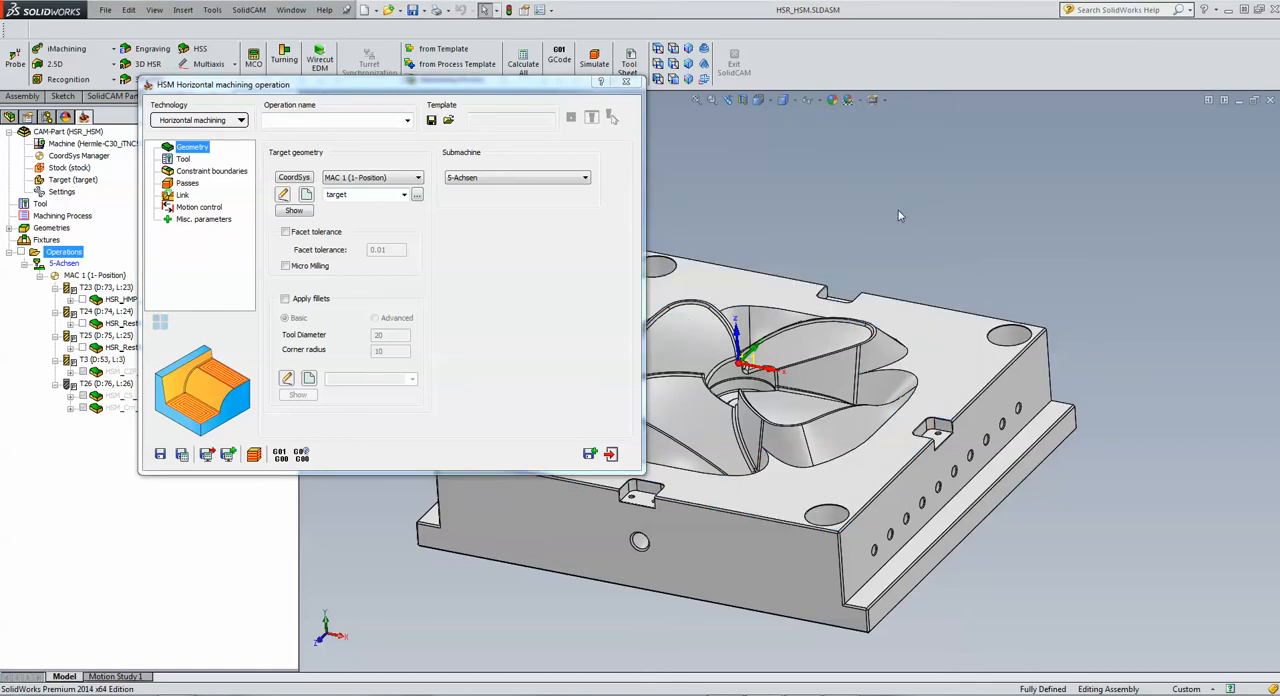
Step: Assign the 16 mm end mill, tool 3, and set the constraint boundary to be created automatically as a box of the target geometry
click(182, 159)
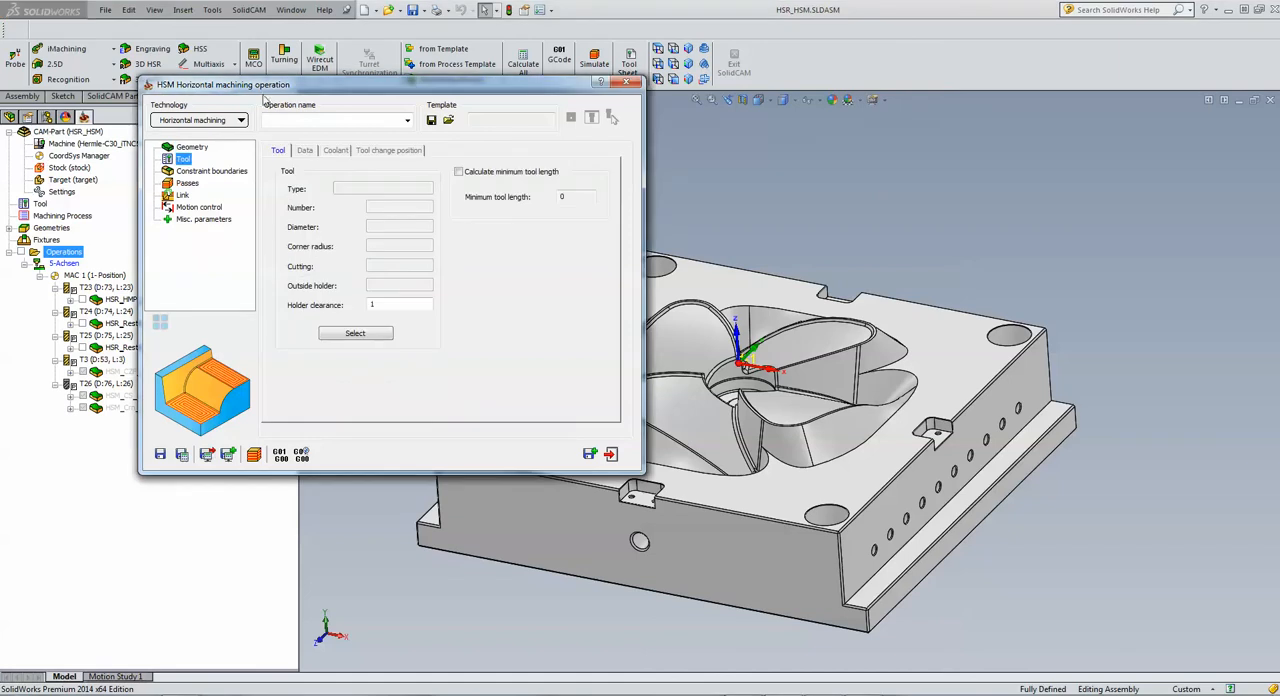
drag(265, 99, 390, 98)
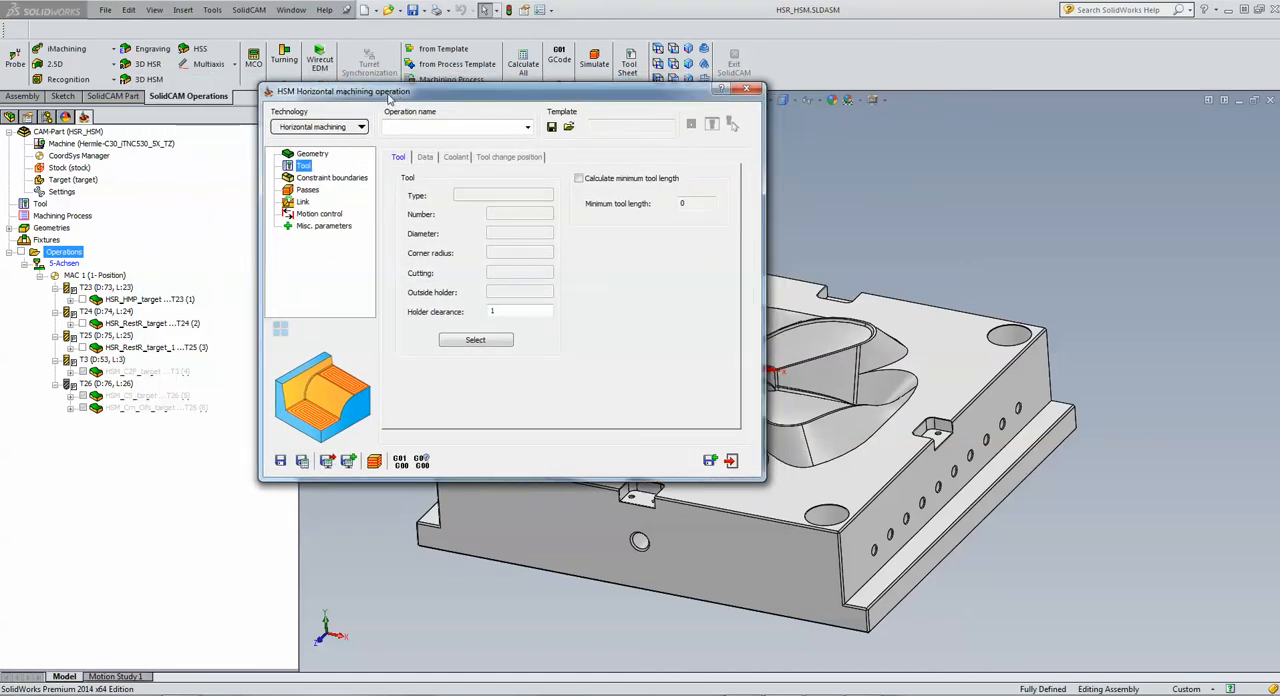
click(474, 341)
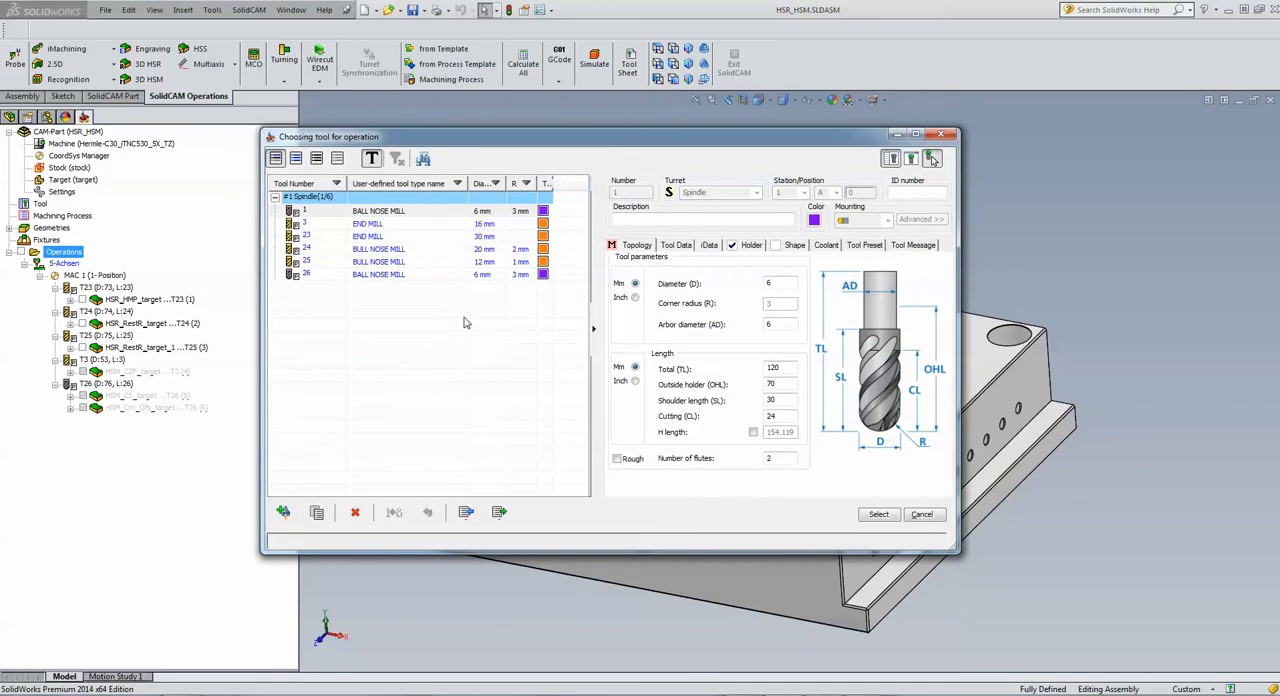
click(369, 225)
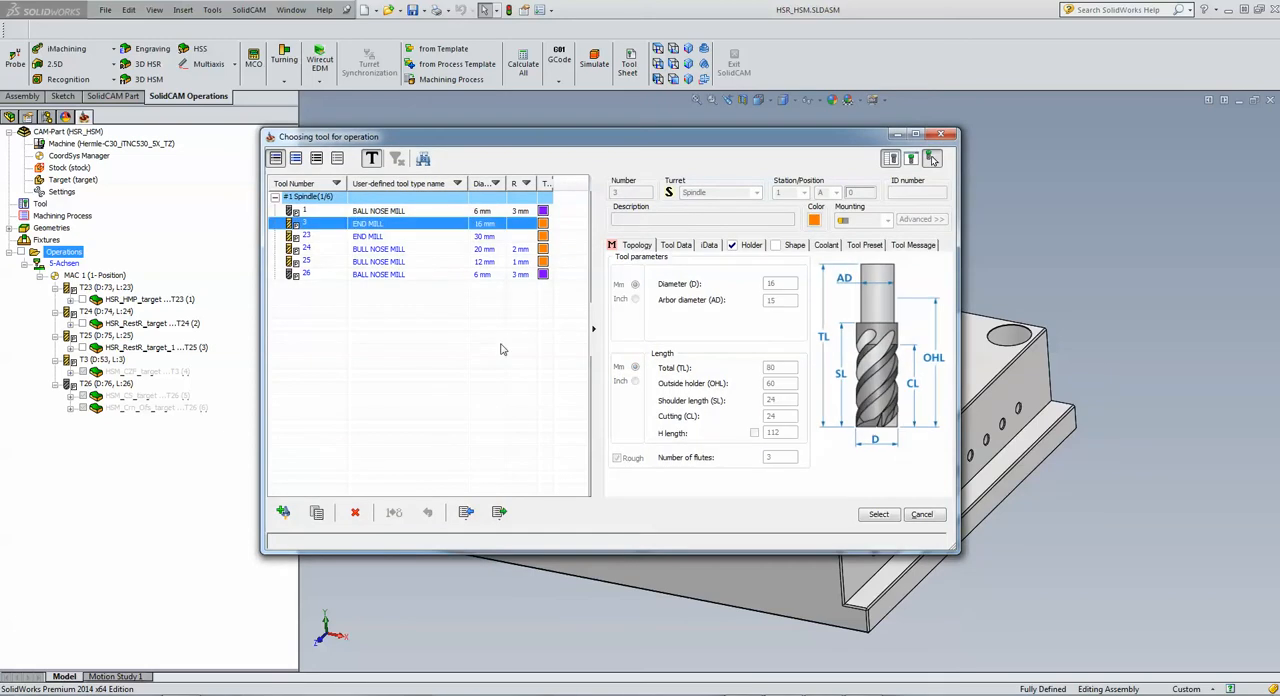
click(877, 515)
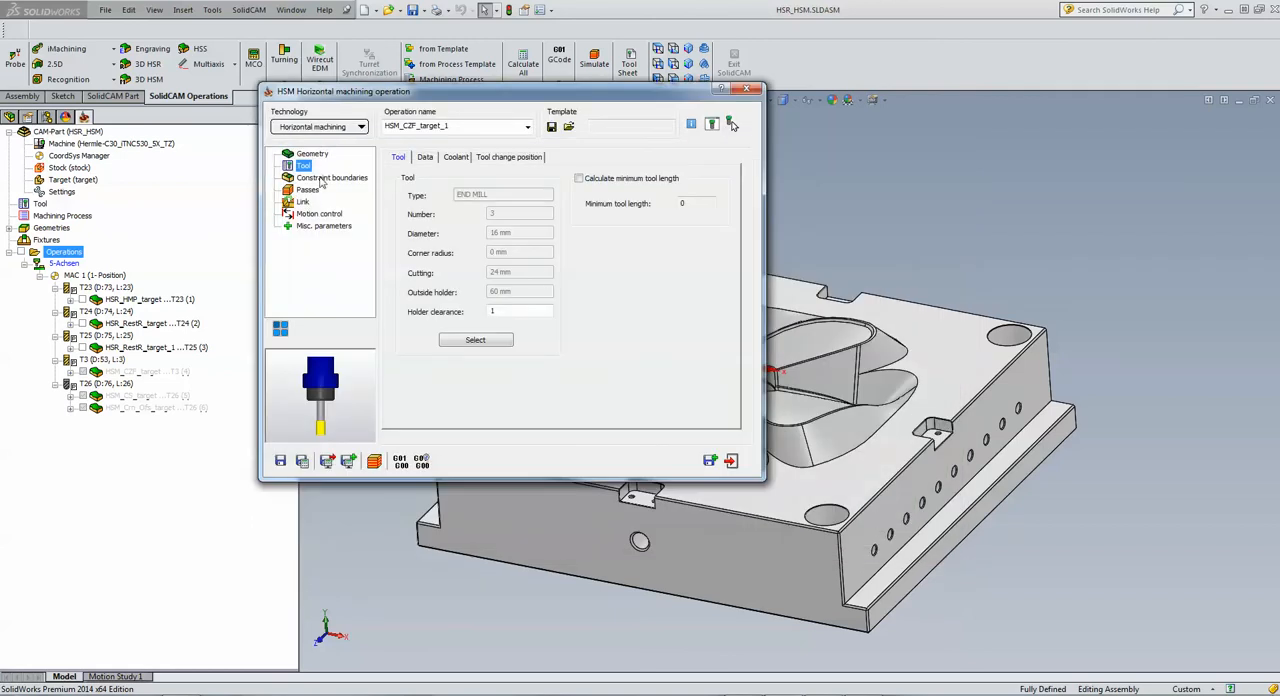
click(321, 179)
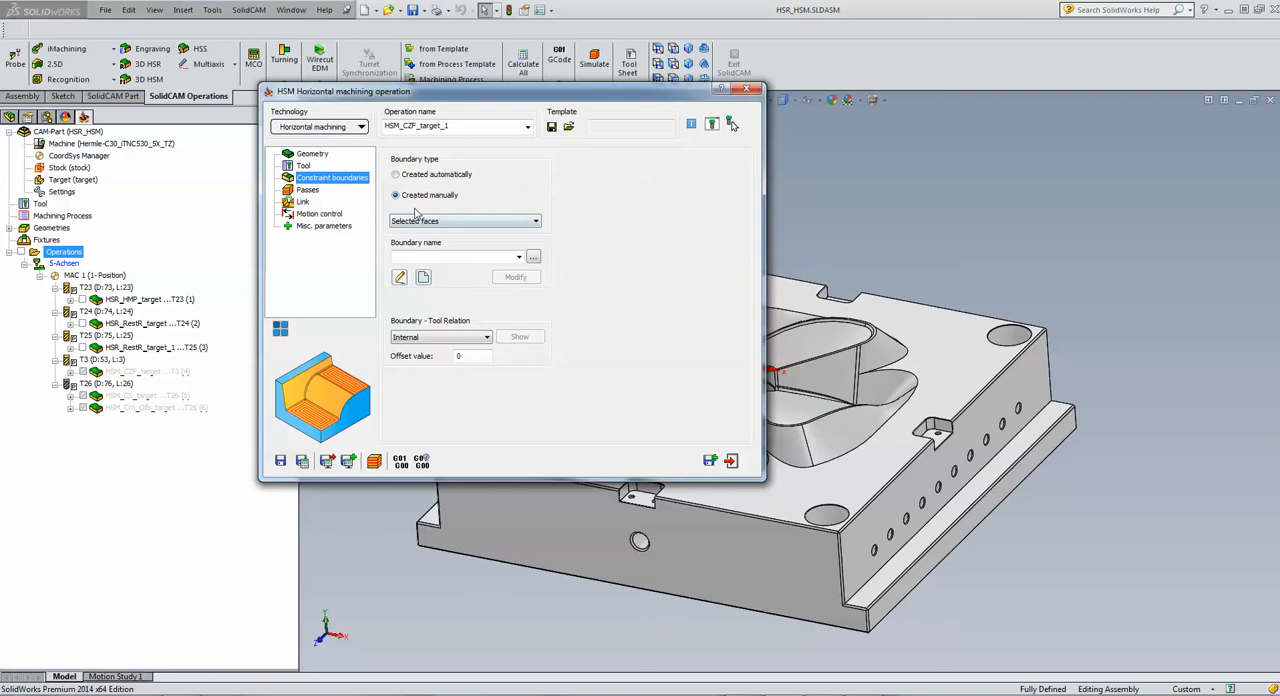
click(396, 177)
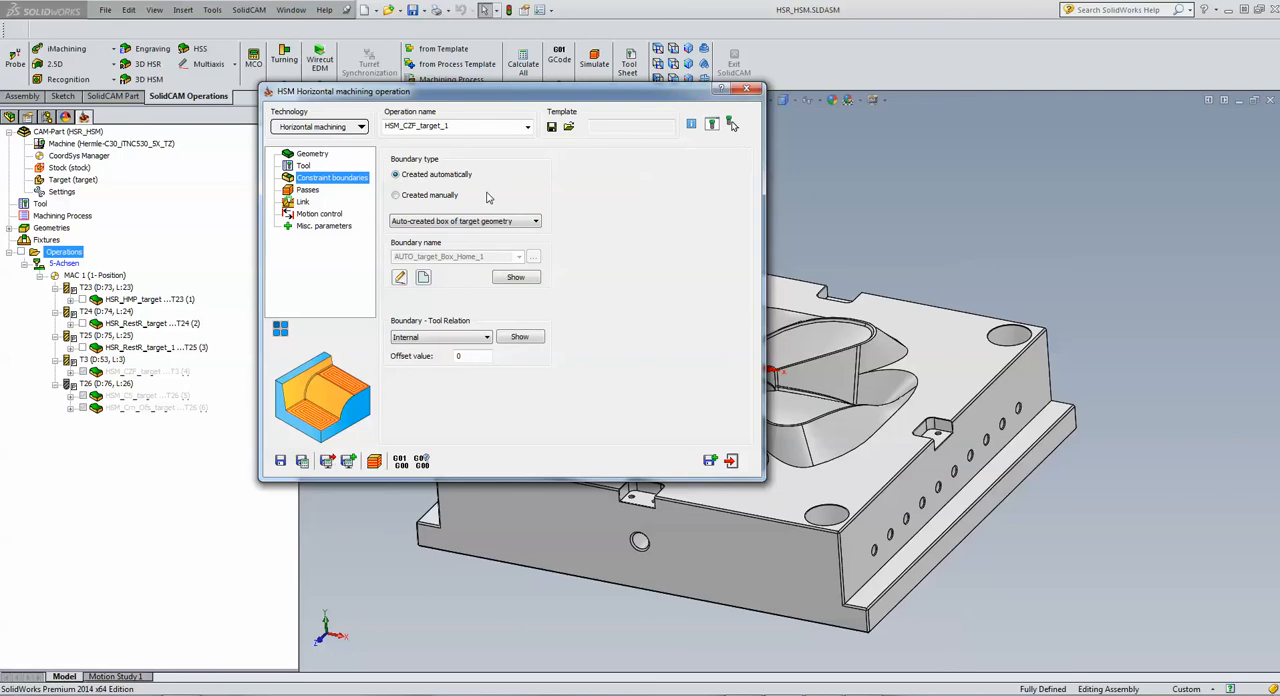
Step: Pick the Z-Bottom limit of -35.965 from the mould's flat top face and enable Detect core areas for the passes
click(306, 190)
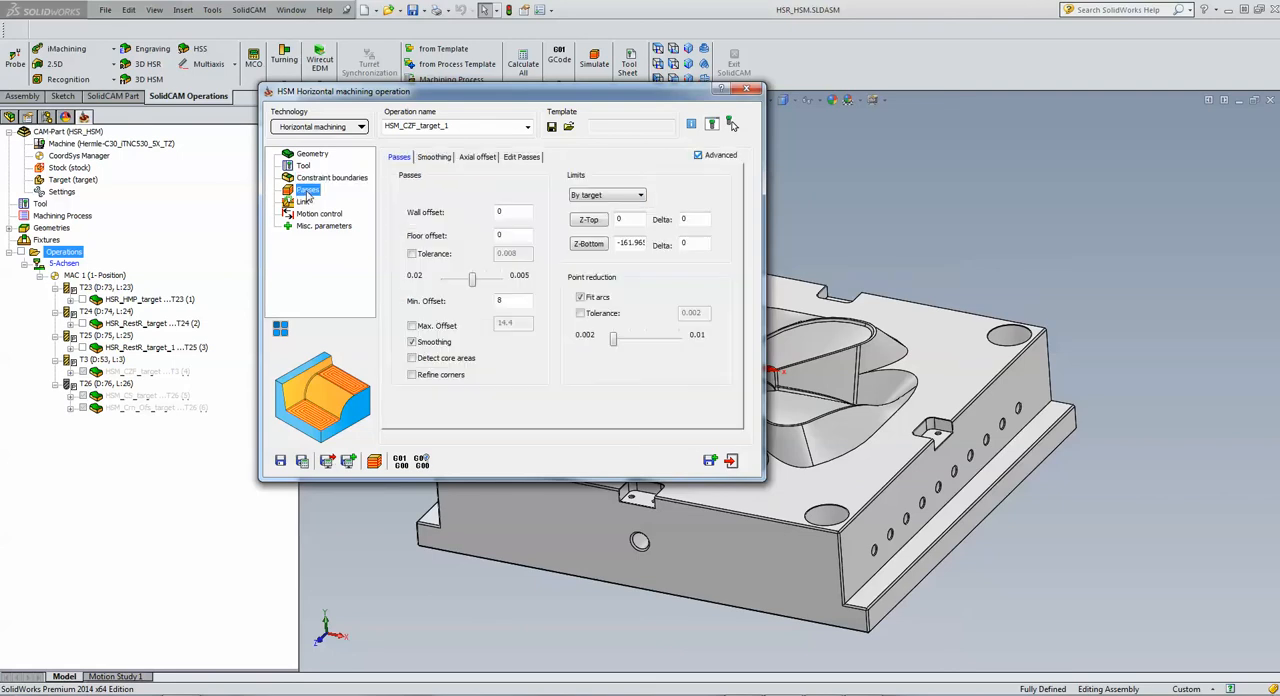
click(588, 244)
click(930, 370)
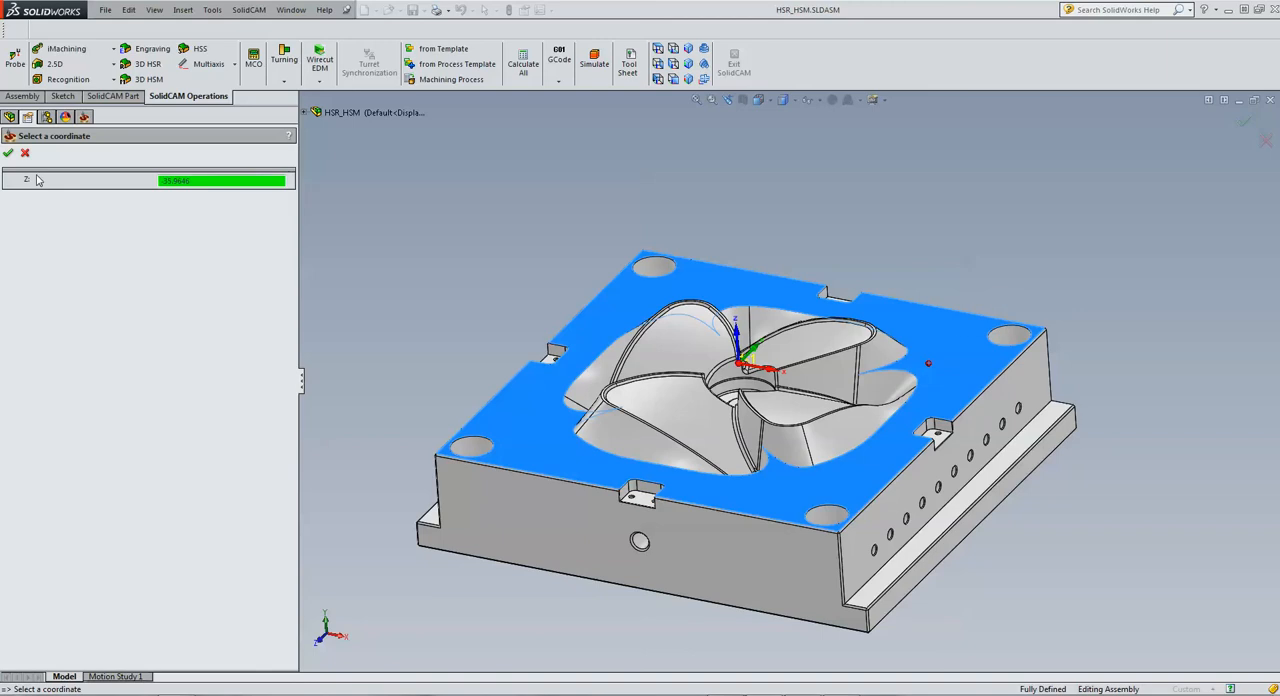
click(7, 153)
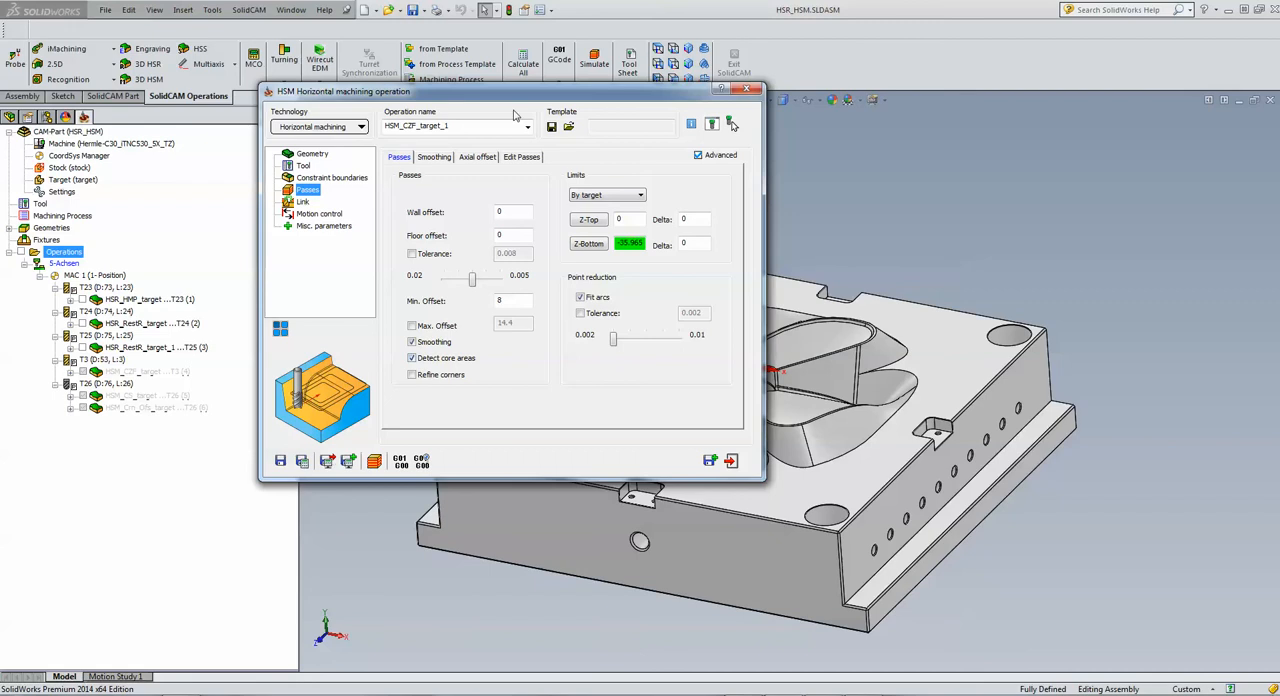
drag(527, 97, 211, 122)
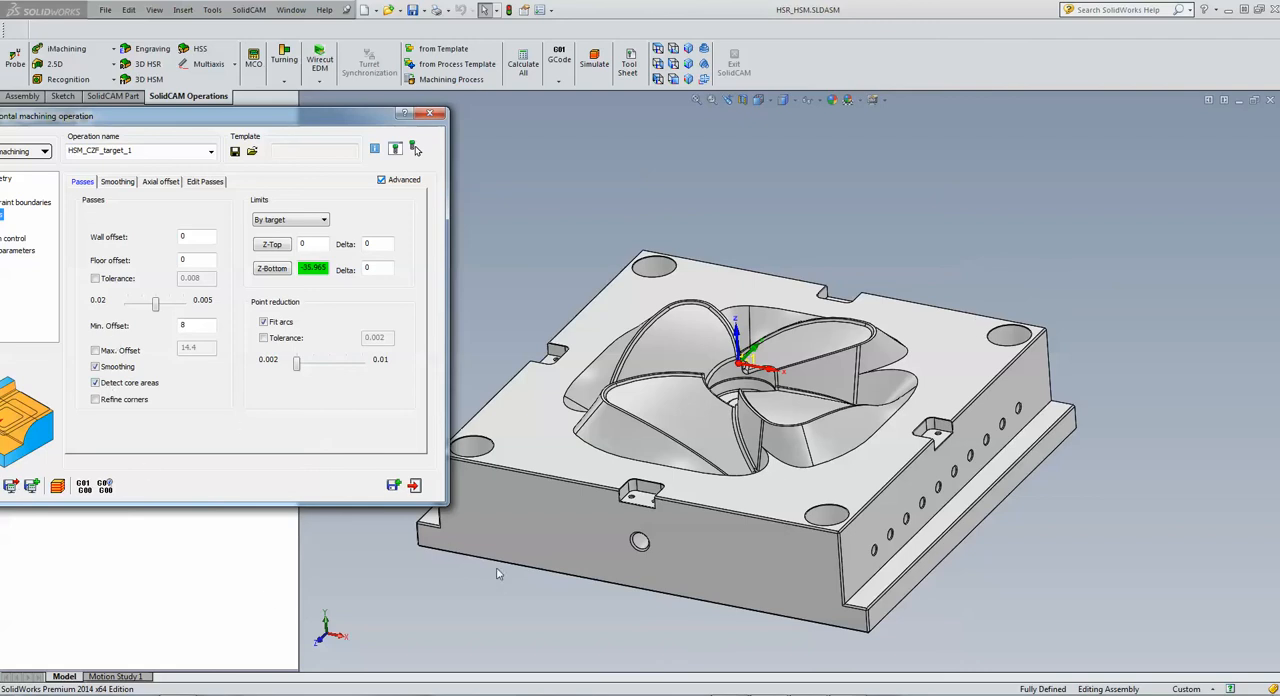
drag(285, 120, 634, 100)
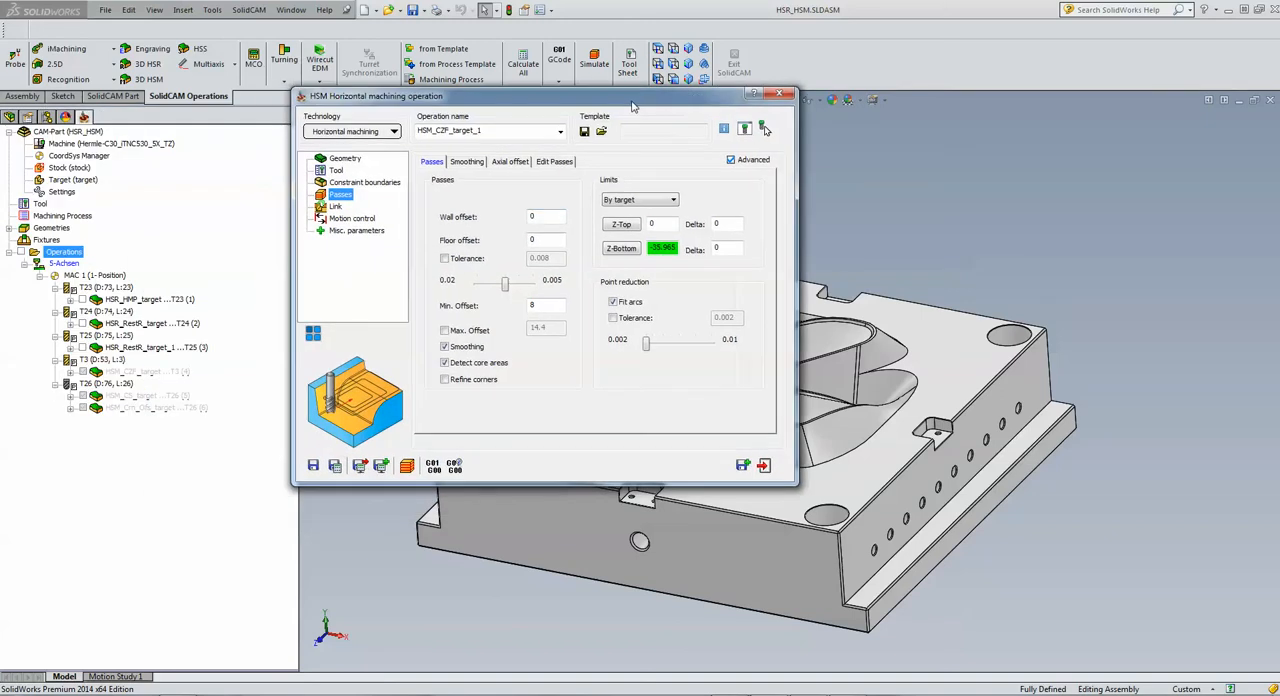
Step: Save and calculate the horizontal machining operation, view its simulation on the model, and exit the operation
click(335, 466)
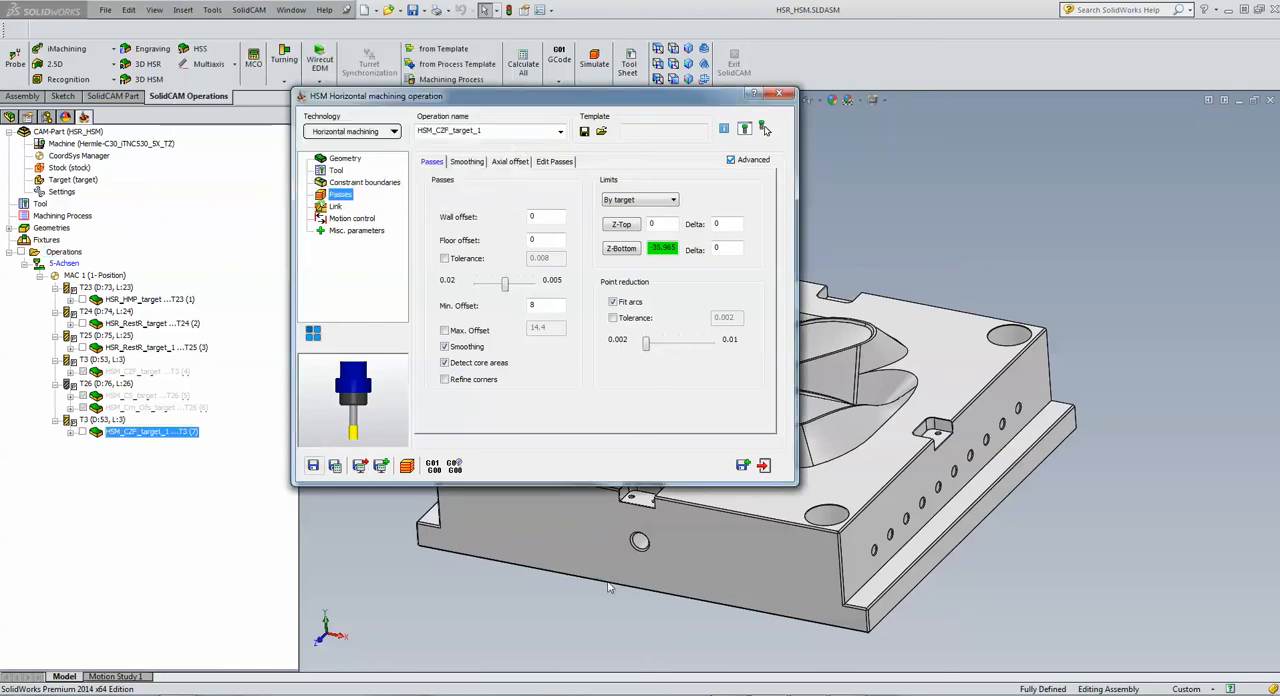
click(608, 586)
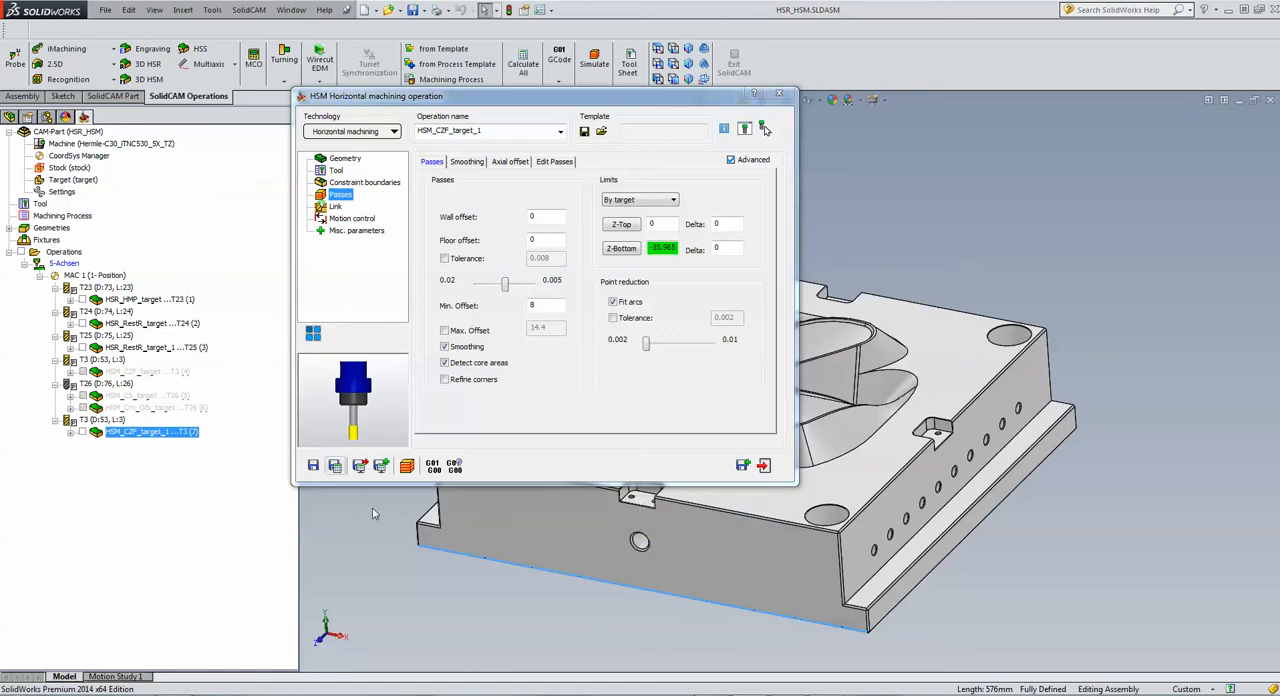
click(1006, 271)
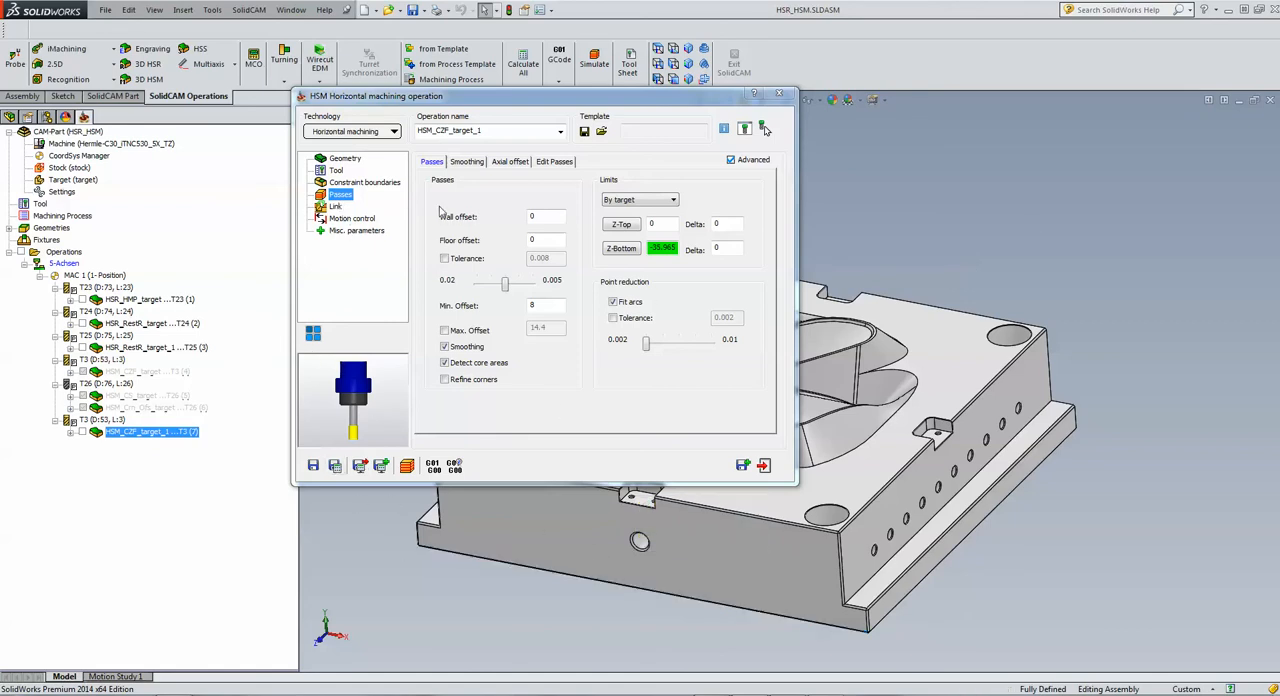
click(410, 467)
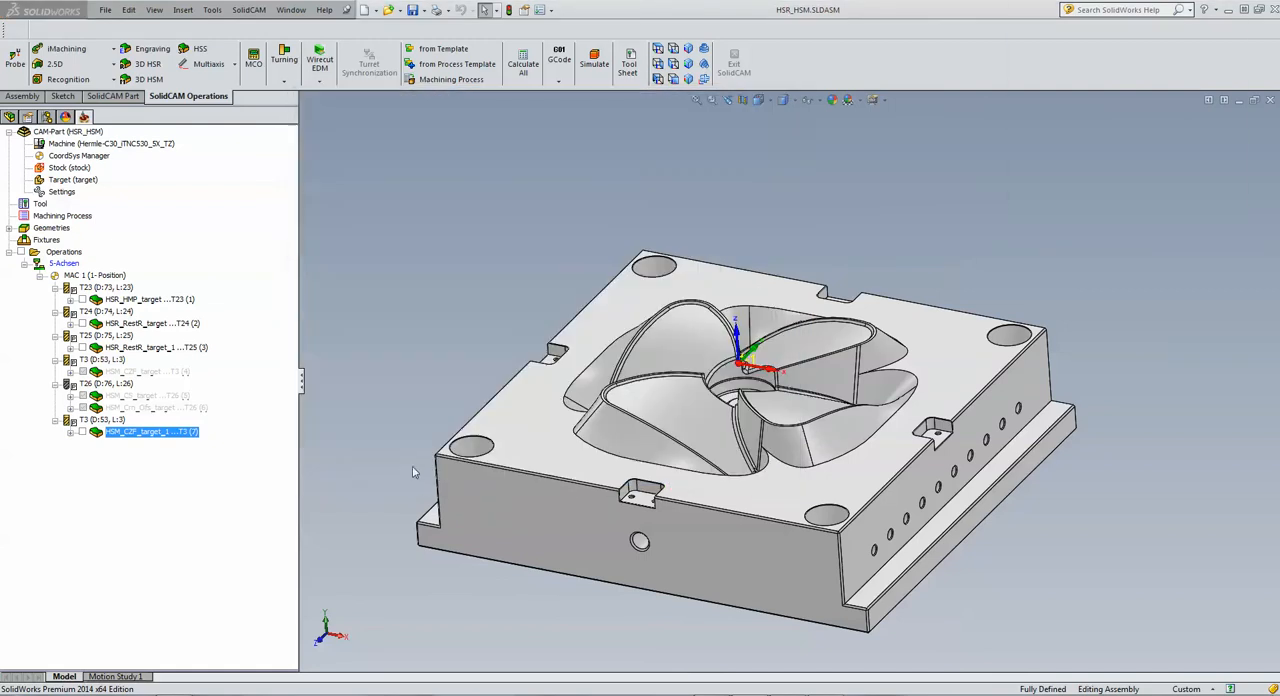
click(175, 263)
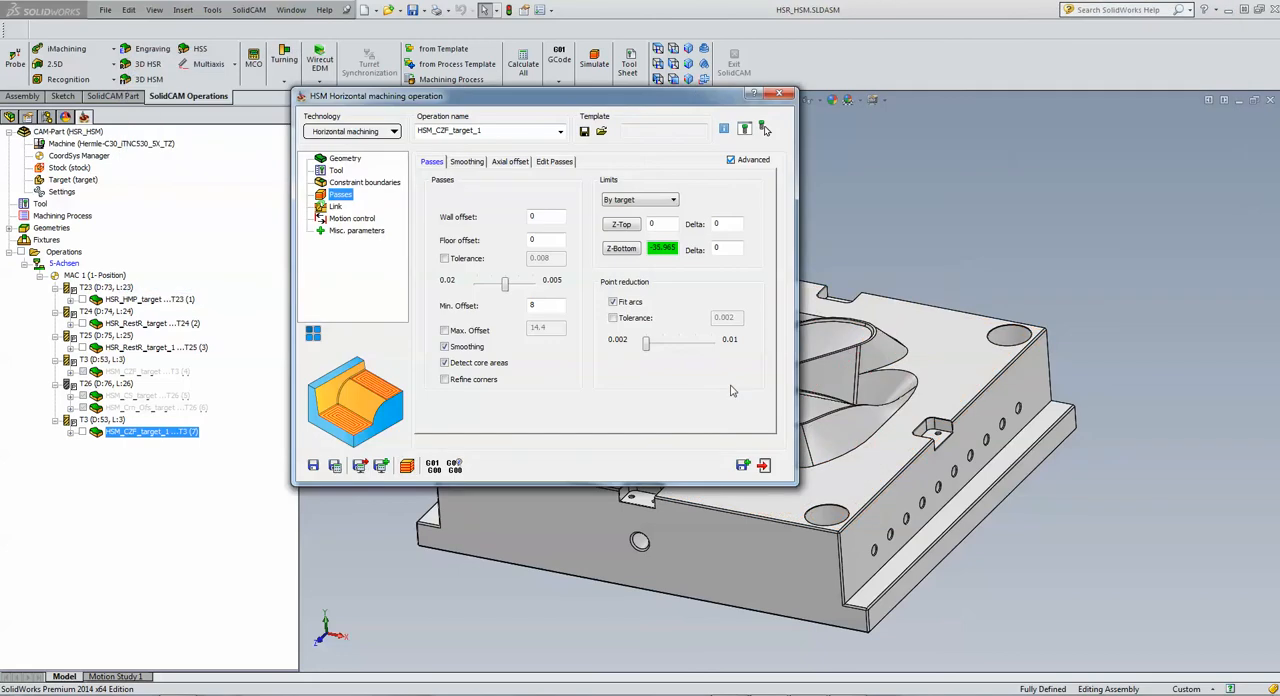
click(764, 465)
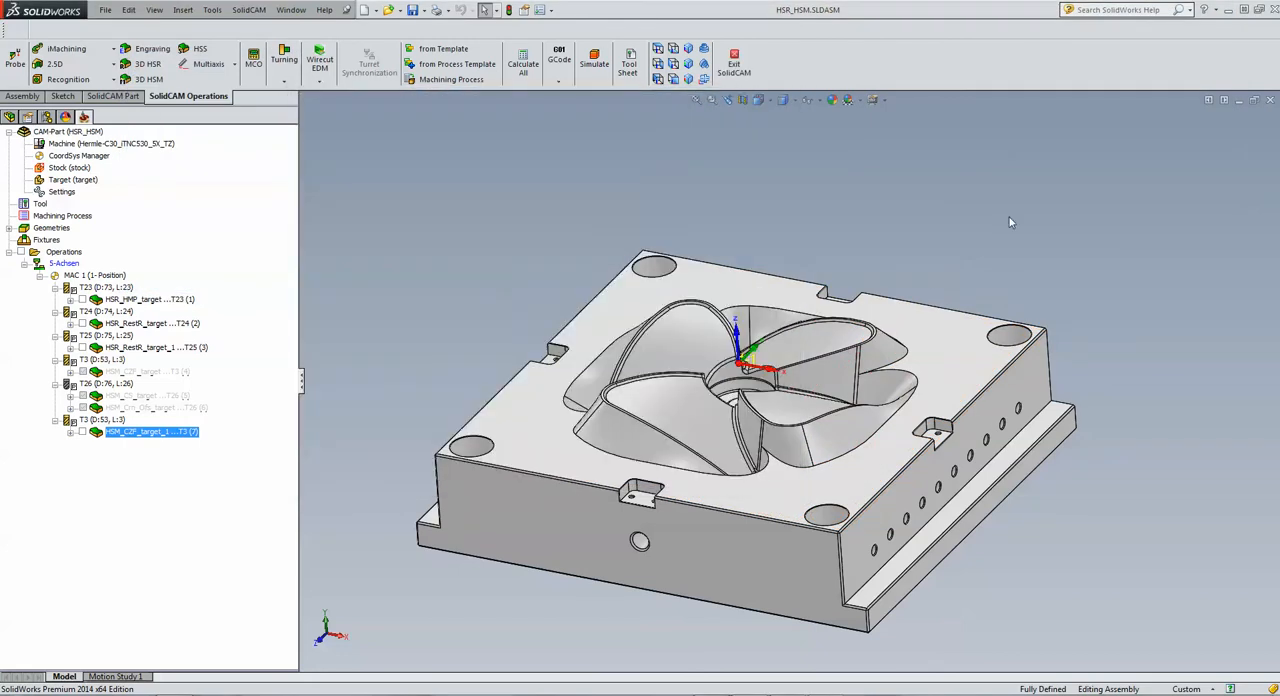
Step: Examine the curved blade-shaped faces inside the mould cavity by highlighting them one after another
scroll(800, 385, down, 5)
click(684, 311)
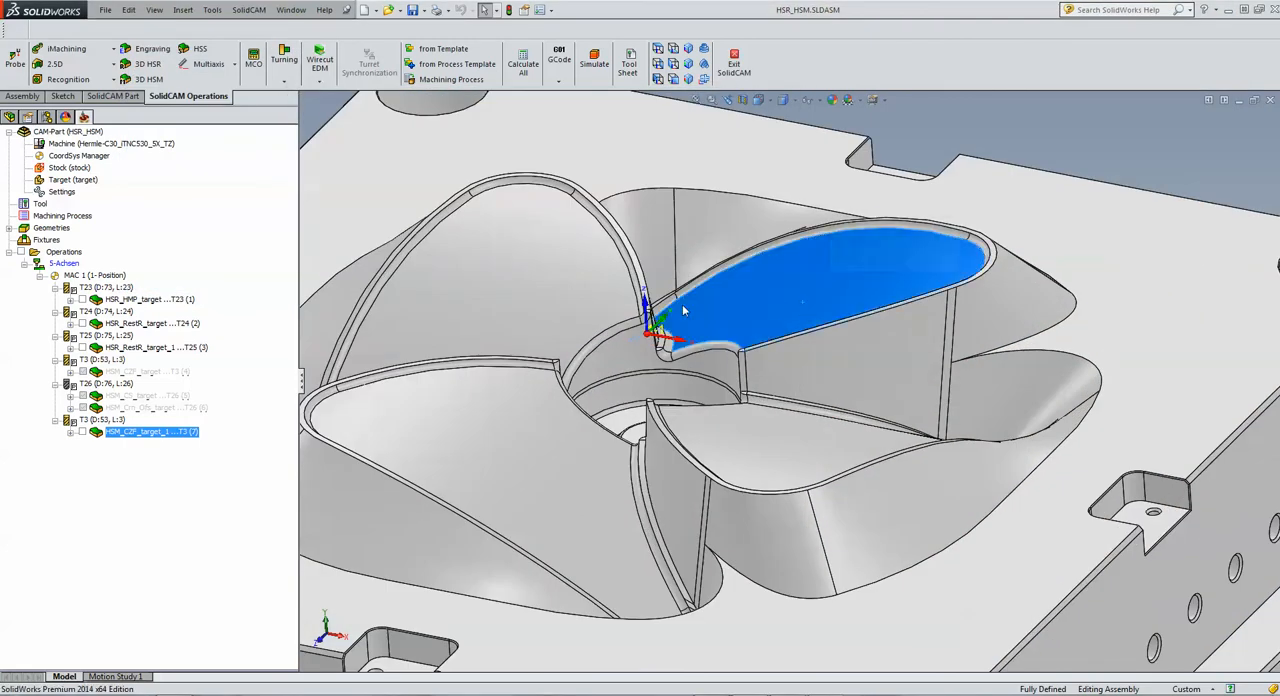
click(555, 291)
click(512, 455)
click(760, 451)
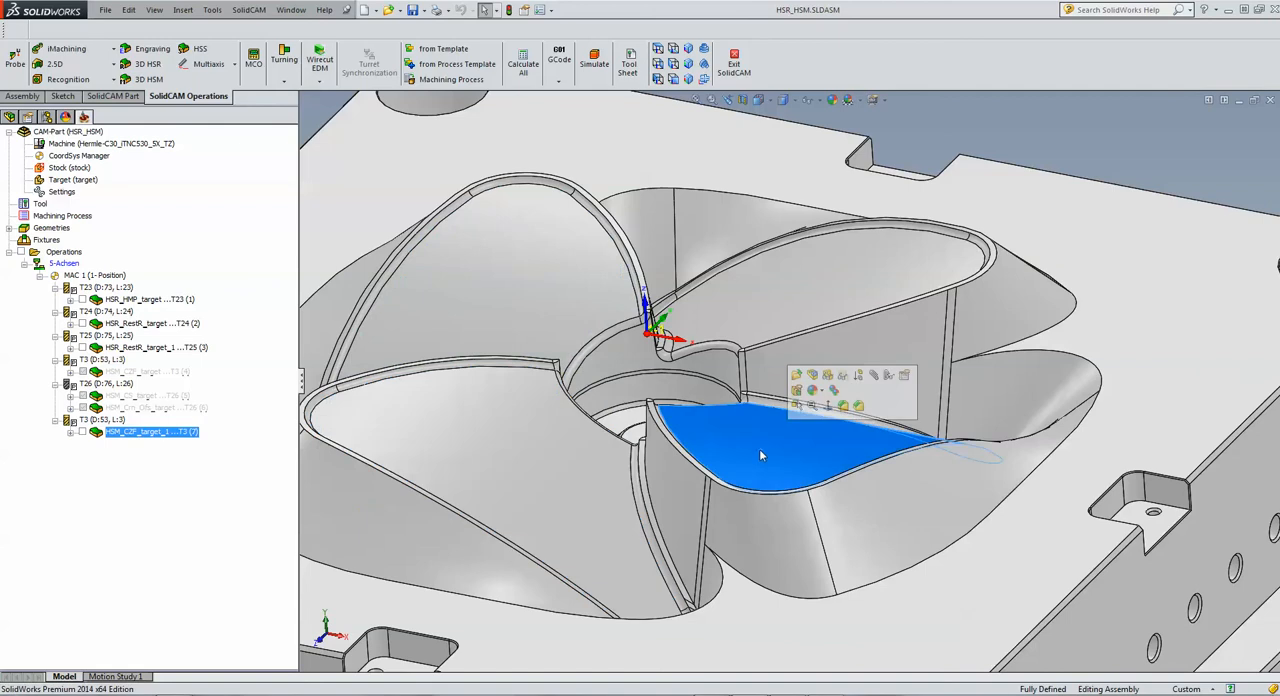
click(531, 342)
scroll(531, 342, up, 4)
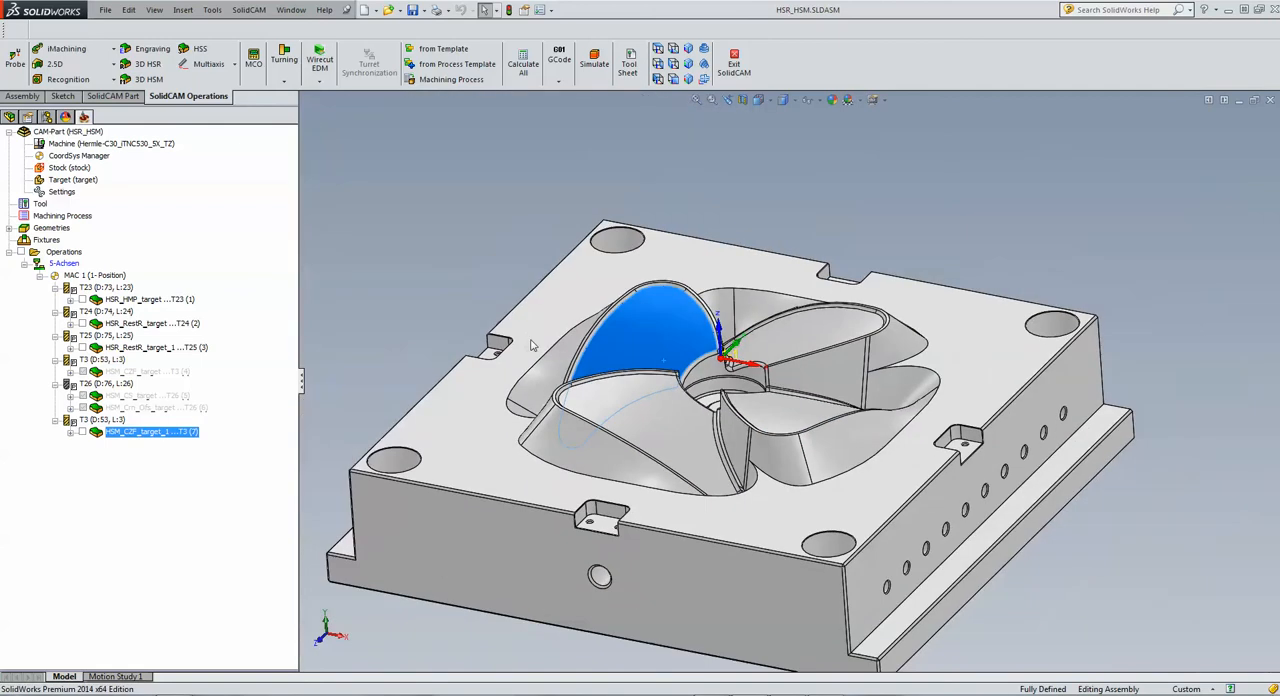
click(449, 258)
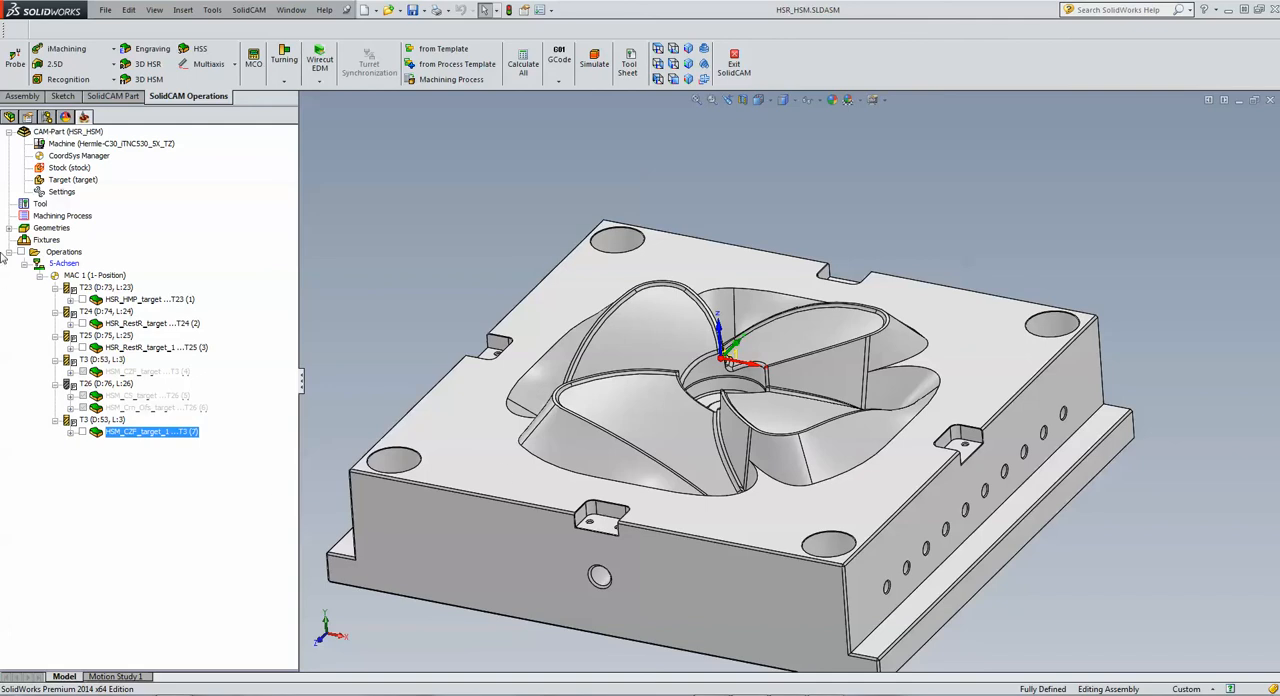
Step: Add another 3D HSM operation and set its technology to 3D Constant step over
click(148, 80)
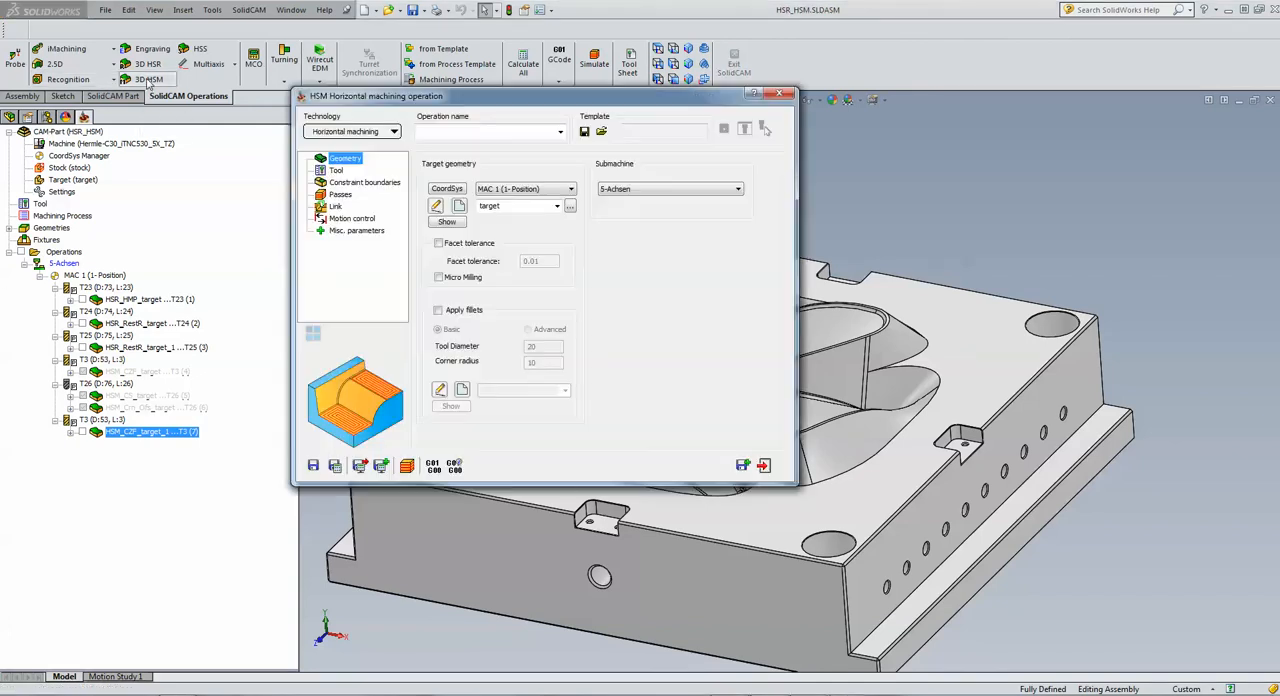
click(340, 132)
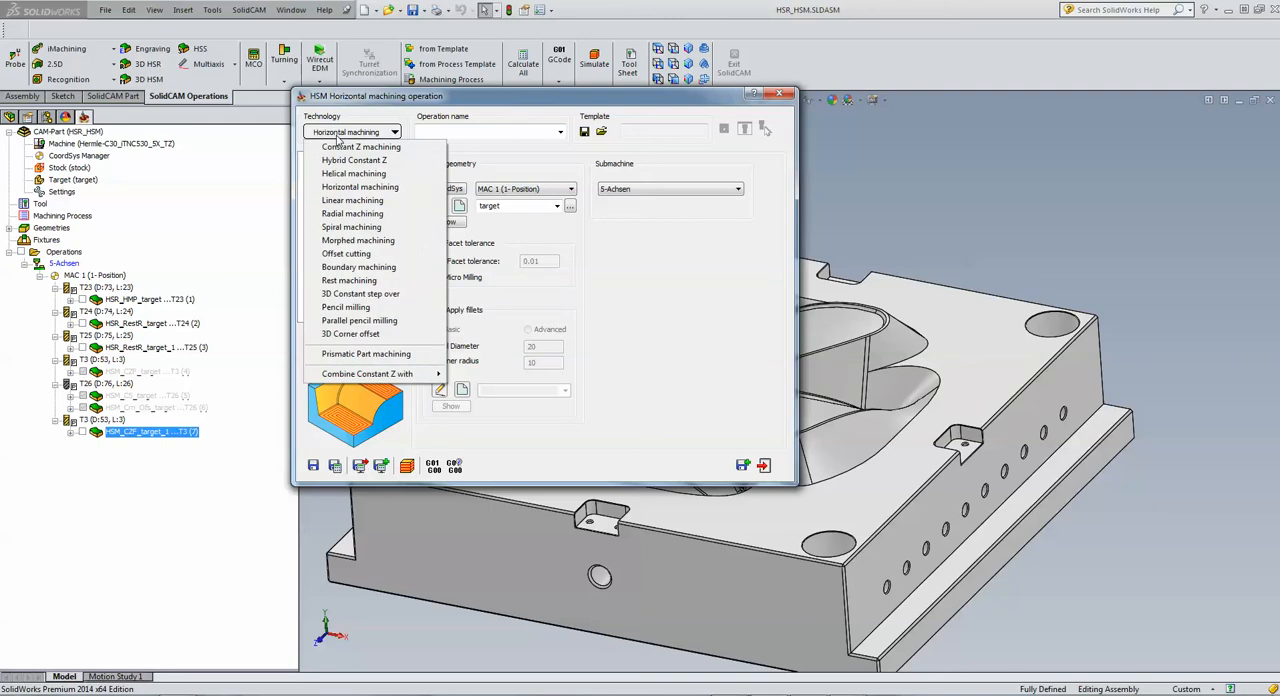
click(351, 294)
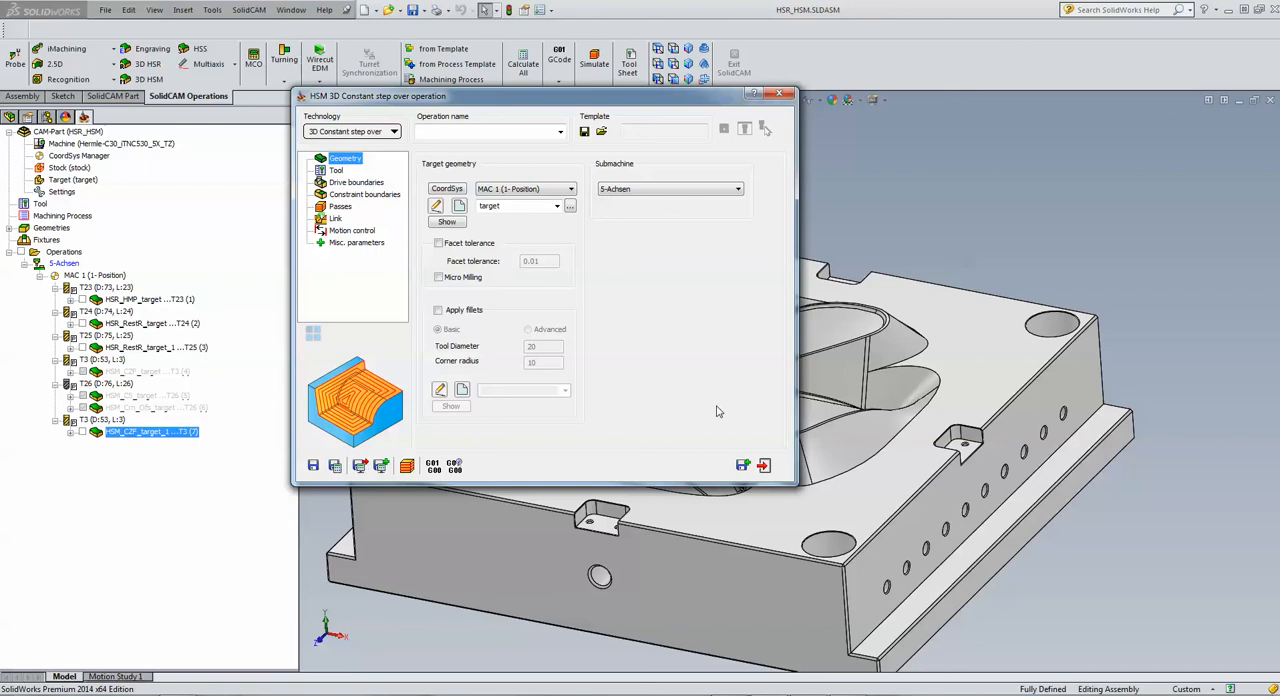
Step: Assign tool 26, the 6 mm ball nose mill, to the 3D constant step over operation
click(334, 174)
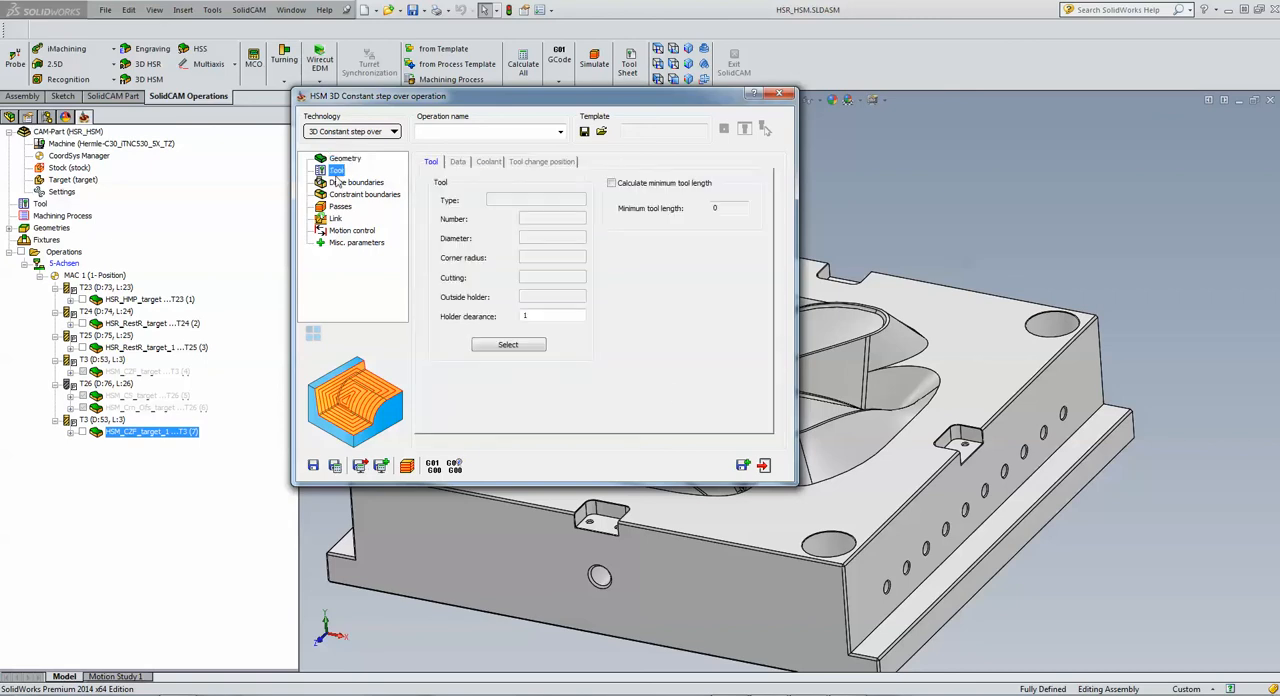
click(479, 344)
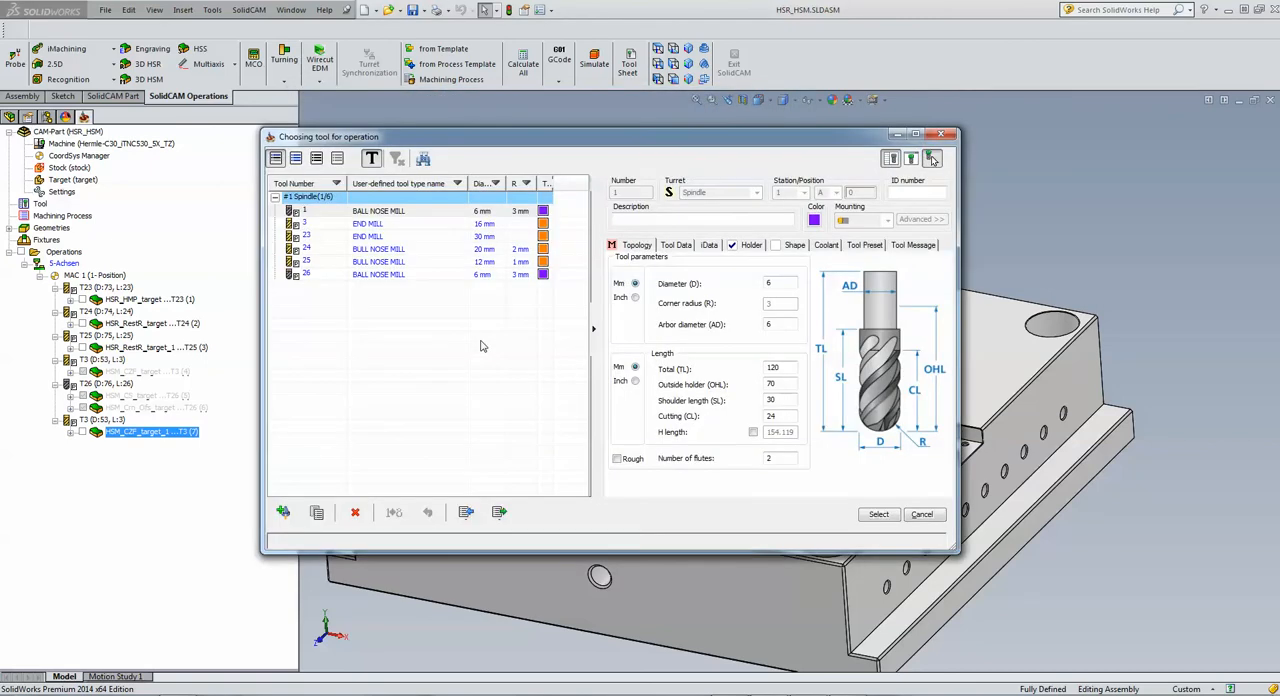
click(399, 276)
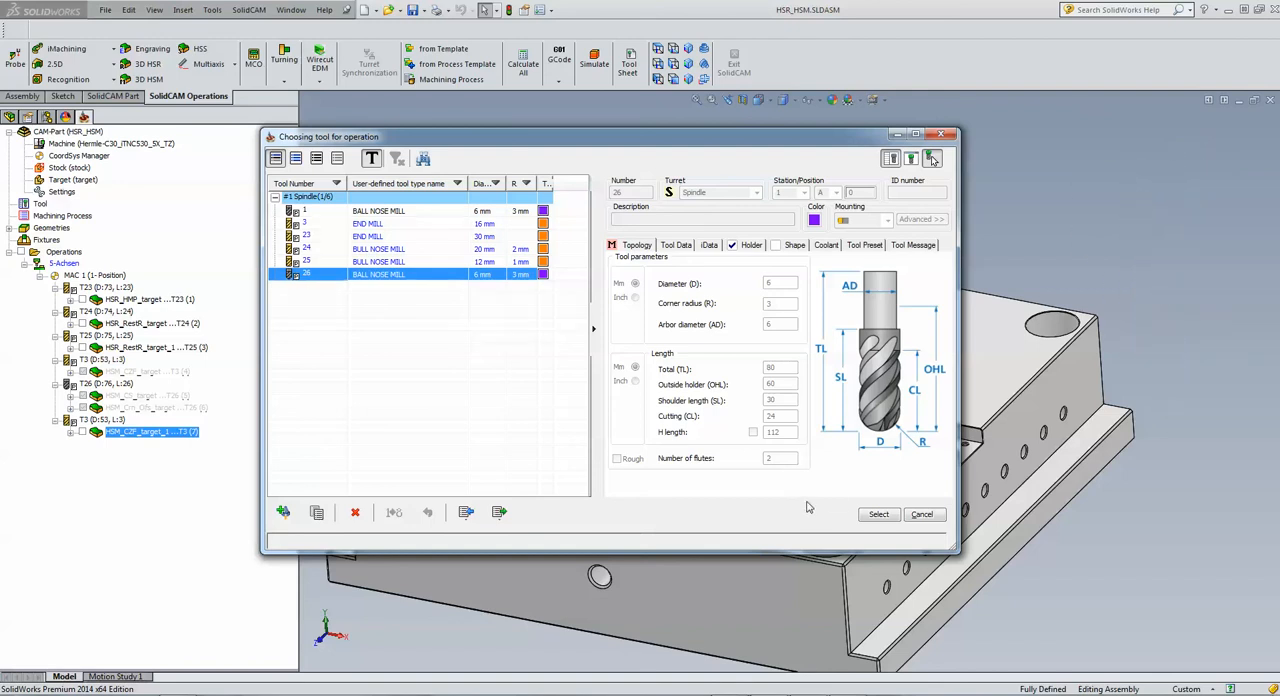
click(877, 514)
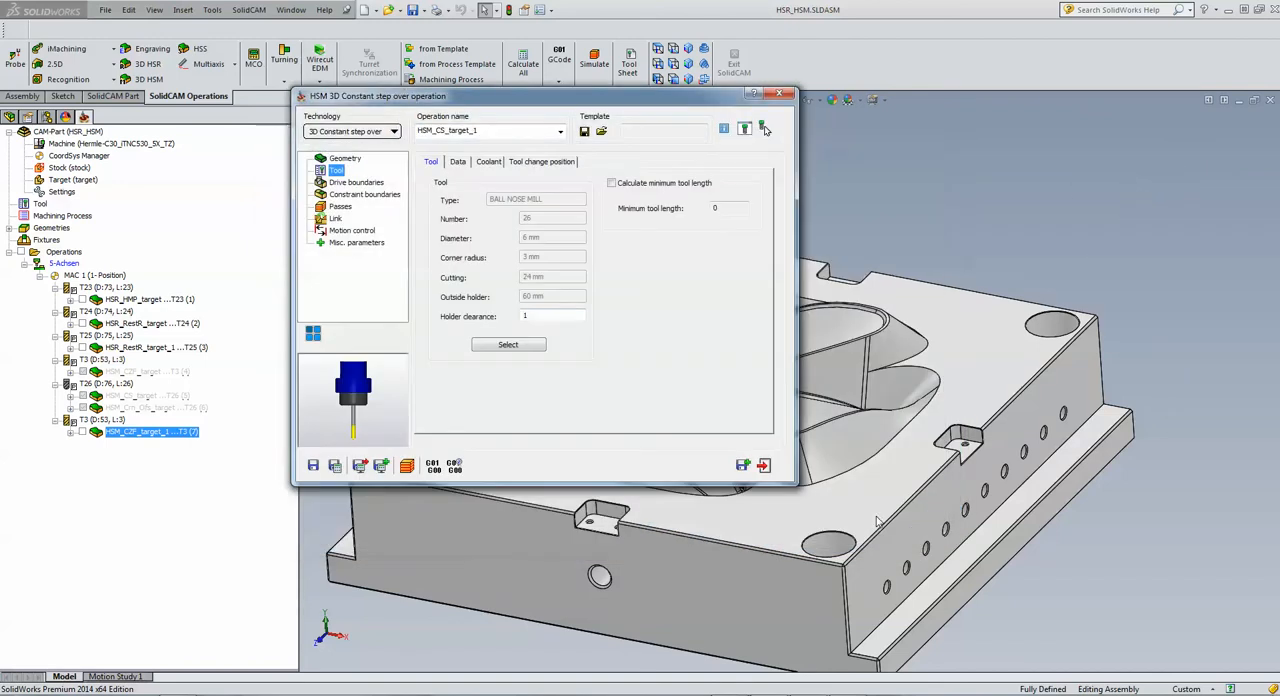
Step: Set the drive boundary to be created manually from selected faces and start a new boundary
click(378, 186)
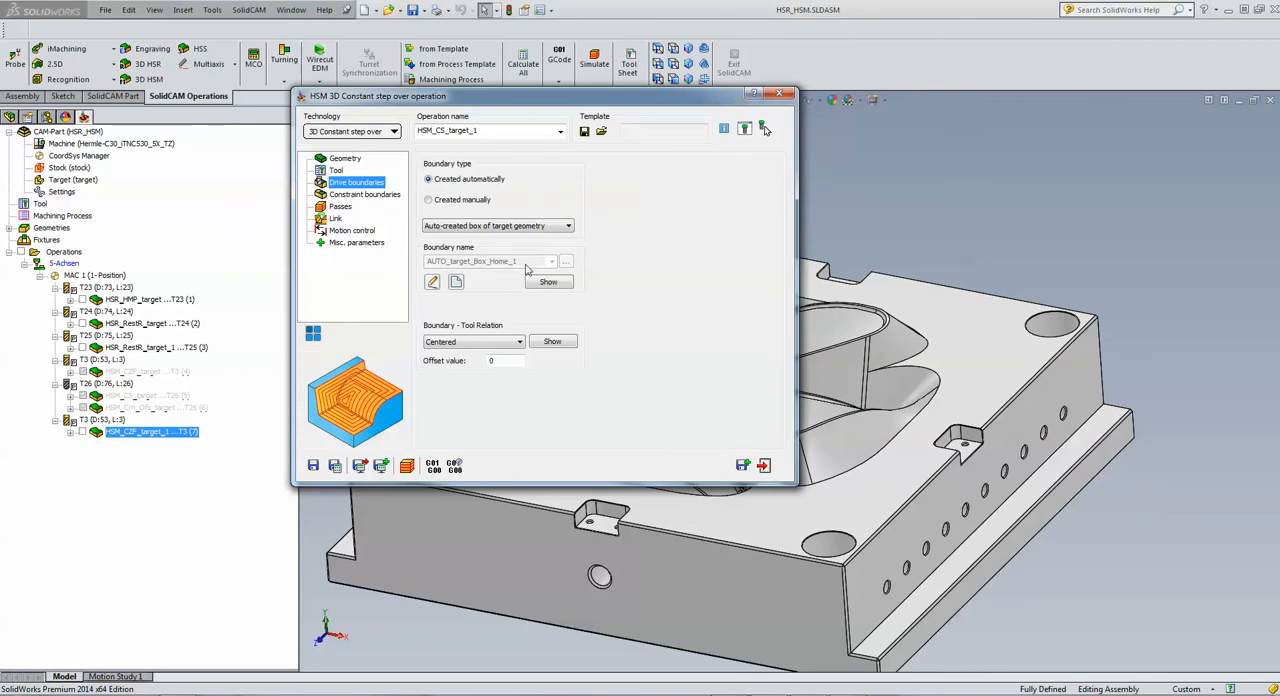
click(429, 201)
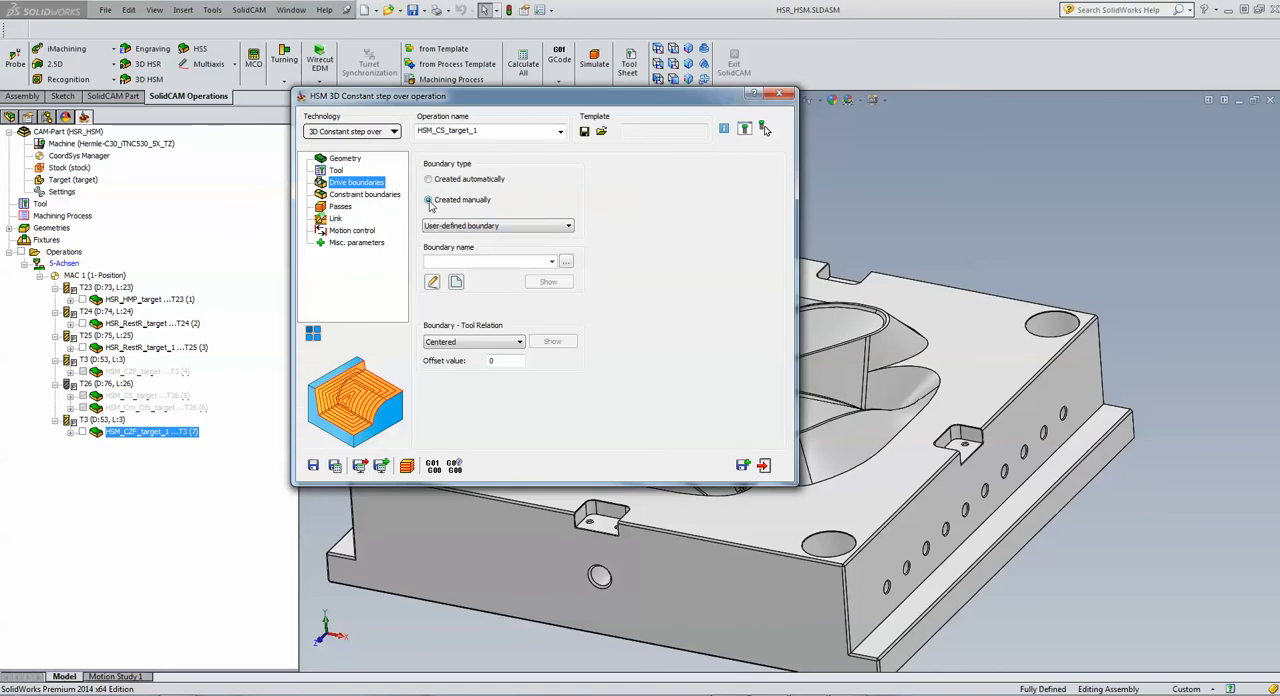
click(507, 230)
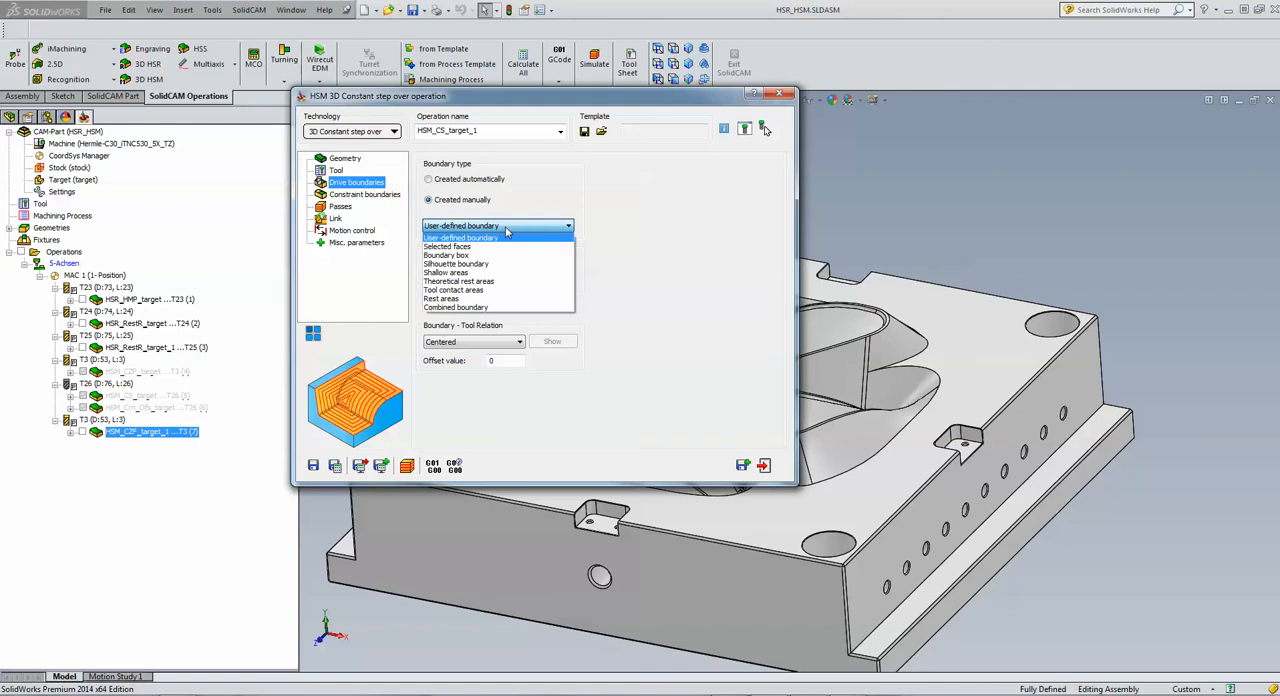
click(486, 248)
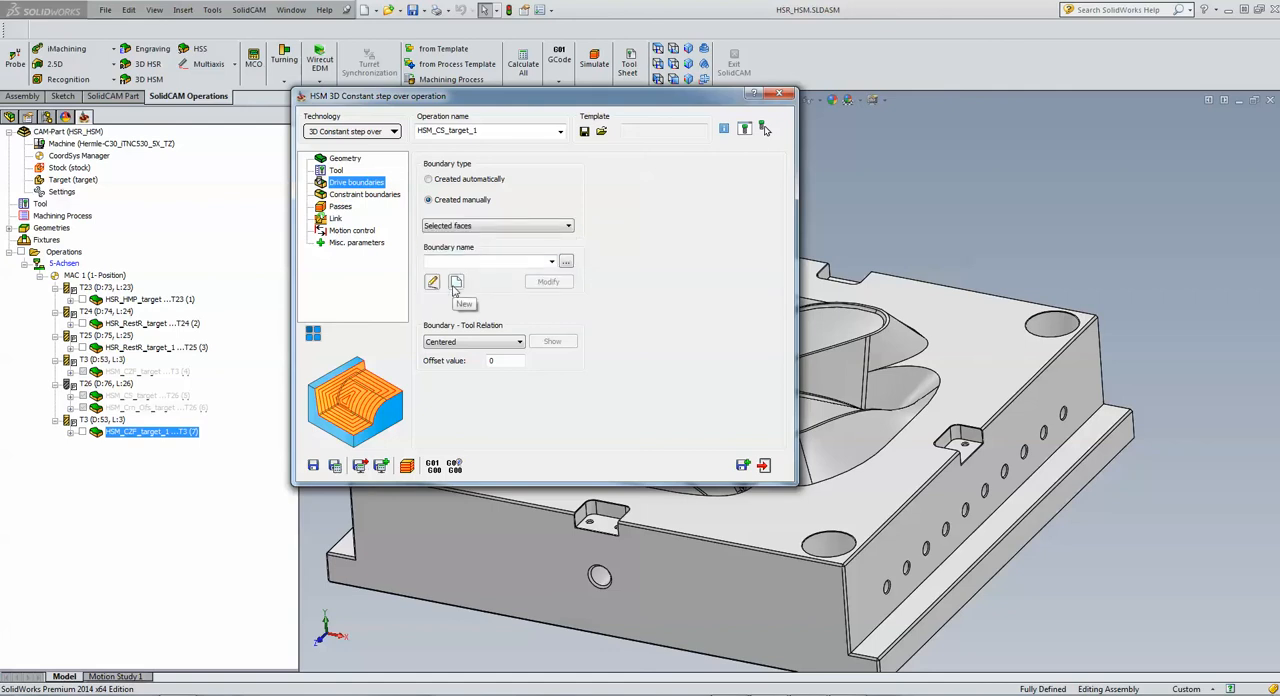
click(455, 283)
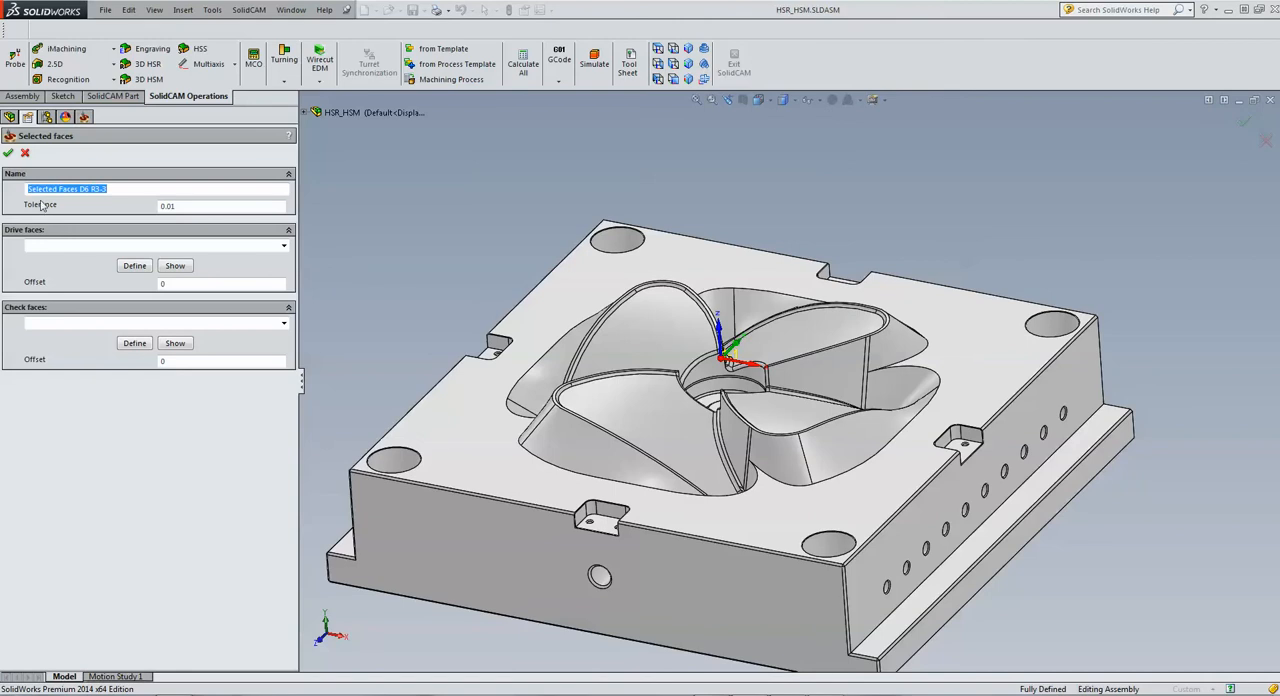
Step: Define the boundary's drive faces by picking the four curved upper blade faces inside the cavity
click(134, 266)
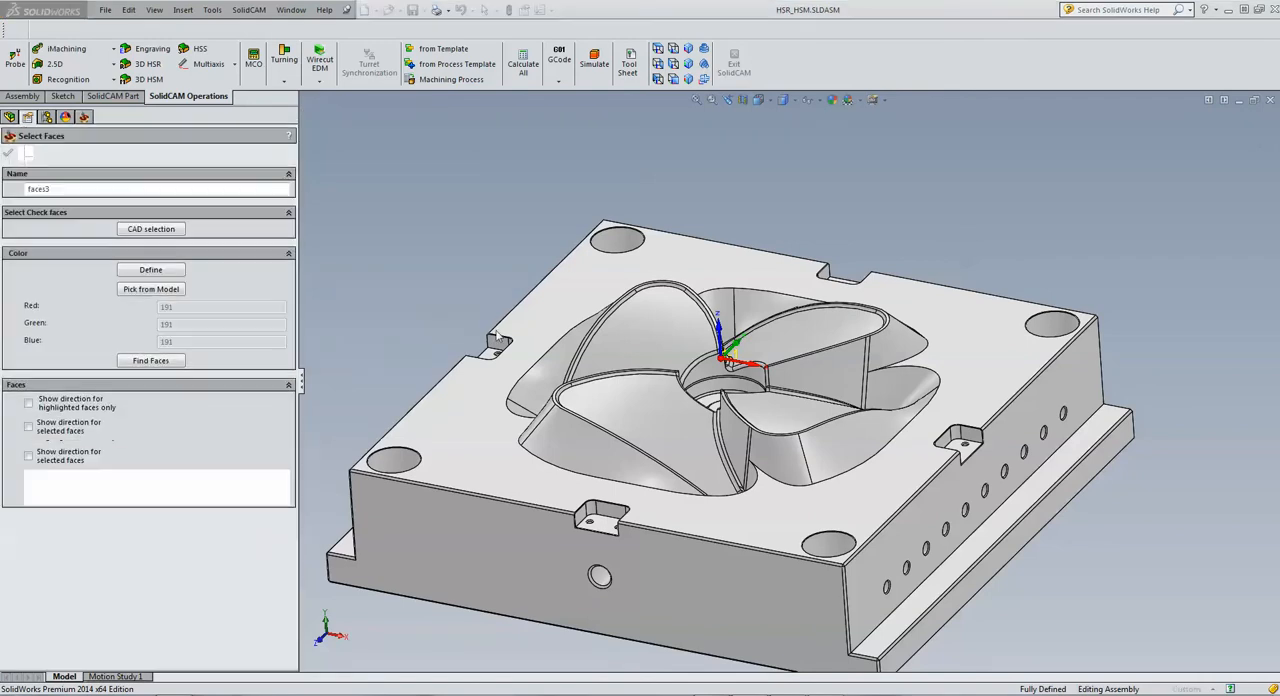
click(680, 338)
click(810, 345)
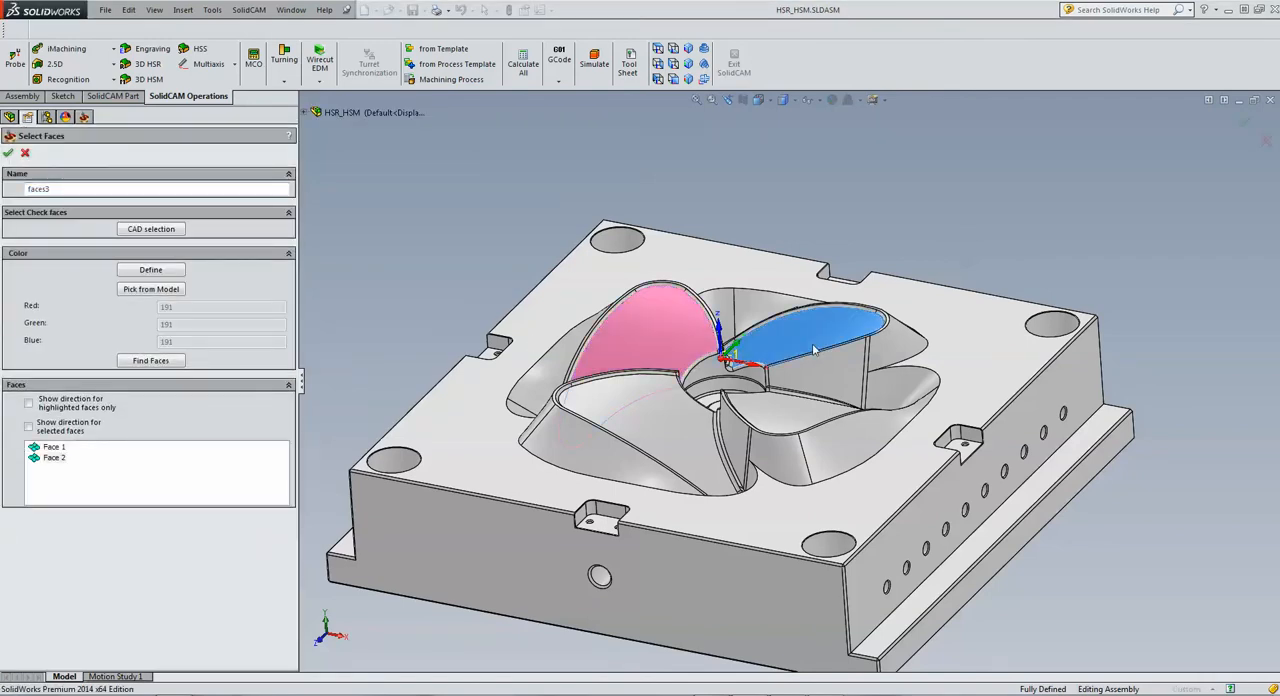
click(803, 423)
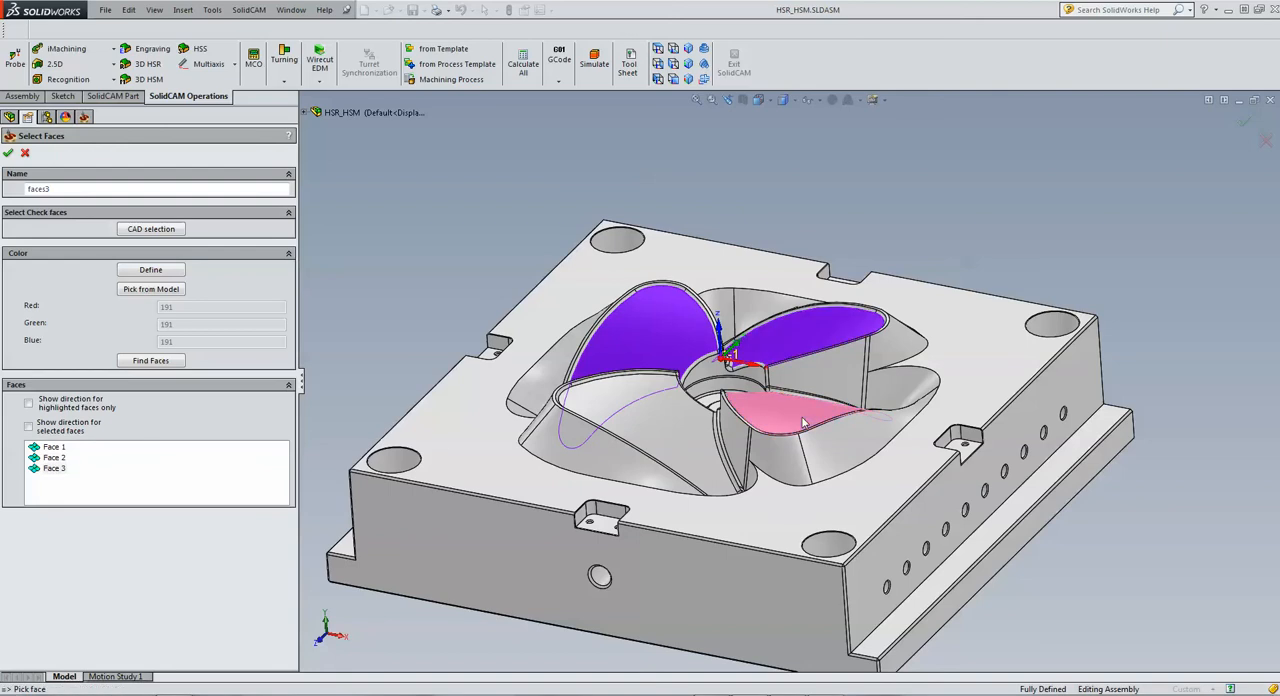
click(650, 432)
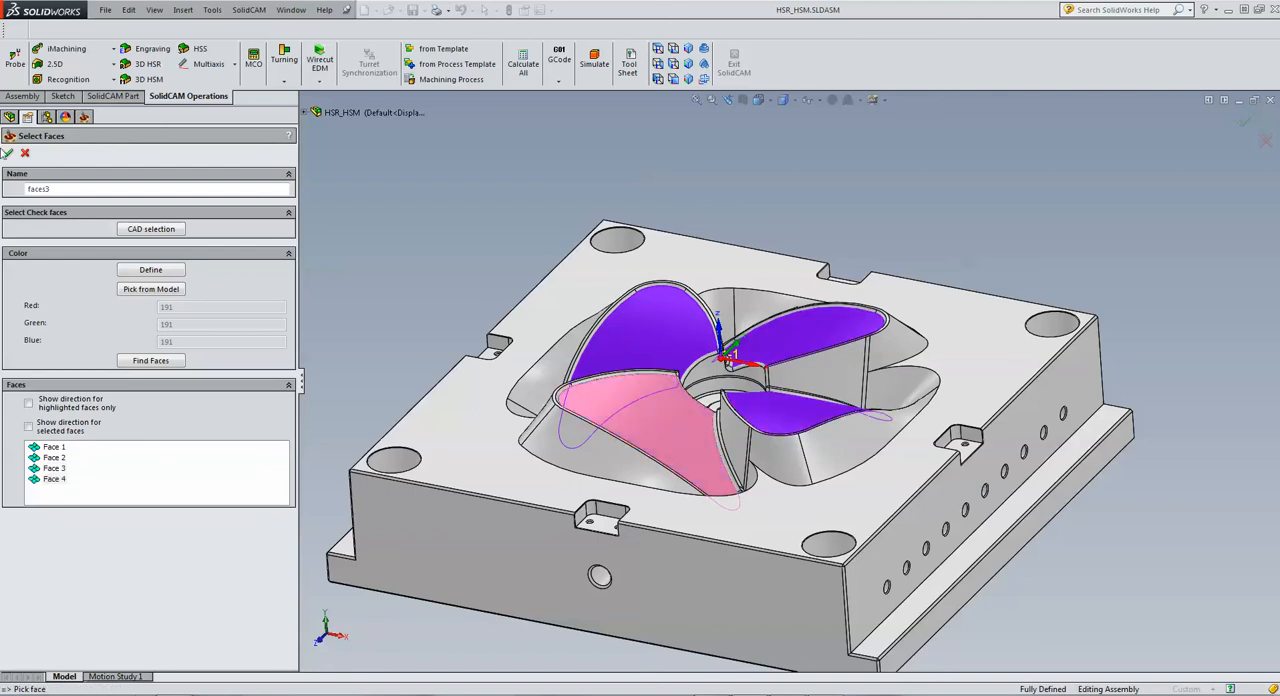
click(8, 152)
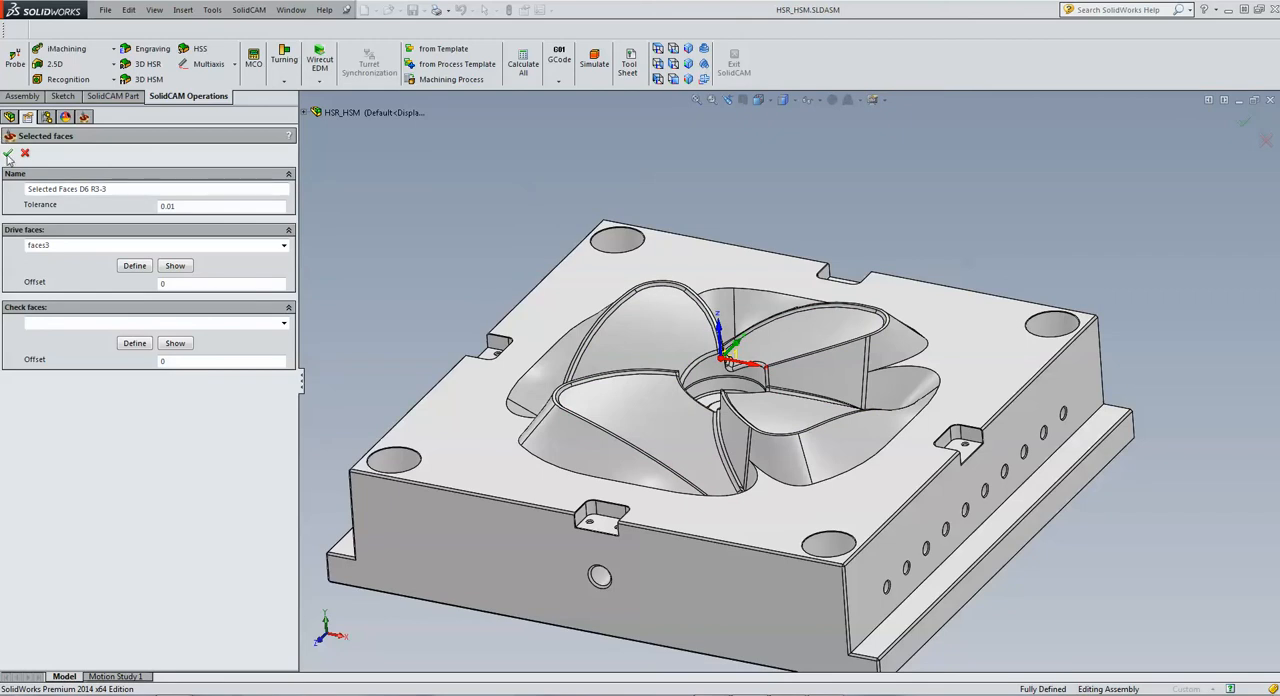
Step: Check the picked drive faces on the model, accept the boundary, and preview its contours on the mould
click(189, 270)
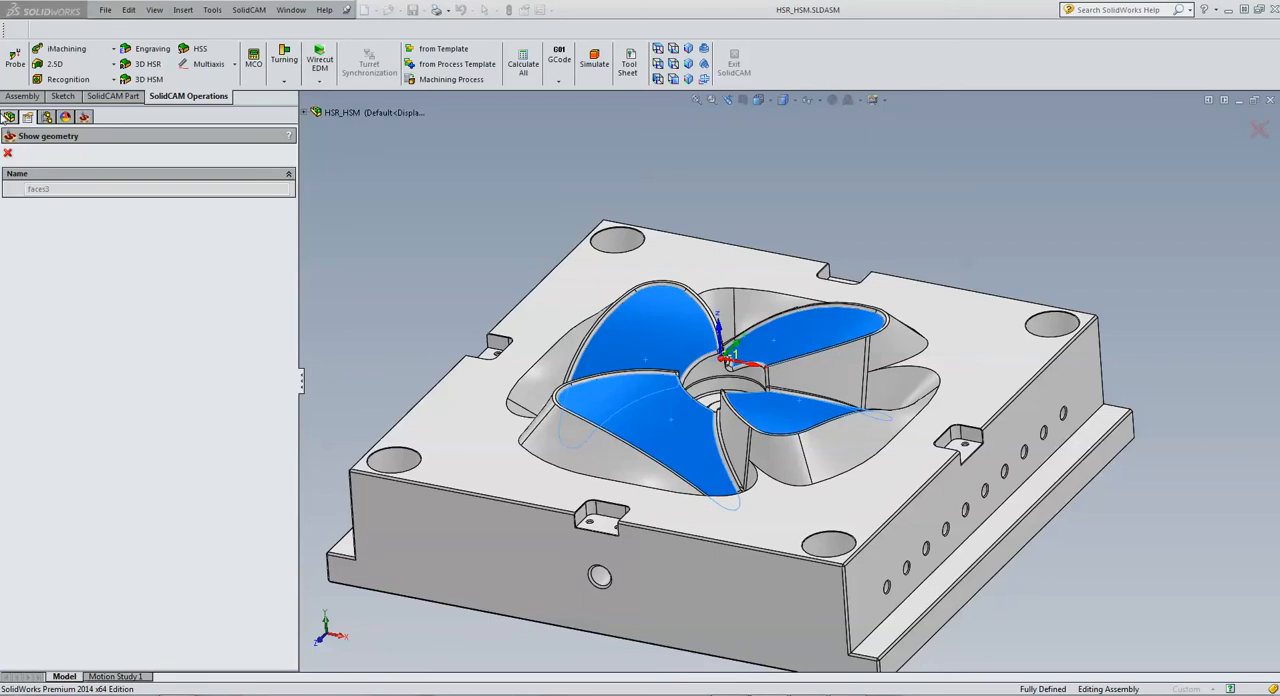
click(8, 154)
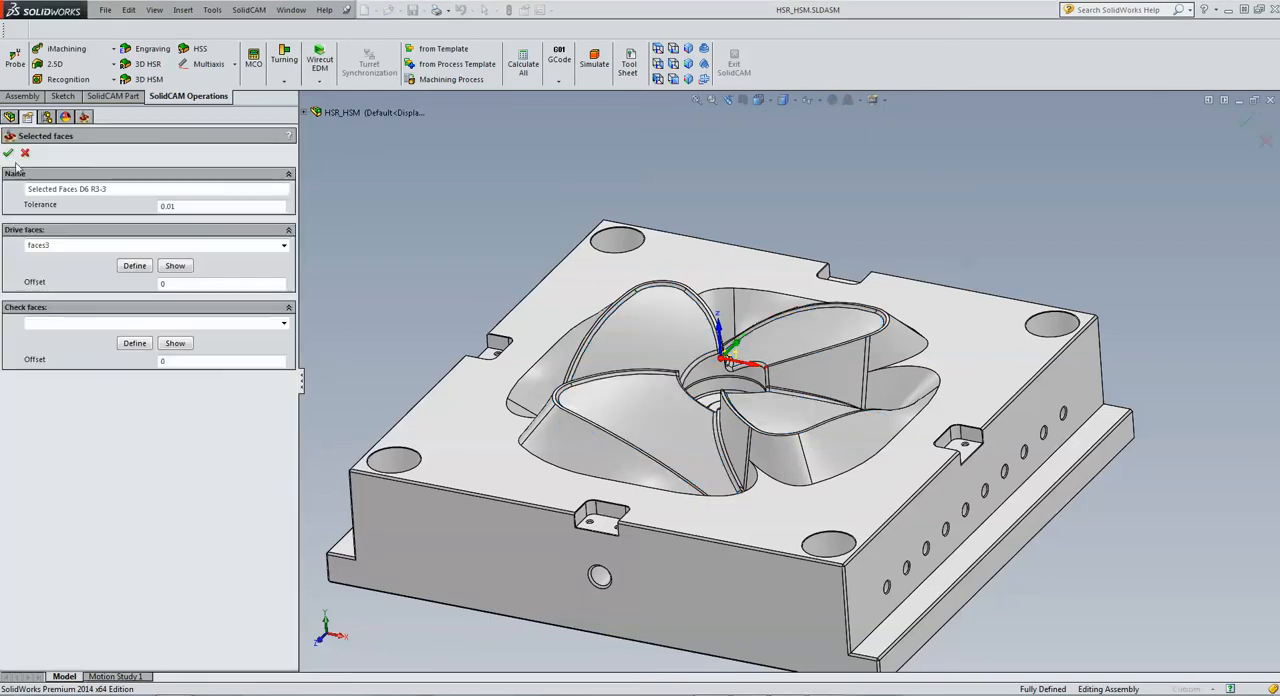
click(8, 154)
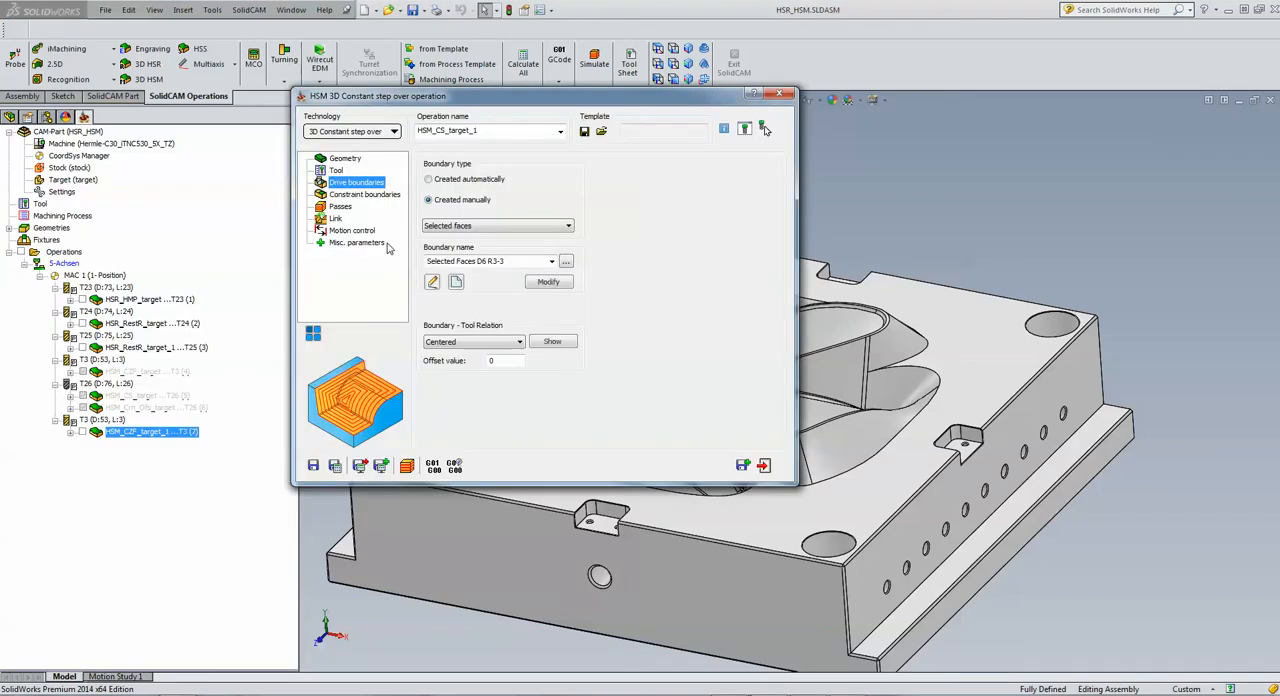
click(552, 342)
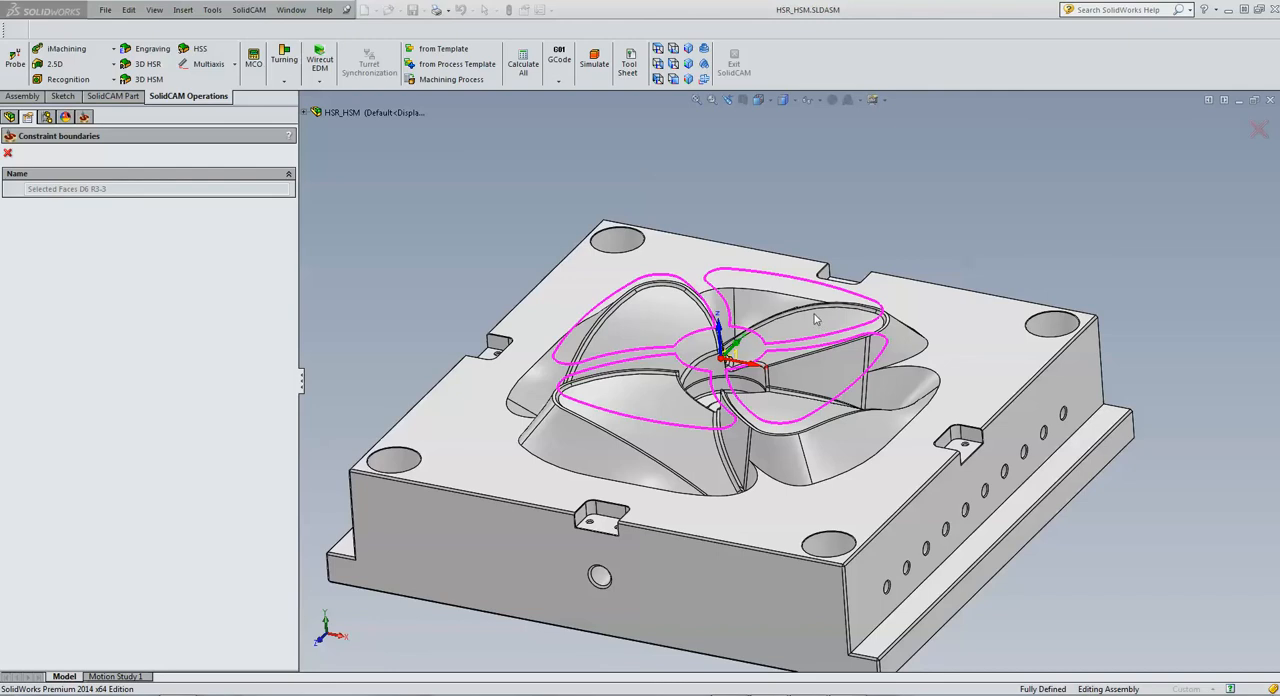
click(8, 153)
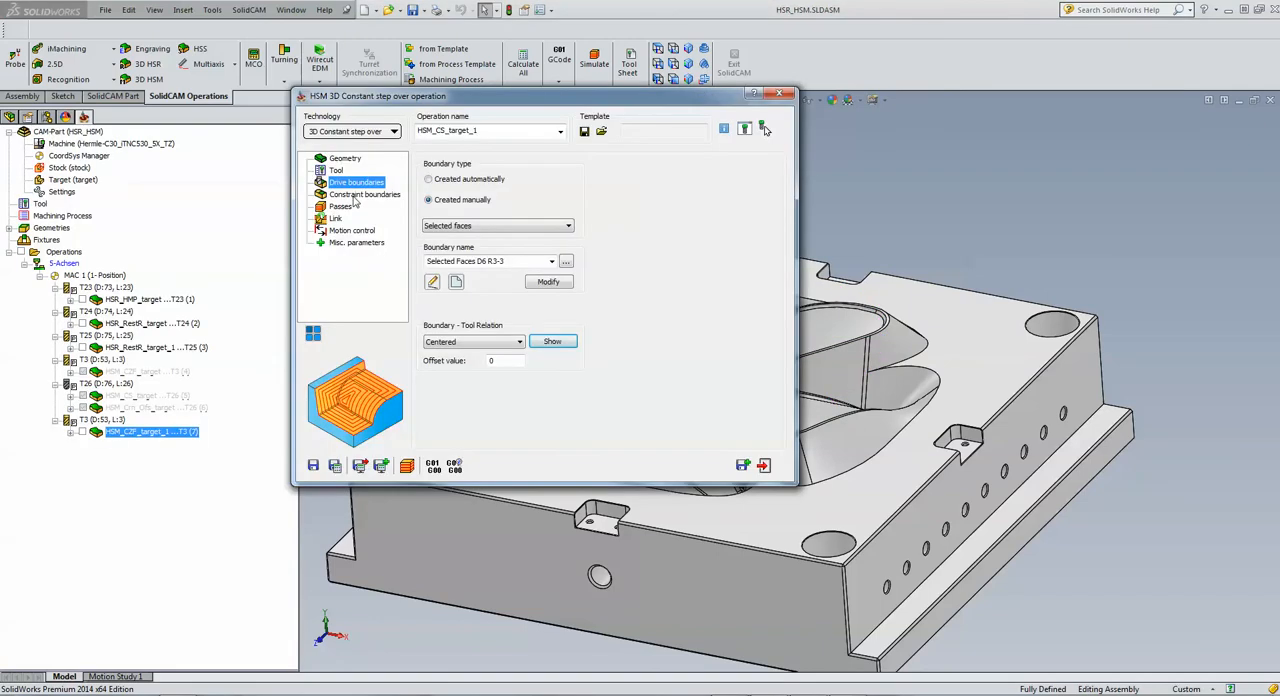
Step: Set the constraint boundary to manually created selected faces, using the existing boundary Selected Faces D6 R3-3
click(353, 196)
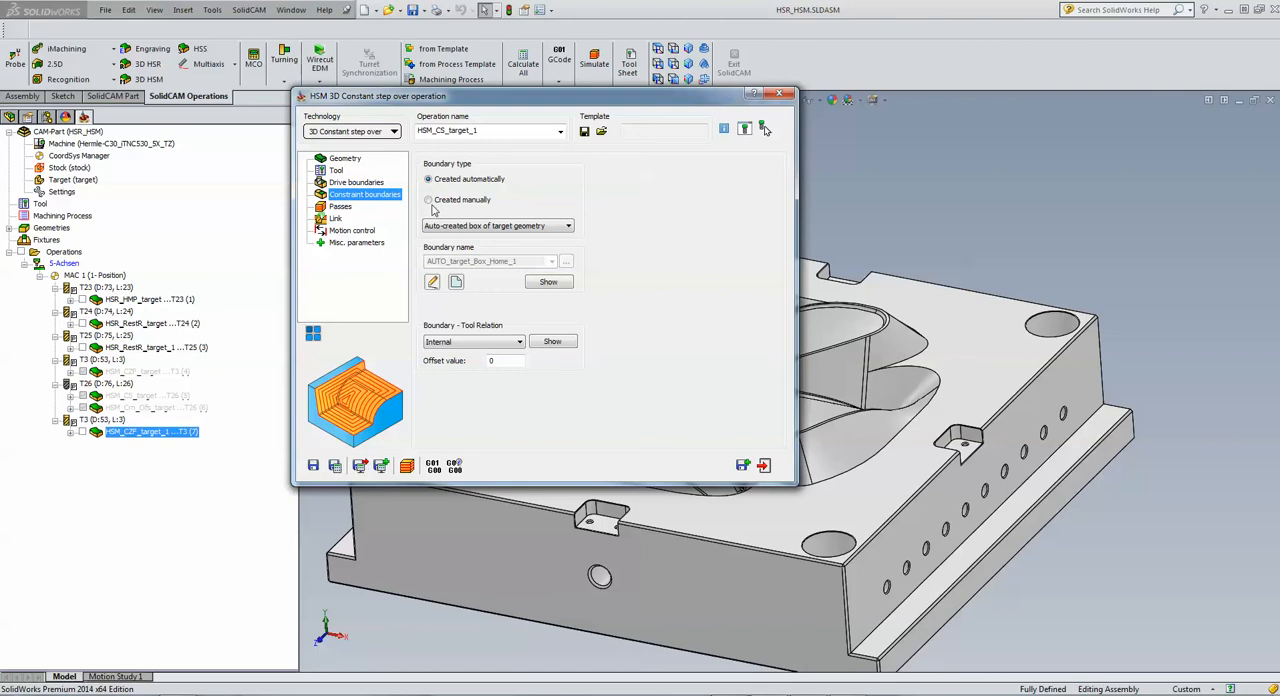
click(345, 185)
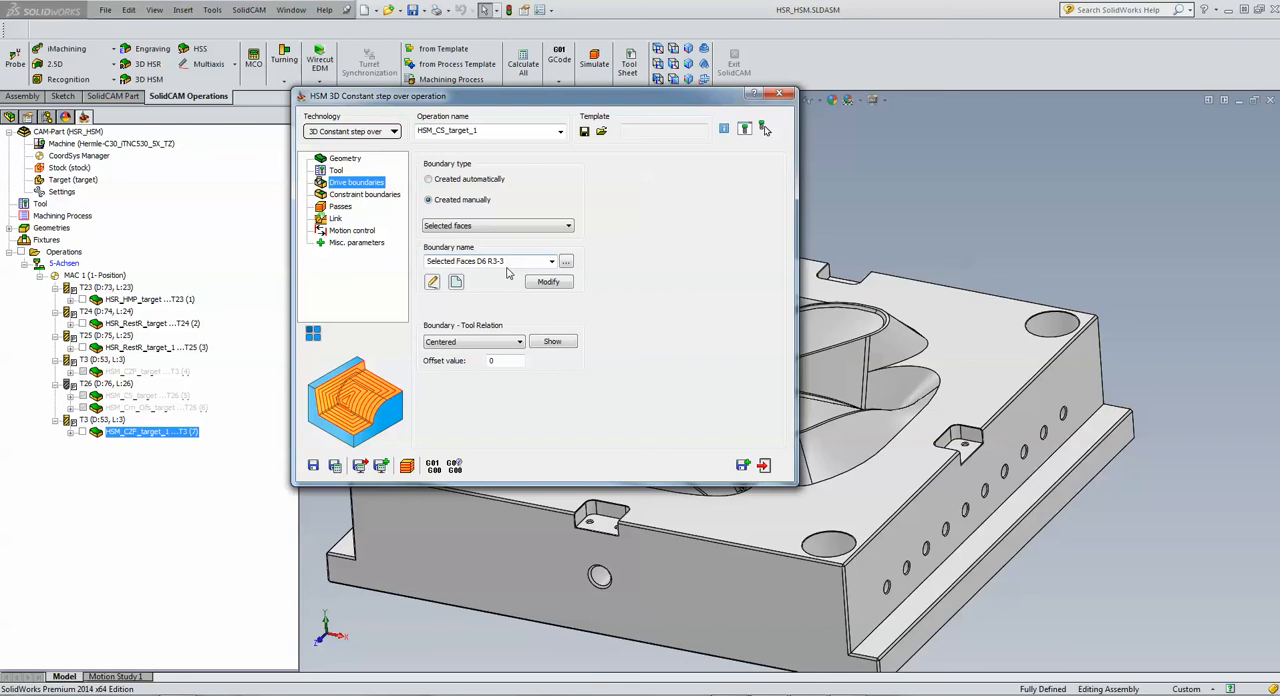
click(365, 194)
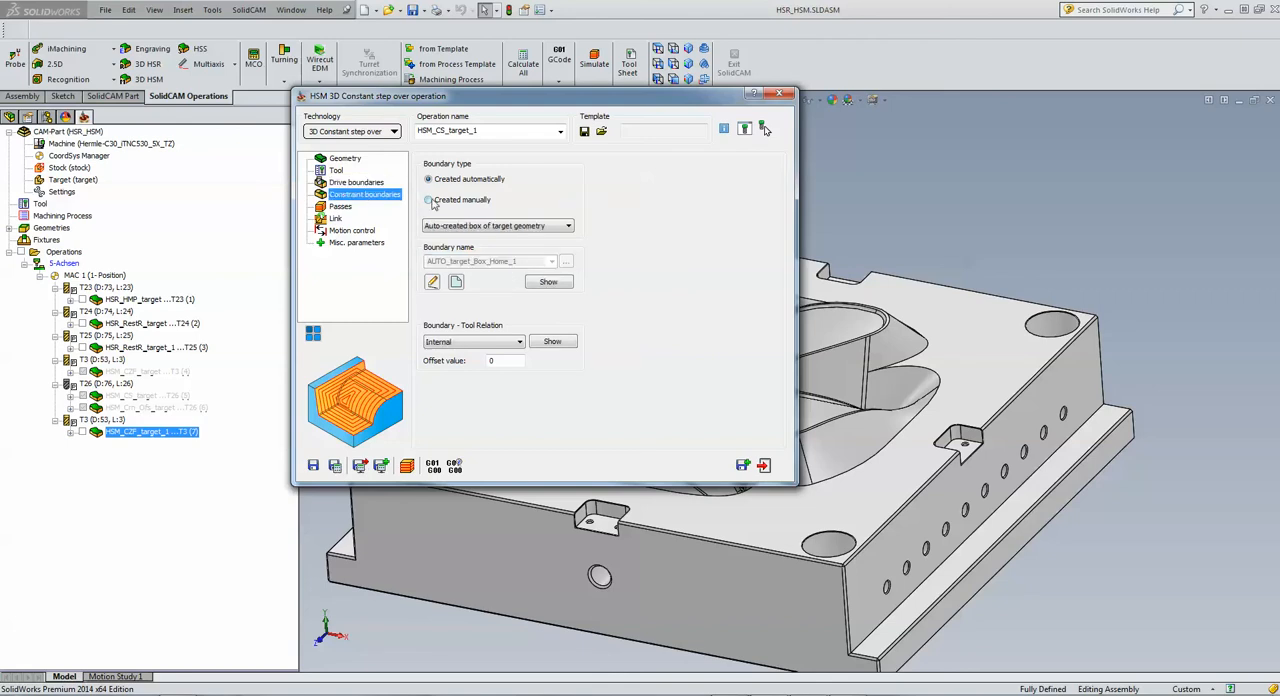
click(431, 200)
click(449, 226)
click(447, 247)
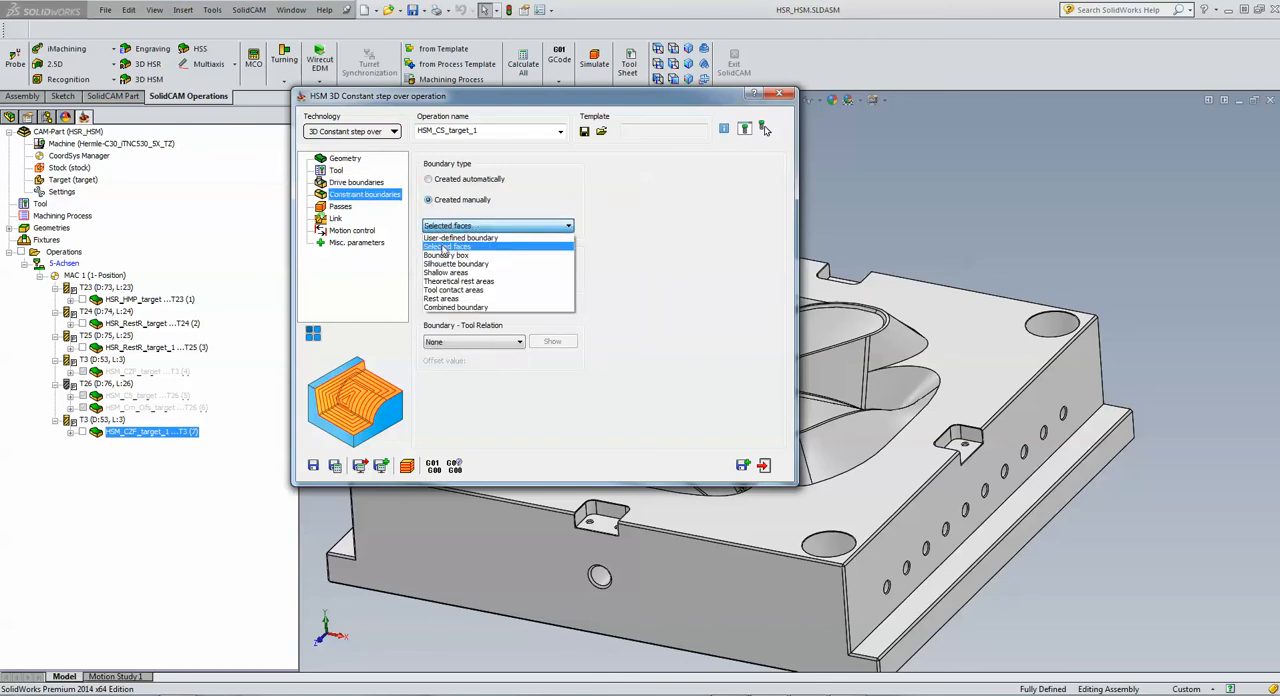
click(551, 261)
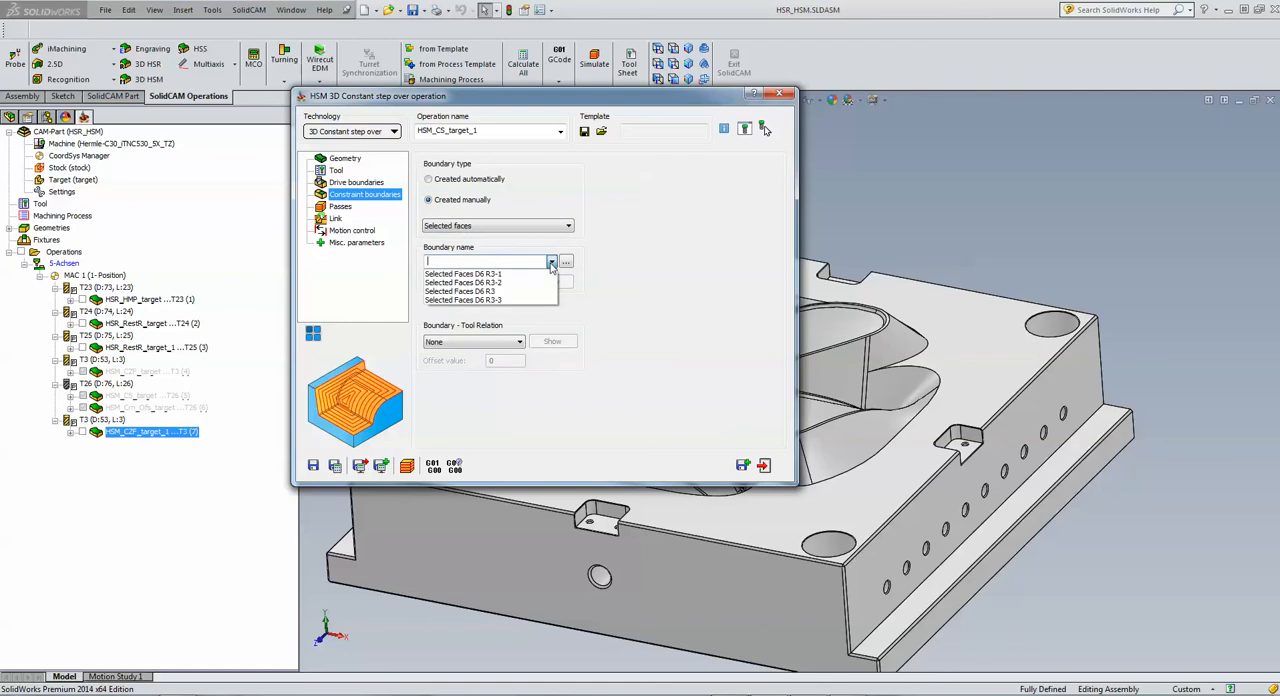
click(505, 300)
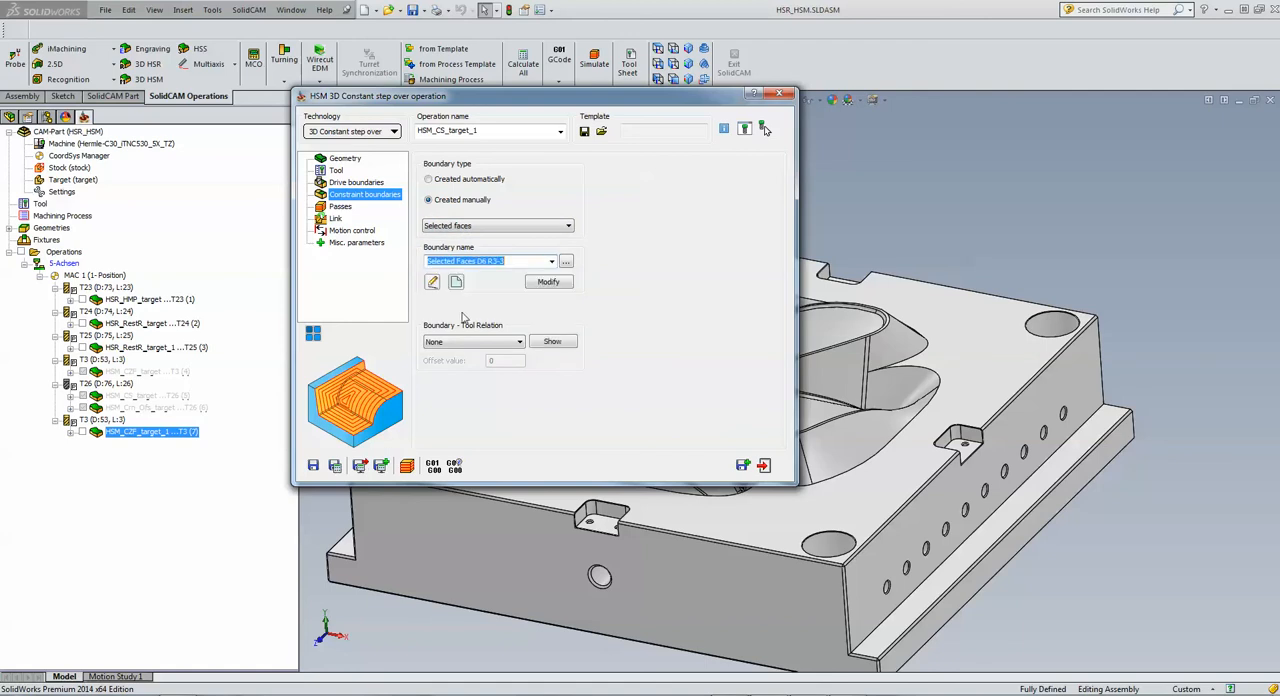
Step: Review the horizontal and vertical step over of the passes, and save and calculate the operation
click(347, 212)
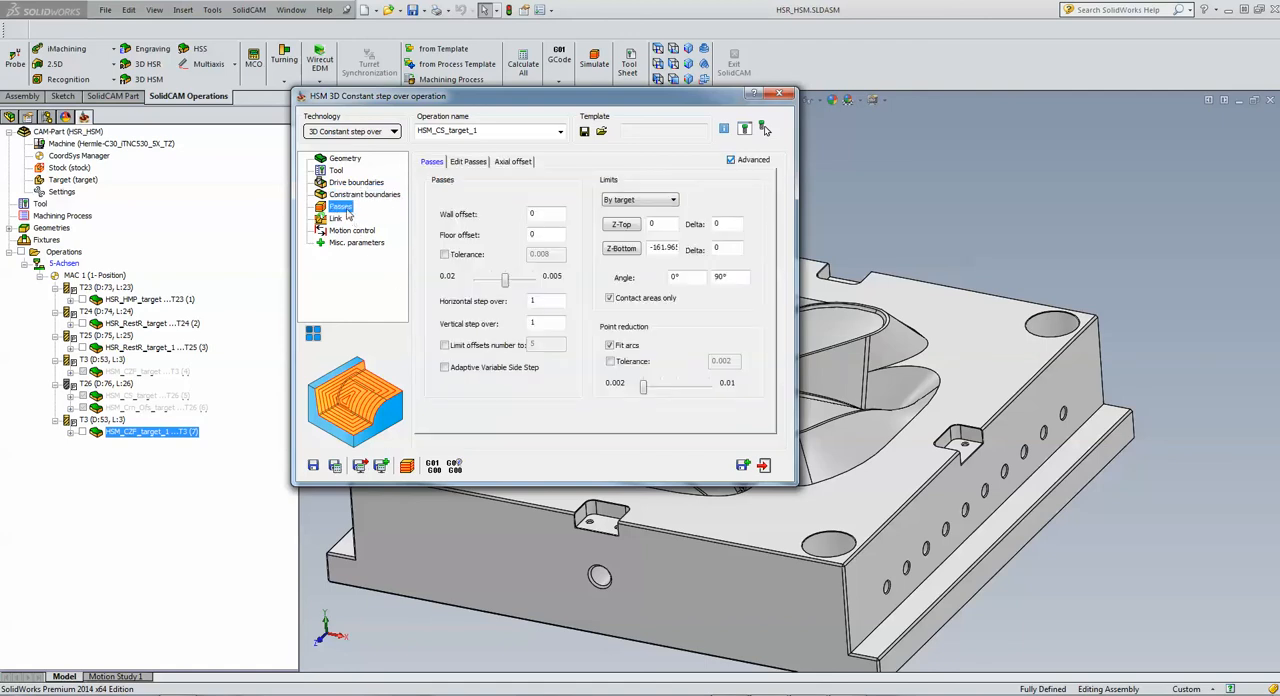
click(538, 299)
click(545, 322)
click(335, 466)
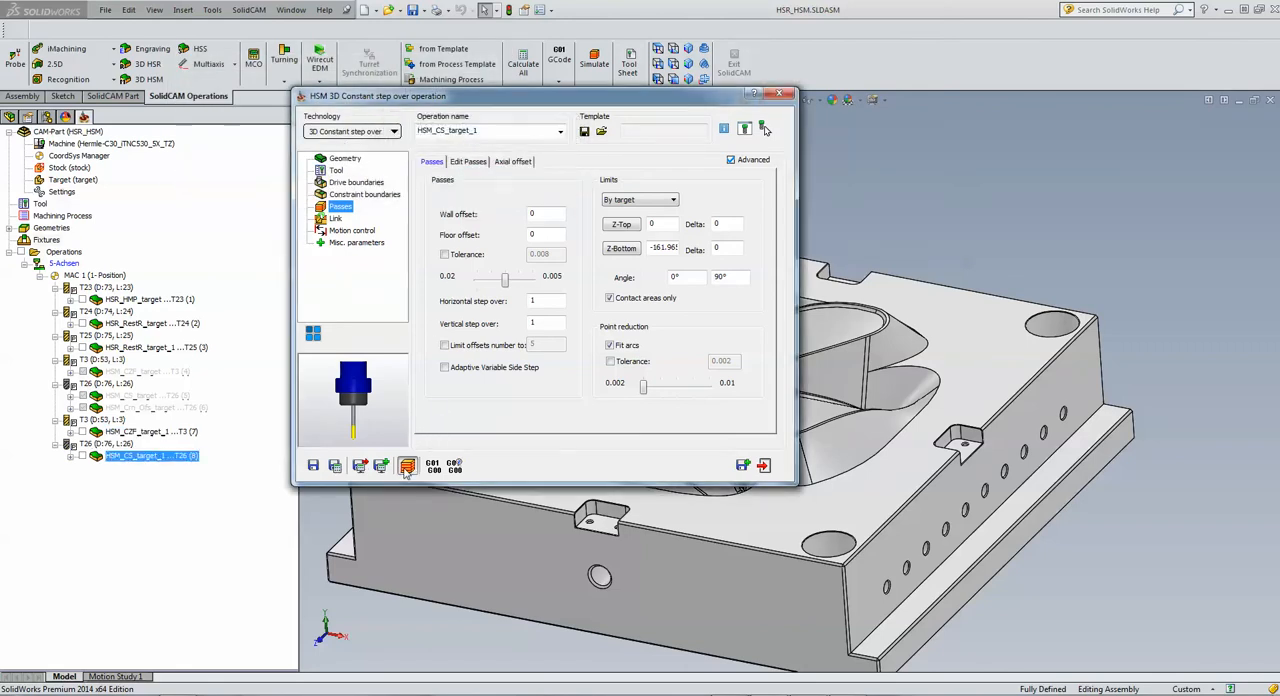
Step: Play the operation's Host CAD simulation and follow the tool paths over the blade faces
click(406, 467)
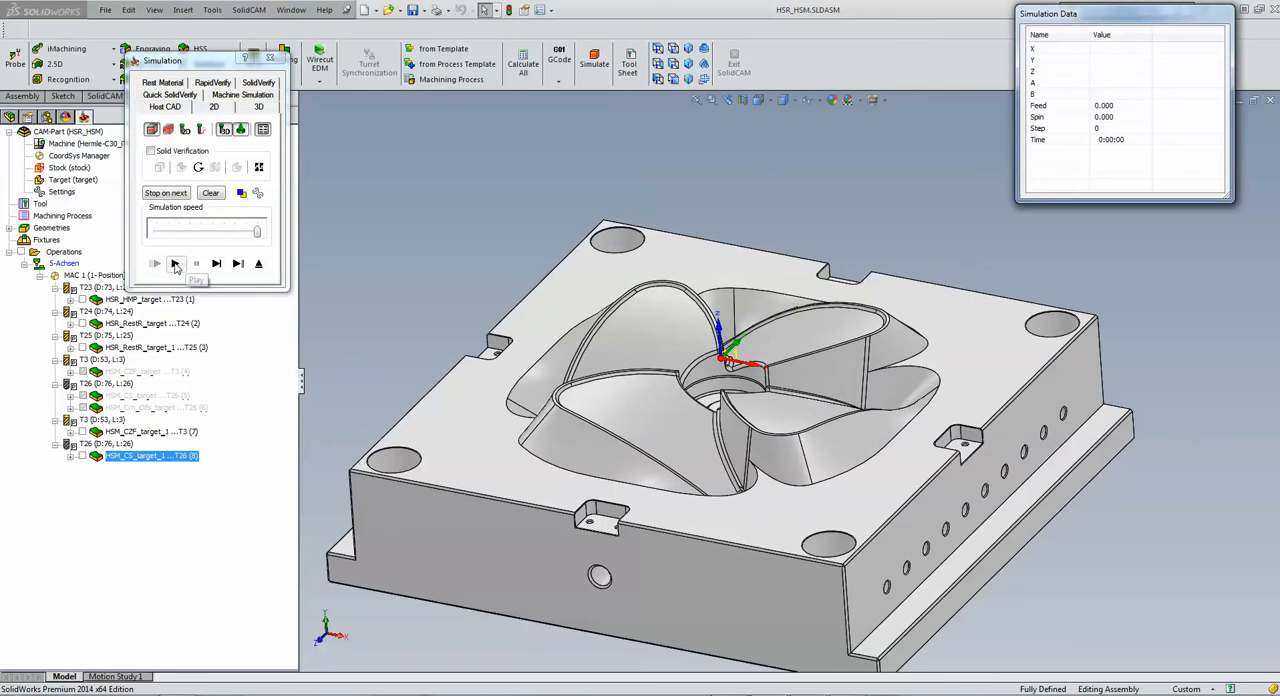
click(175, 264)
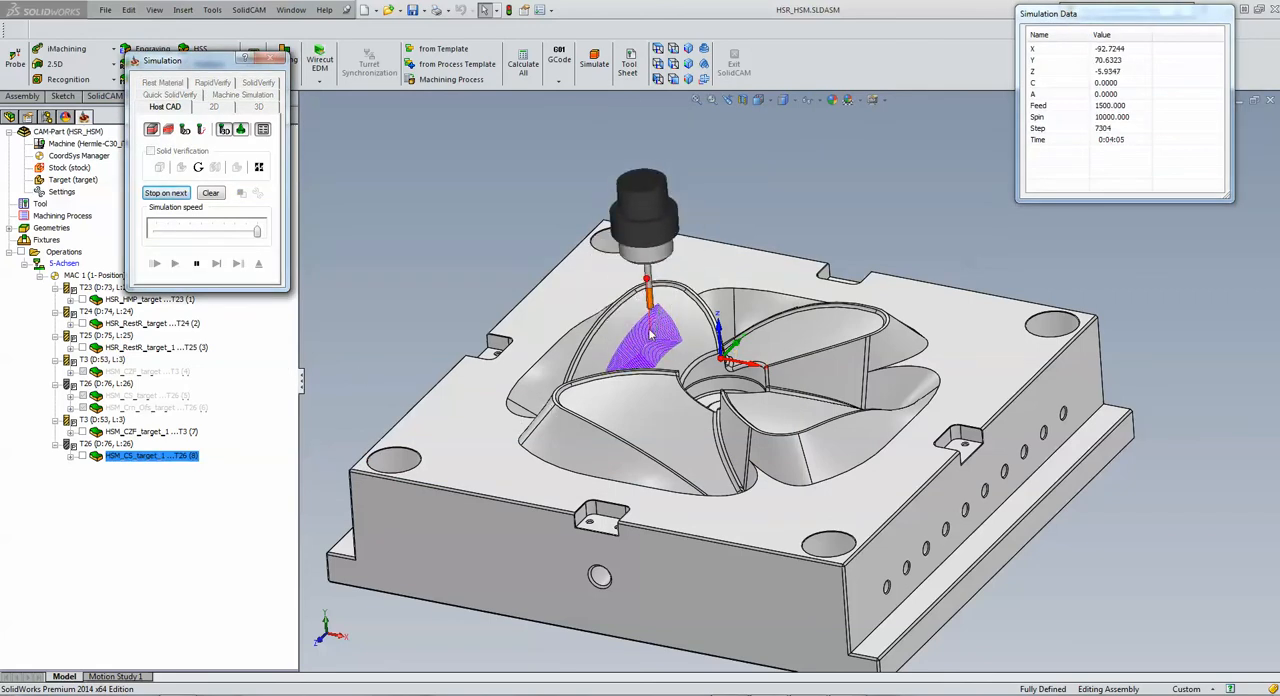
scroll(666, 356, down, 10)
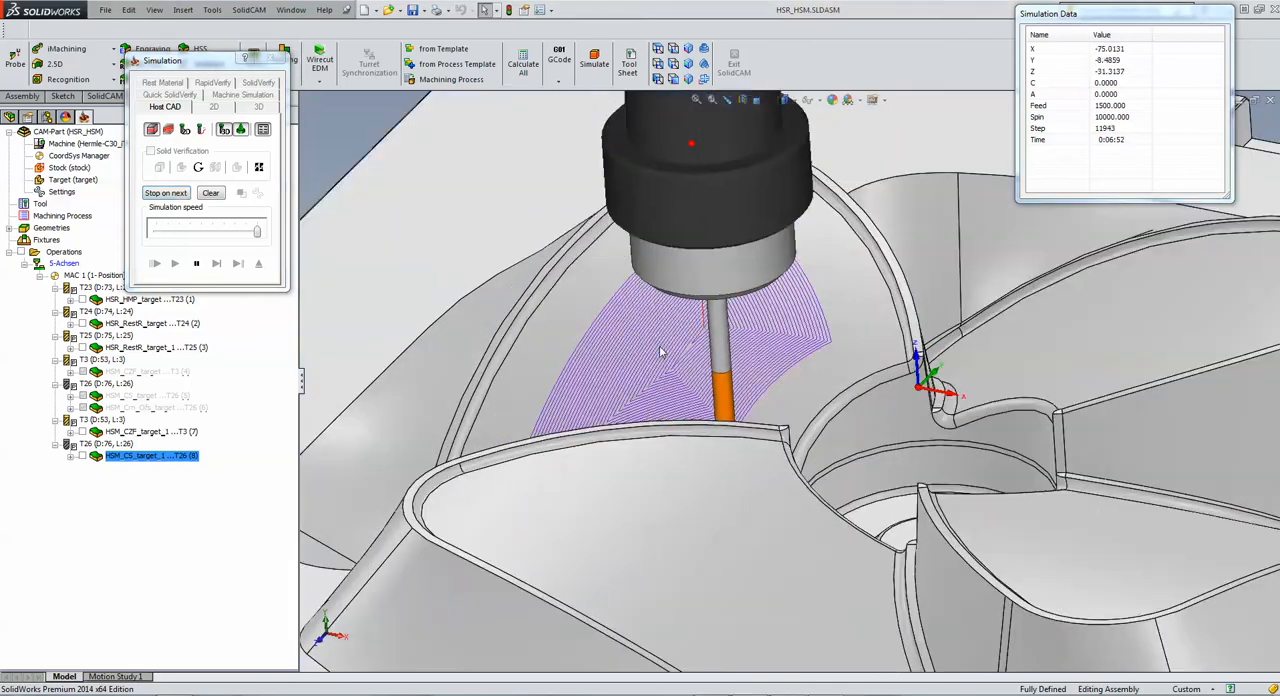
middle_drag(666, 356, 688, 398)
scroll(688, 398, up, 5)
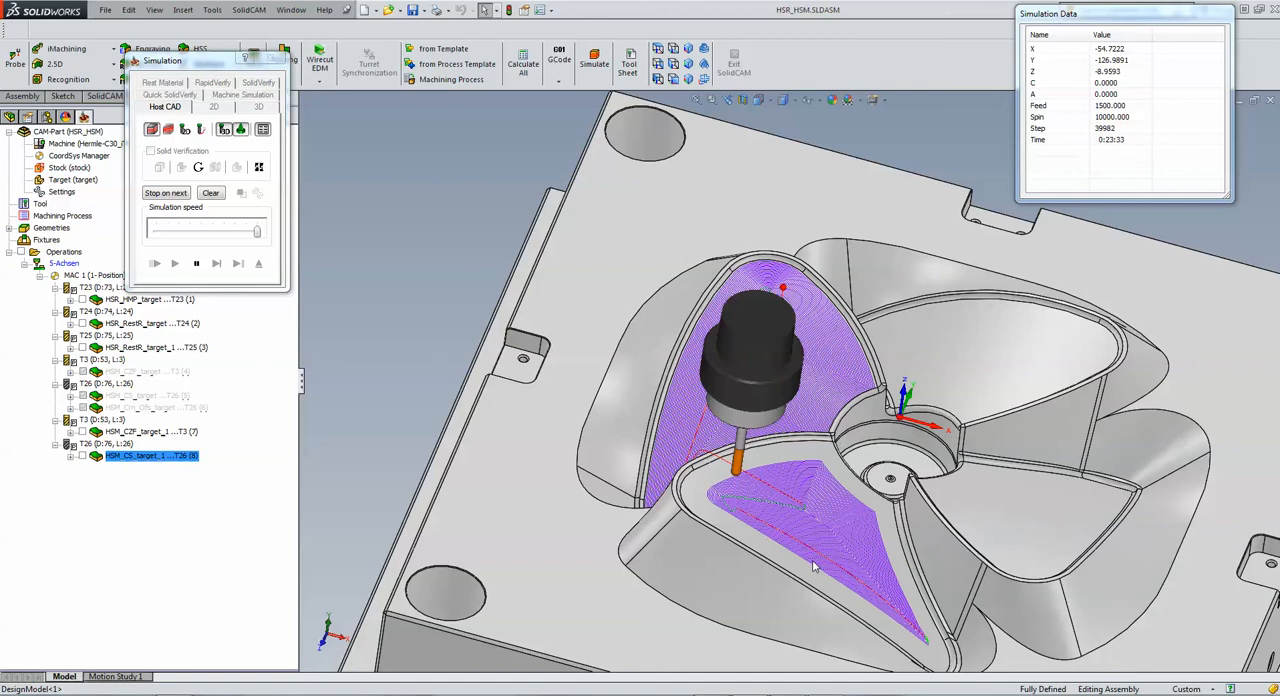
scroll(812, 561, up, 1)
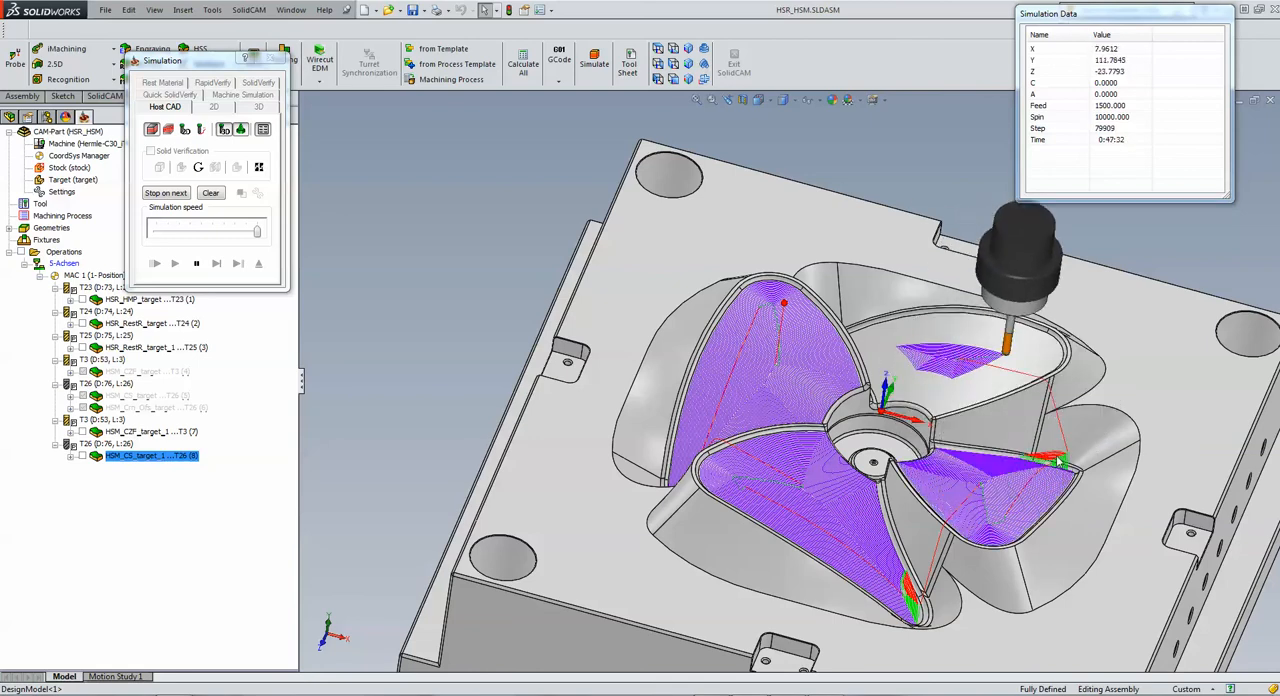
Step: Pause the simulation and examine the red and green moves at the front blade's narrow tip up close
click(196, 263)
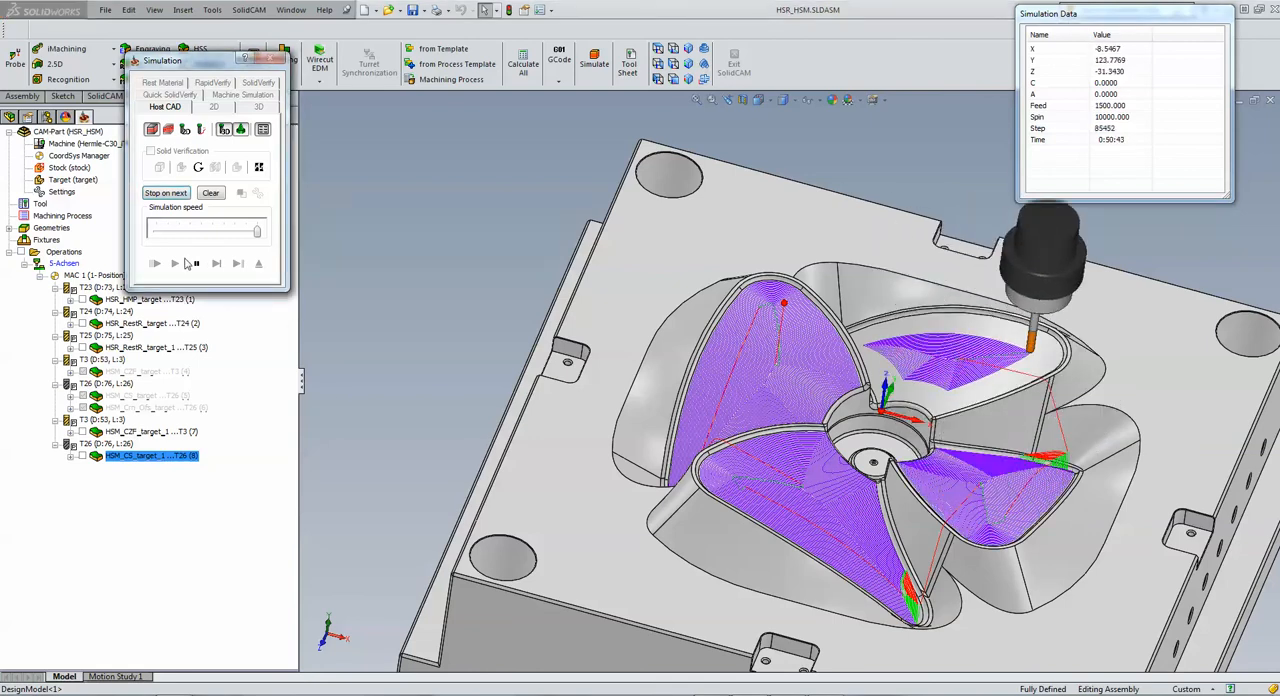
click(313, 403)
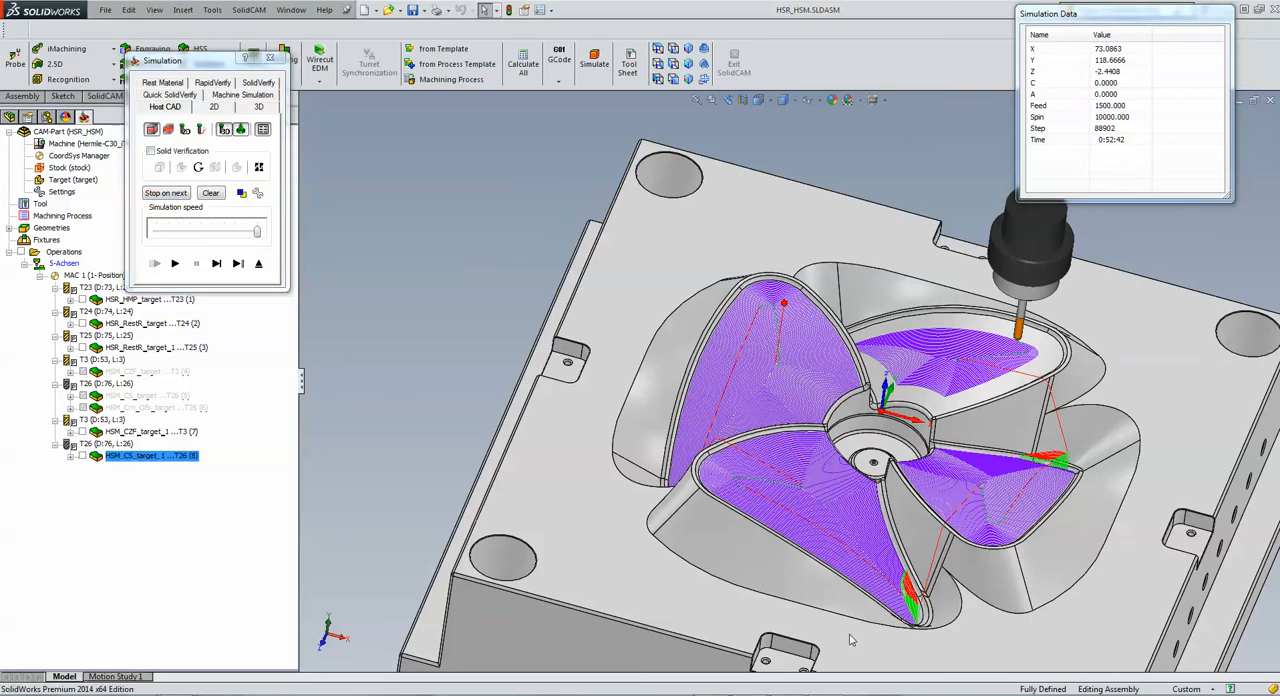
scroll(922, 667, down, 3)
scroll(903, 590, down, 5)
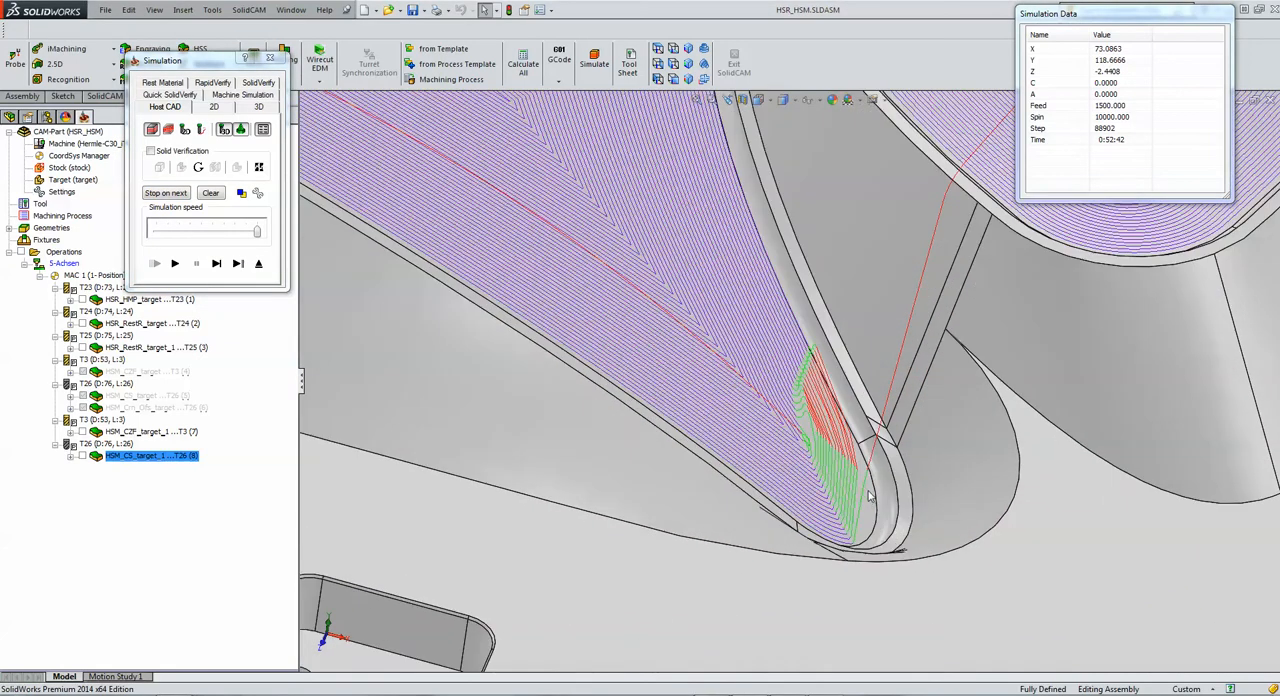
Step: Resume the simulation with the whole mould in view and pause it while the tool machines the last blade face
scroll(802, 493, up, 2)
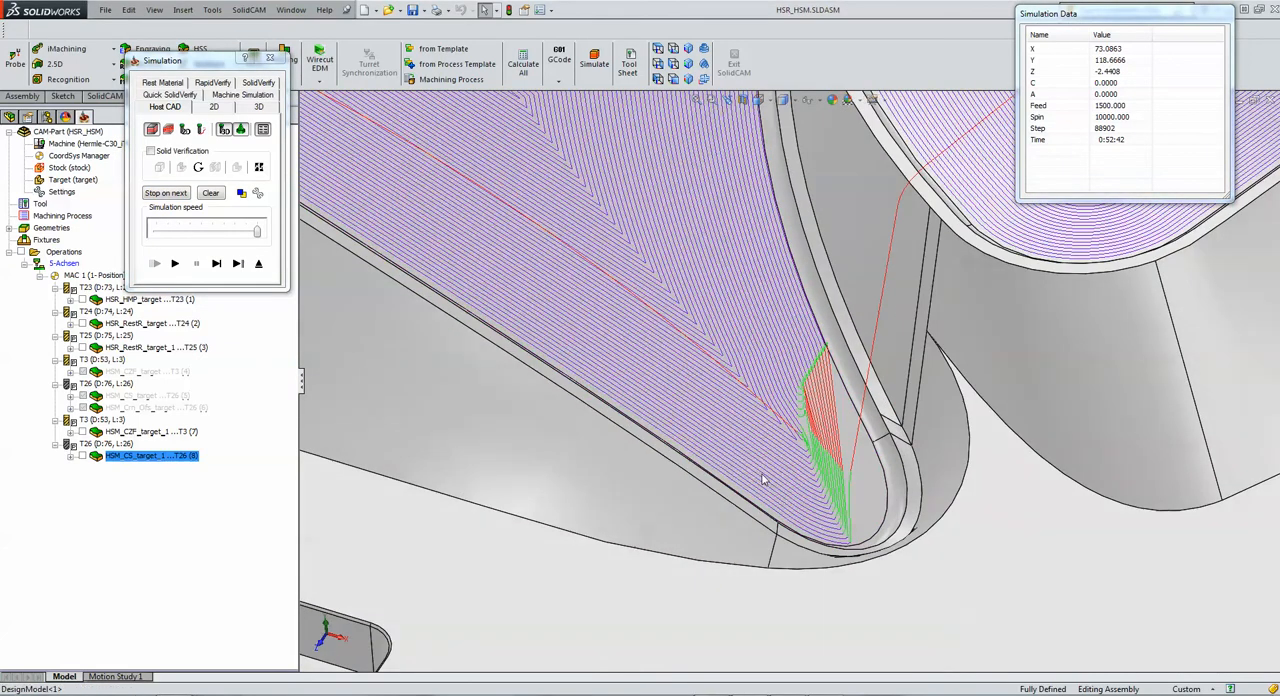
scroll(804, 444, up, 3)
scroll(805, 443, up, 1)
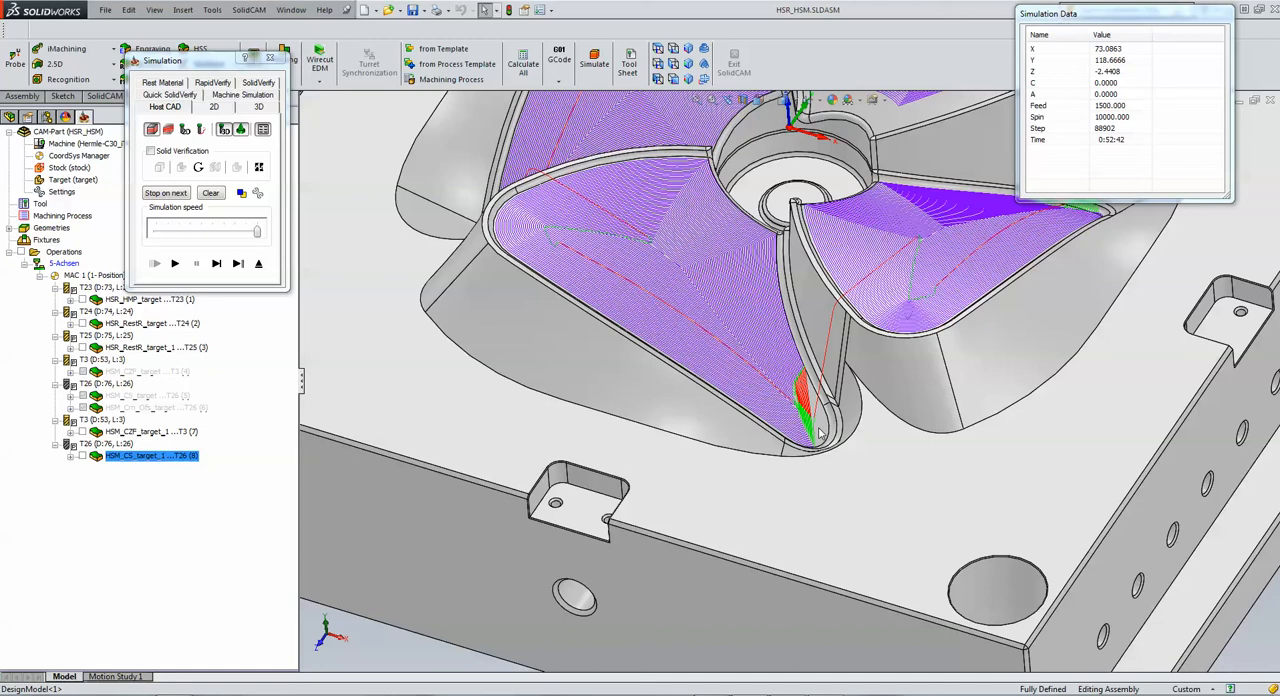
key(f)
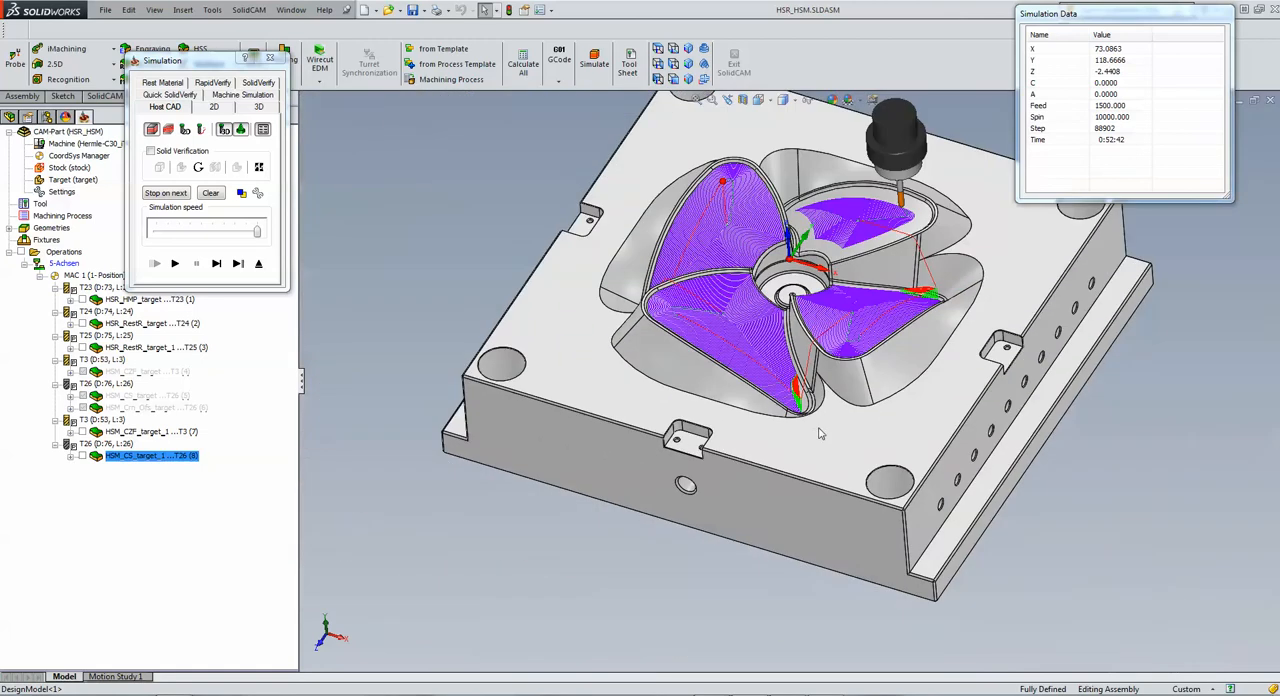
click(216, 264)
click(178, 265)
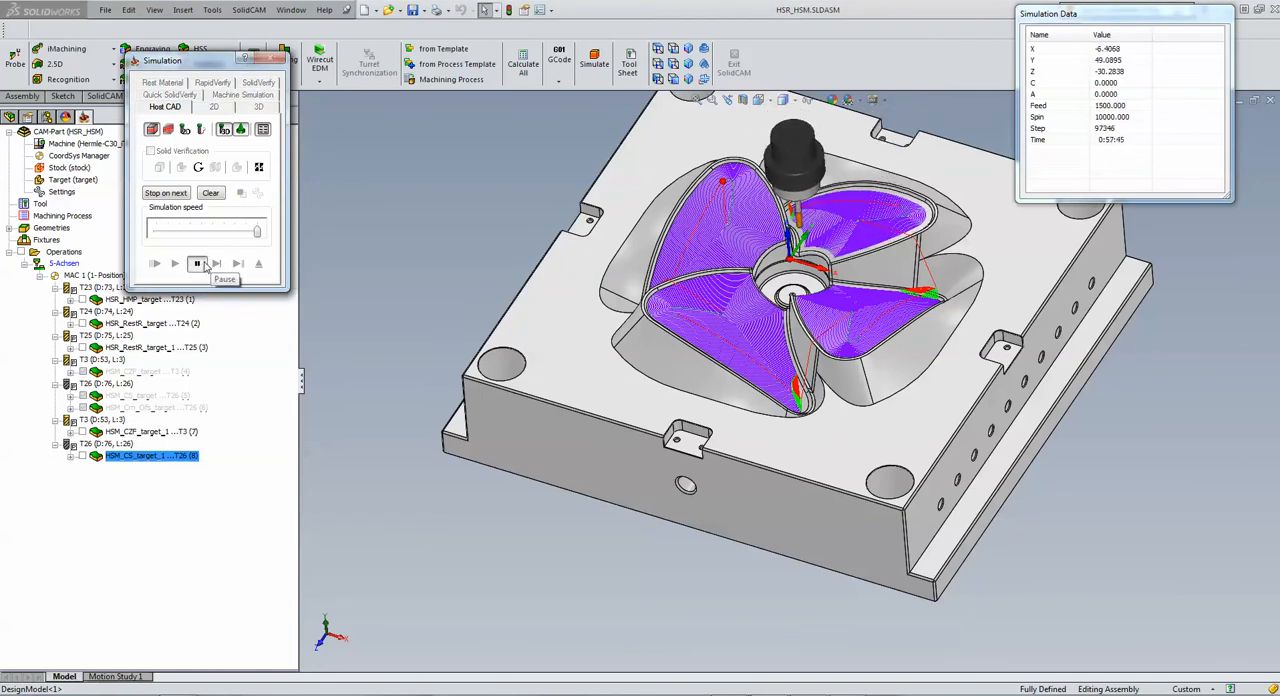
click(198, 264)
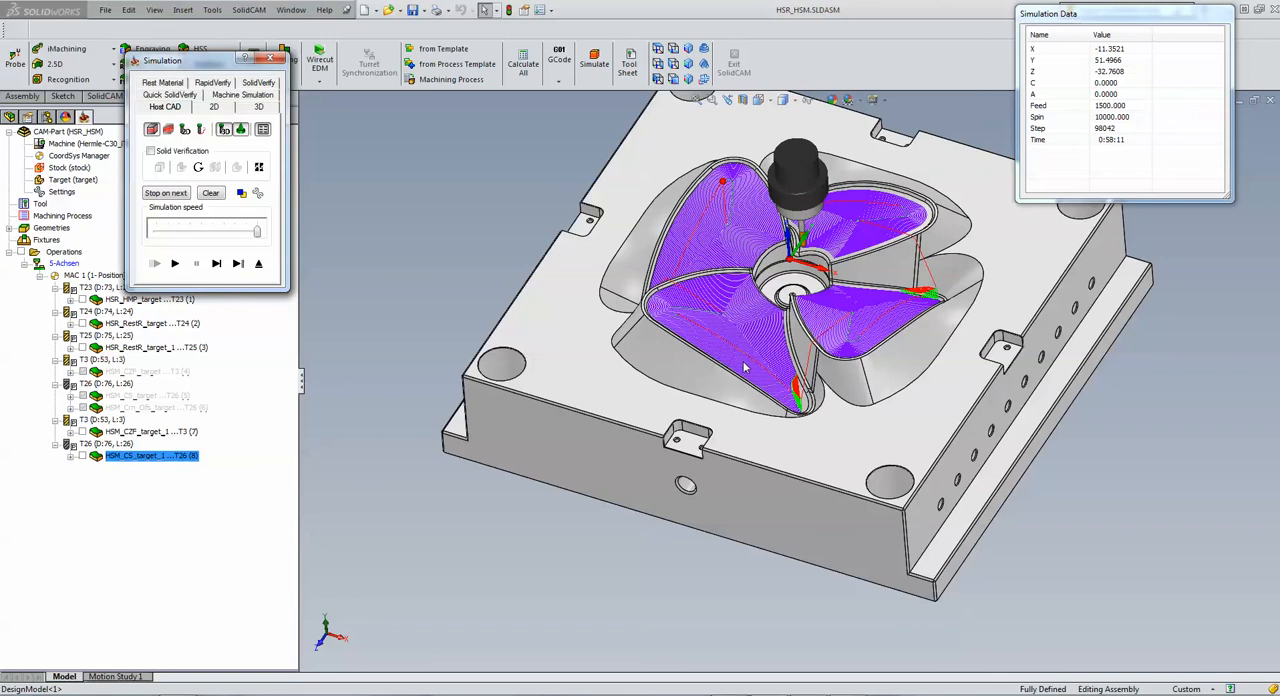
Step: Examine the tool paths on all four blade faces from the opposite side and from above, and exit the simulation
click(511, 191)
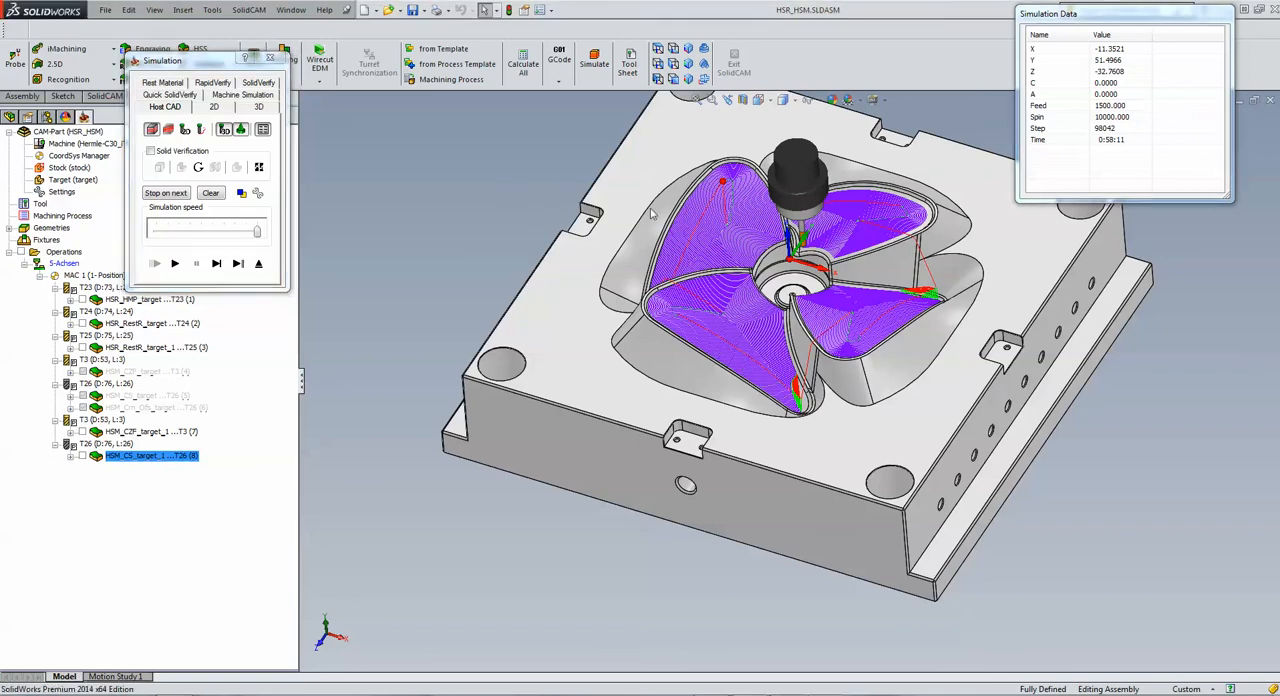
middle_drag(650, 210, 930, 485)
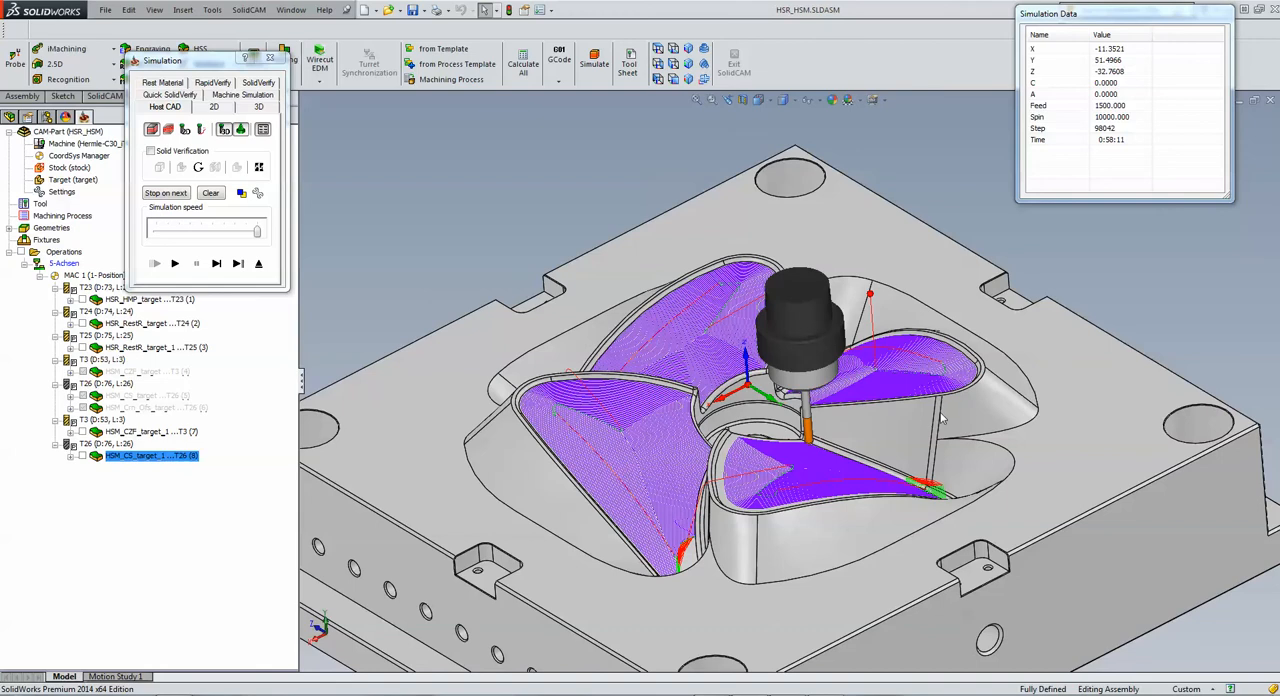
middle_drag(944, 412, 965, 472)
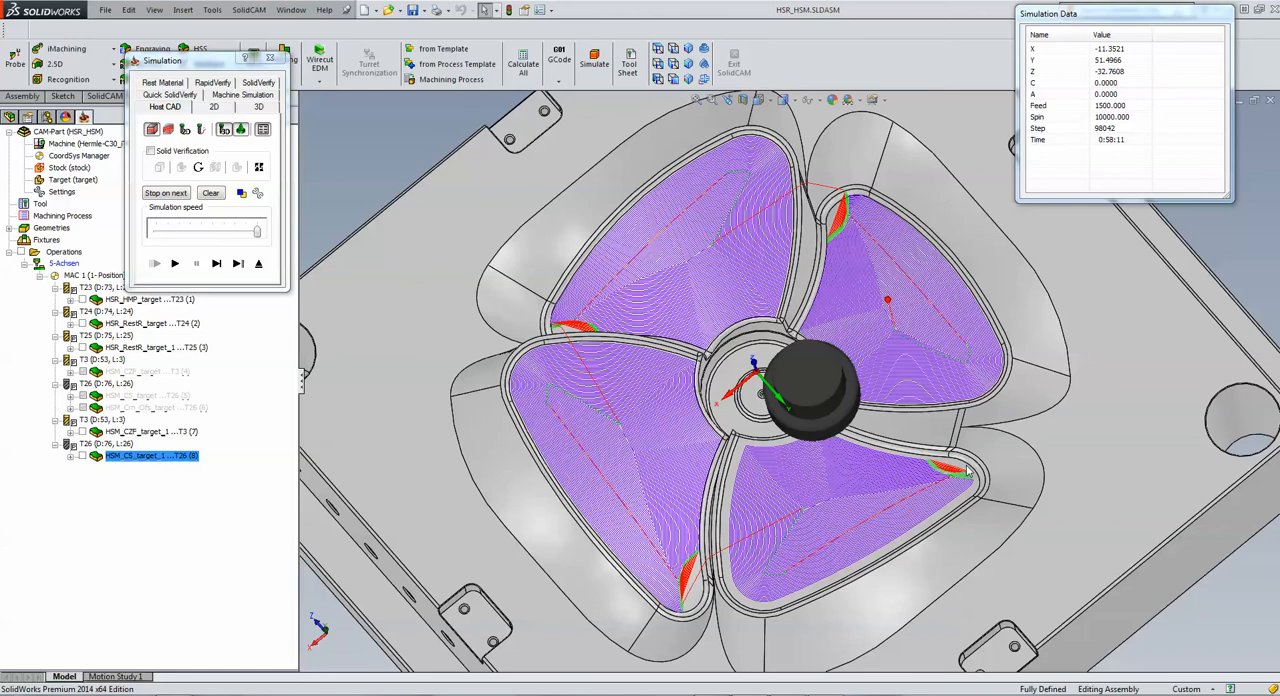
click(259, 266)
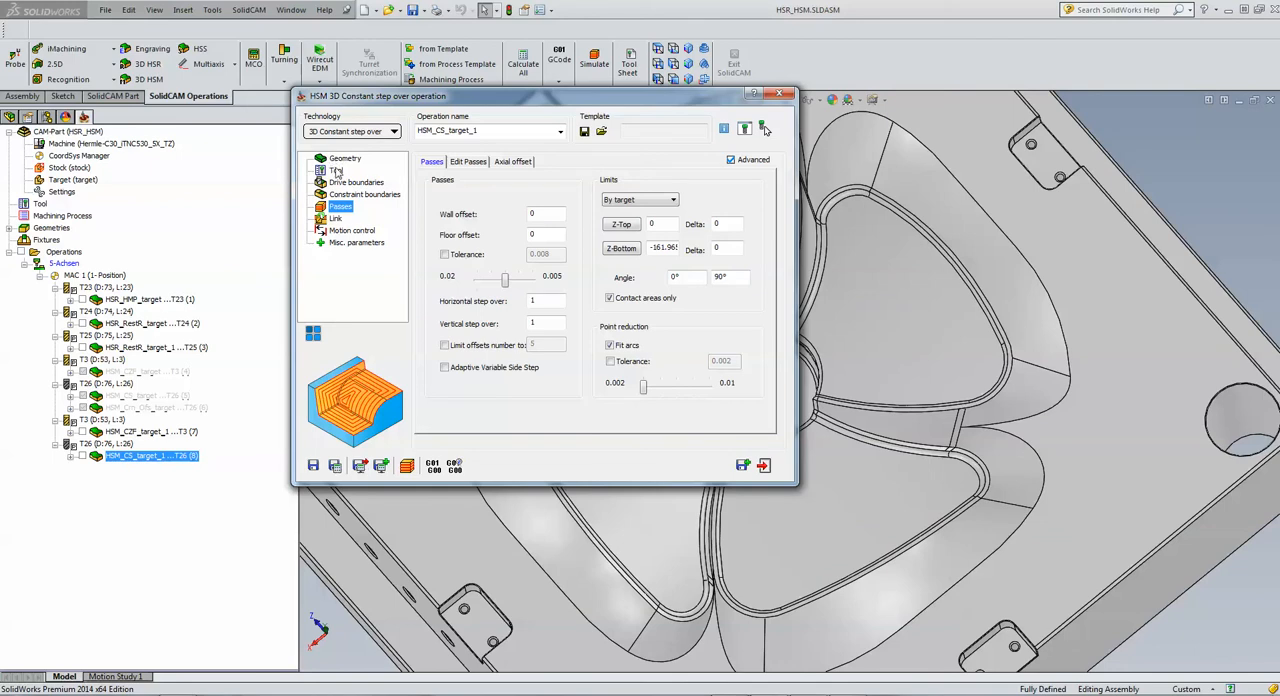
Step: Change the operation's tool to 6 mm ball nose mill number 1 with 70 mm outside holder length, and save and calculate the operation
click(337, 171)
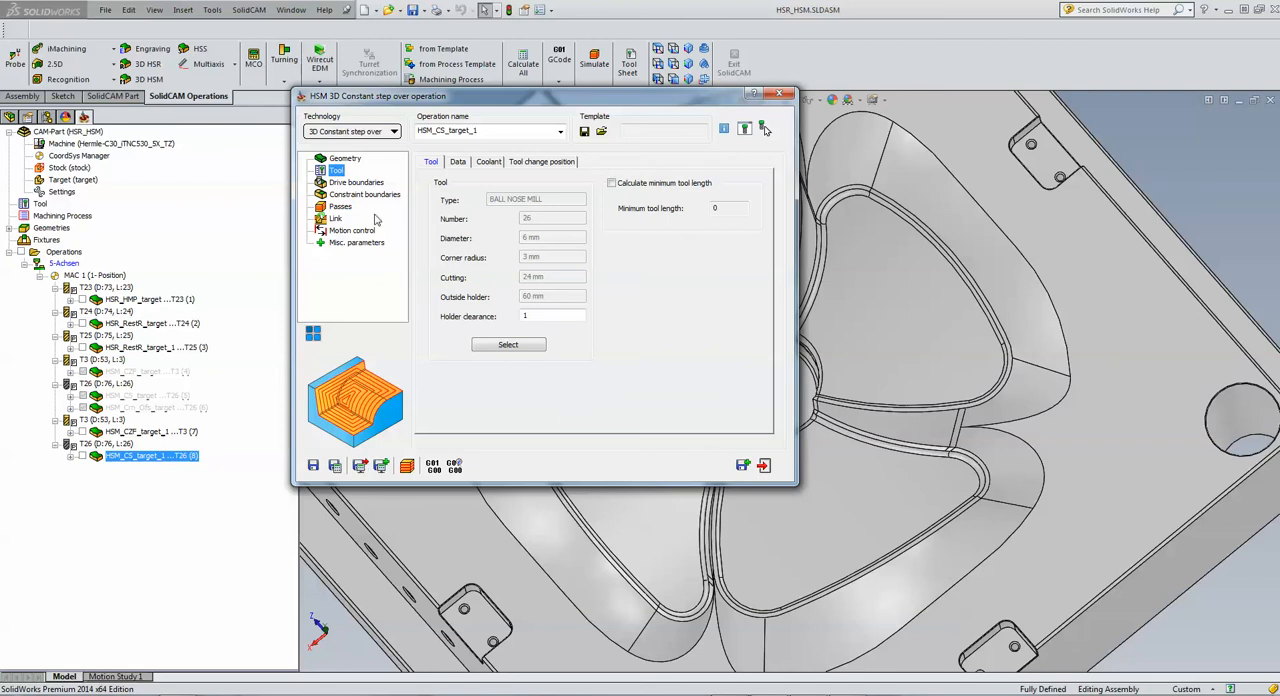
click(508, 345)
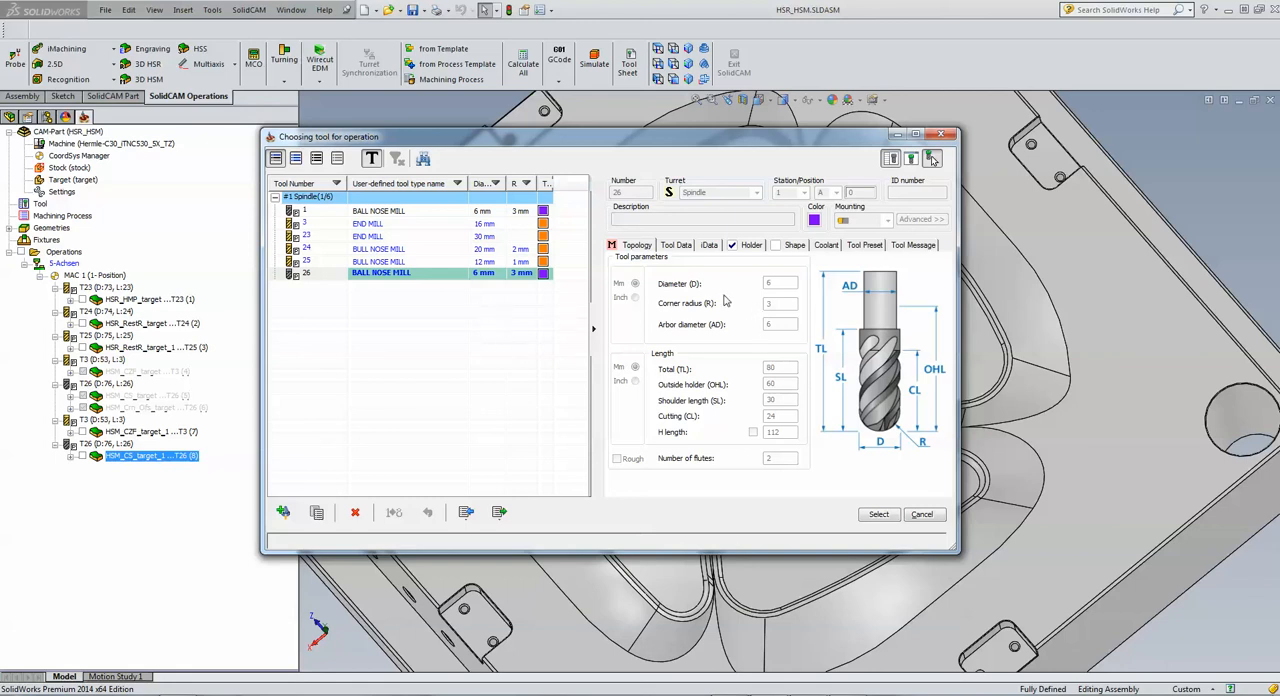
click(380, 212)
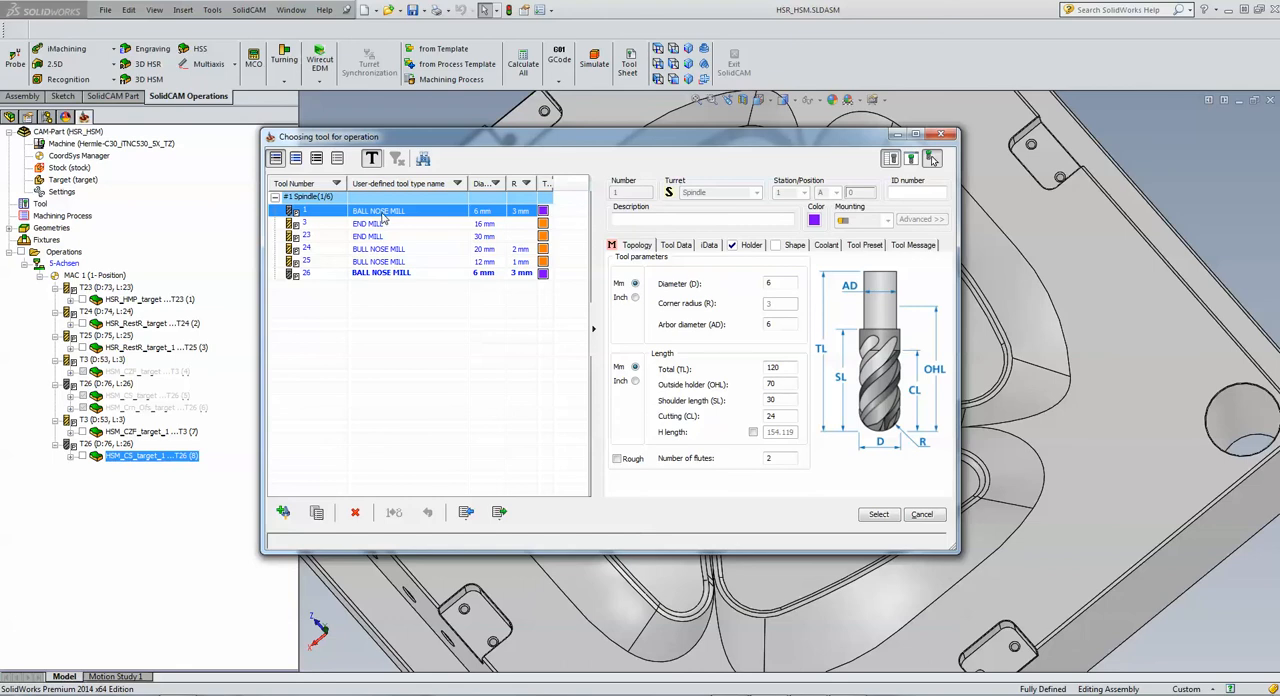
click(750, 246)
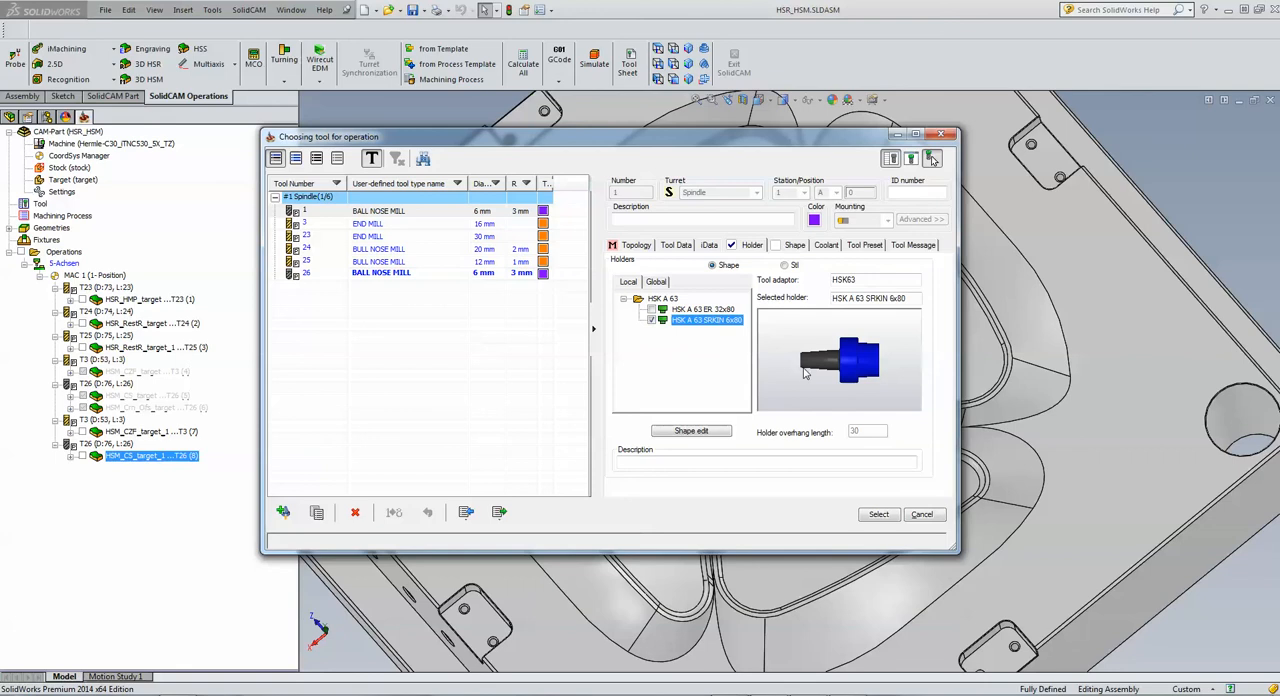
click(640, 246)
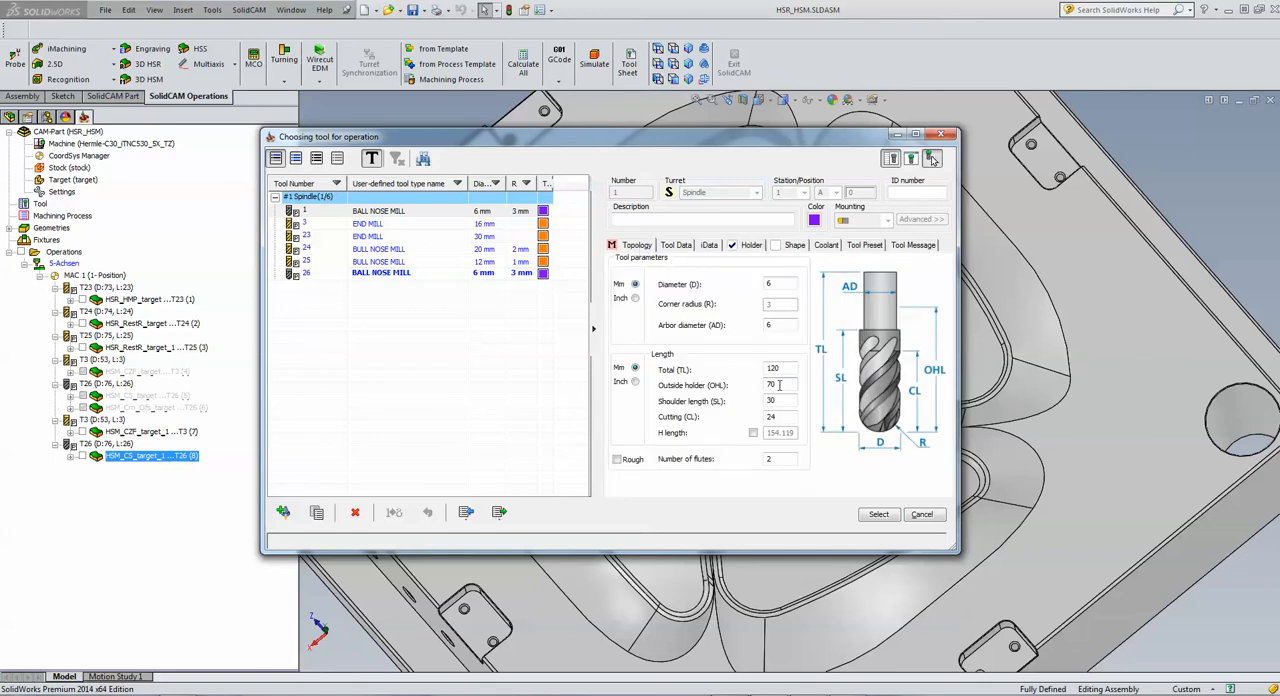
click(880, 516)
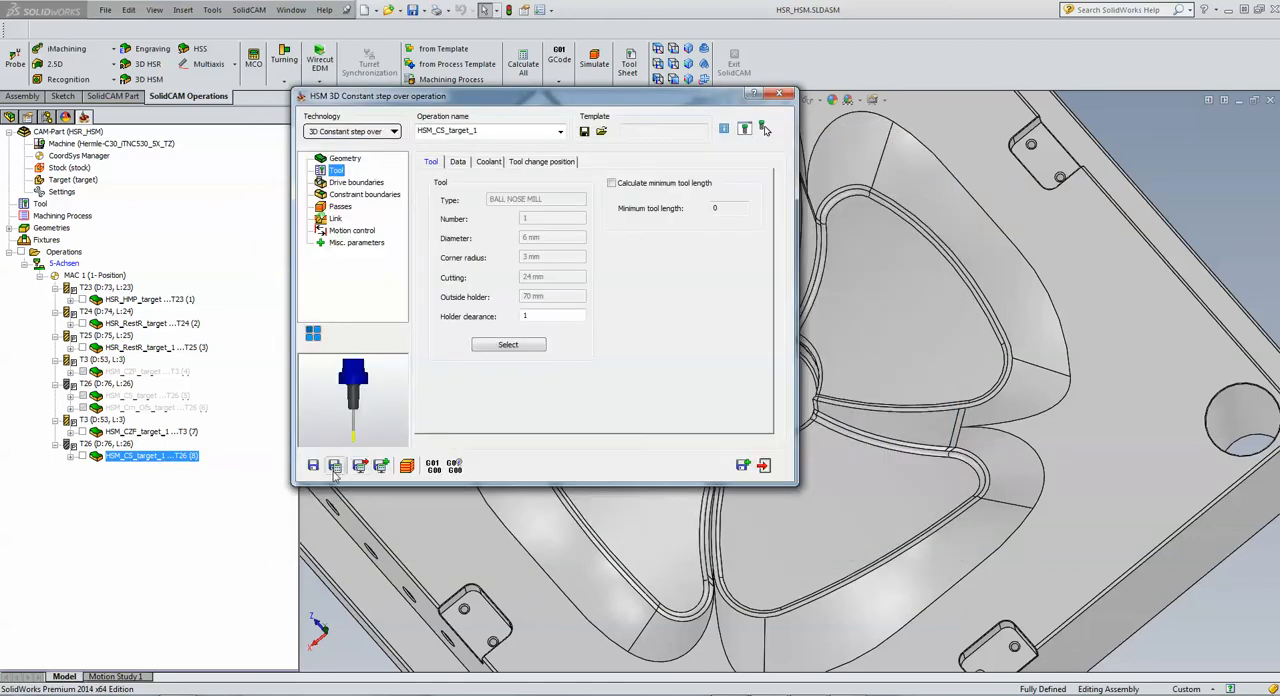
click(334, 465)
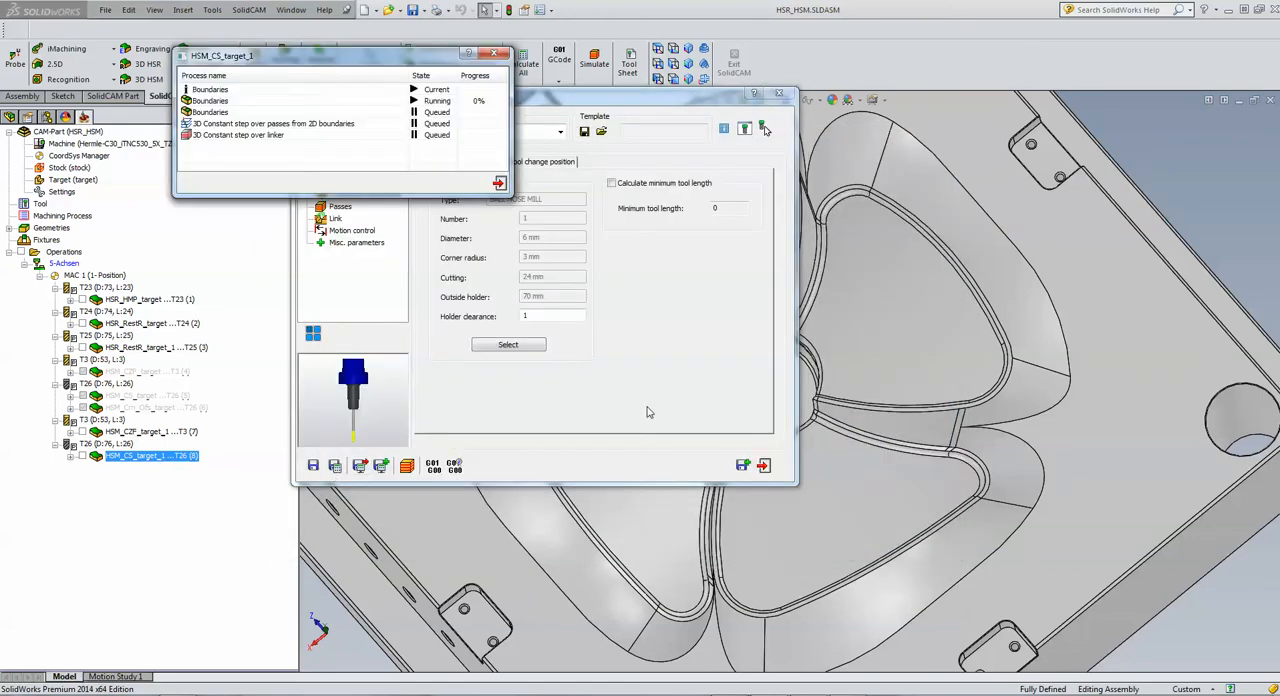
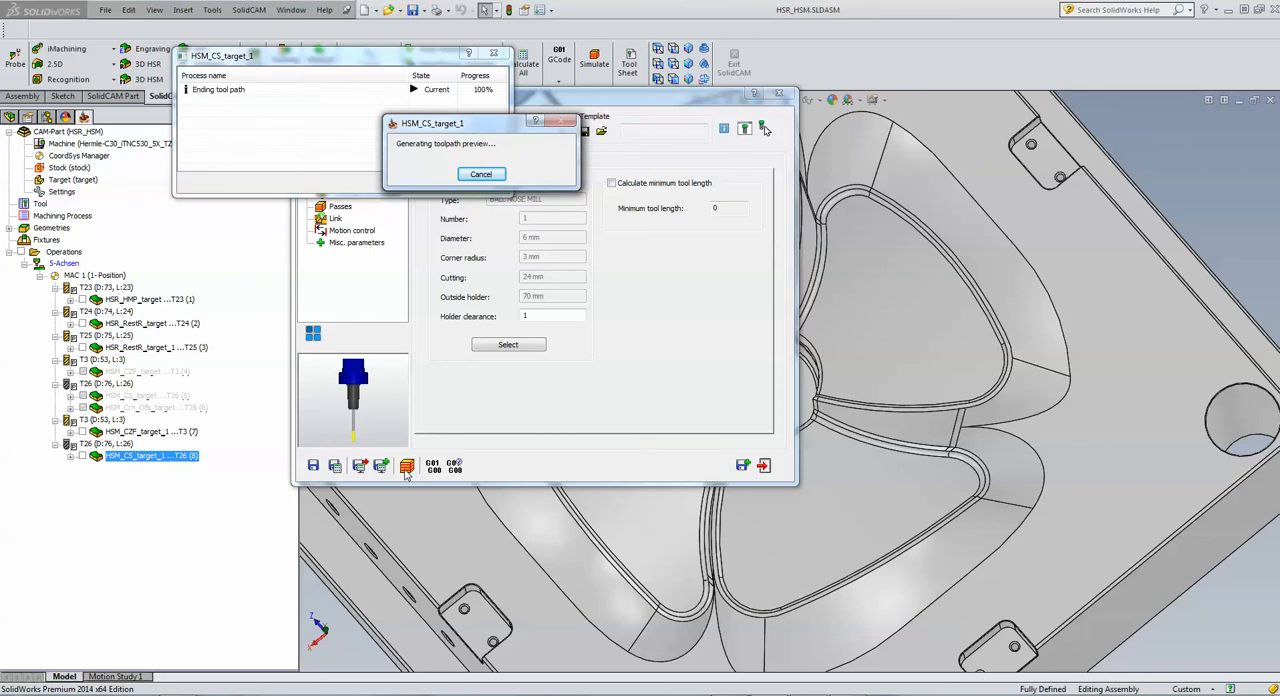
Step: Simulate the recalculated 3D constant step over operation and watch the tool machine the blade faces from two sides of the mould
click(407, 467)
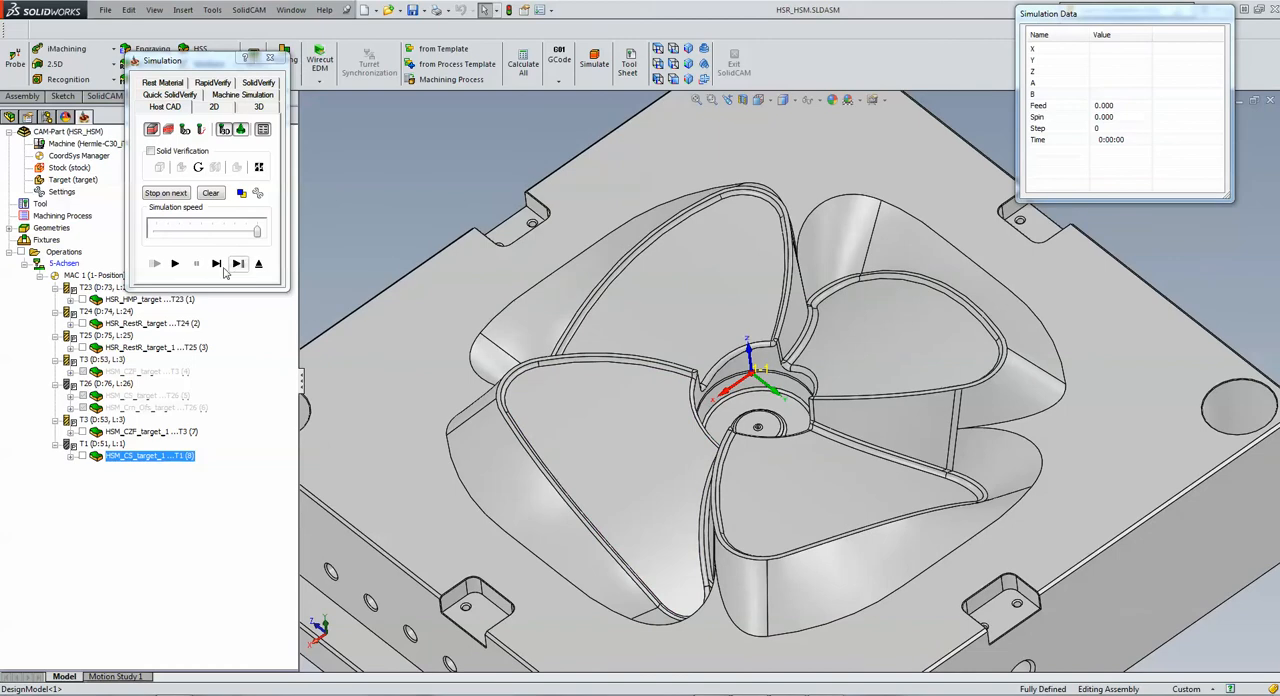
click(174, 263)
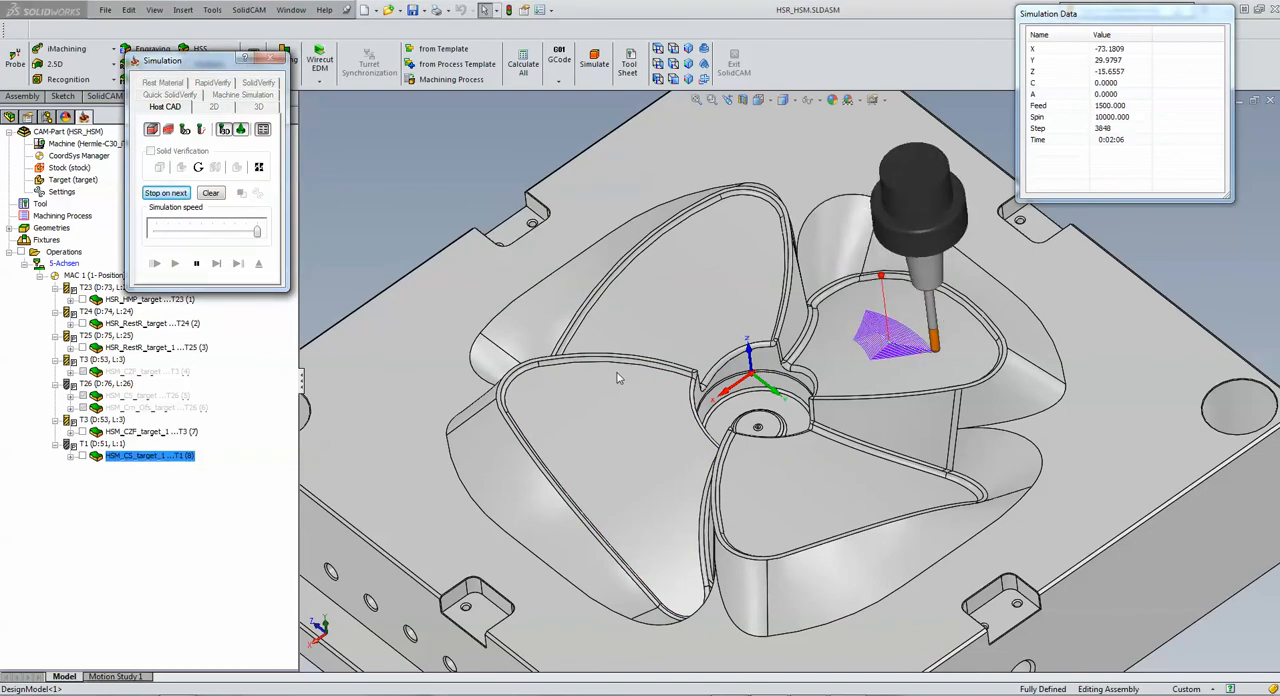
click(732, 394)
scroll(733, 405, up, 5)
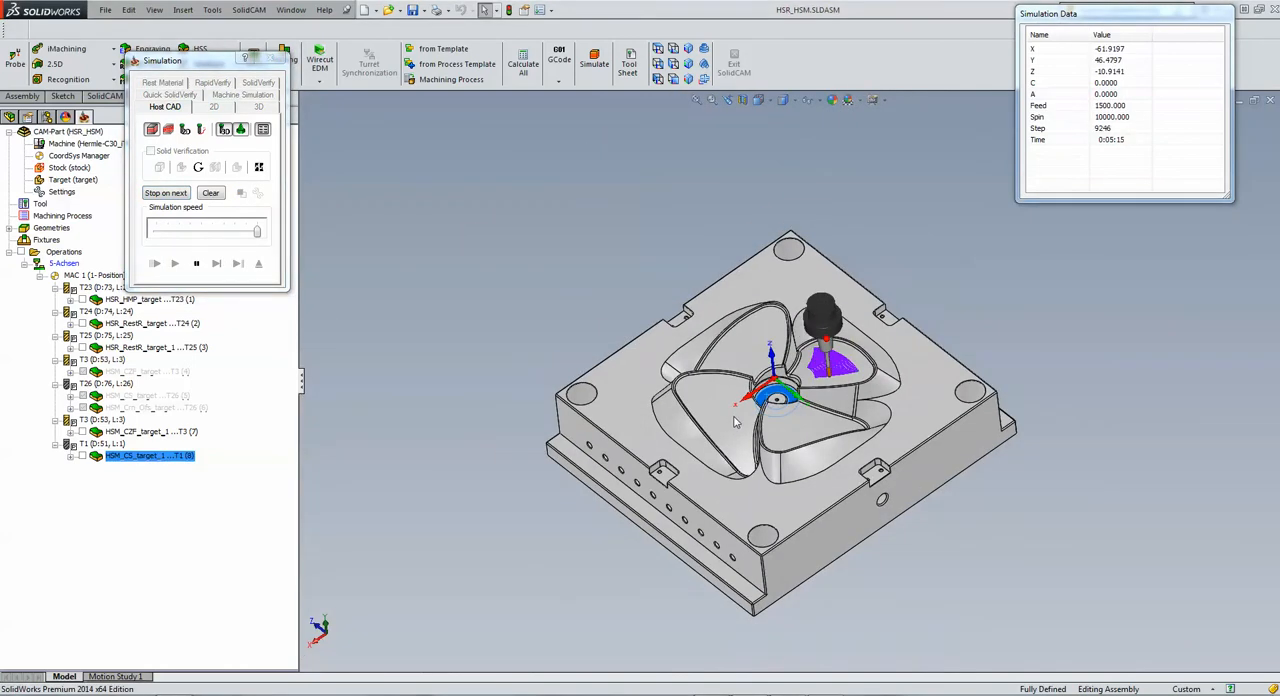
scroll(733, 422, down, 3)
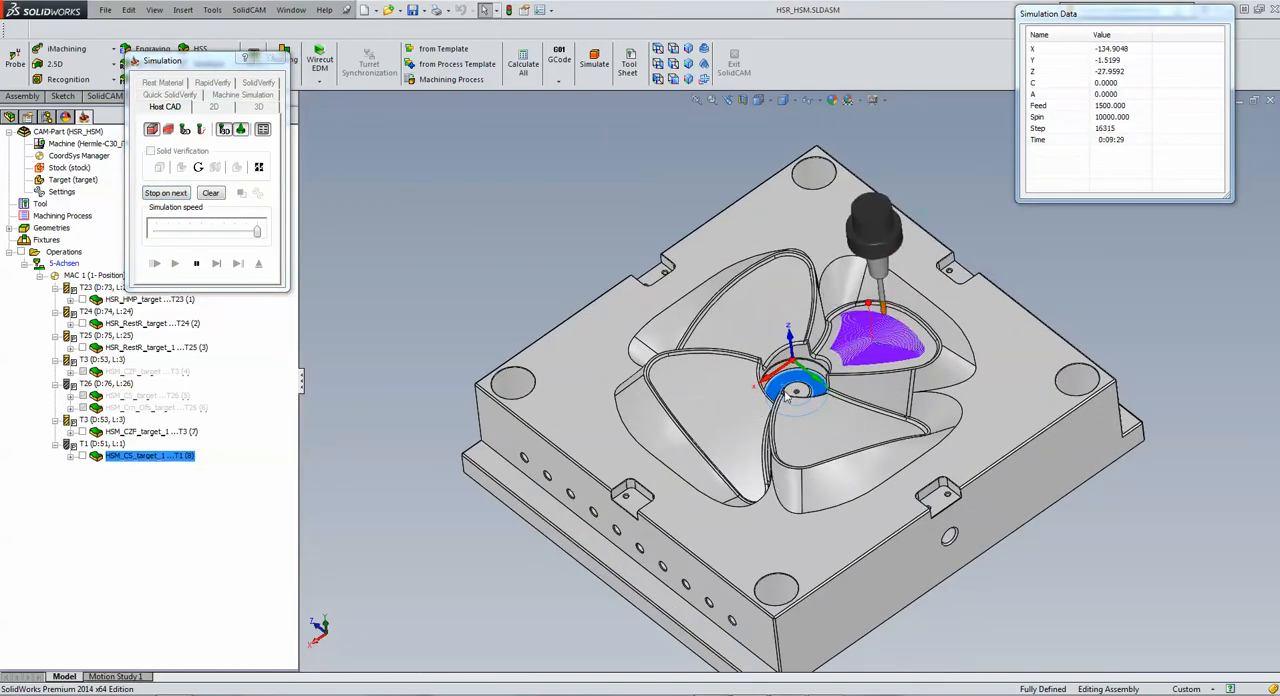
click(689, 49)
scroll(731, 310, down, 4)
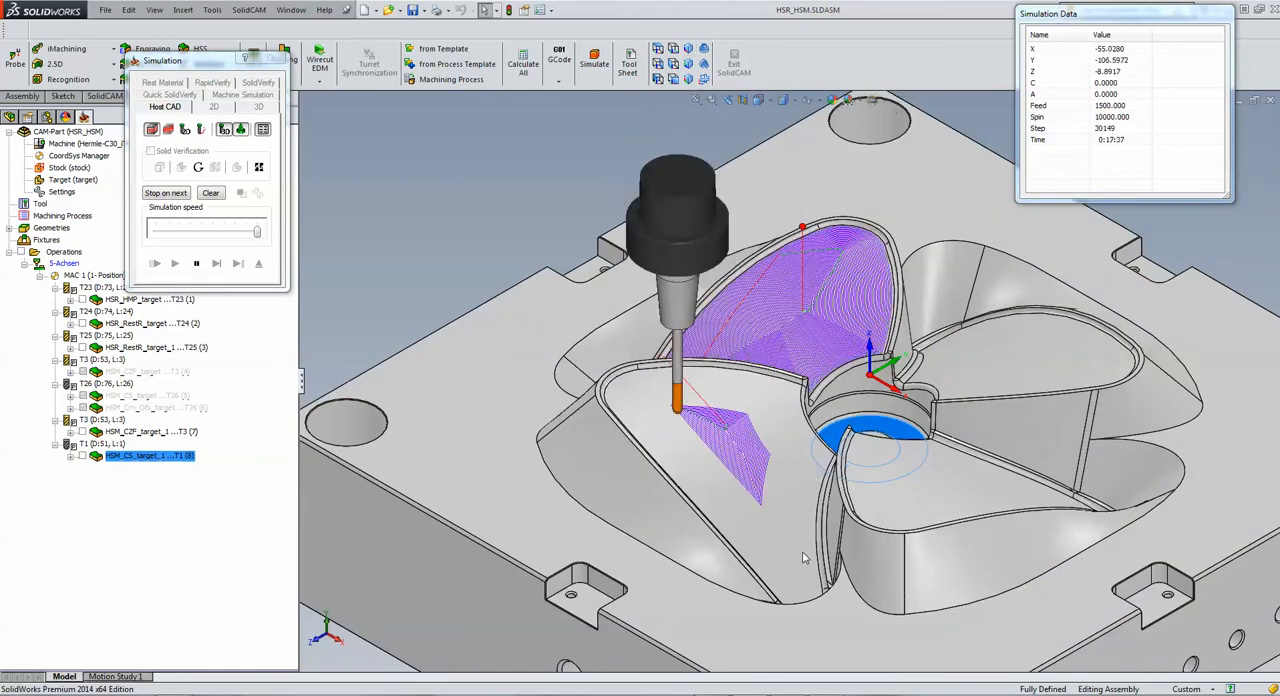
scroll(803, 558, up, 5)
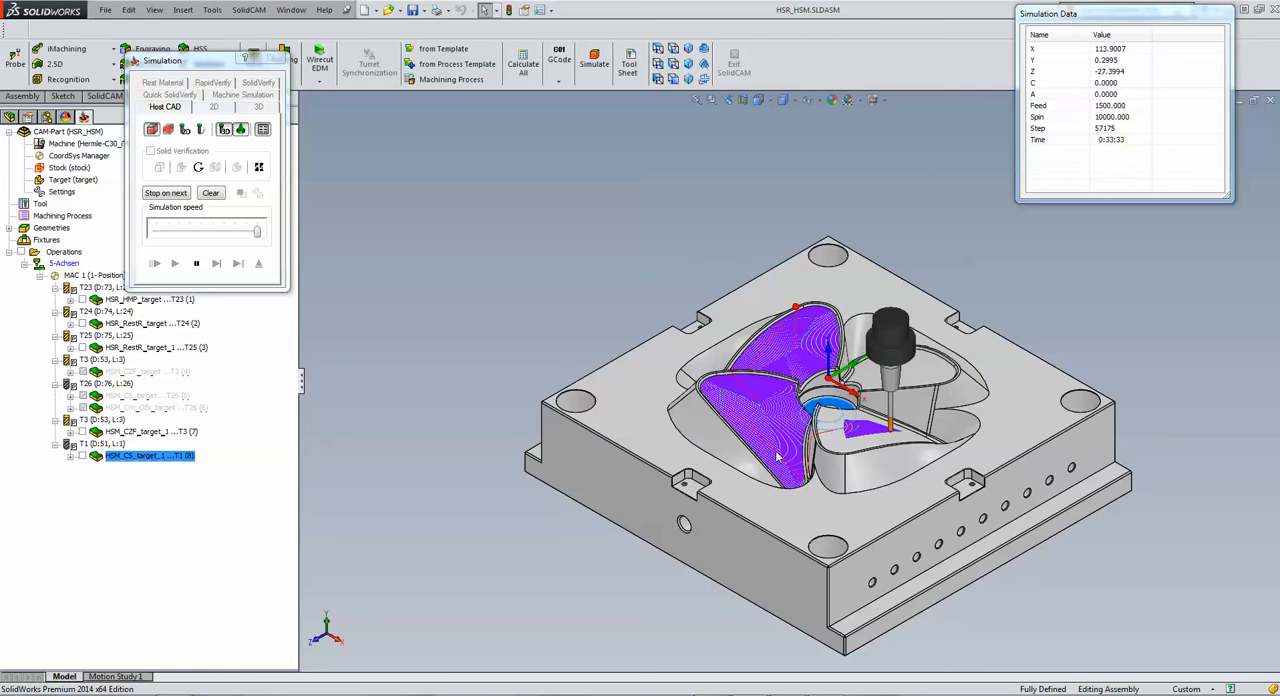
Step: Examine the linking moves at the front blade's narrow tip up close while the simulation continues over the remaining blade faces
middle_drag(777, 457, 822, 518)
scroll(822, 518, down, 2)
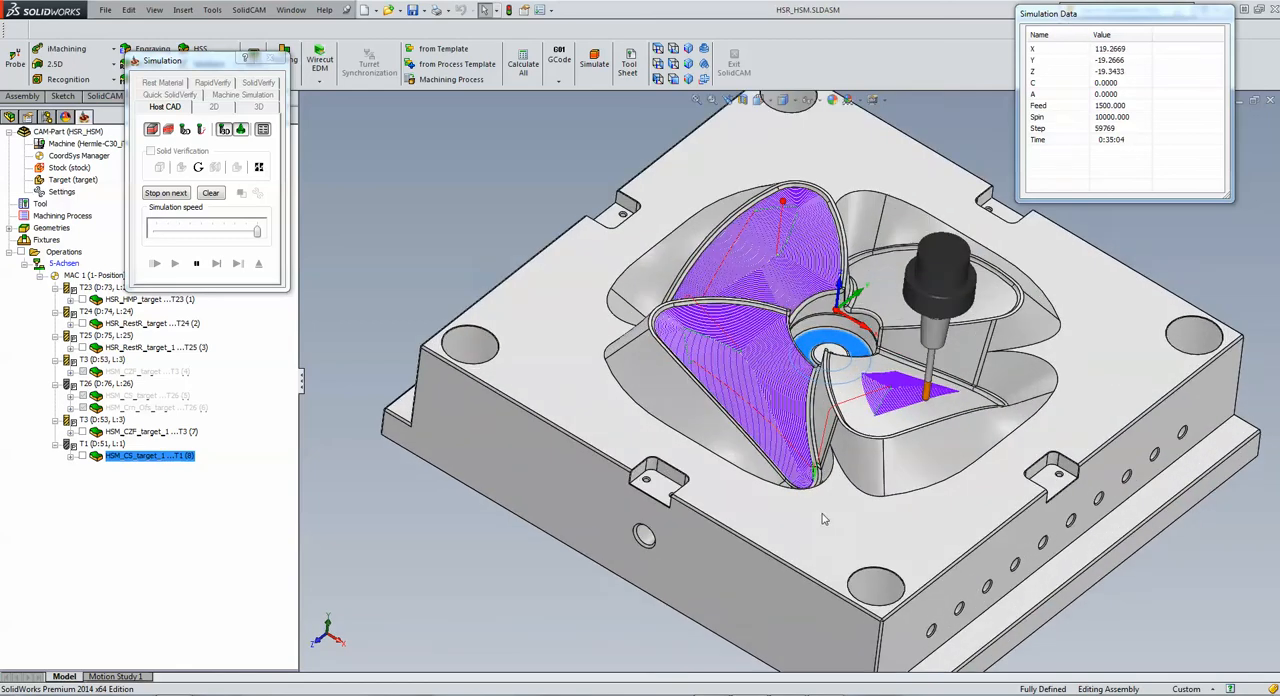
scroll(822, 518, down, 2)
scroll(794, 471, down, 2)
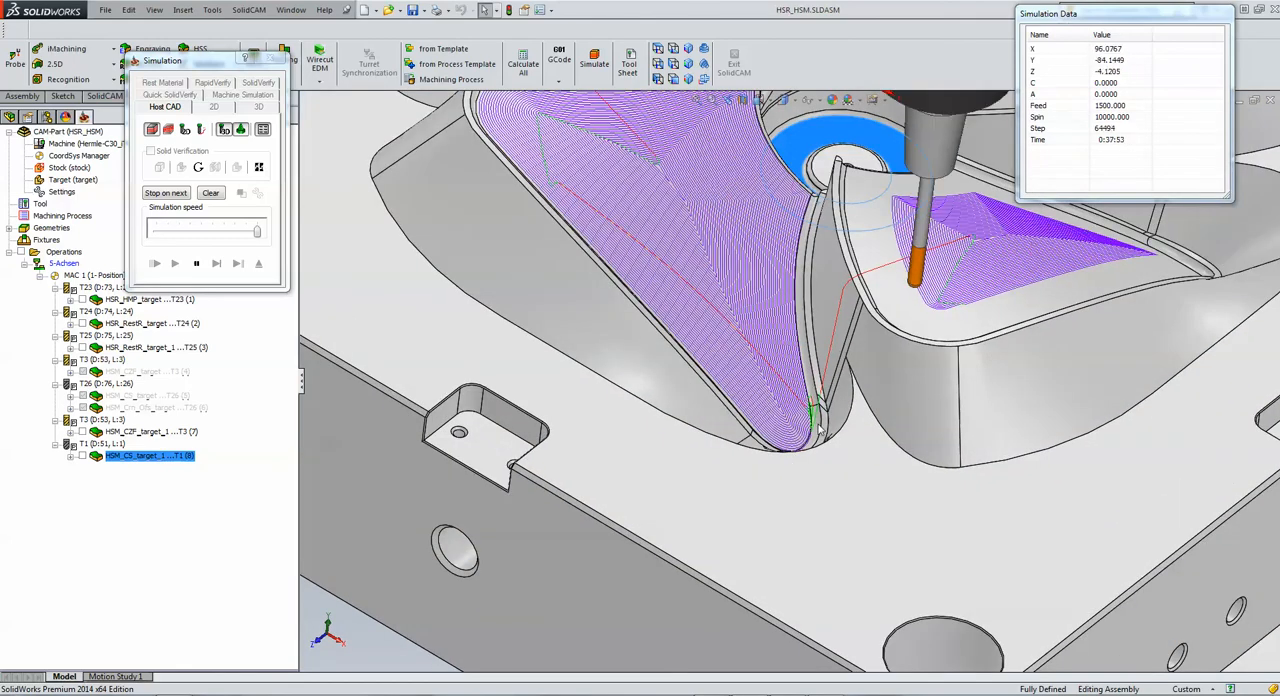
scroll(818, 426, up, 5)
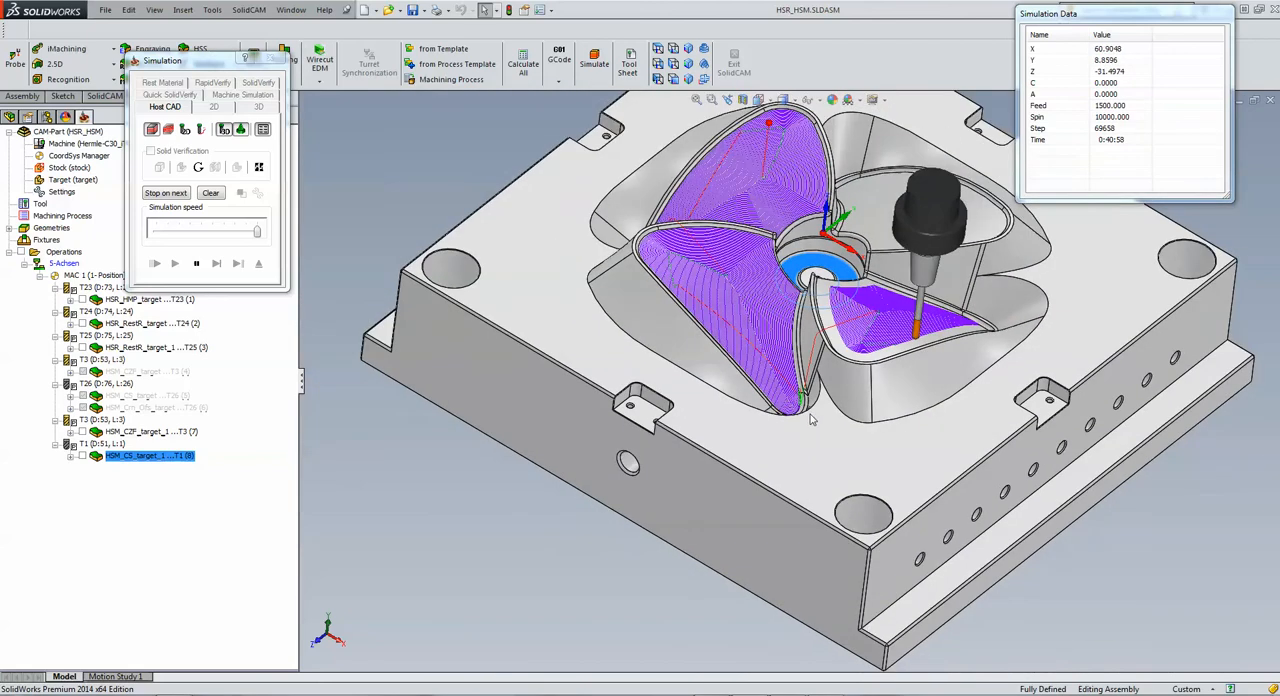
scroll(812, 420, up, 3)
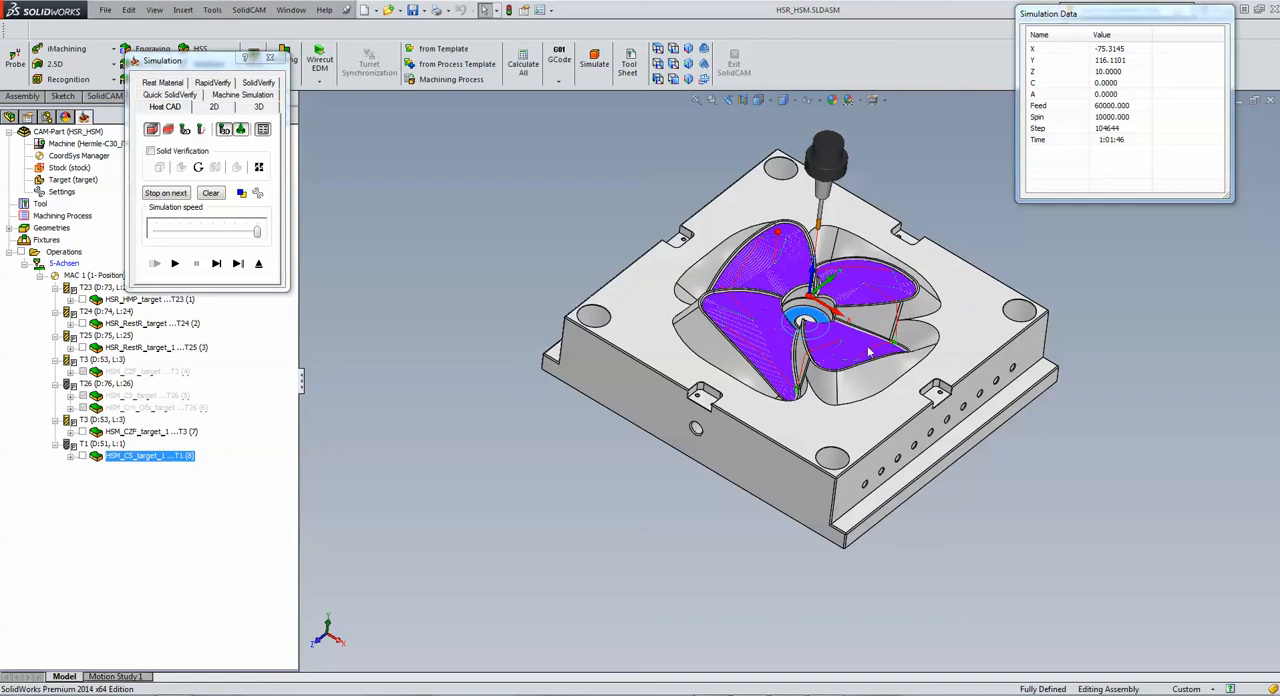
Step: Examine the completed tool paths on all four blade faces, and exit the simulation and the operation
middle_drag(858, 350, 822, 344)
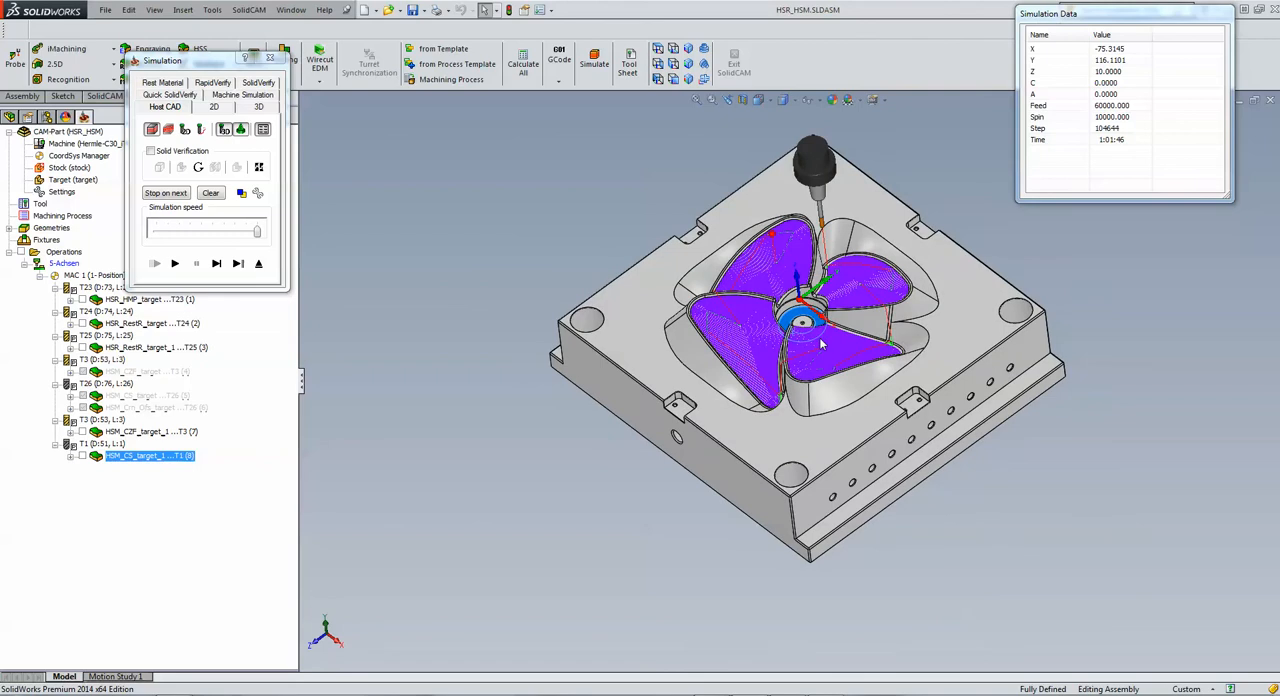
scroll(860, 363, down, 3)
scroll(862, 361, up, 5)
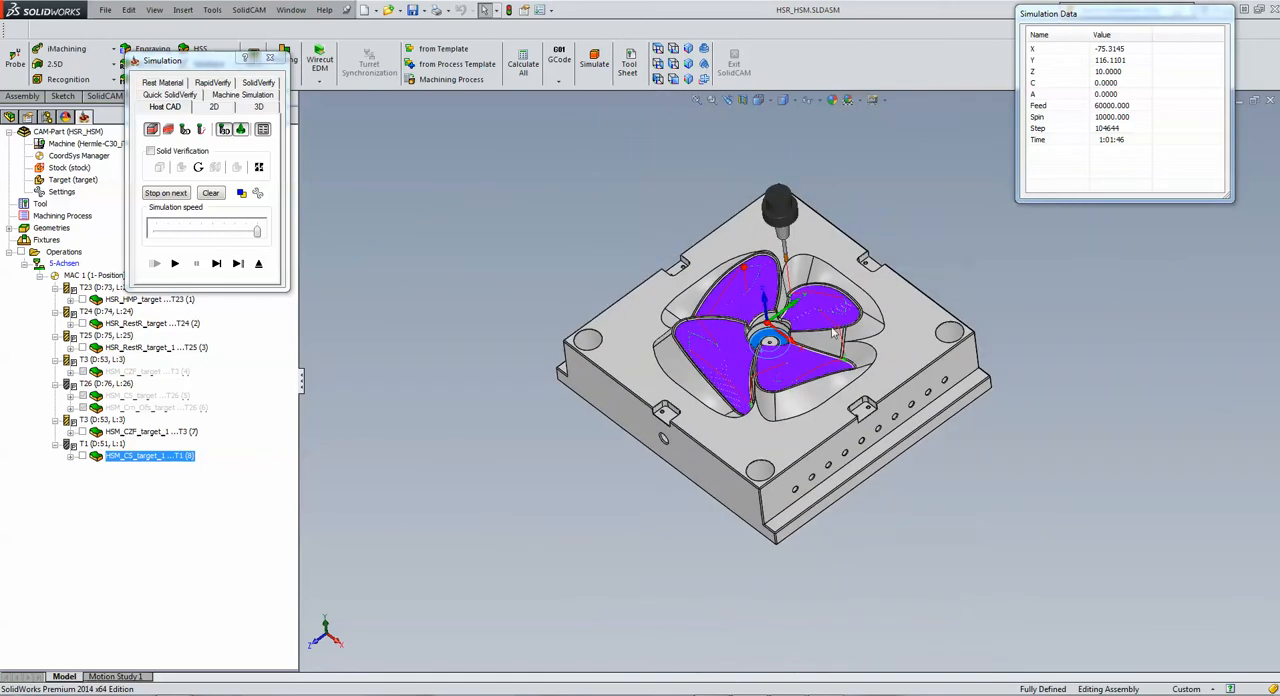
scroll(834, 334, down, 4)
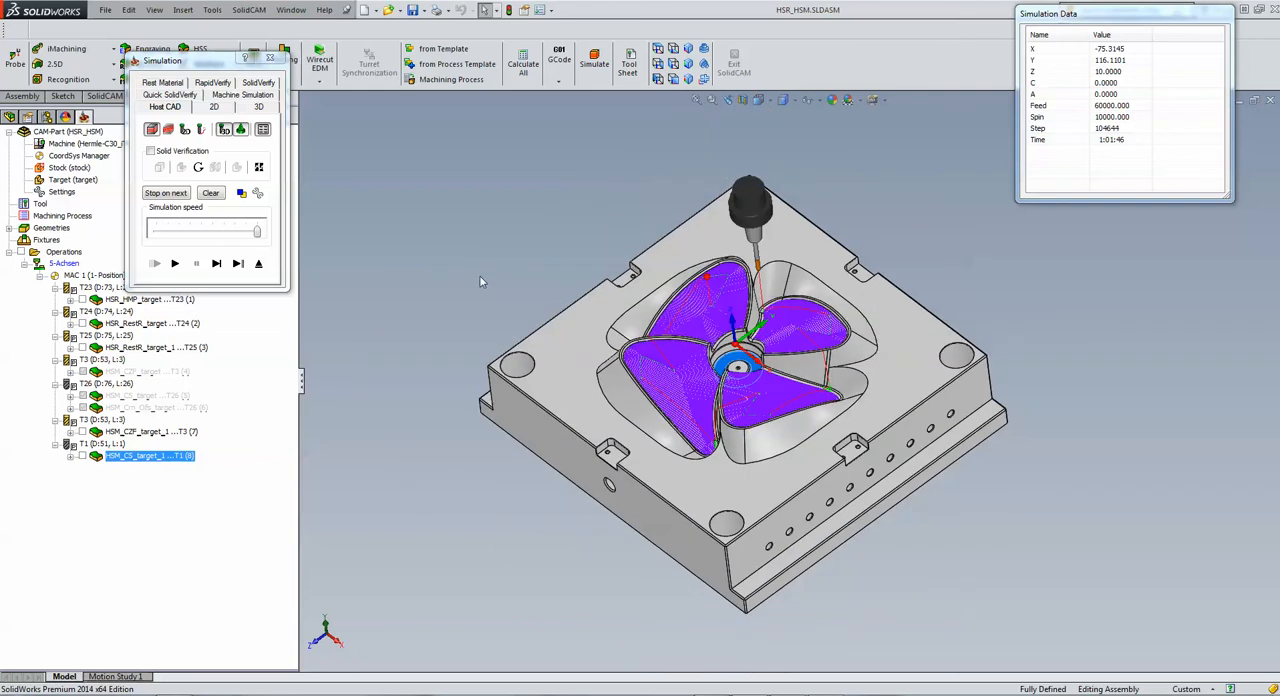
scroll(480, 261, down, 2)
scroll(726, 372, down, 2)
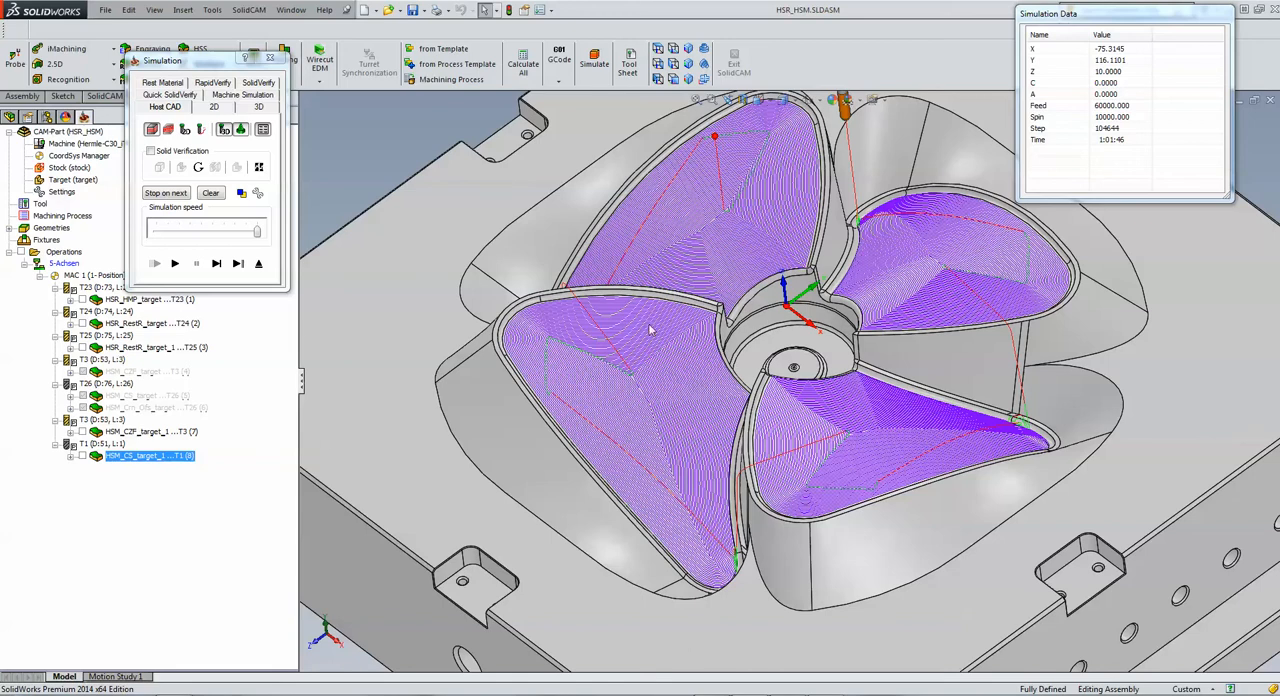
click(258, 265)
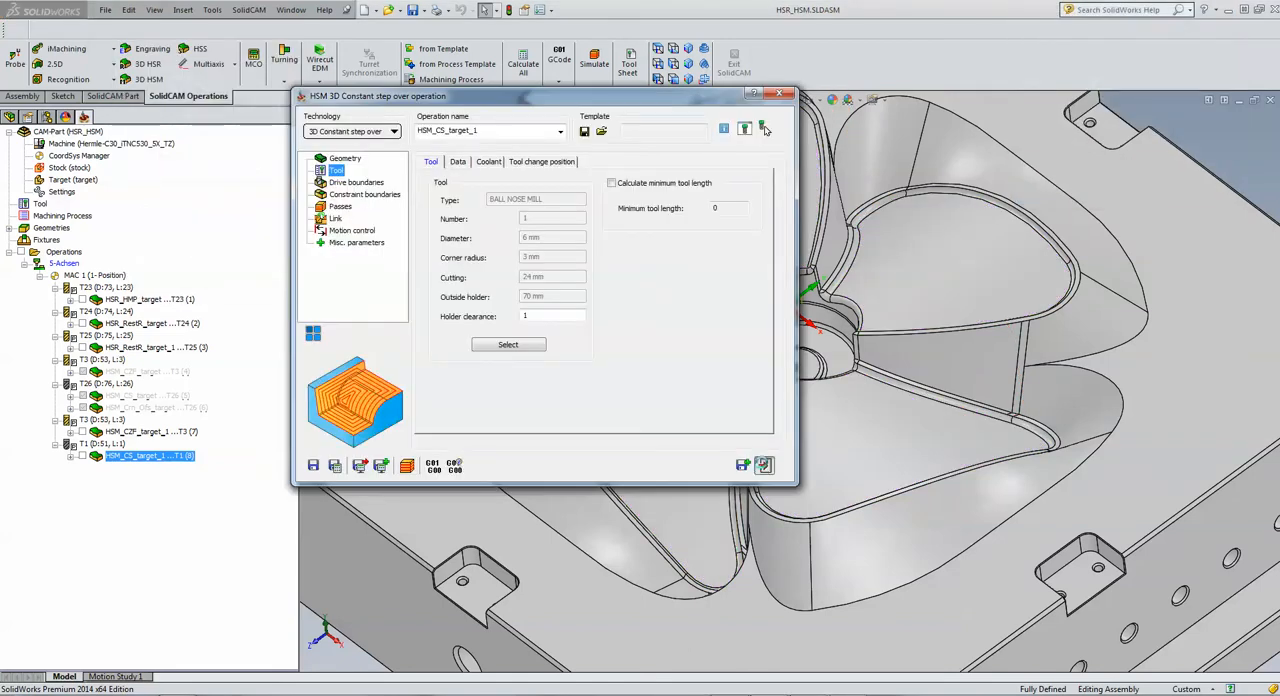
click(763, 465)
Step: Examine the cylindrical wall around the central hub up close, highlighting its face
scroll(780, 320, down, 5)
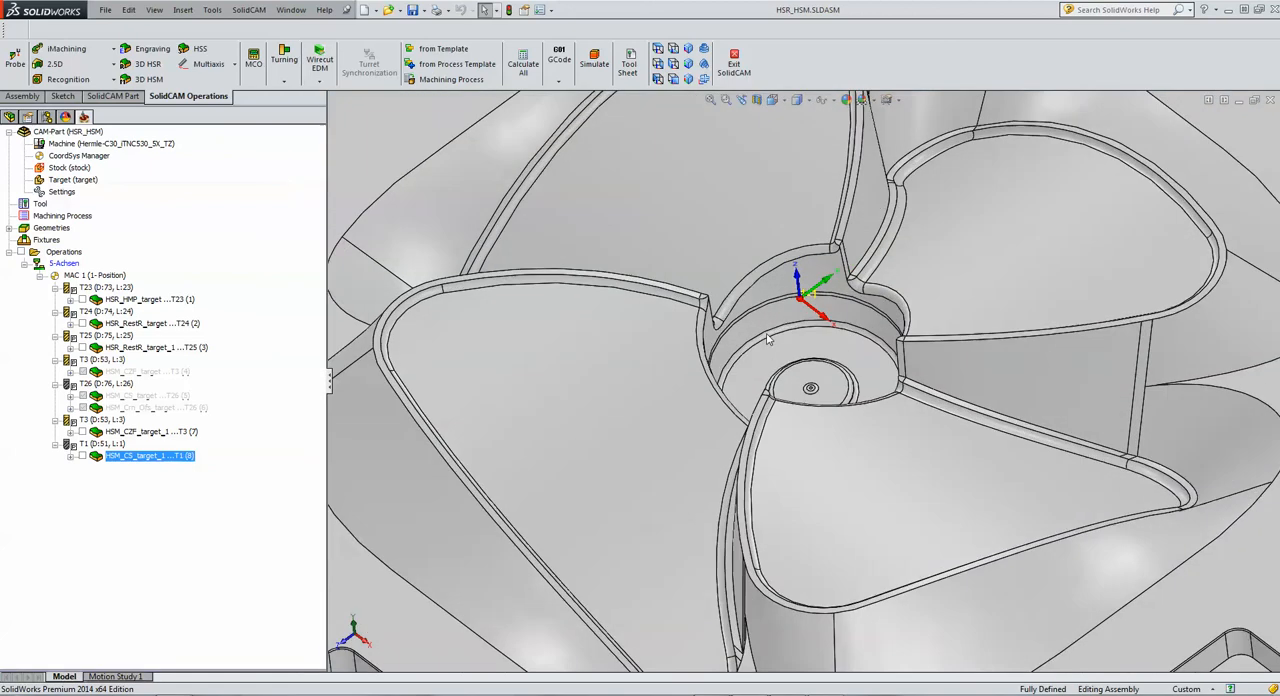
click(767, 323)
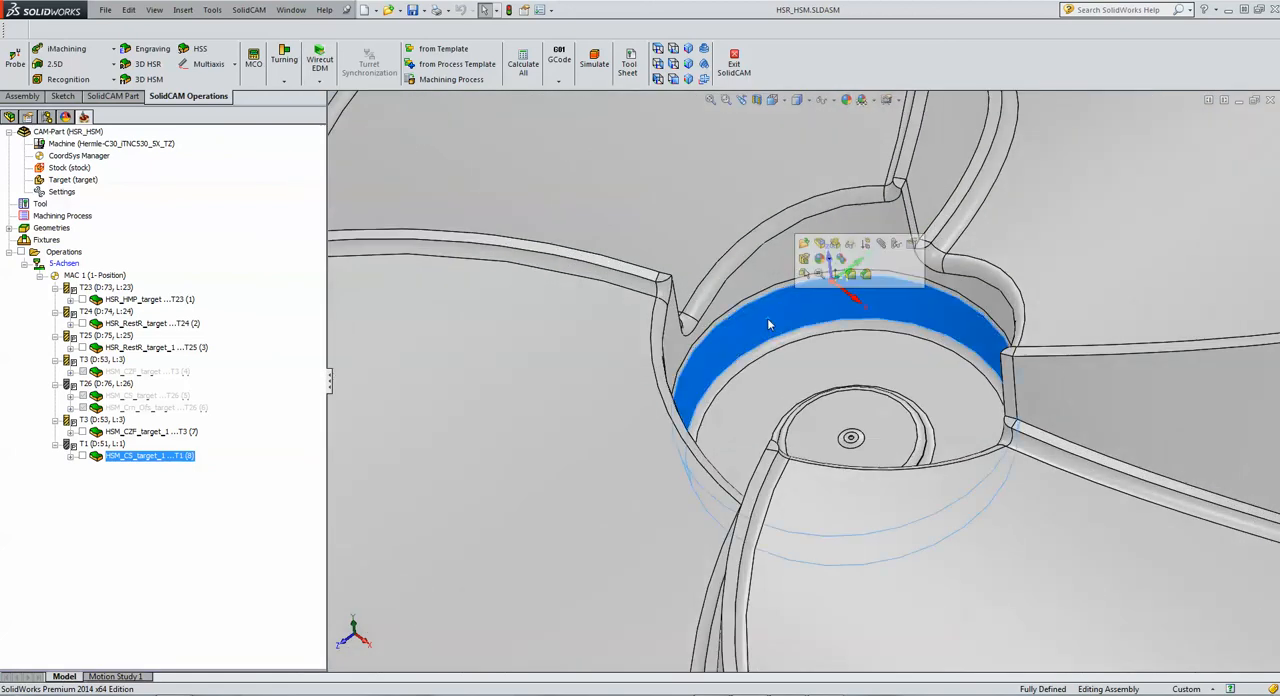
scroll(773, 324, down, 3)
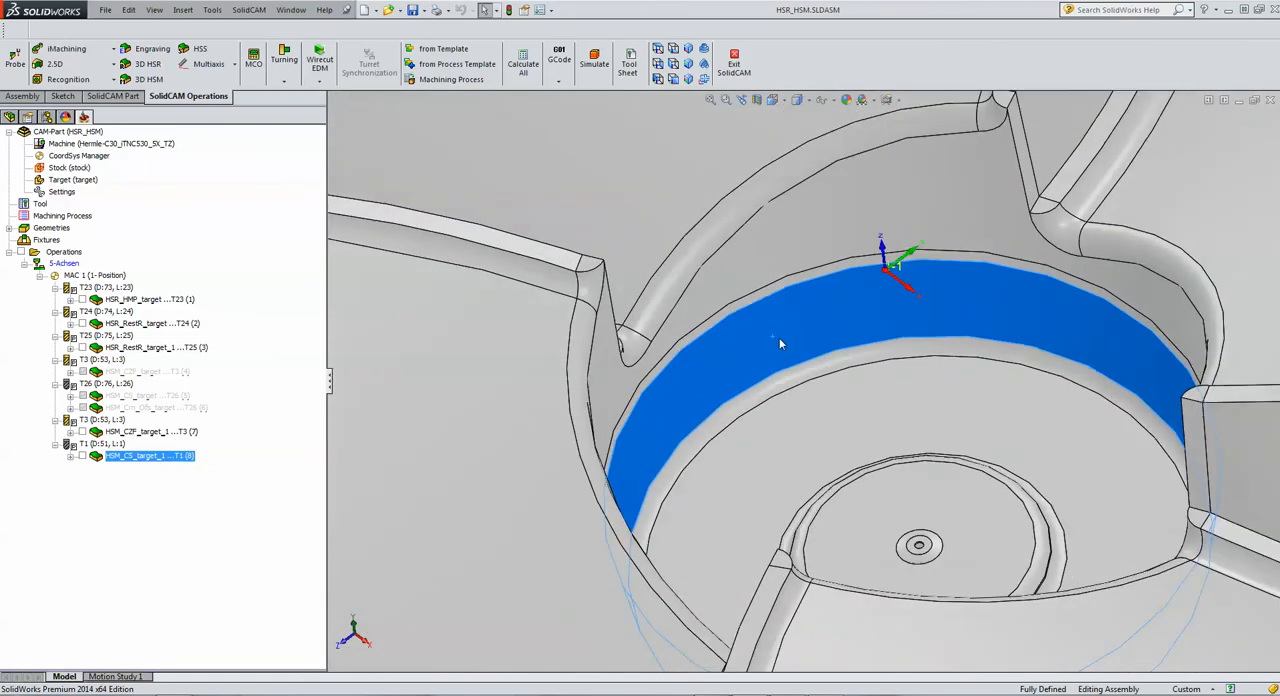
scroll(780, 341, up, 3)
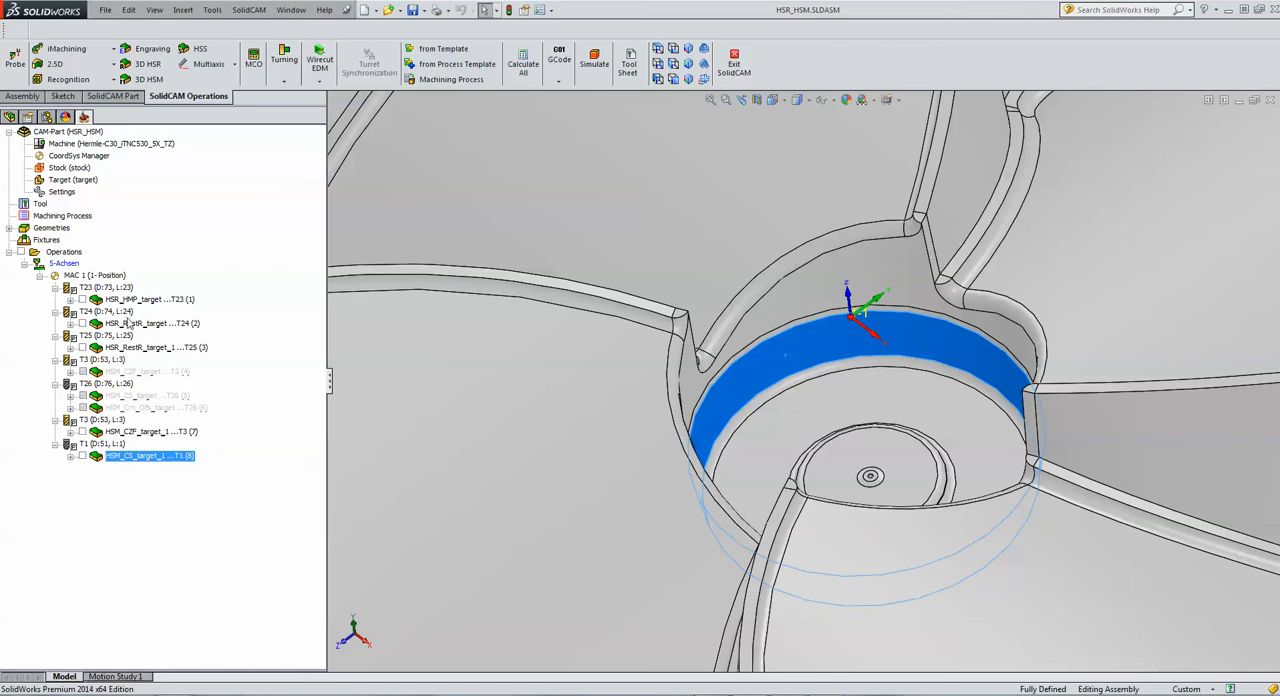
click(80, 254)
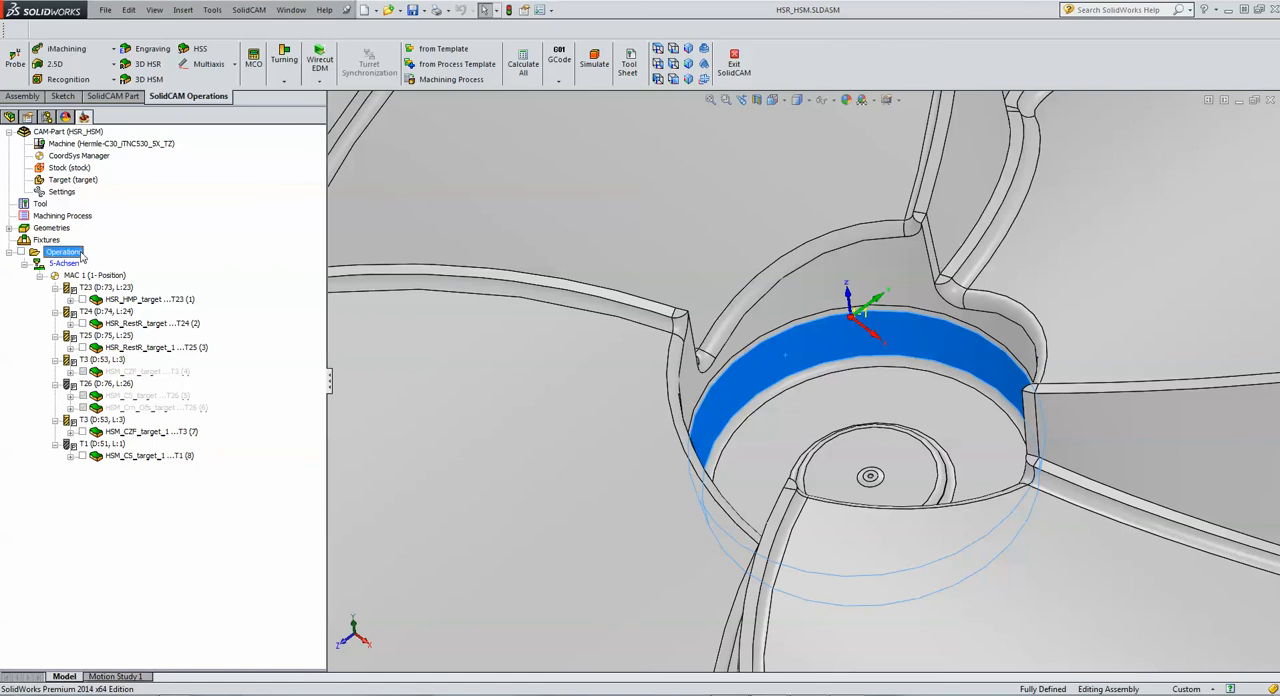
click(163, 84)
click(165, 112)
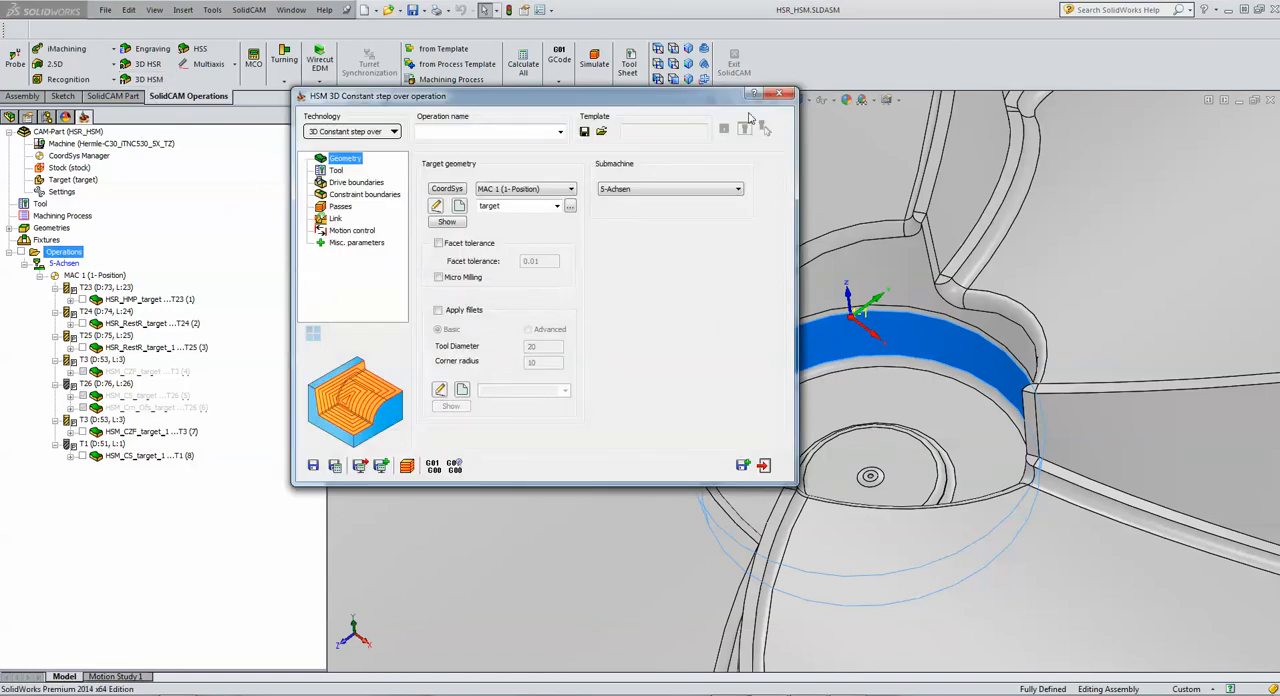
click(779, 94)
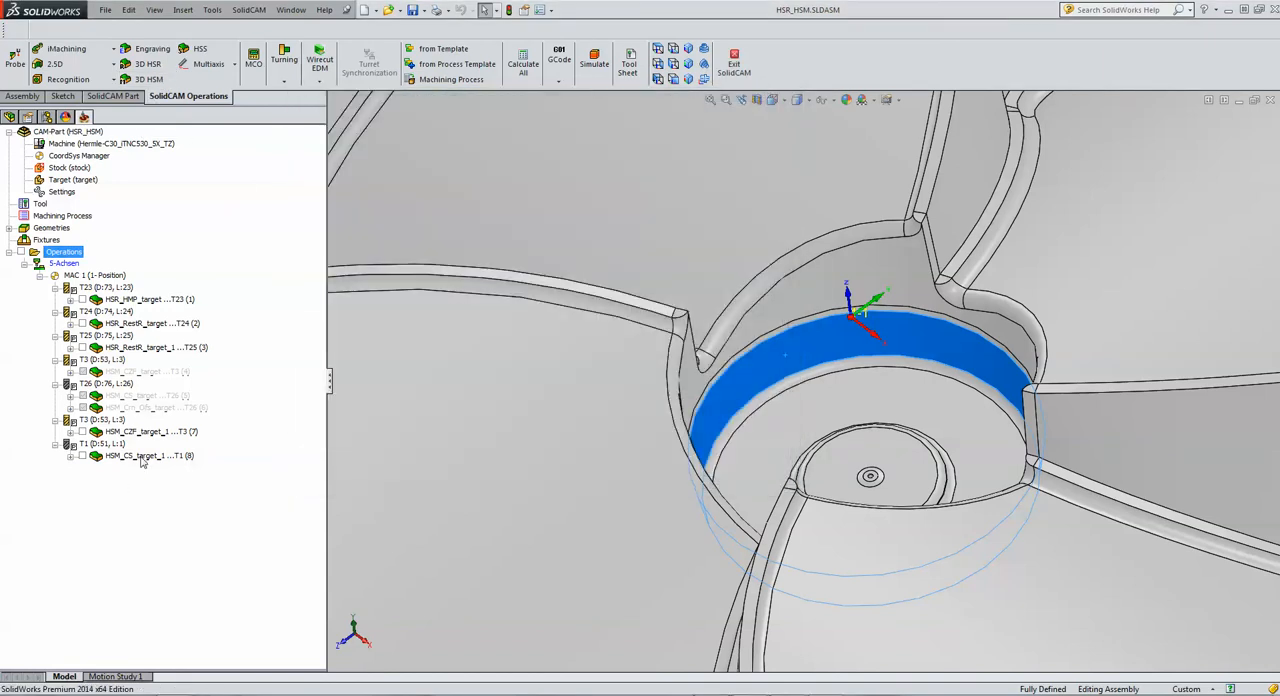
Step: Copy operation HSM_CS_target_1 as a new operation and change the copy's technology to 3D Corner offset
double_click(141, 457)
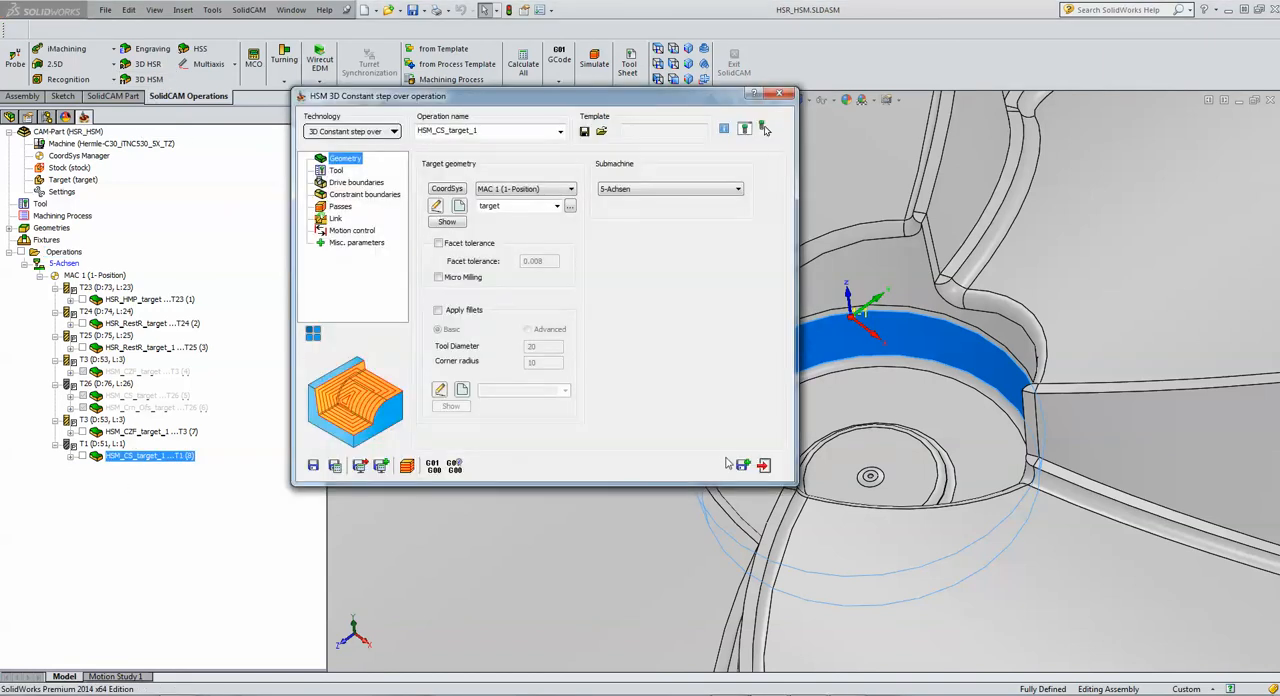
click(743, 465)
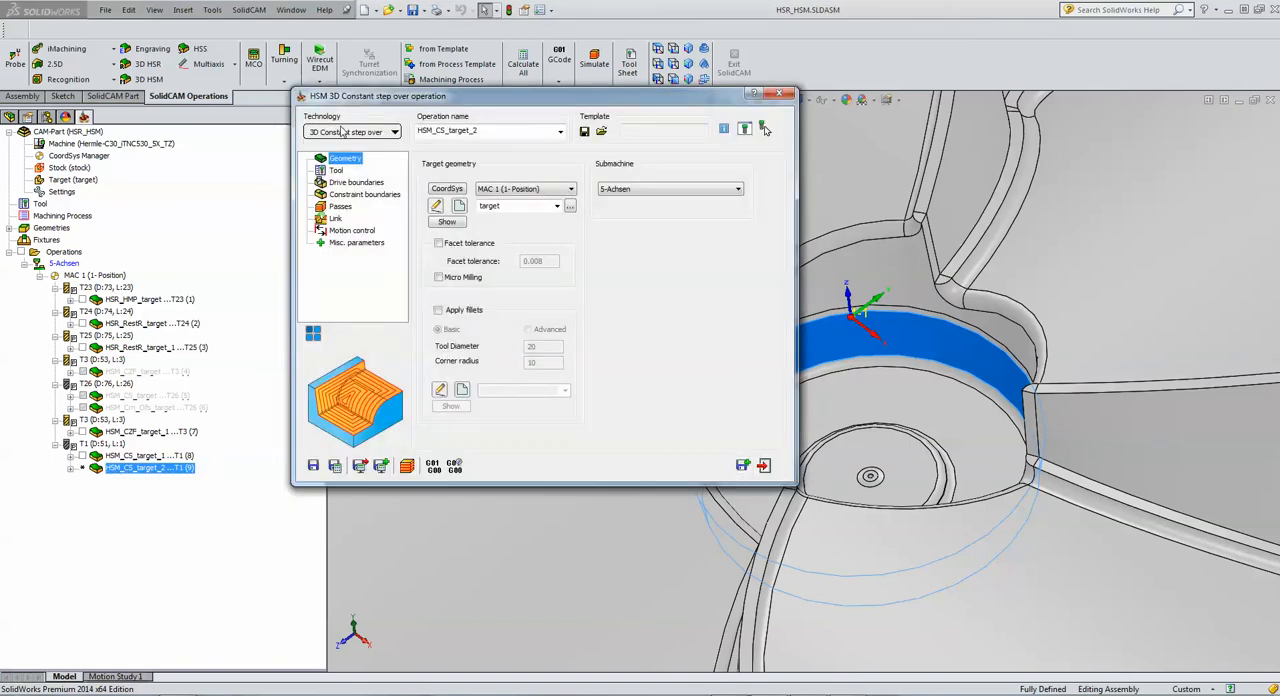
click(344, 131)
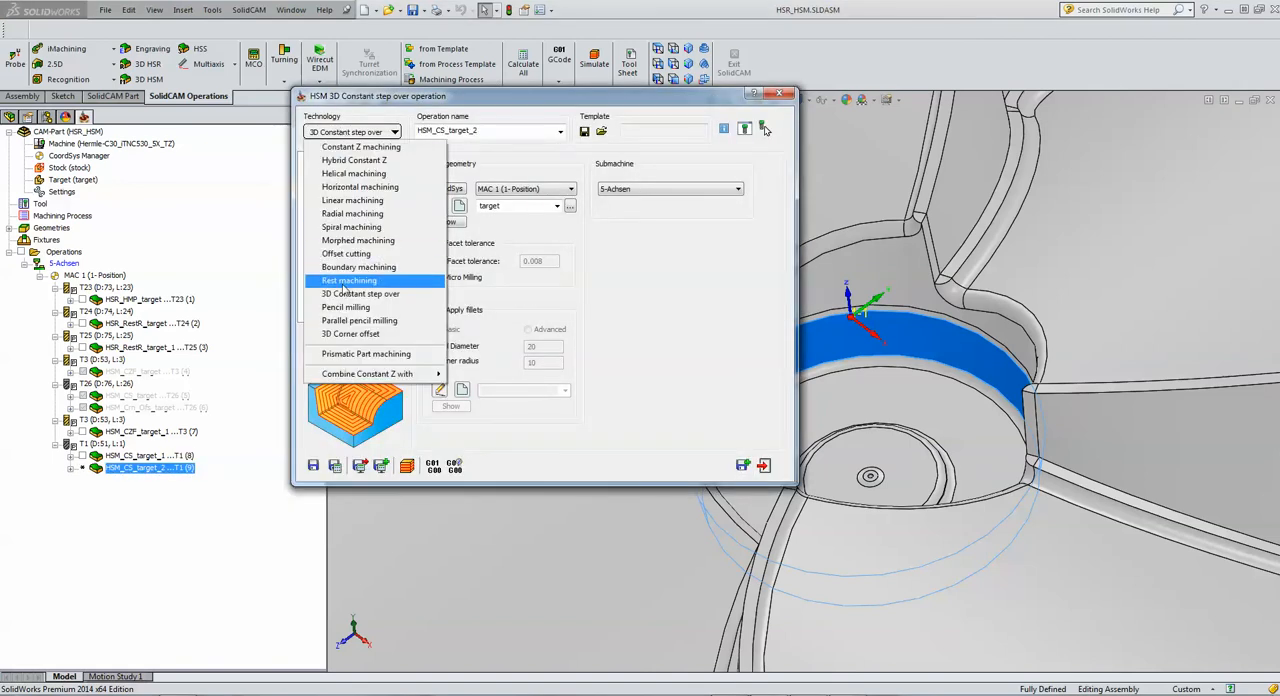
click(345, 337)
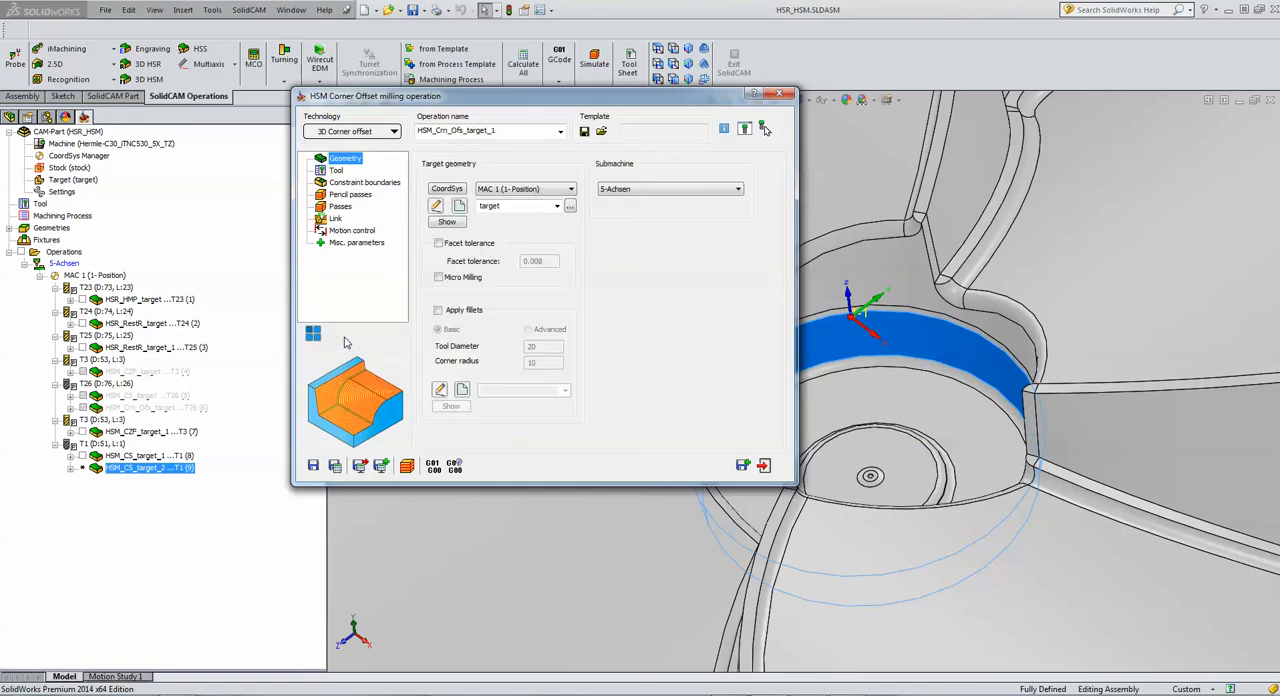
Step: Change the manually created constraint boundary to a user-defined boundary and assign contour2 to it
click(342, 184)
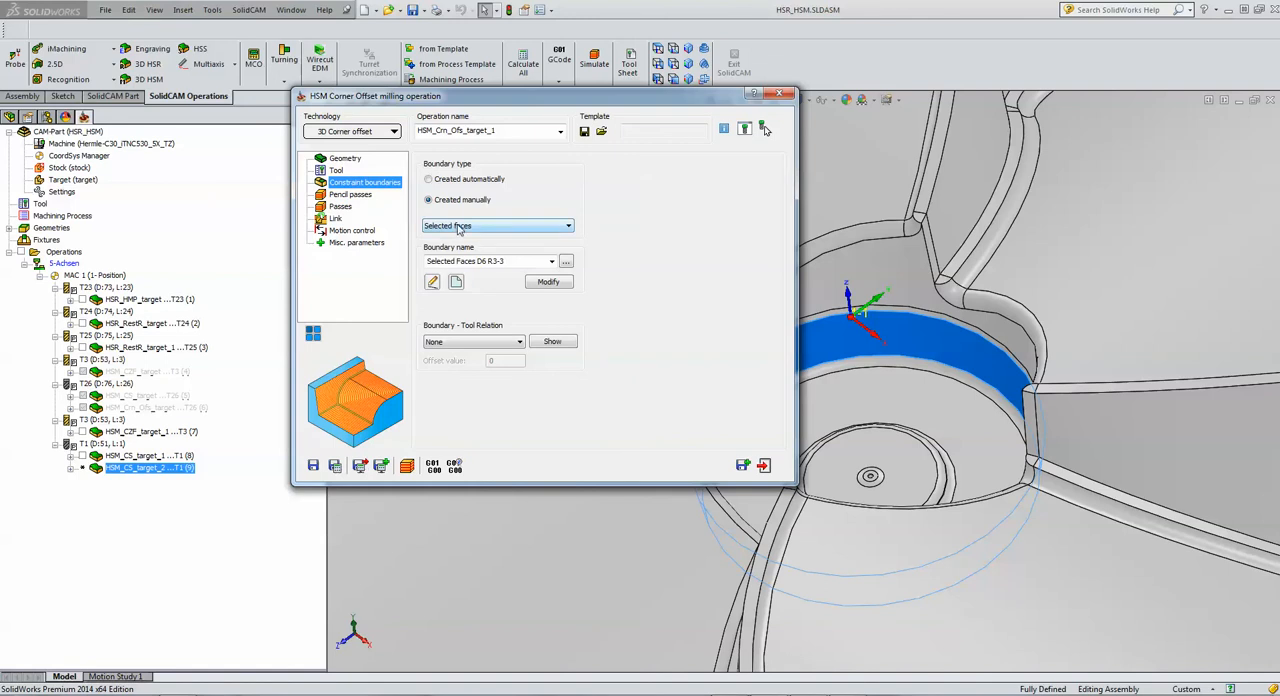
click(458, 228)
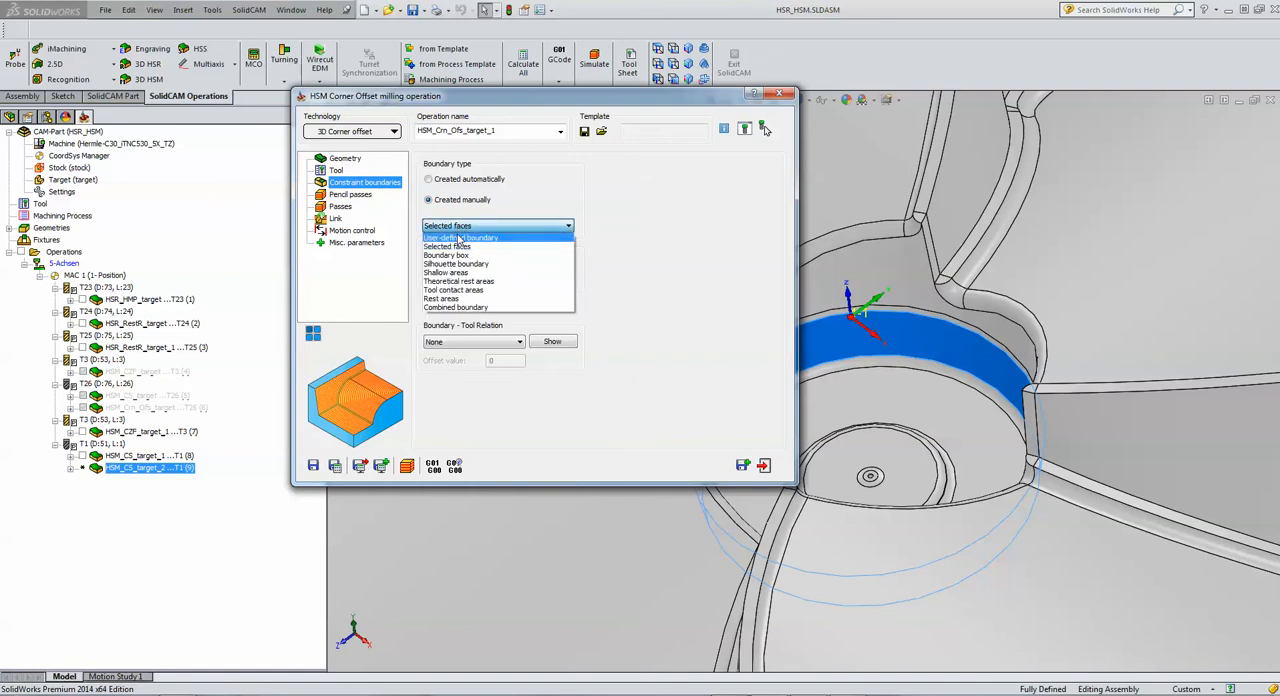
click(459, 237)
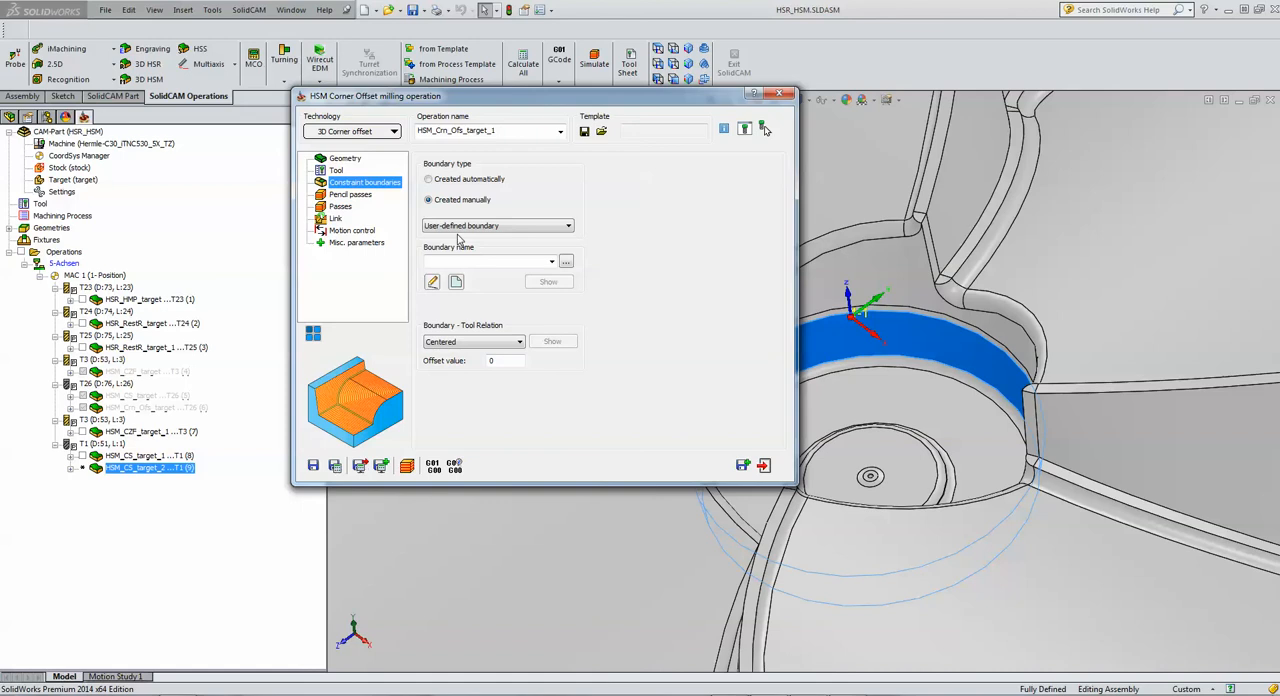
click(551, 262)
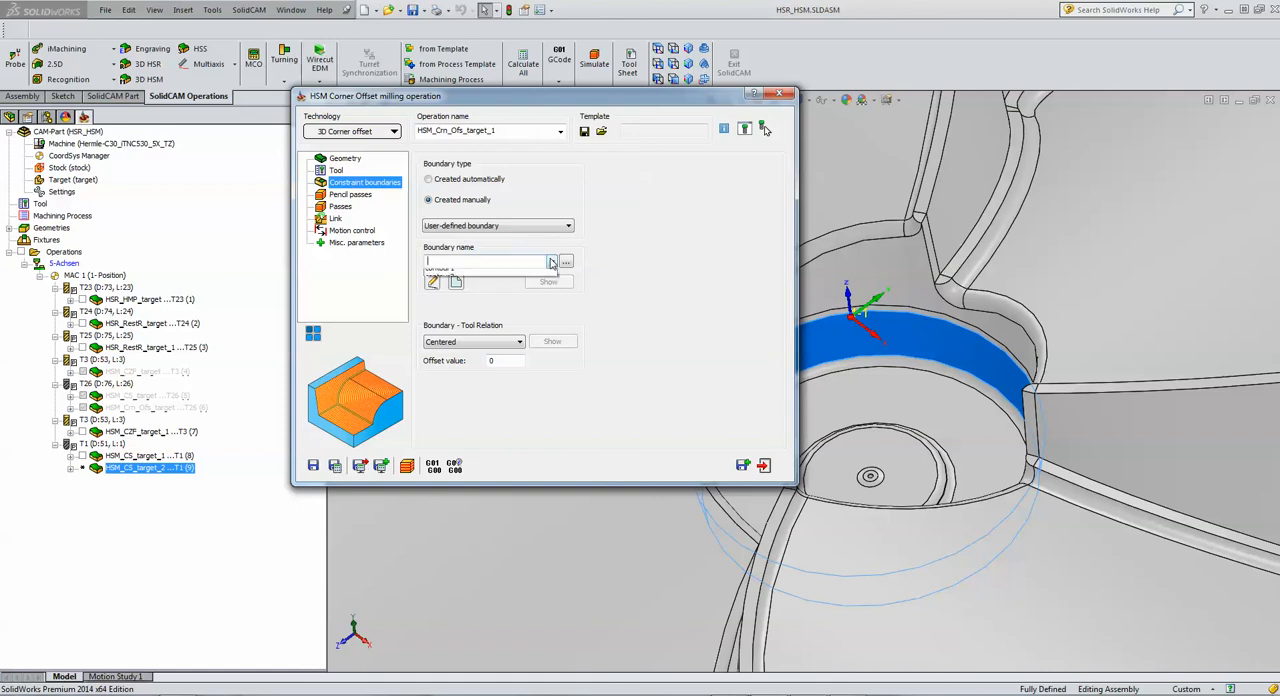
click(521, 291)
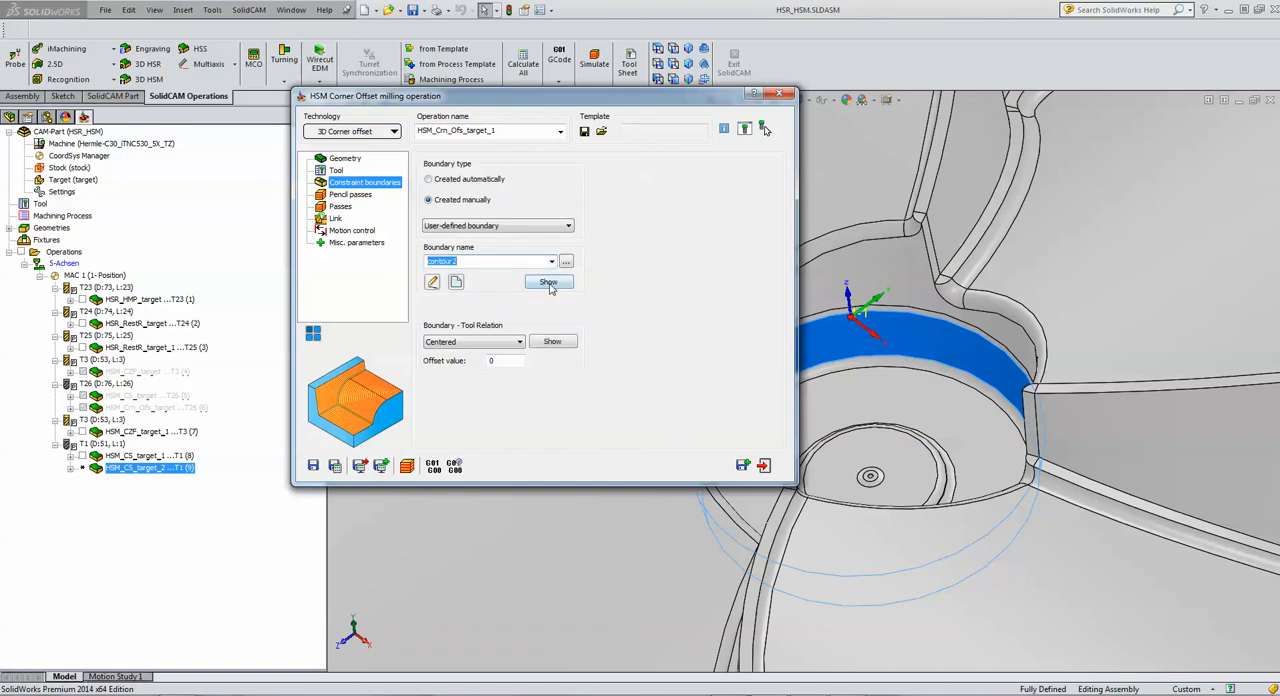
Step: Show contour2 on the model and set the boundary's tool relation to Internal
click(549, 286)
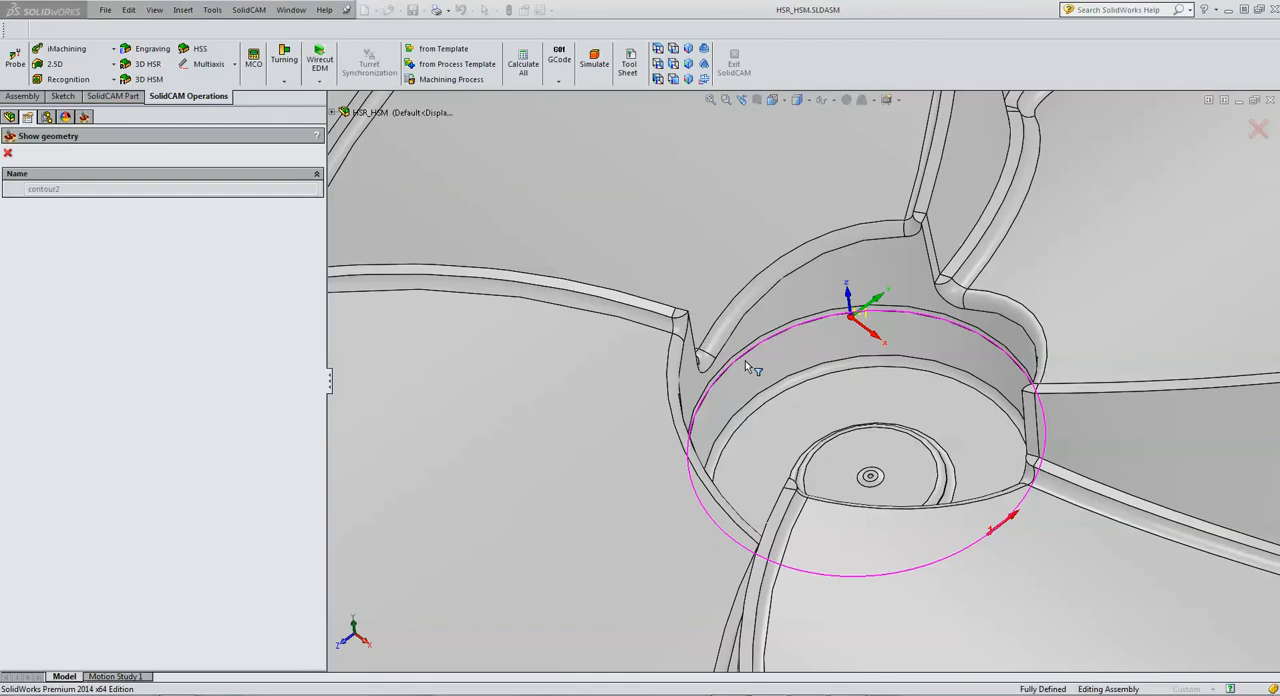
click(7, 153)
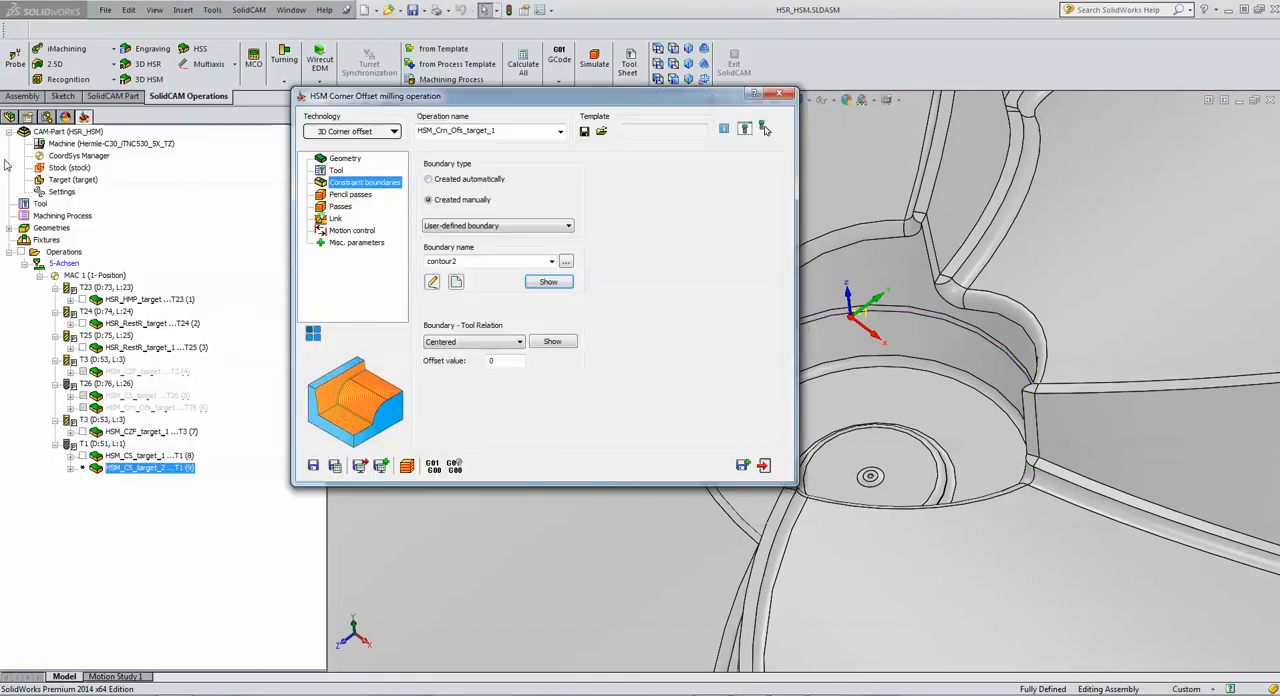
click(438, 345)
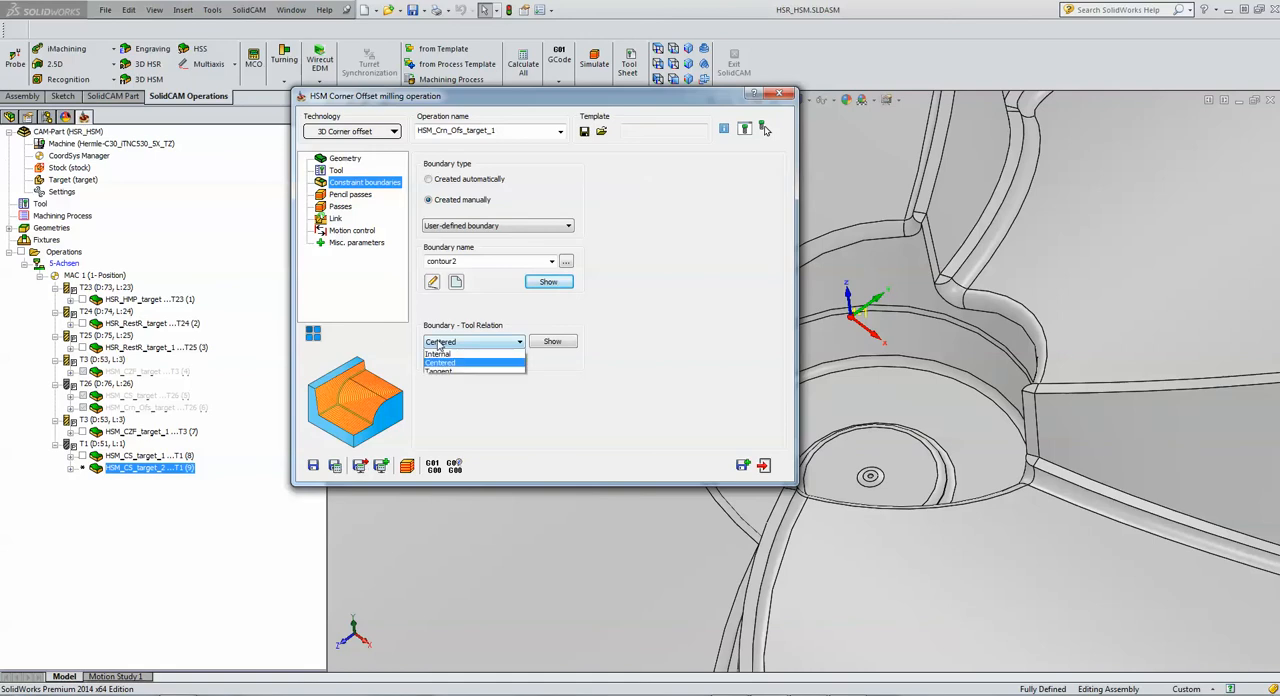
click(440, 363)
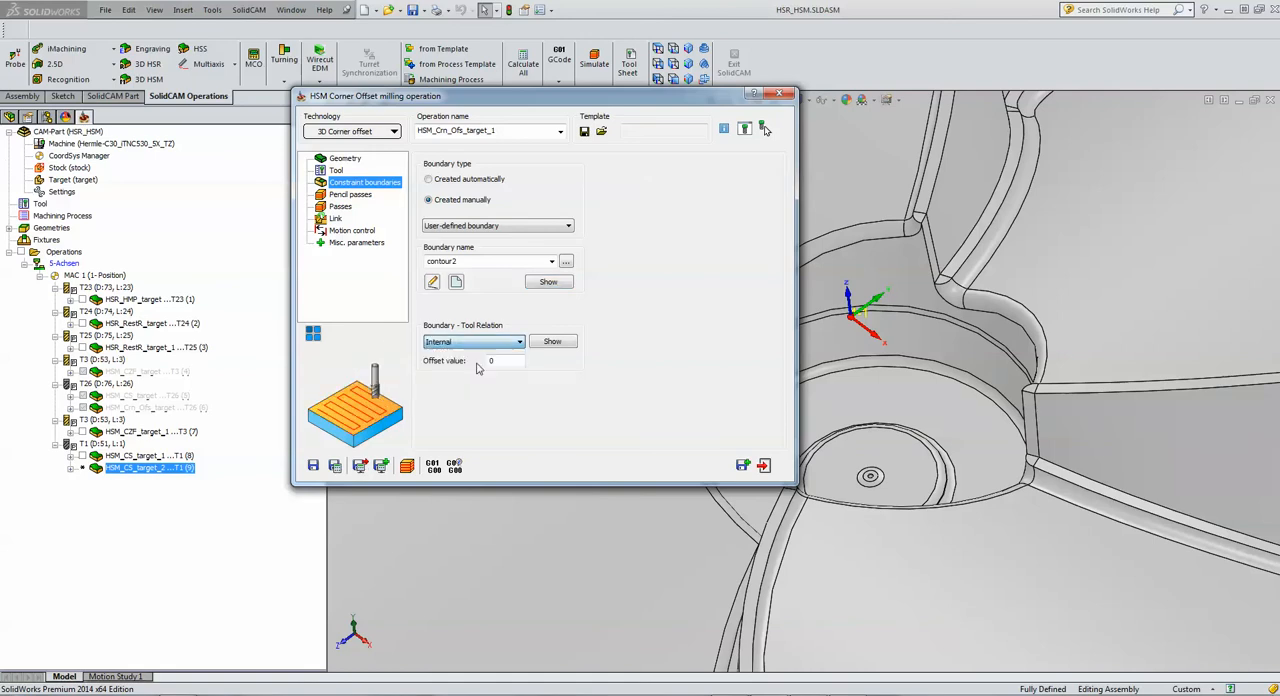
Step: Show the Internal tool relation boundary on the model and examine it up close from above around the hub
click(553, 342)
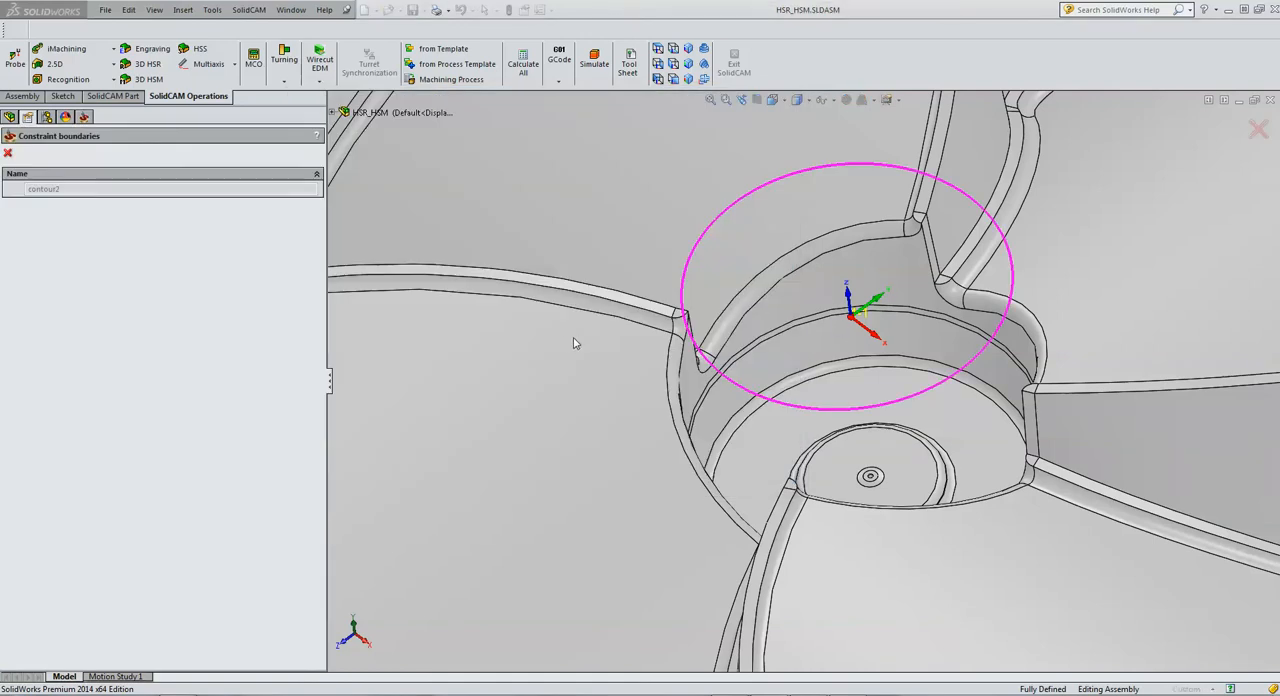
click(657, 49)
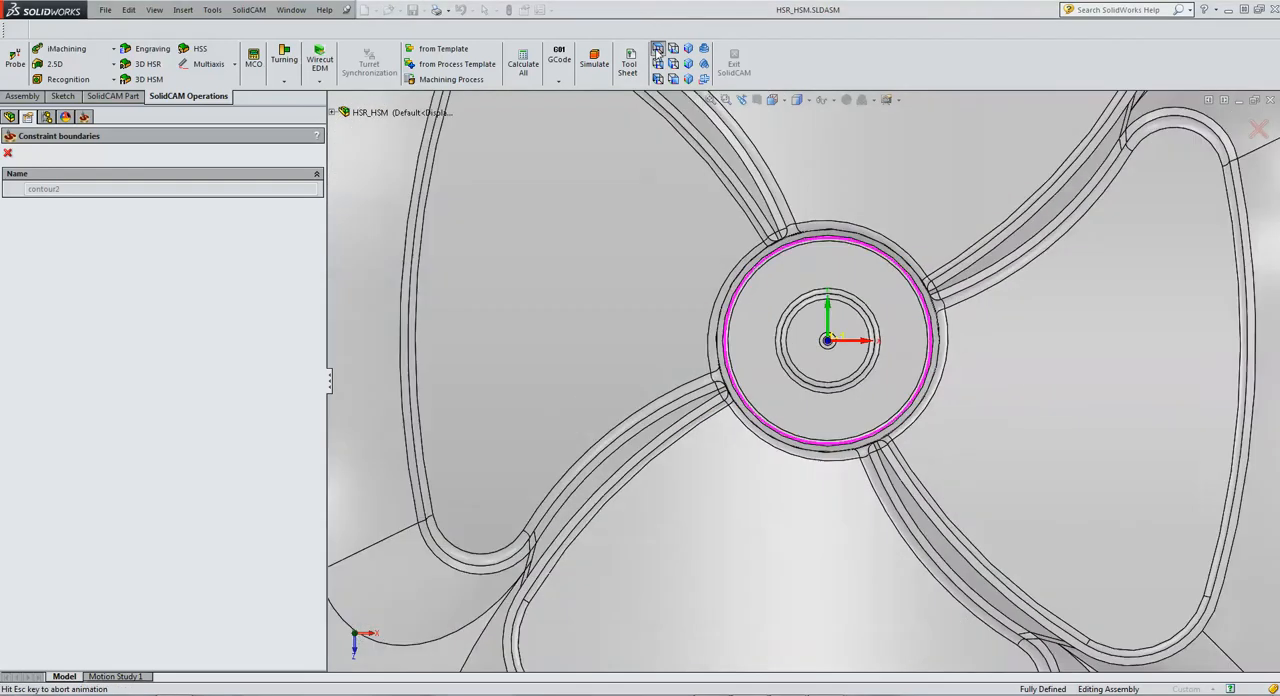
scroll(808, 325, down, 10)
scroll(890, 475, down, 3)
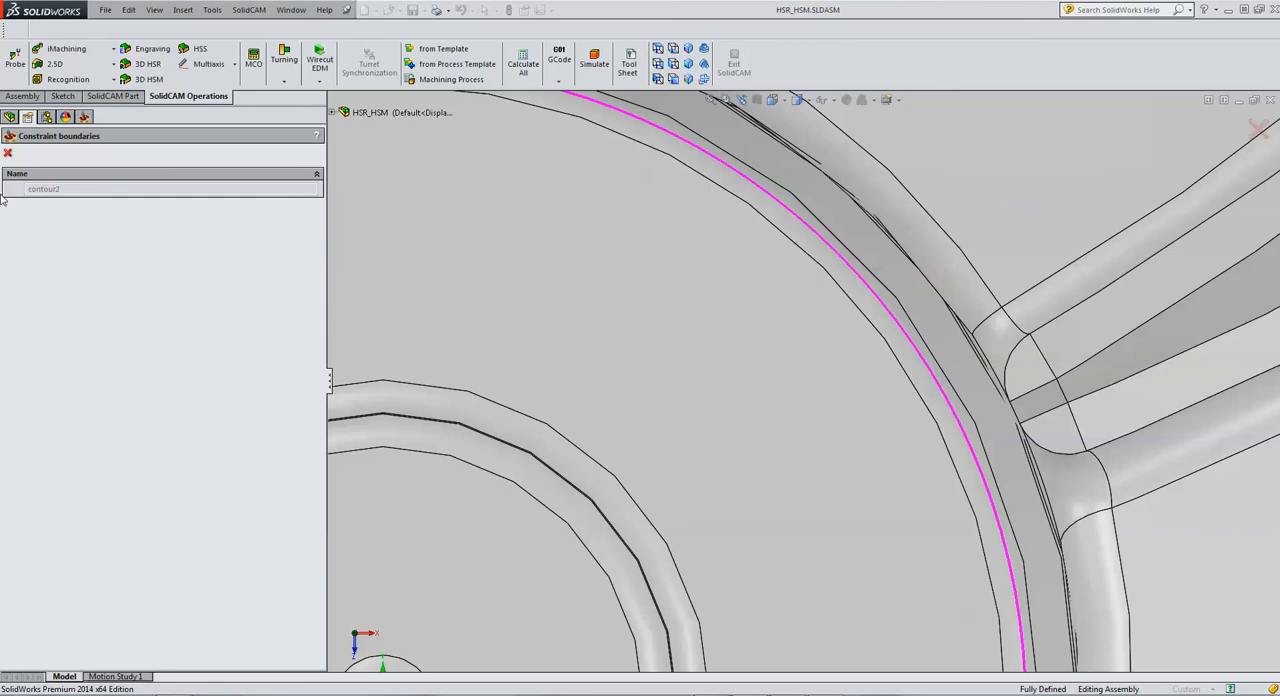
click(7, 153)
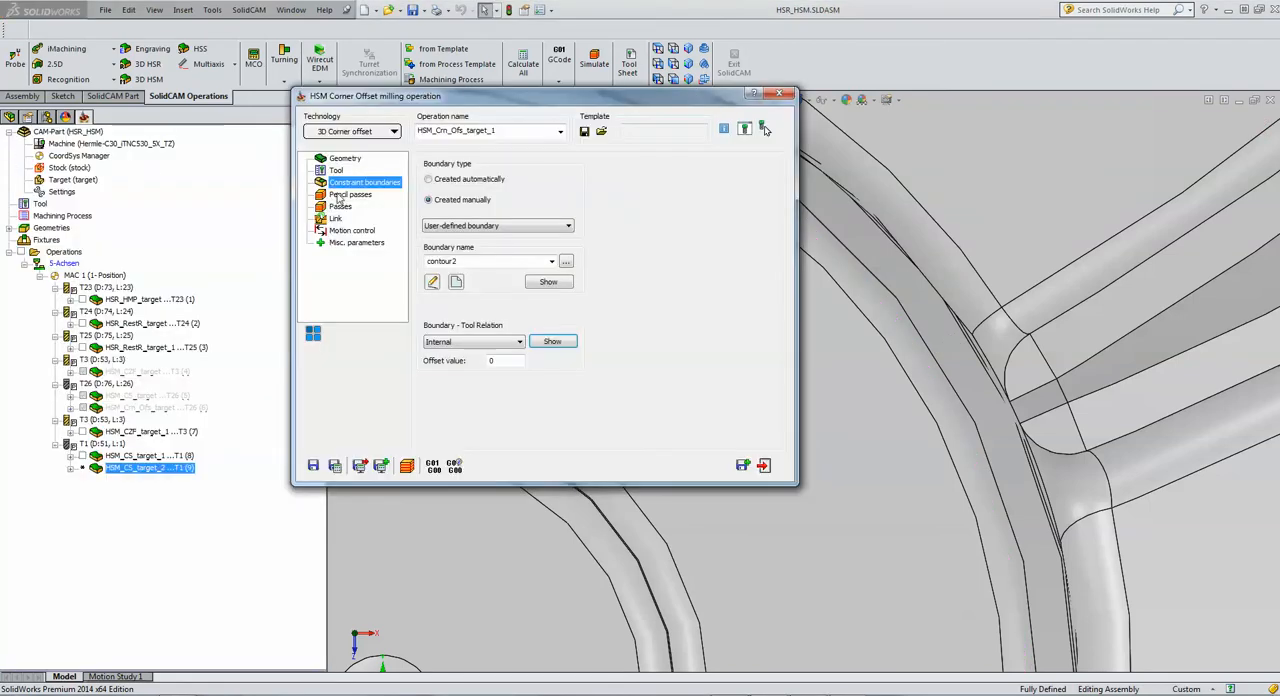
Step: Review the corner offset operation's pencil passes and the horizontal and vertical step over, and save and calculate the operation
click(341, 196)
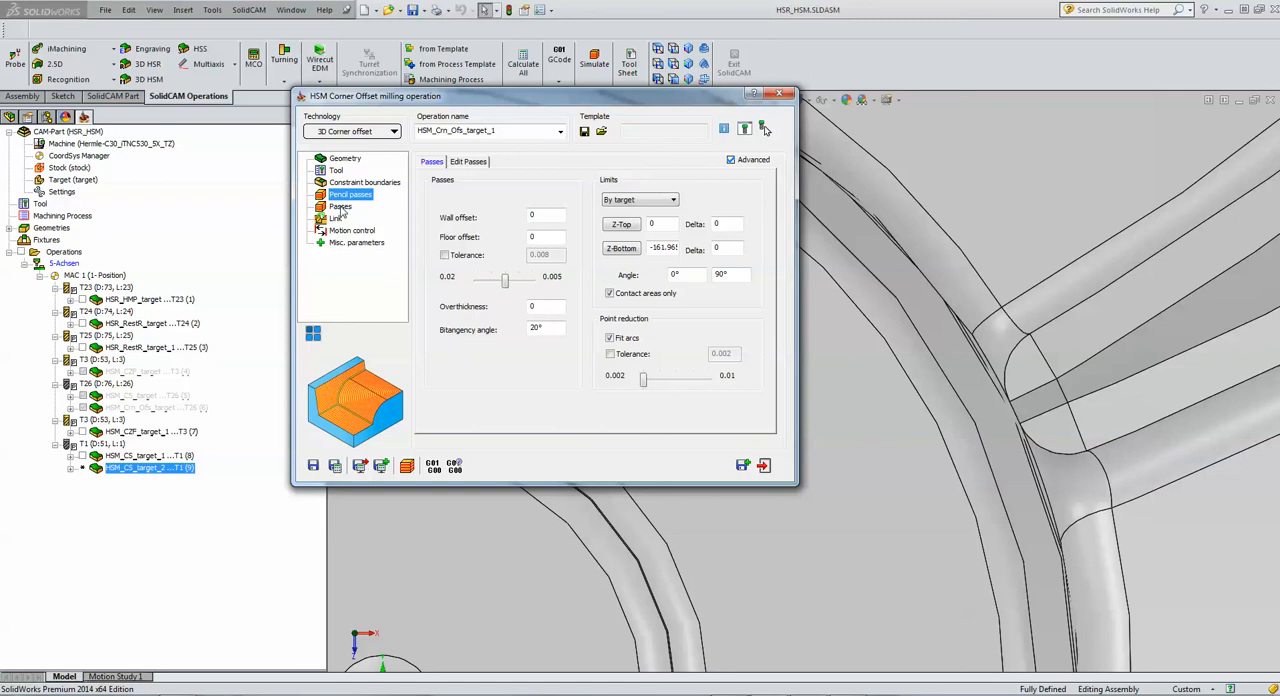
click(340, 207)
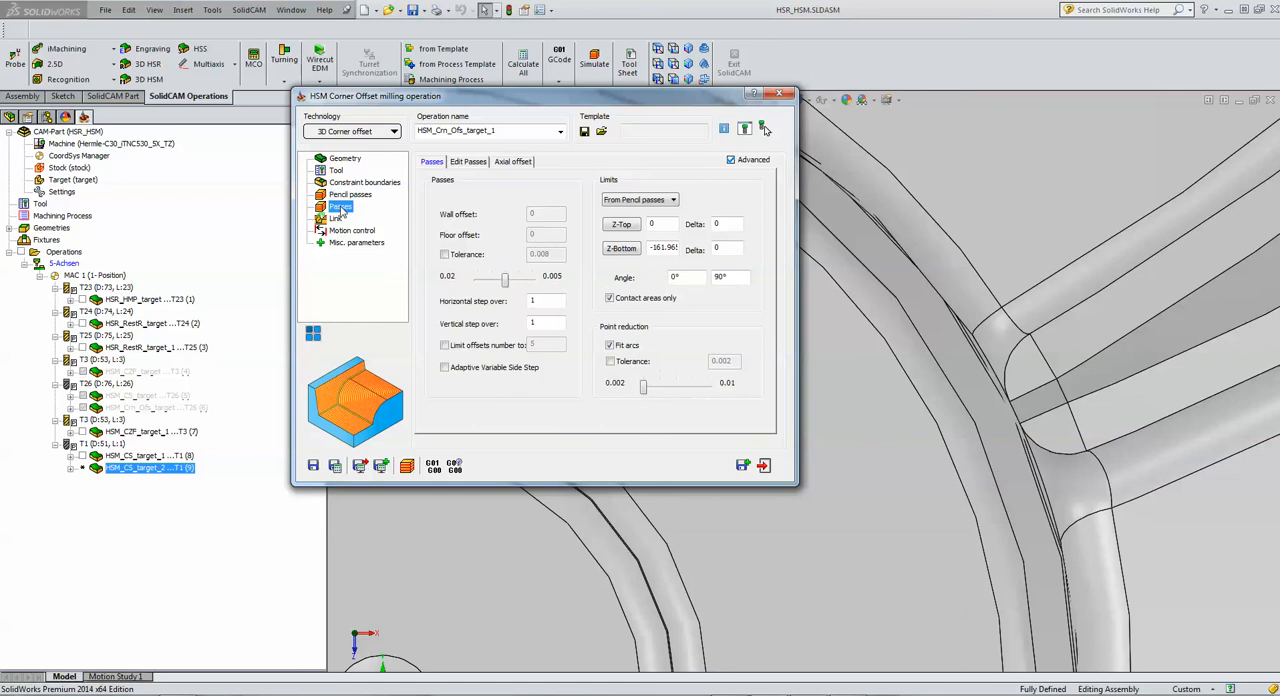
click(551, 303)
click(547, 320)
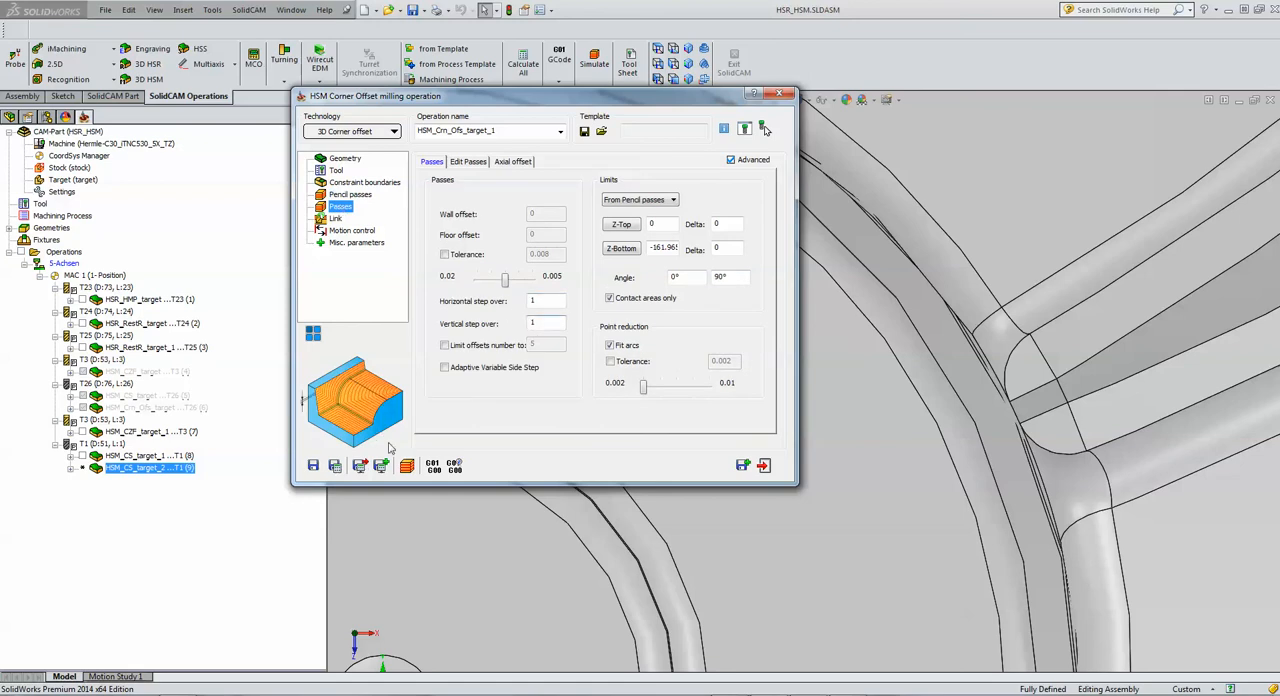
click(333, 467)
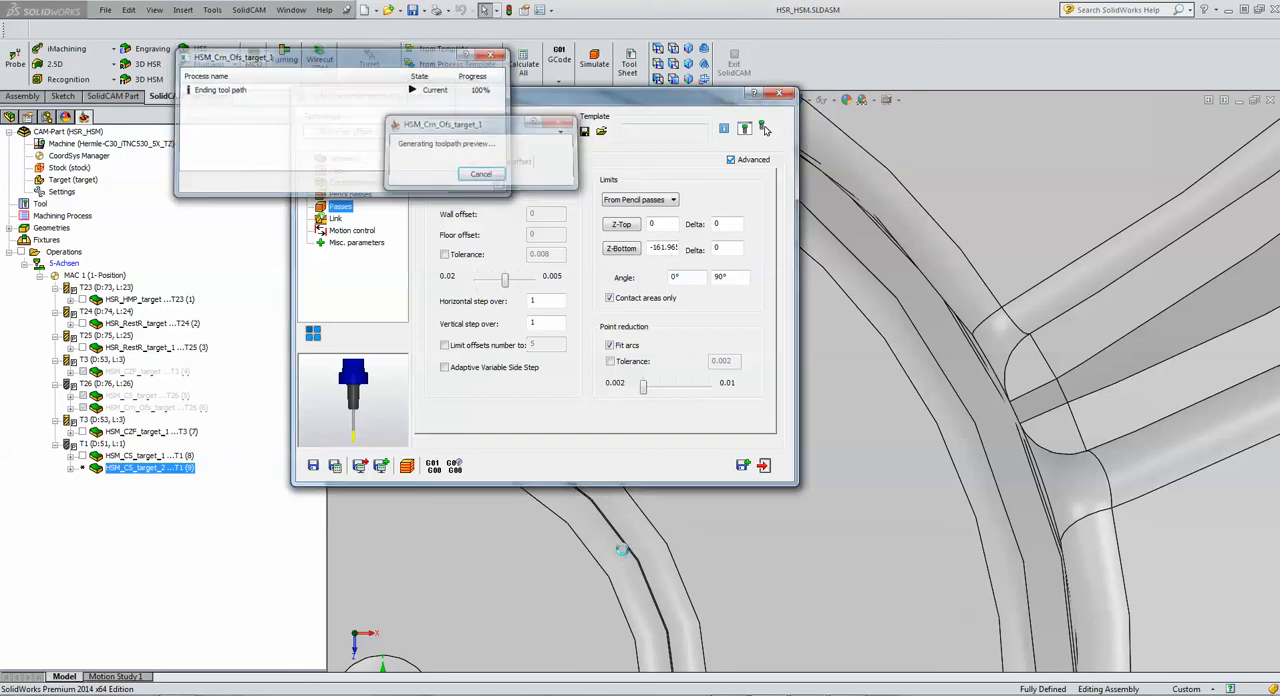
Step: Simulate the calculated 3D corner offset toolpath in Host CAD mode, with the hub floor viewed at an angle
click(406, 465)
middle_drag(500, 521, 567, 378)
scroll(545, 364, up, 4)
scroll(570, 380, up, 5)
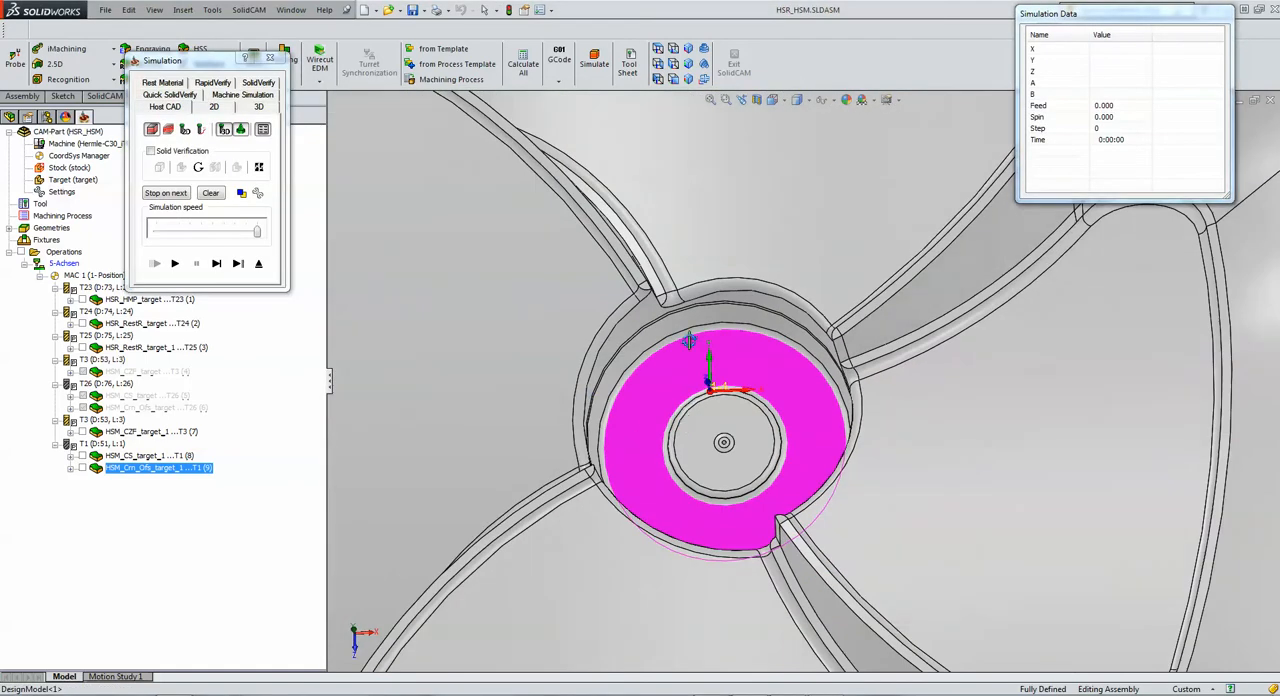
middle_drag(689, 343, 697, 277)
scroll(771, 422, up, 1)
scroll(772, 418, down, 1)
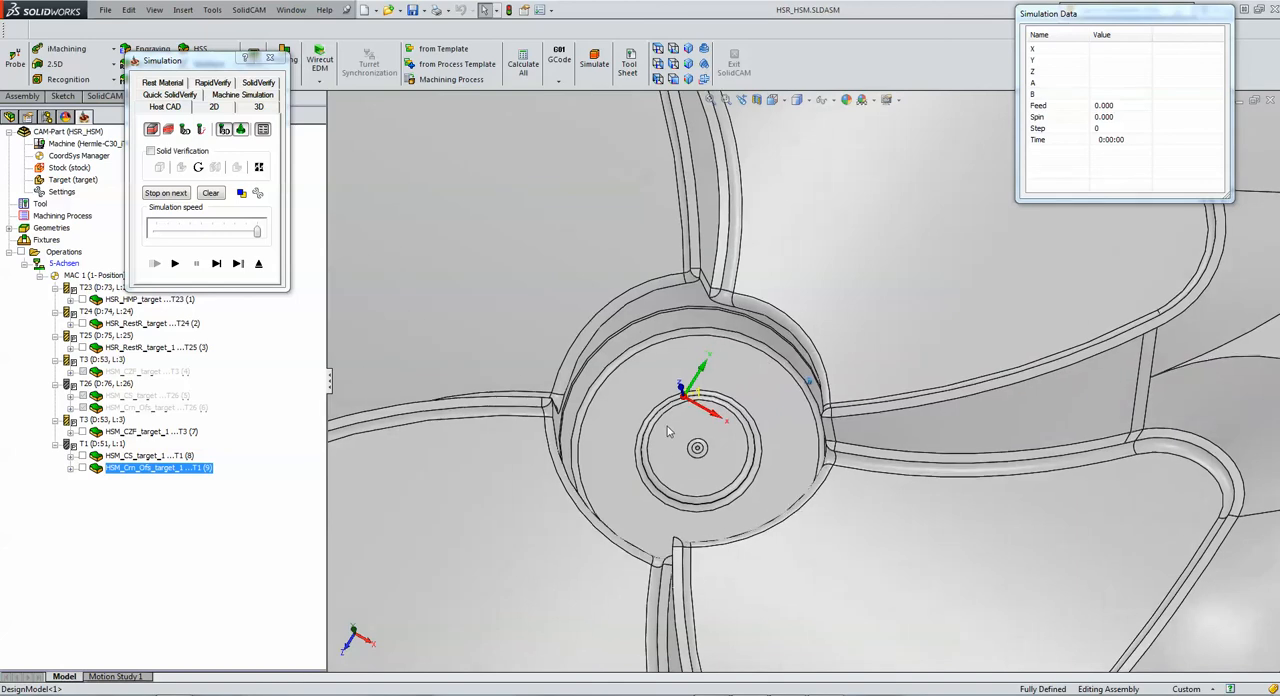
middle_drag(667, 426, 662, 418)
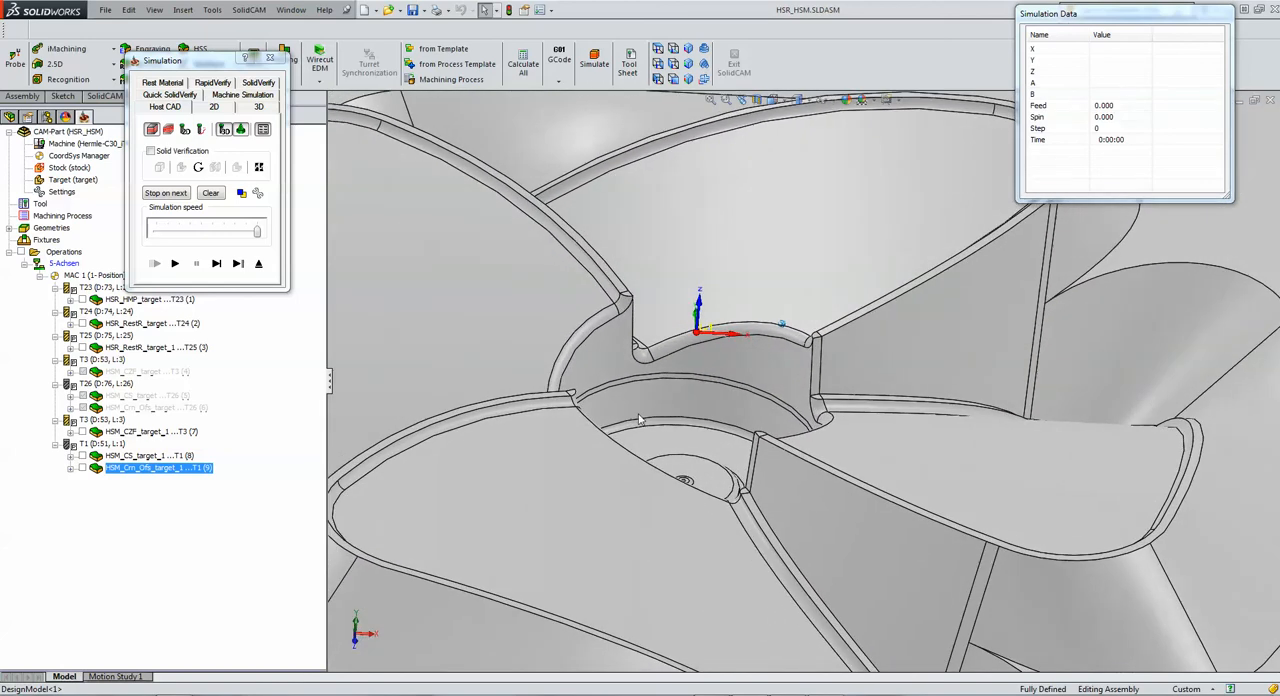
click(174, 263)
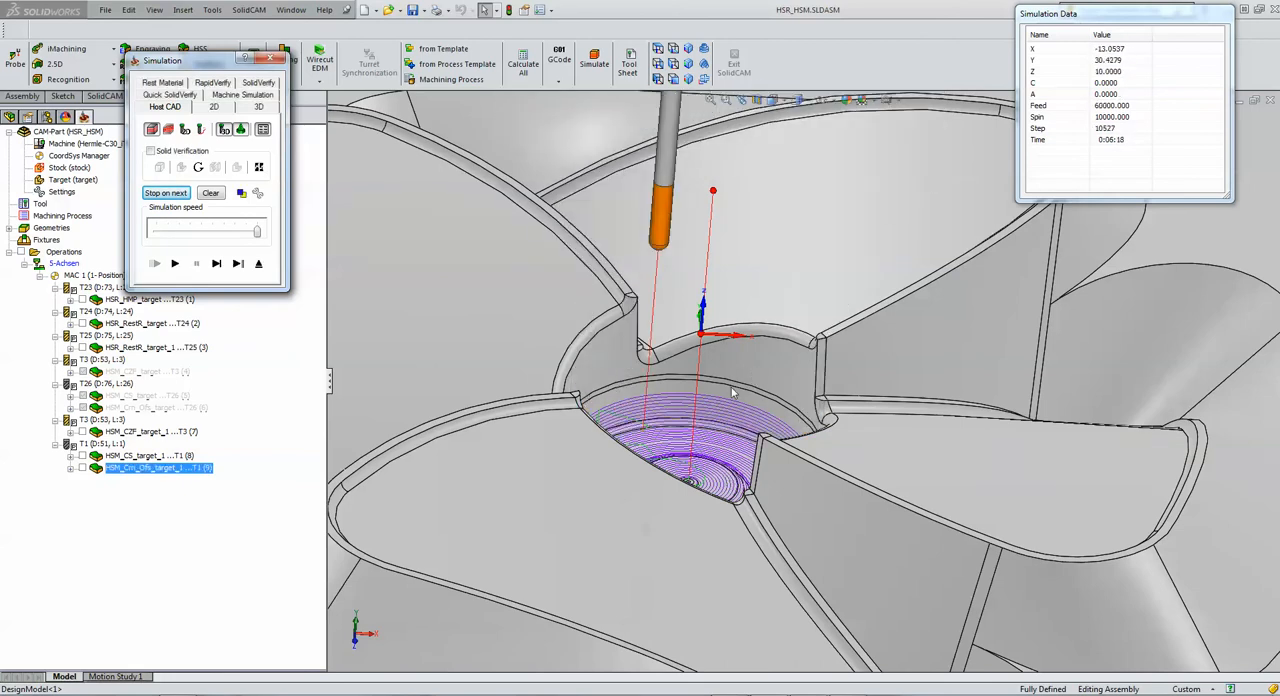
Step: Replay the corner offset simulation at a reduced speed, and exit the simulation and the operation
drag(257, 231, 223, 231)
click(175, 264)
click(259, 265)
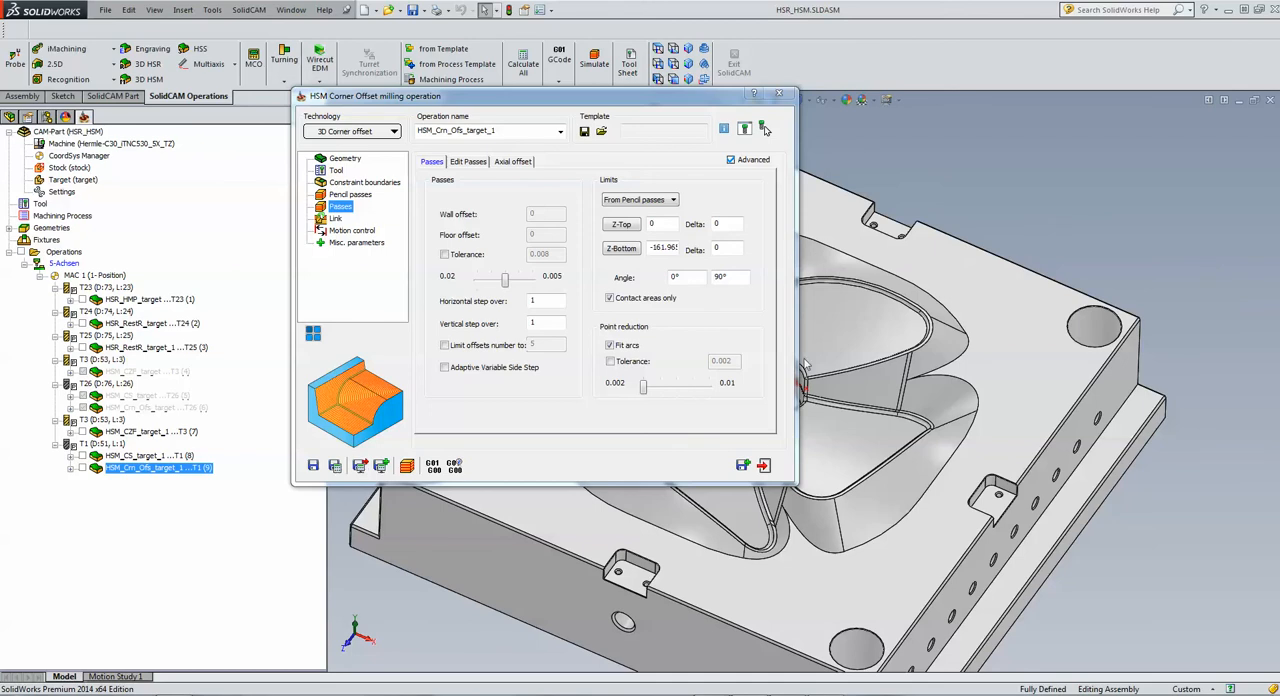
click(765, 466)
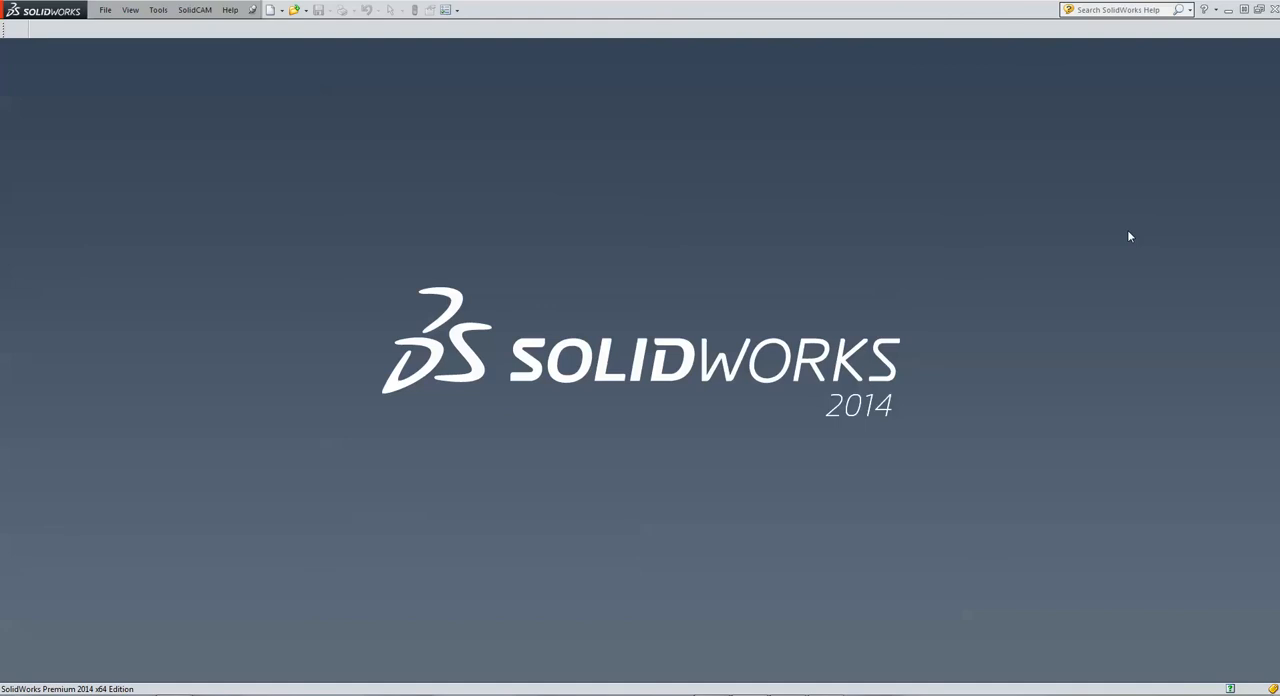
Step: Open the recent CAM-Part HSR-HSM_1 and view the whole mould part
click(205, 11)
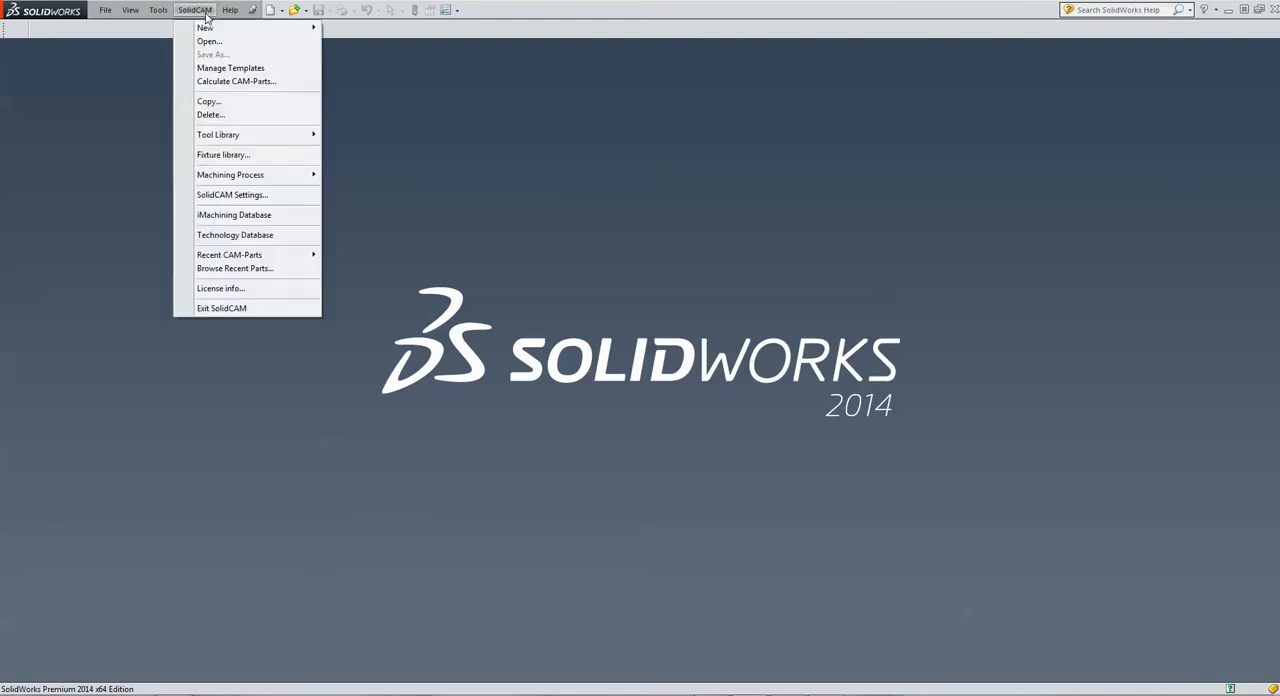
click(258, 269)
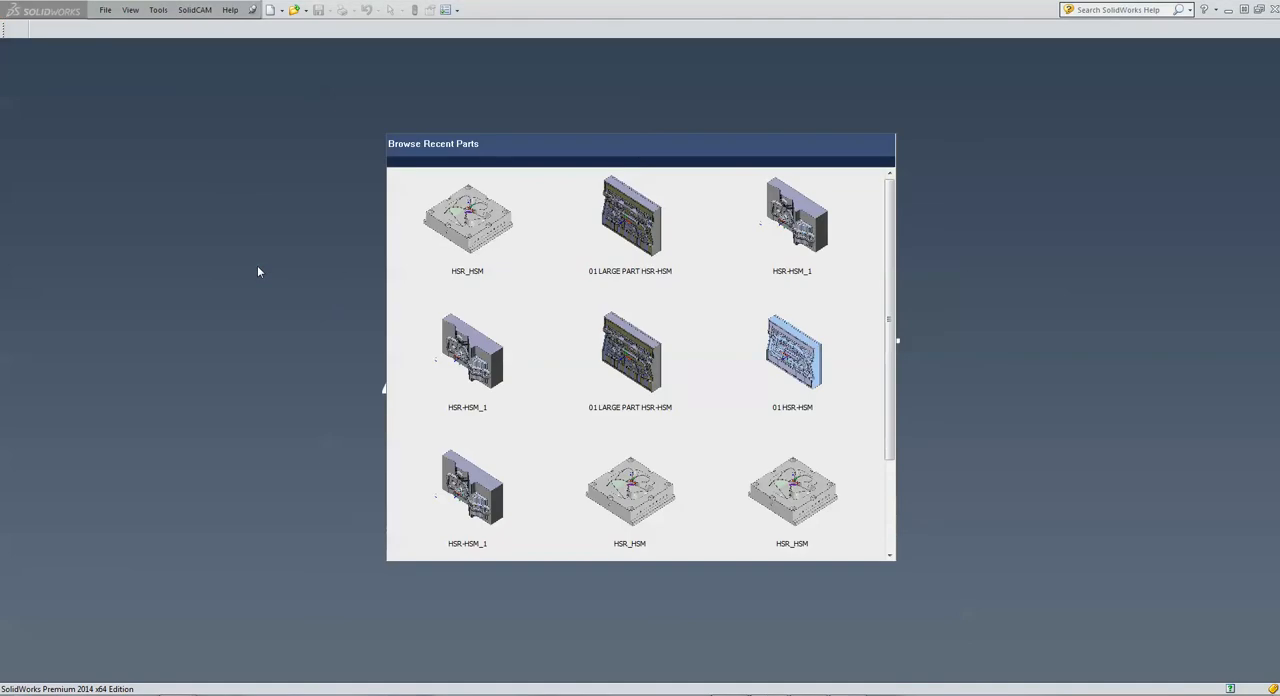
click(815, 215)
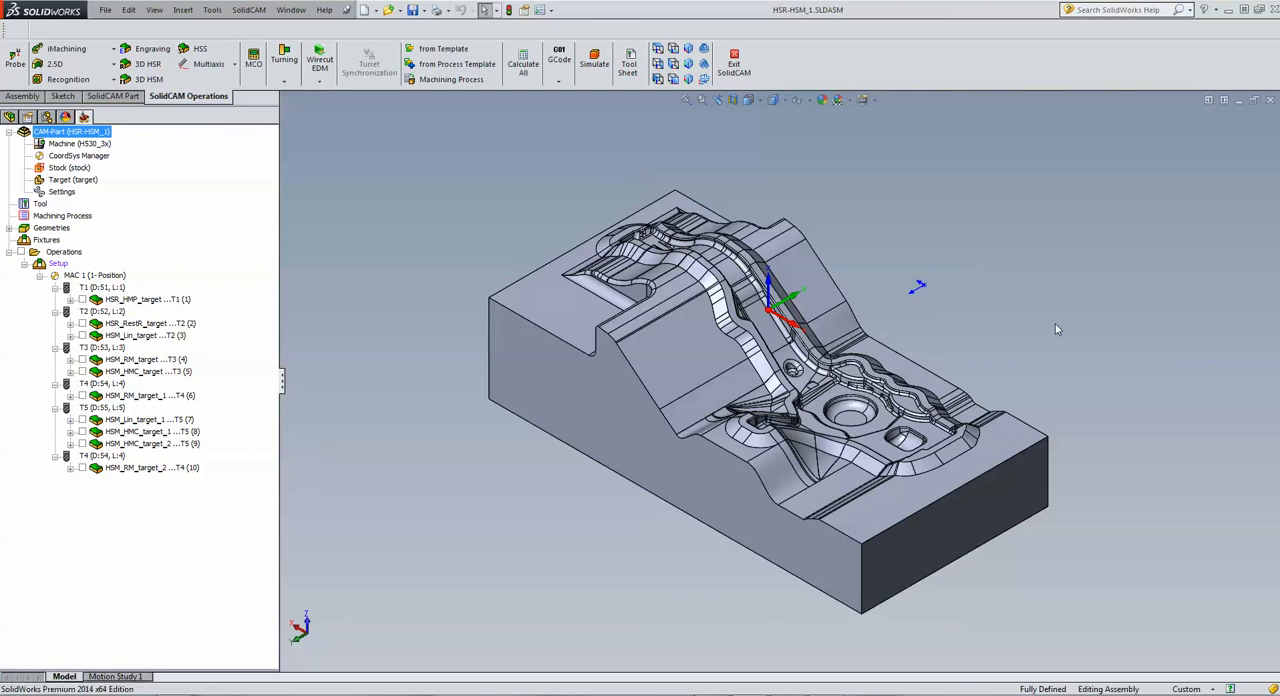
scroll(542, 454, down, 2)
scroll(966, 271, up, 2)
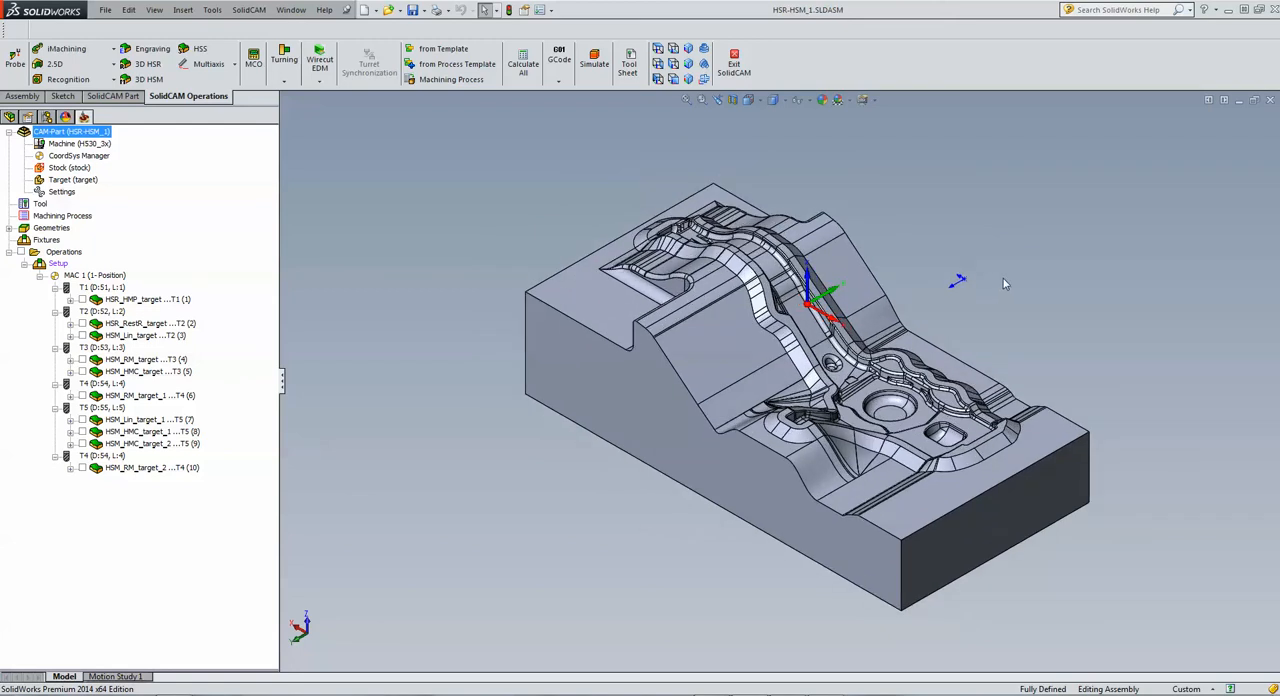
middle_drag(1003, 279, 1003, 279)
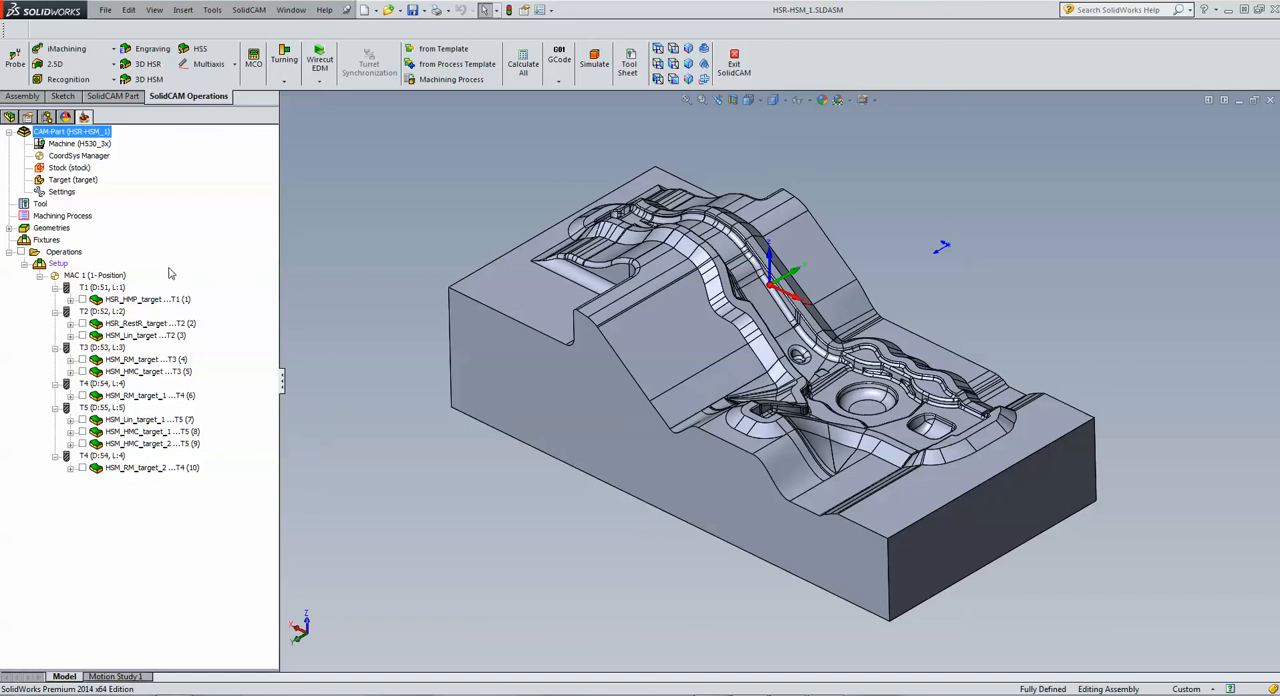
Step: Open the HM roughing operation HSR_HMP_target and review its geometry, tool, constraint boundaries and passes
double_click(142, 302)
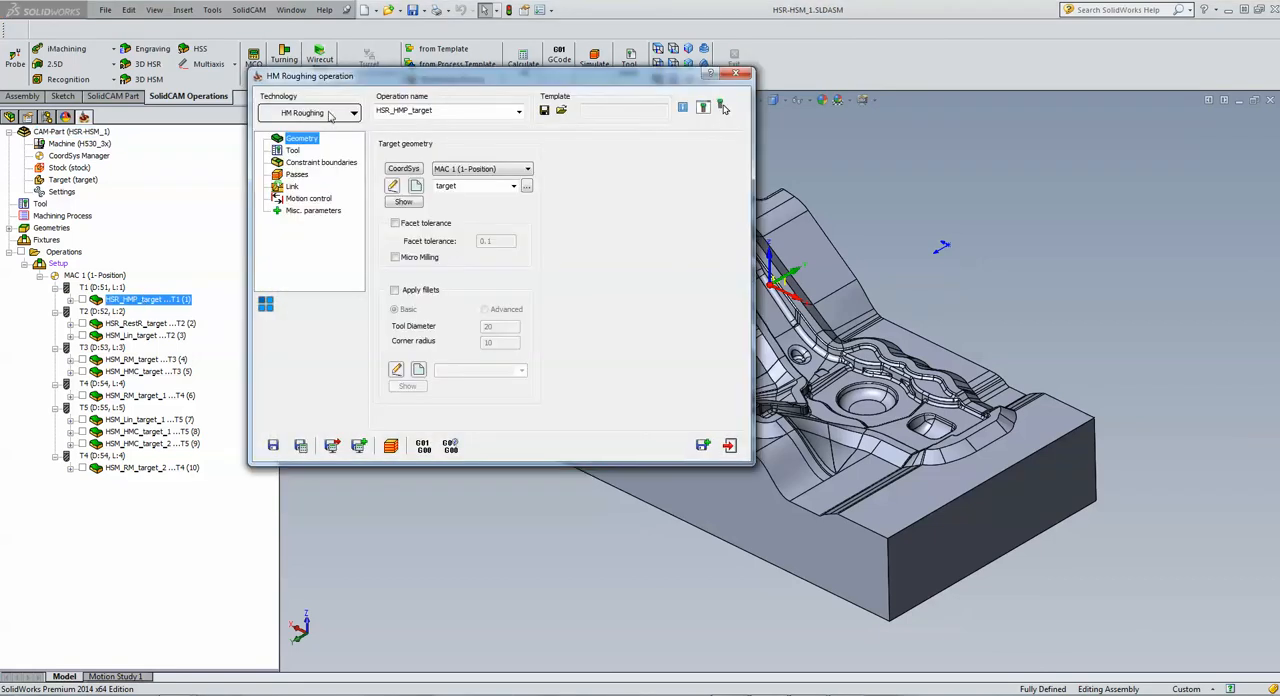
click(293, 150)
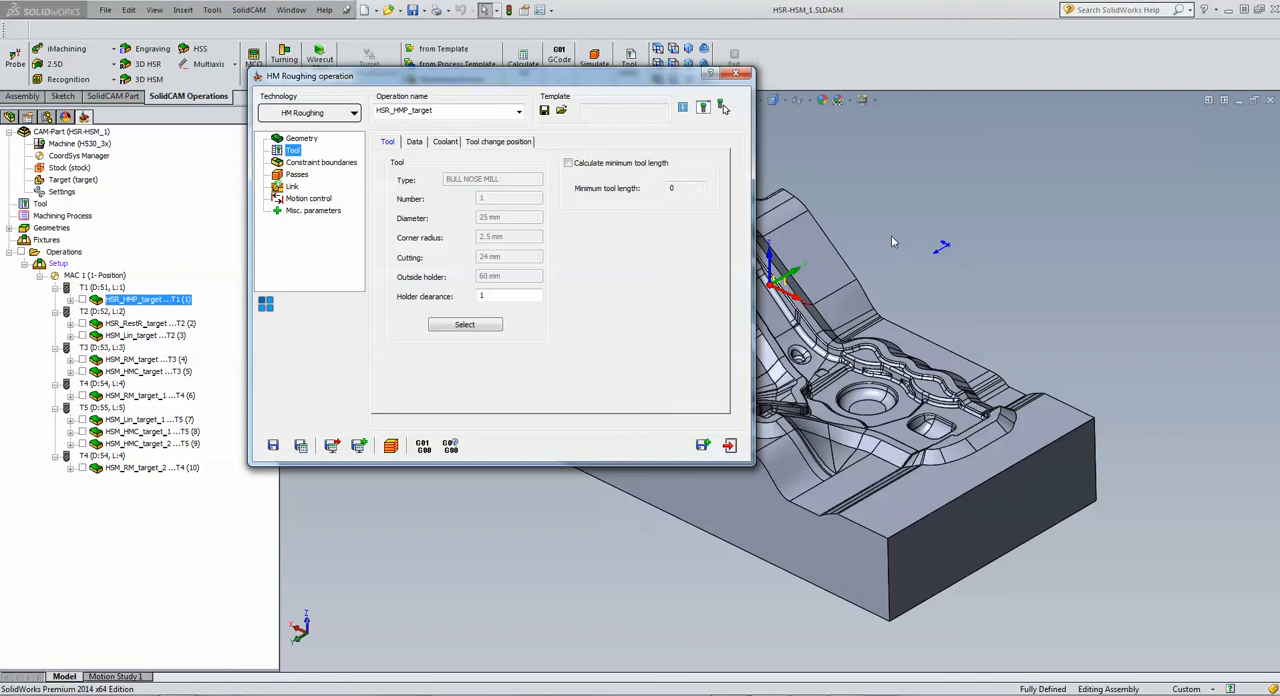
click(314, 164)
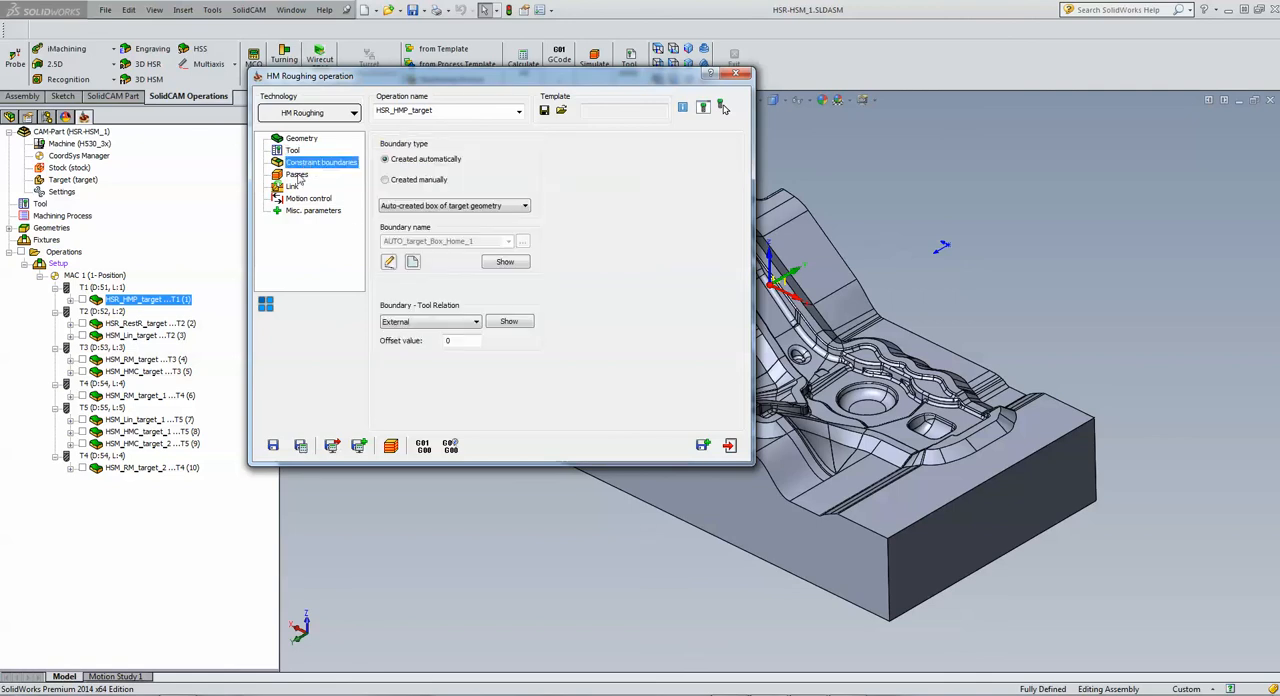
click(297, 176)
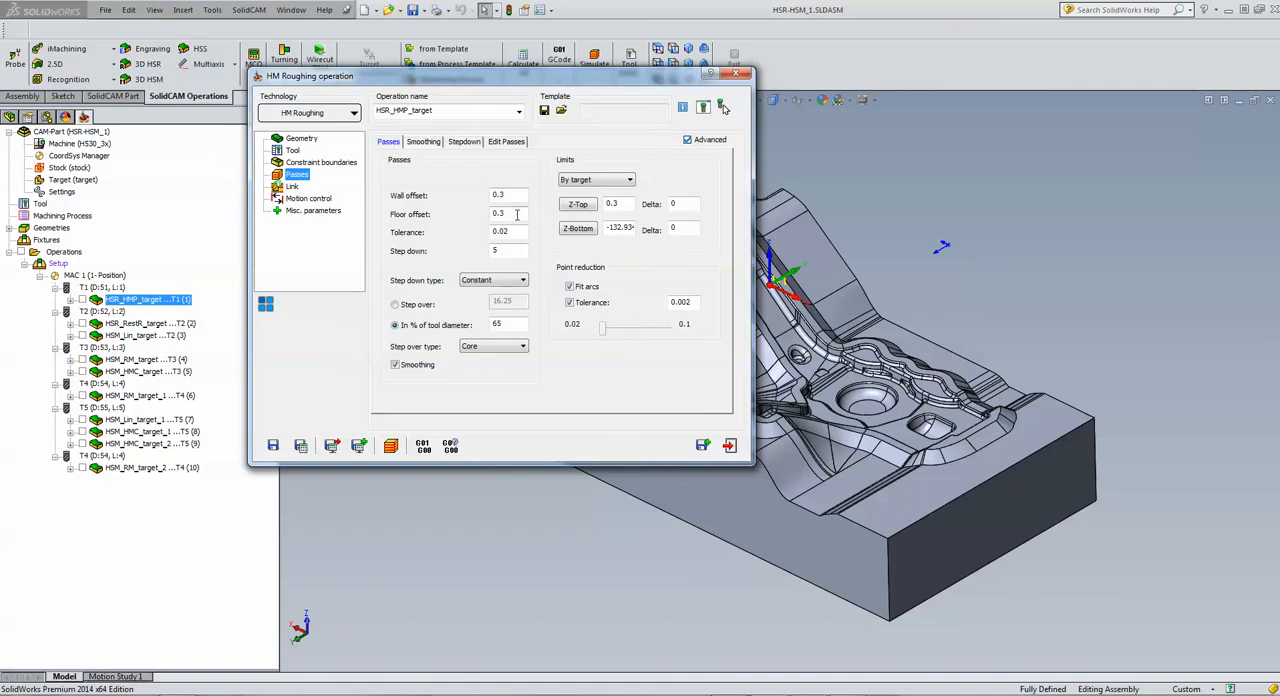
Step: Simulate the HM roughing toolpath of HSR_HMP_target in Host CAD mode and pause it partway
click(389, 446)
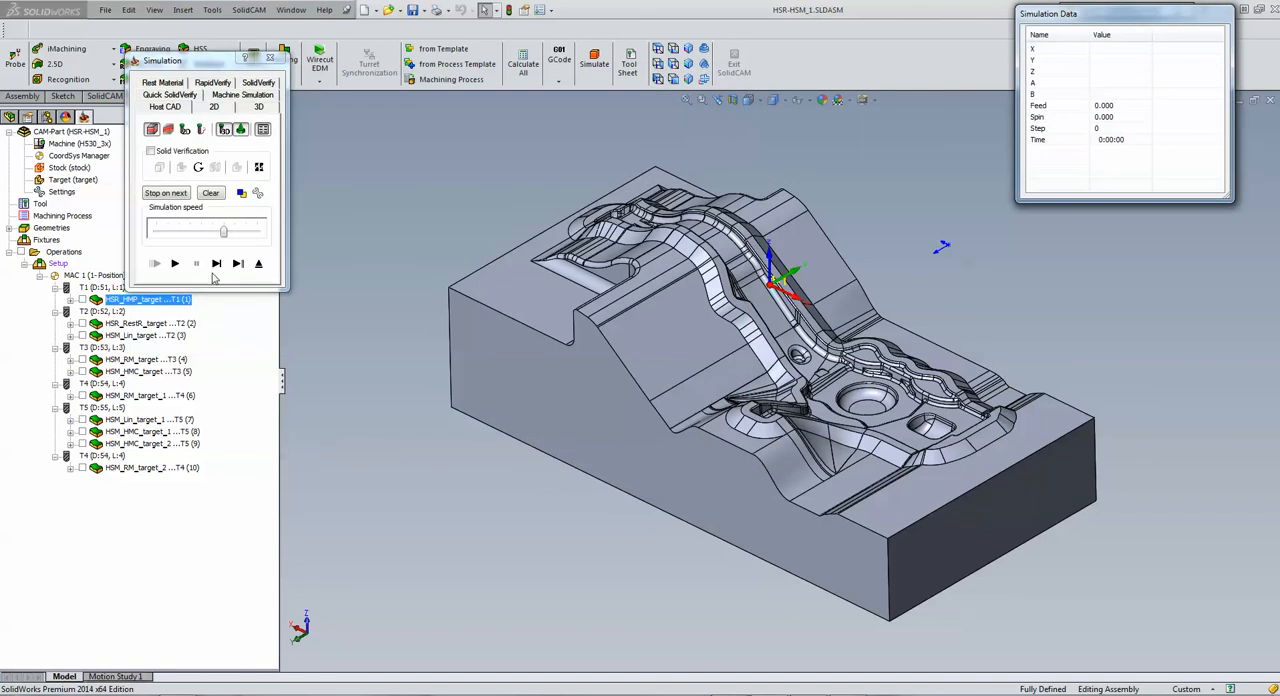
click(174, 263)
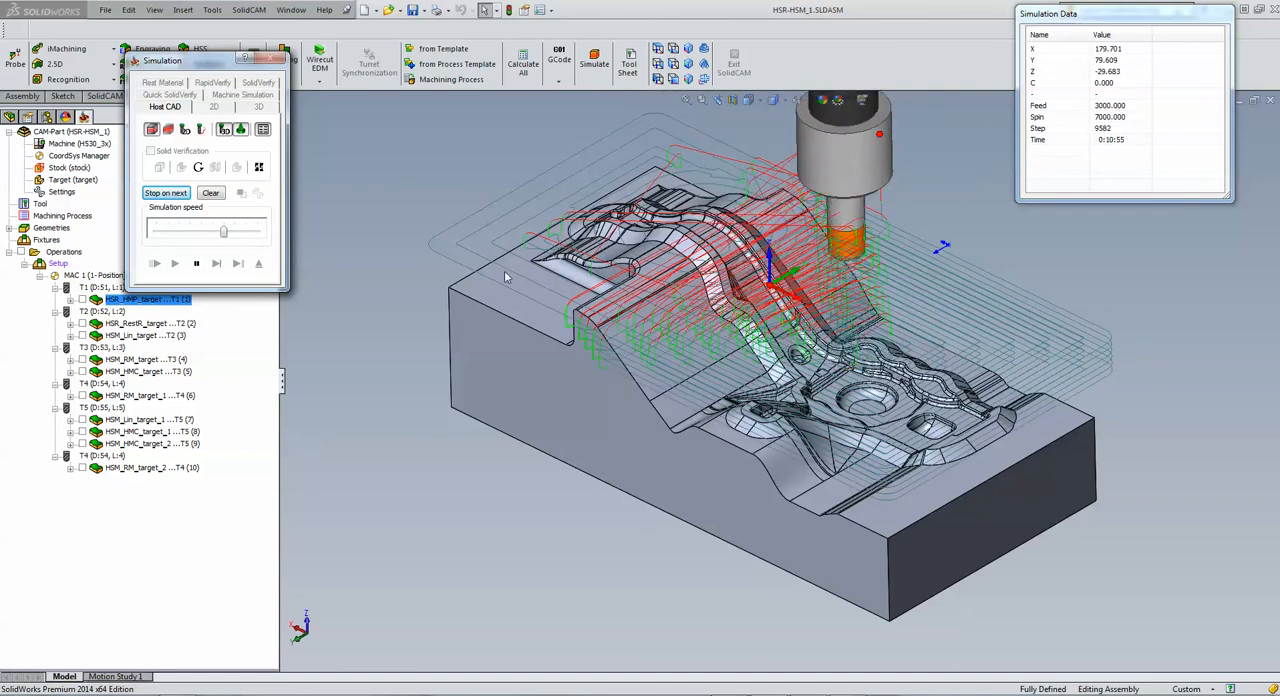
click(196, 263)
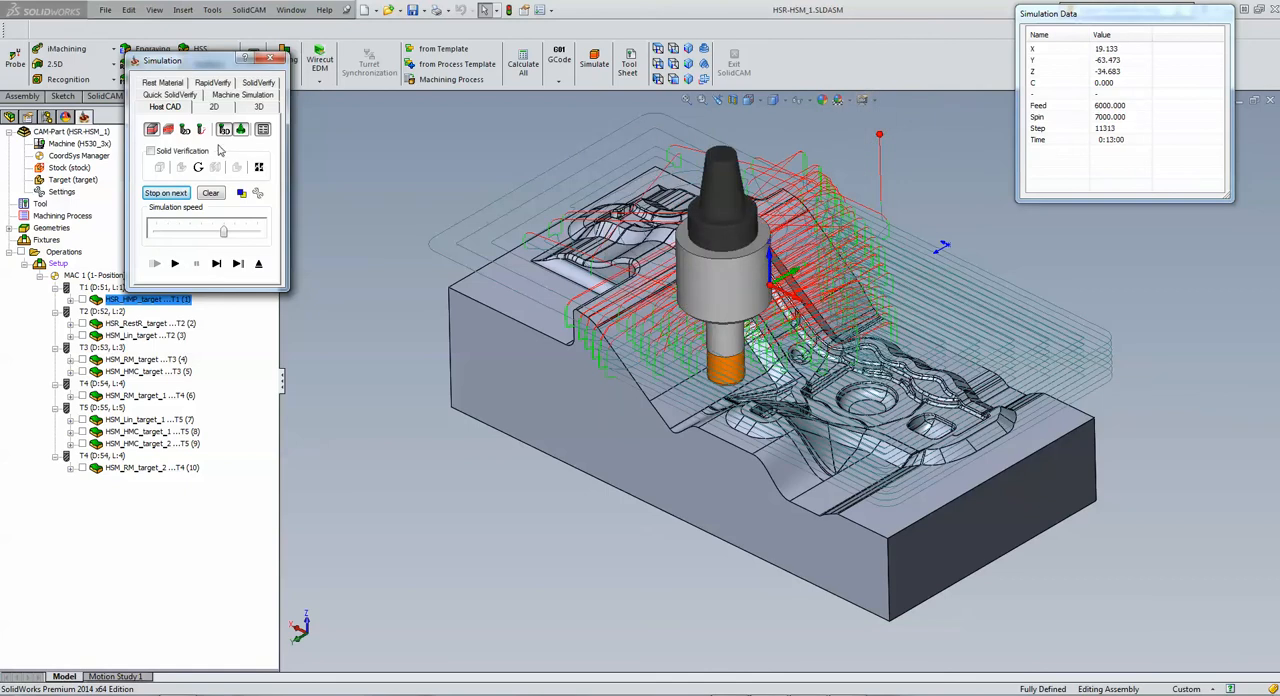
Step: Simulate the HM roughing in Quick SolidVerify at maximum speed, pause it, and exit the simulation and the operation
click(185, 95)
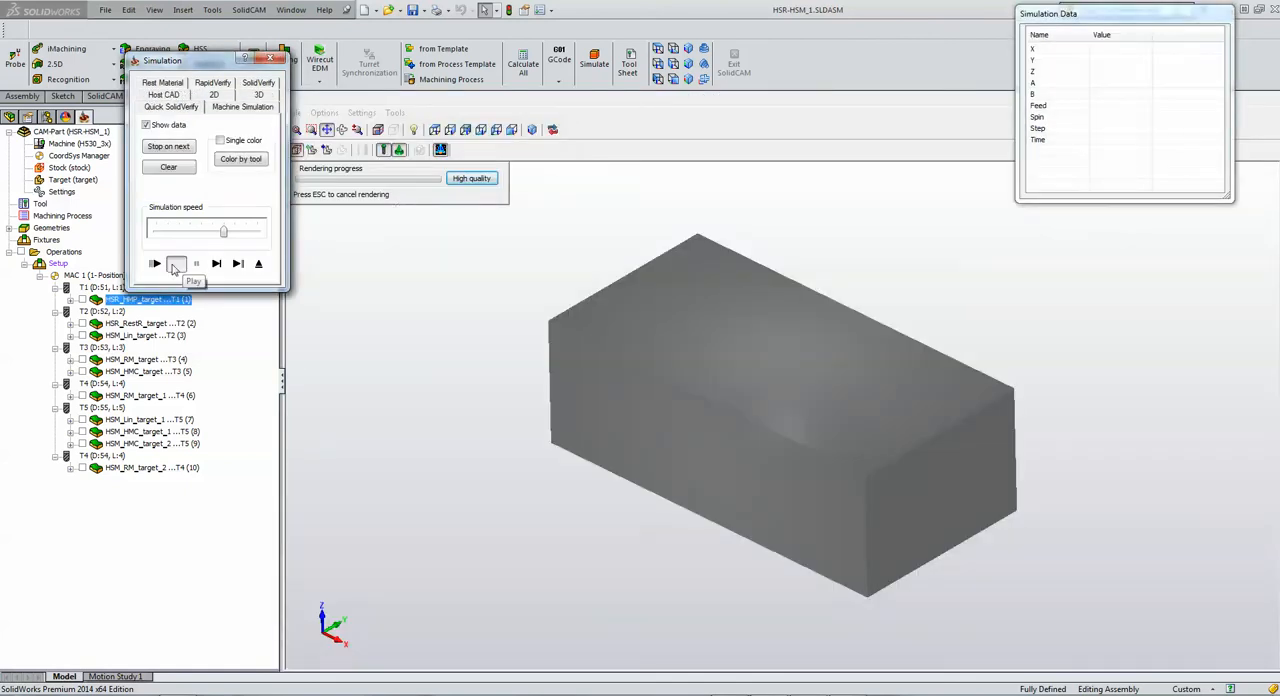
click(175, 264)
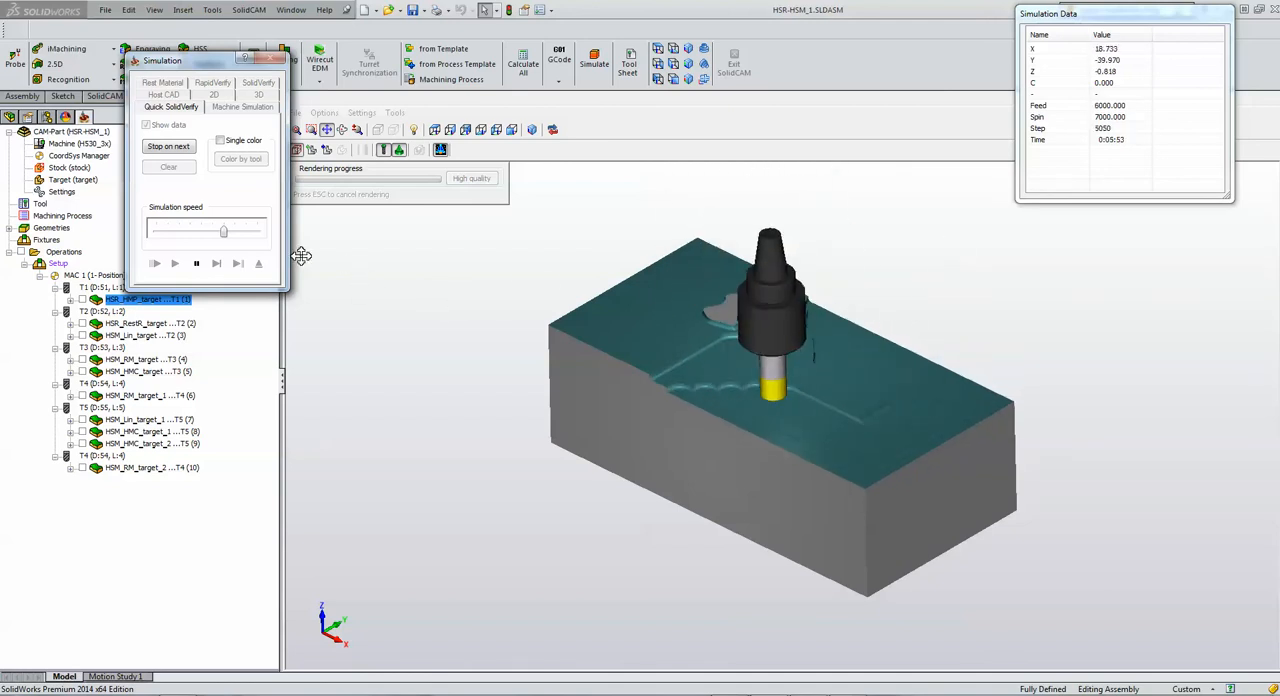
drag(223, 231, 273, 240)
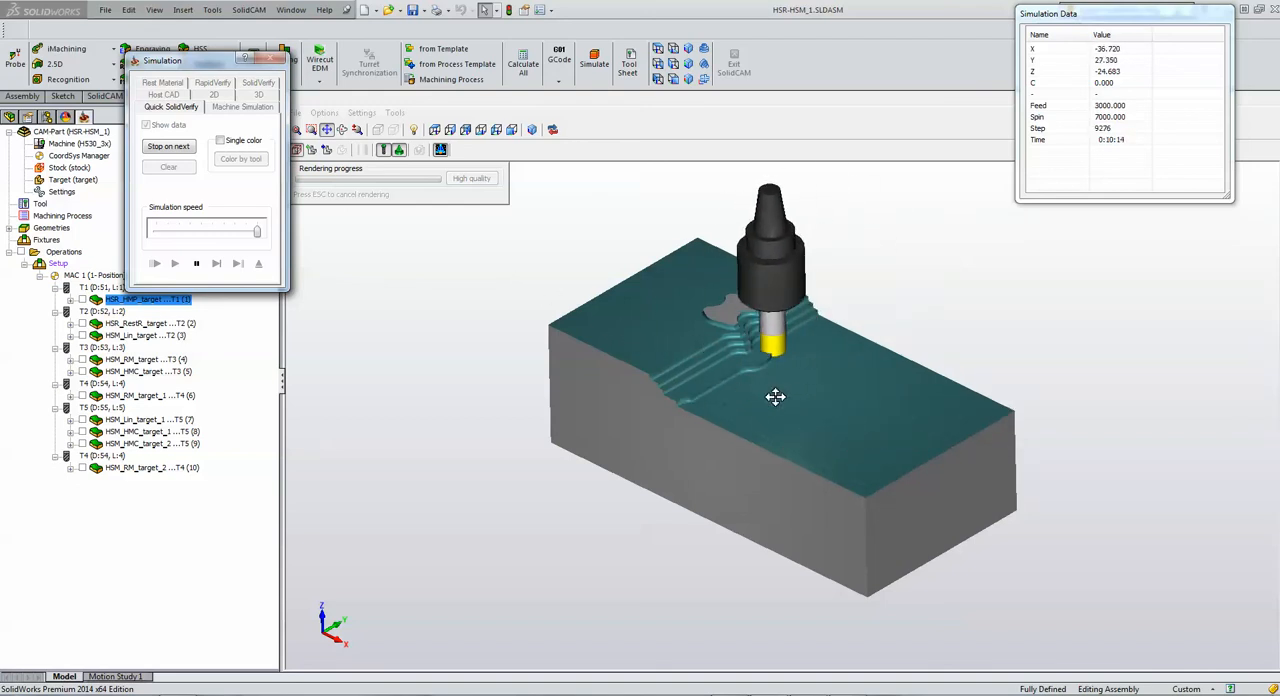
click(196, 264)
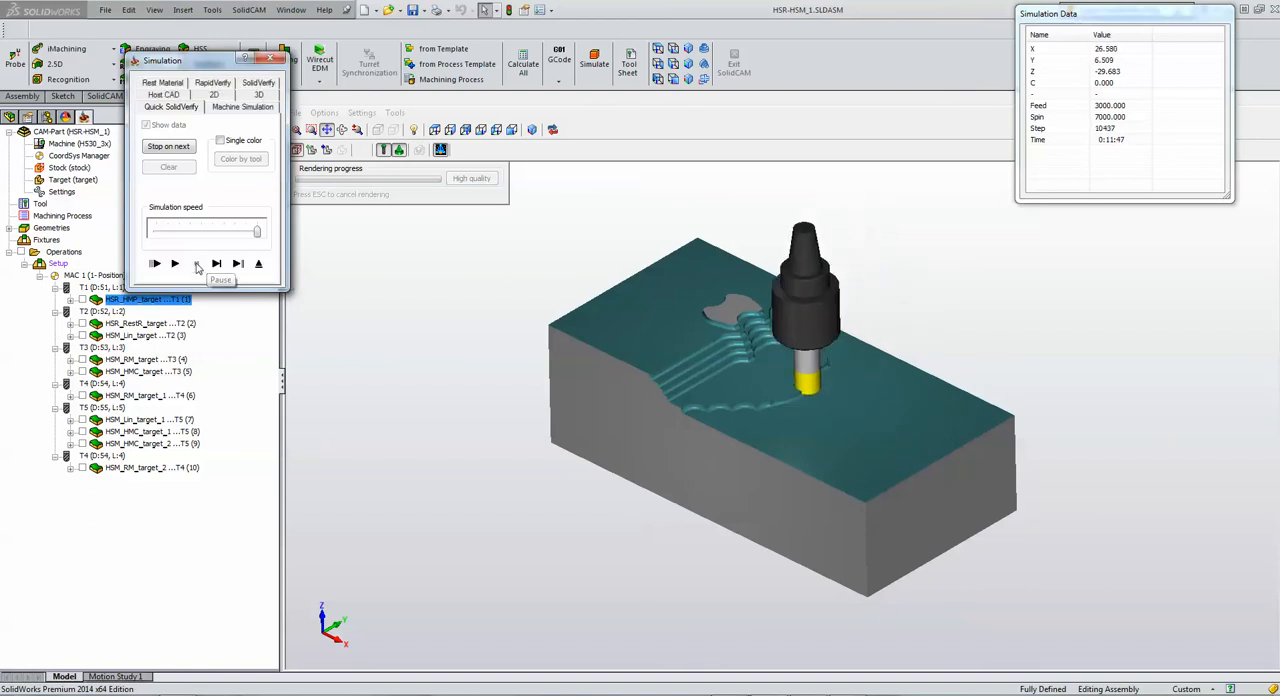
click(258, 265)
click(728, 447)
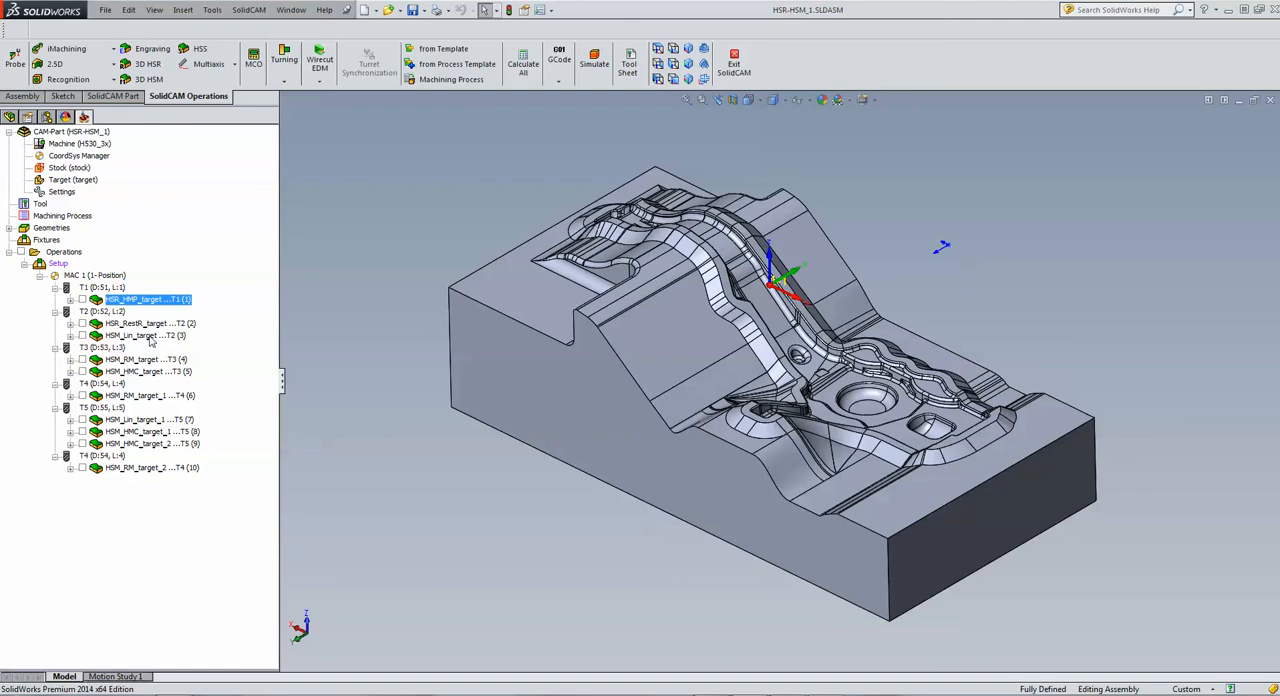
Step: Open the rest roughing operation HSR_RestR_target and review its tool, passes and step down
double_click(140, 326)
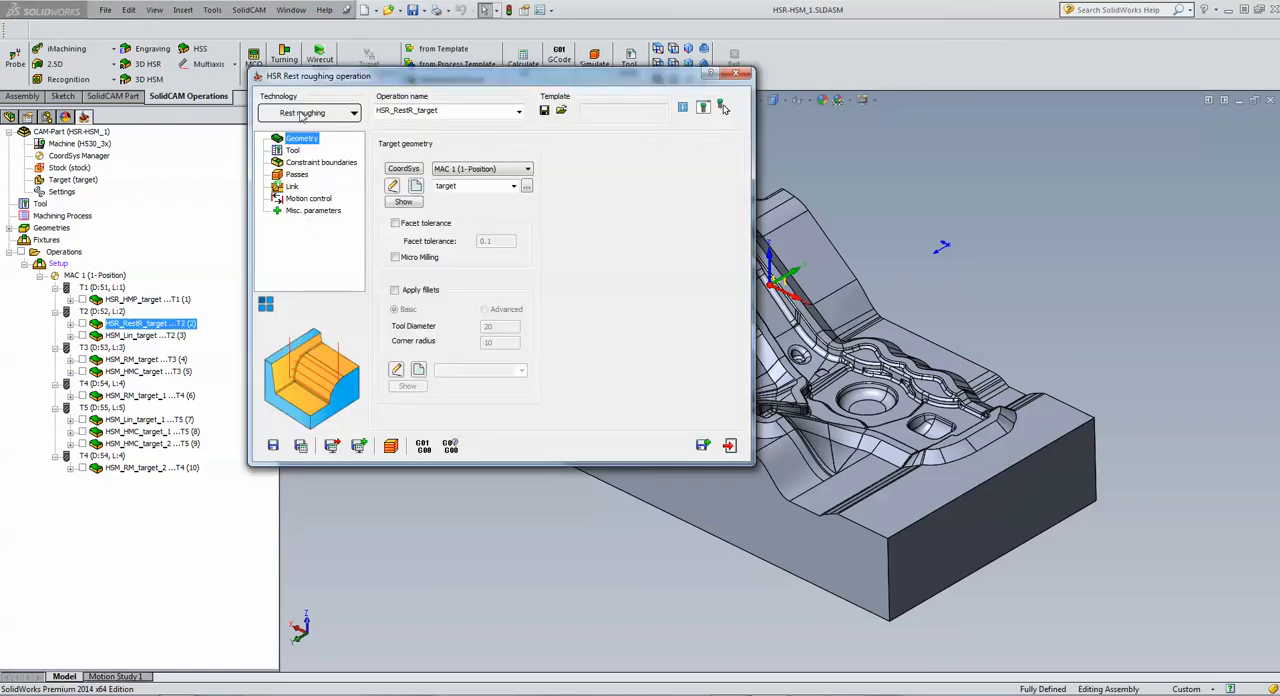
click(294, 150)
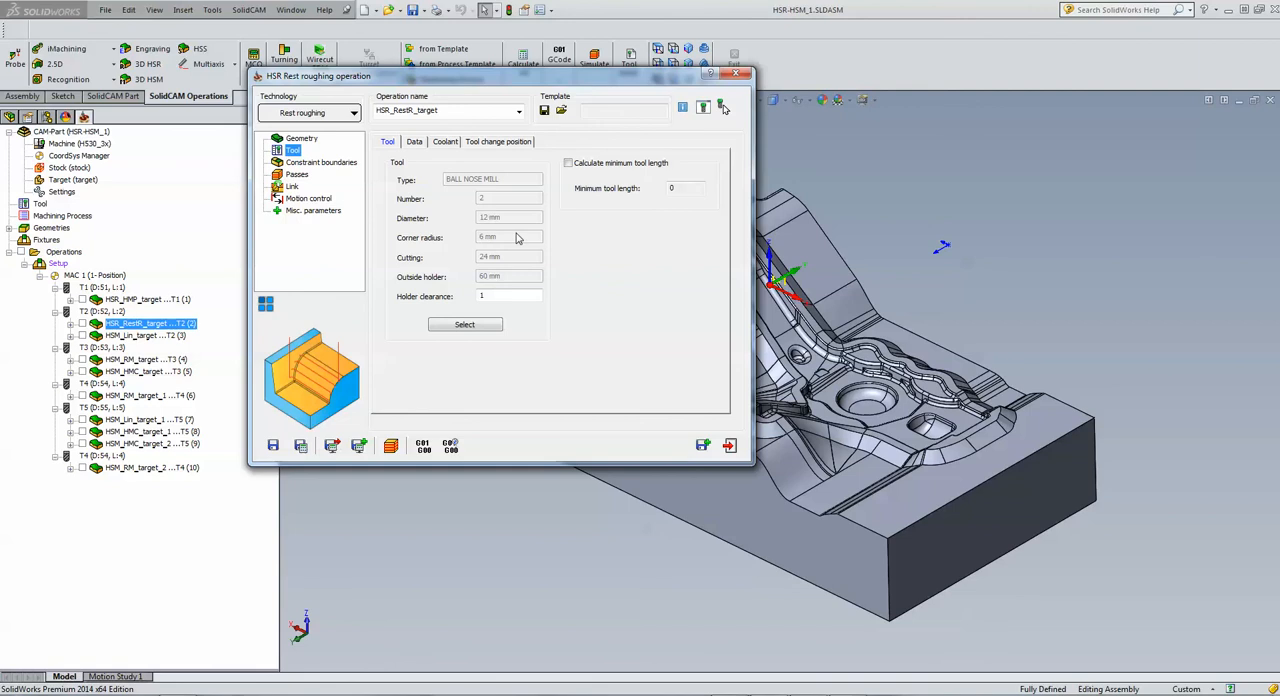
click(297, 174)
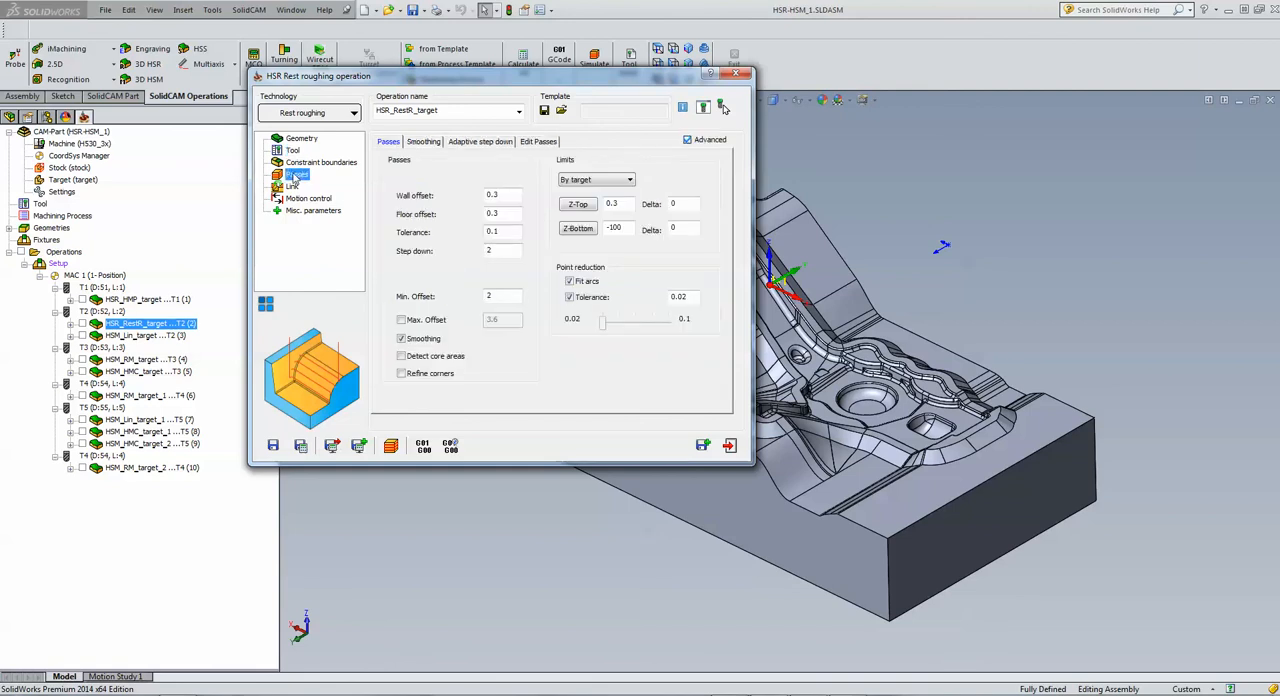
click(503, 250)
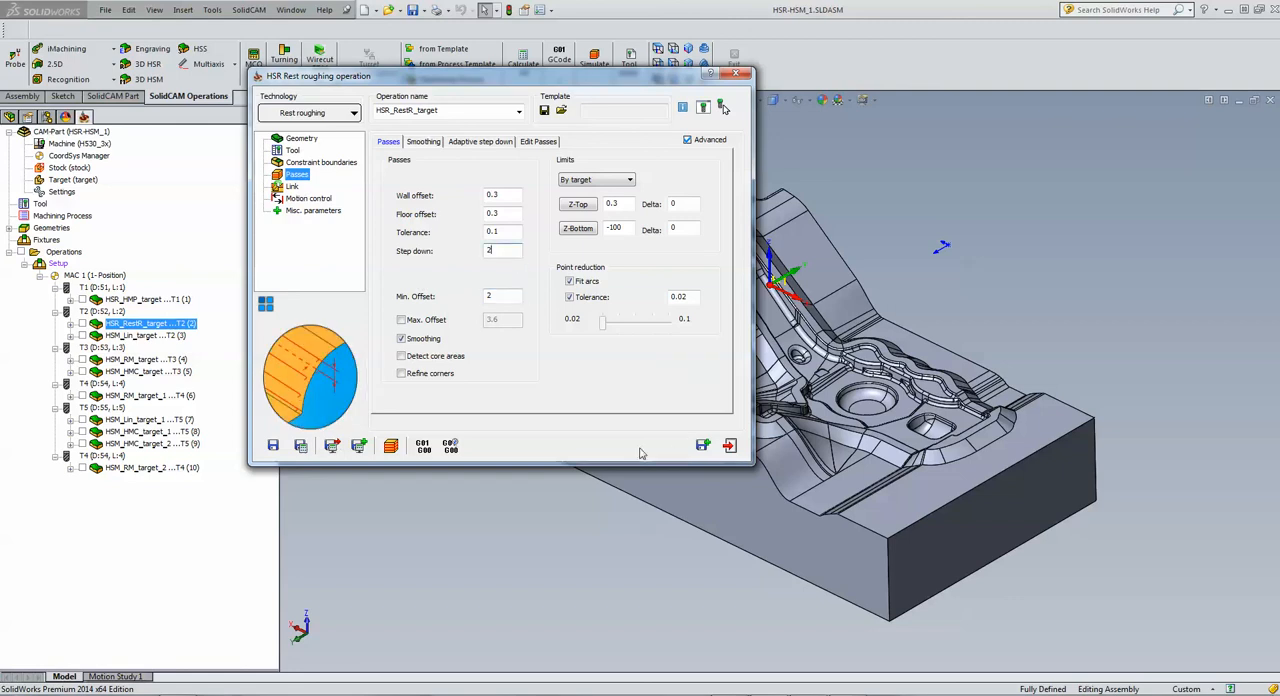
Step: Simulate the rest roughing toolpath of HSR_RestR_target in Host CAD mode, exit the simulation and close the operation
click(391, 446)
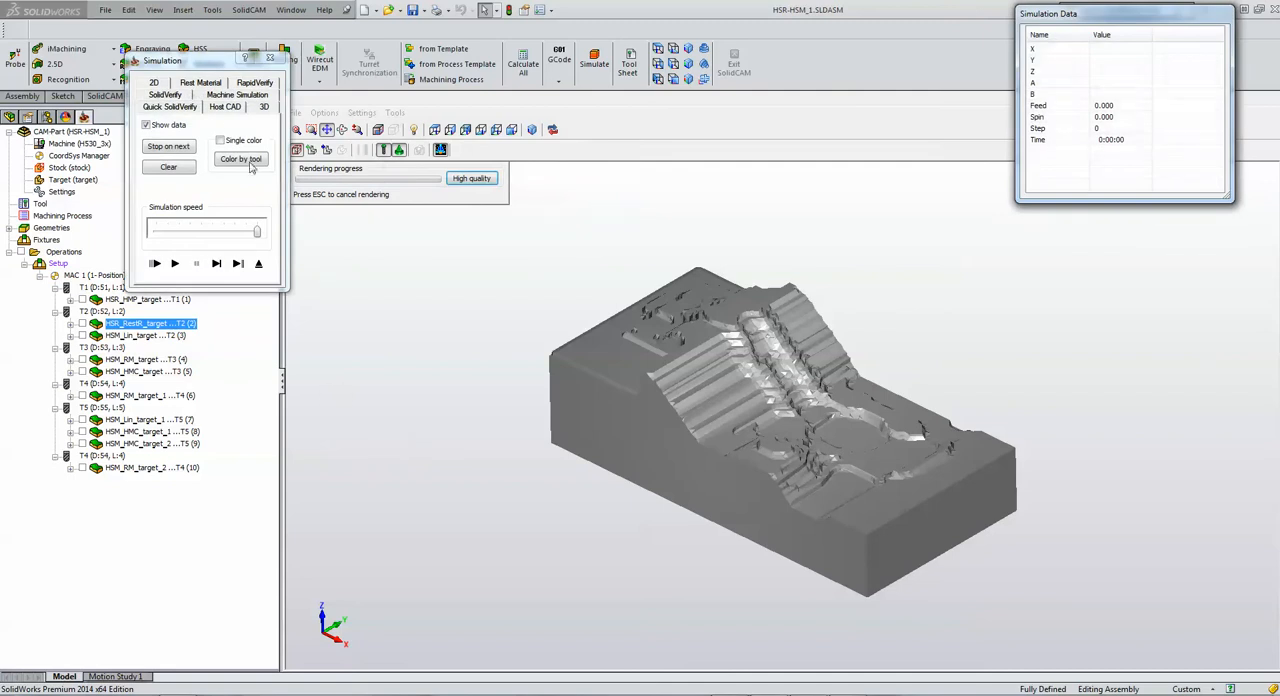
click(222, 107)
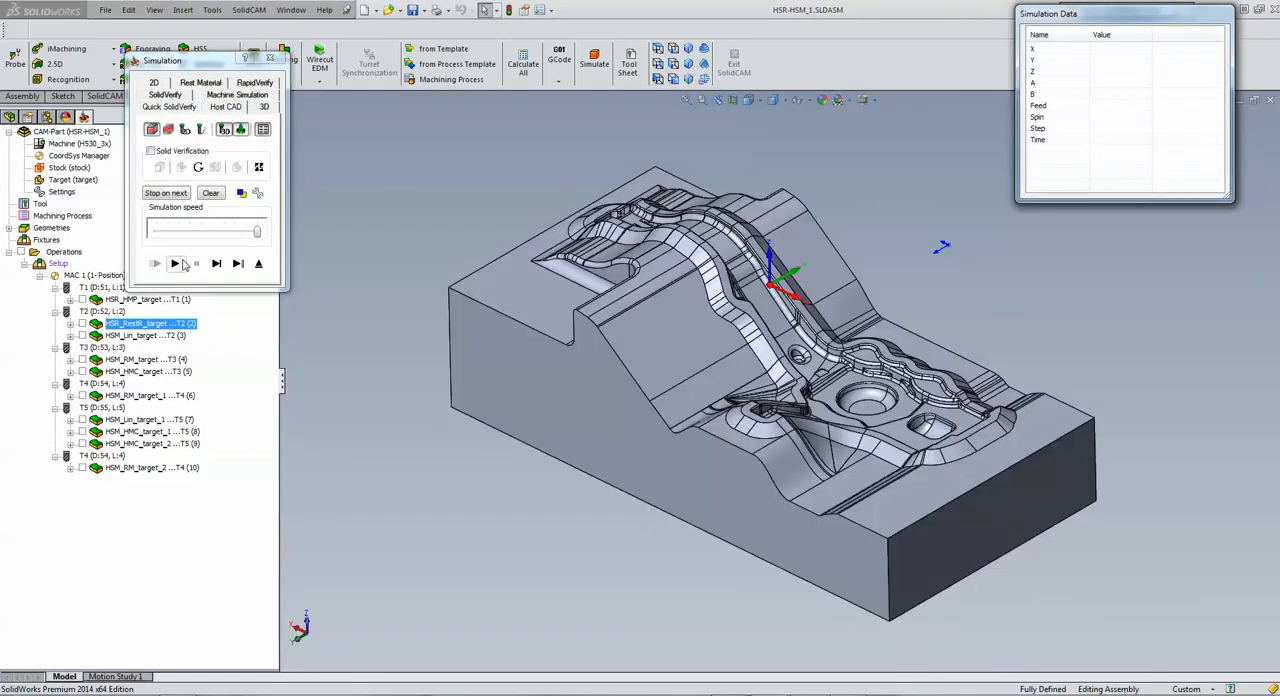
click(175, 263)
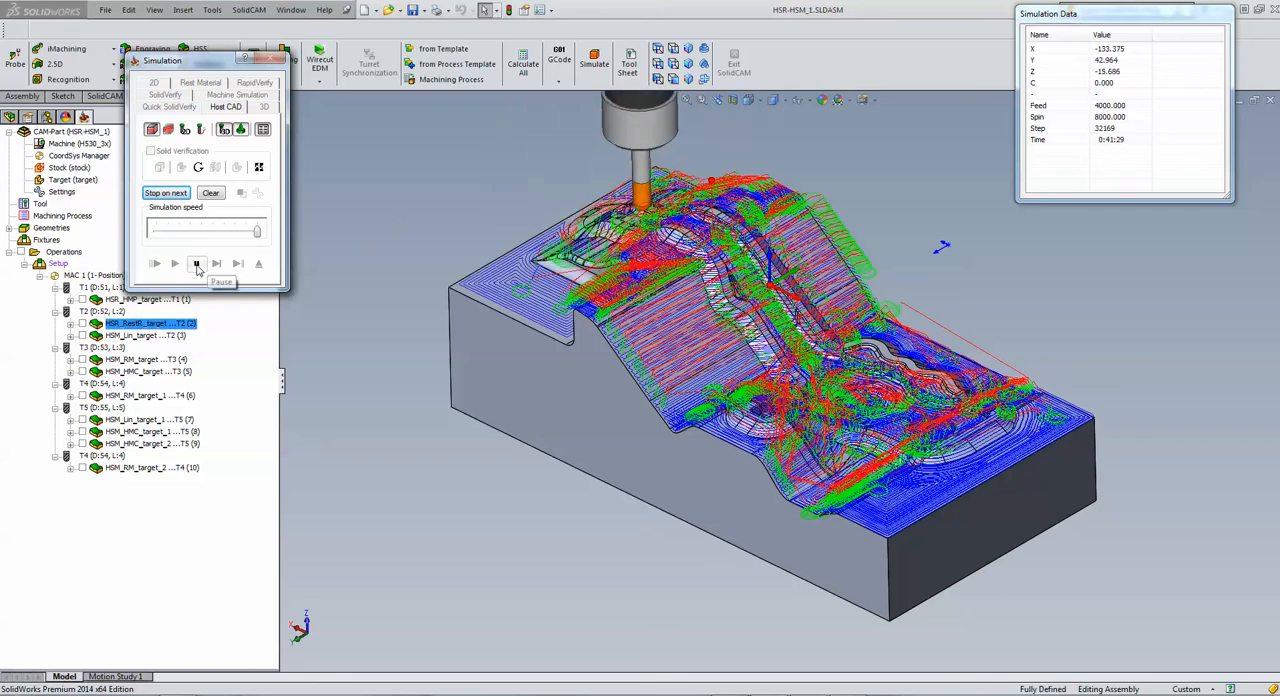
click(258, 265)
click(258, 265)
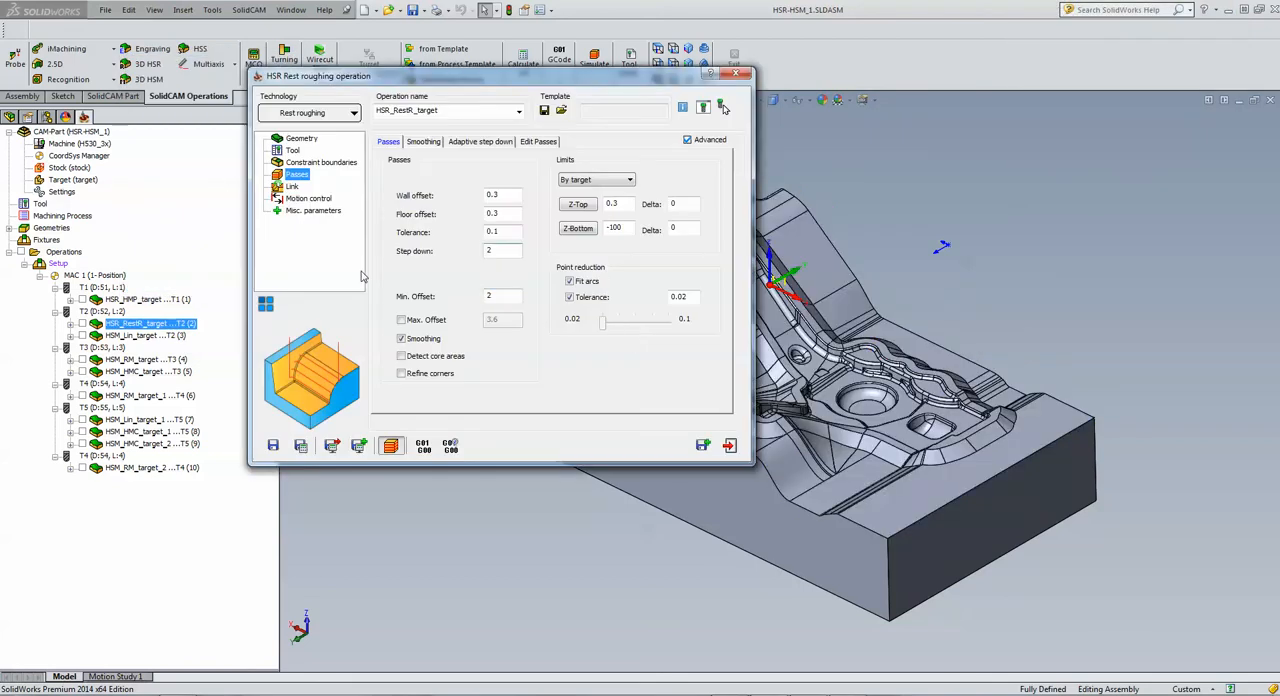
click(730, 446)
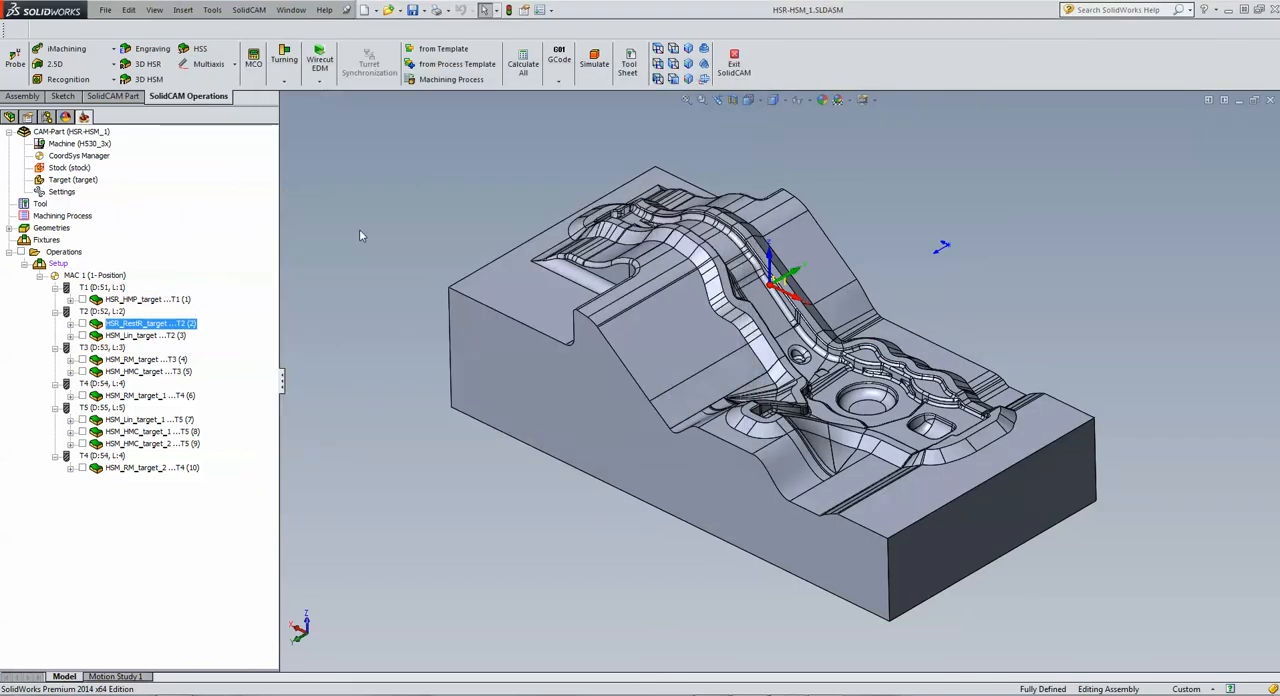
Step: Open the linear machining operation HSM_Lin_target and review its constraint boundaries, step over and pass angle
click(142, 336)
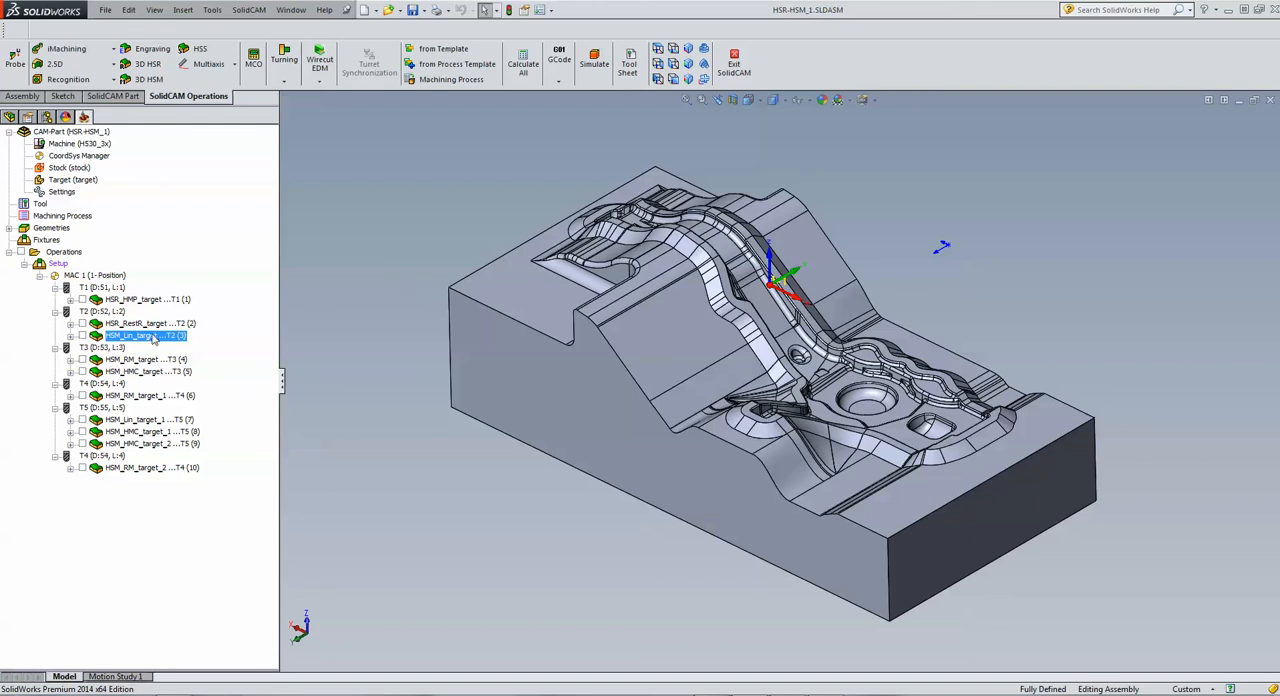
double_click(145, 336)
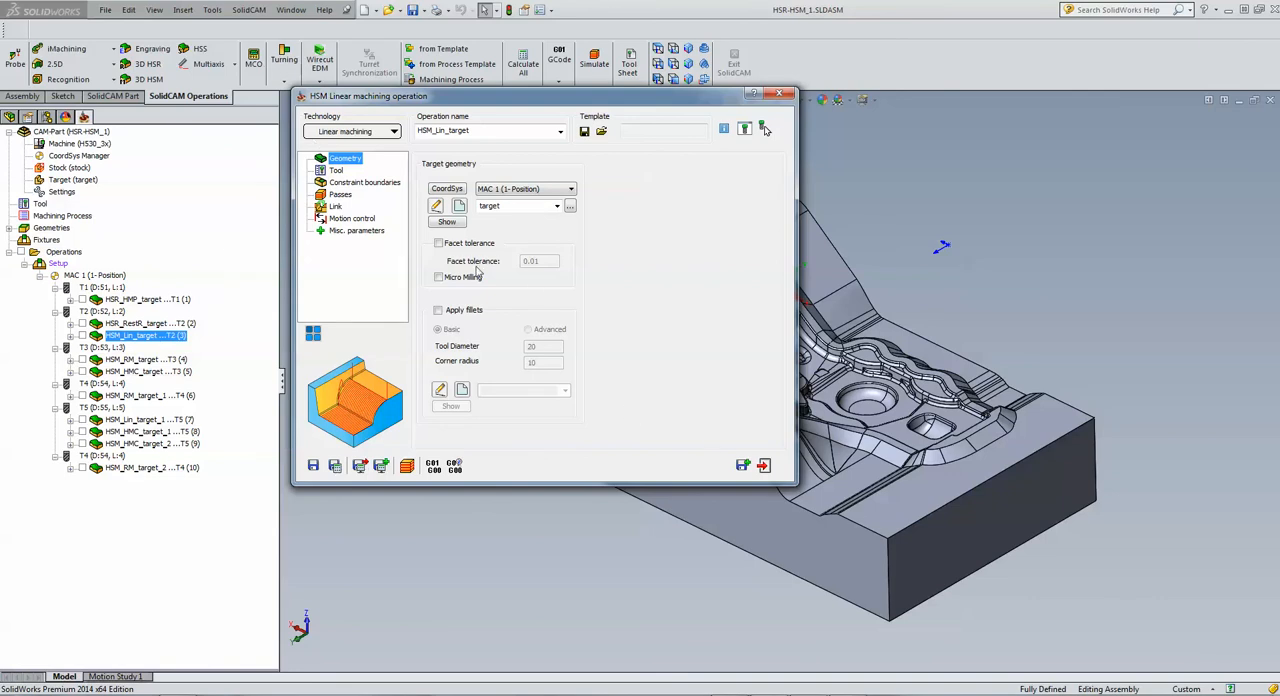
click(351, 183)
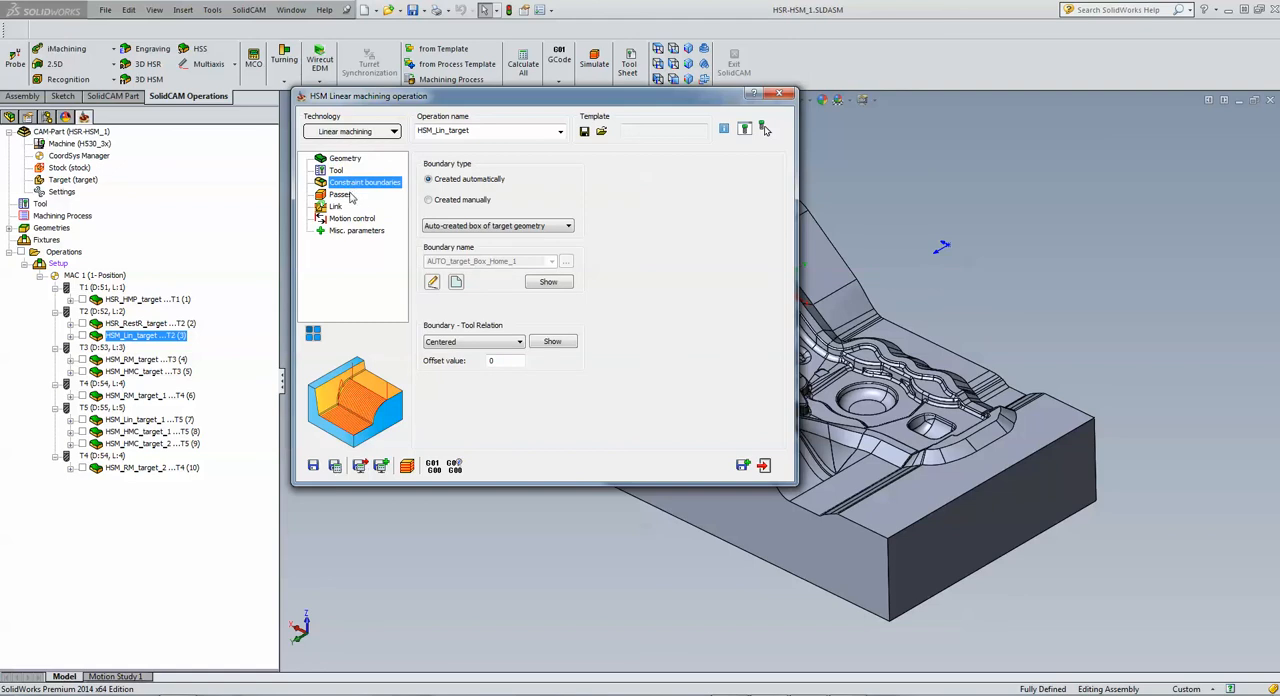
click(340, 195)
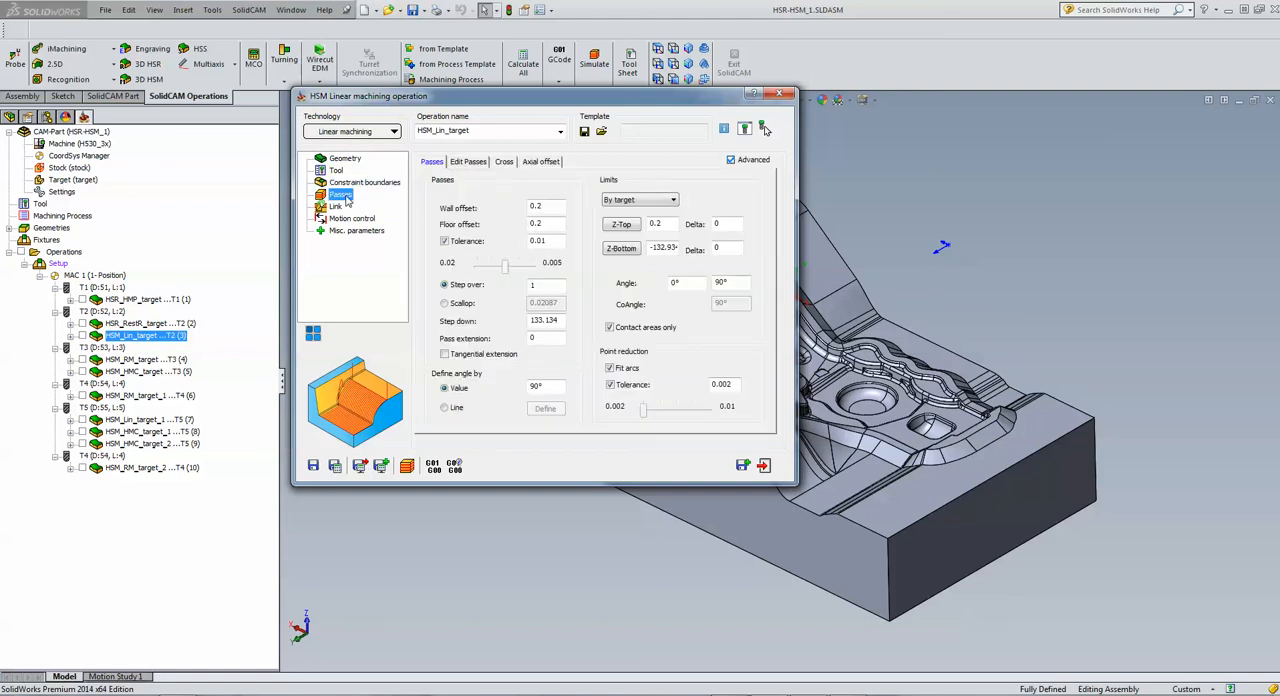
double_click(544, 286)
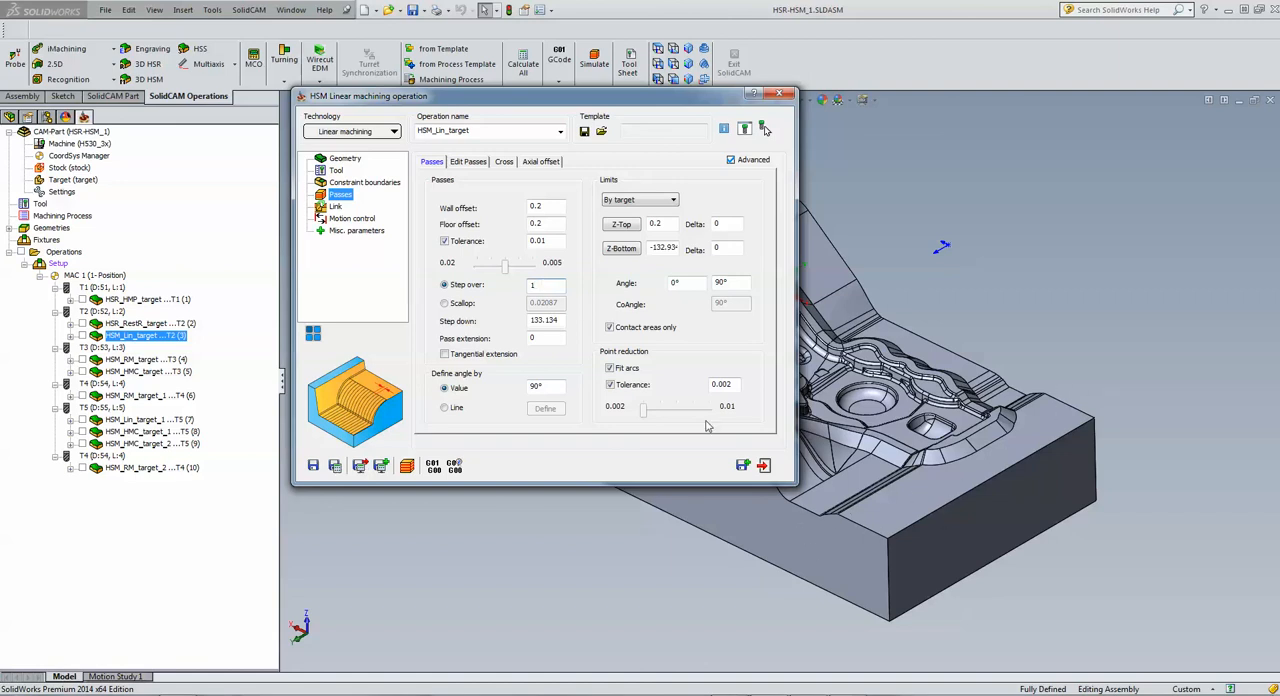
click(555, 385)
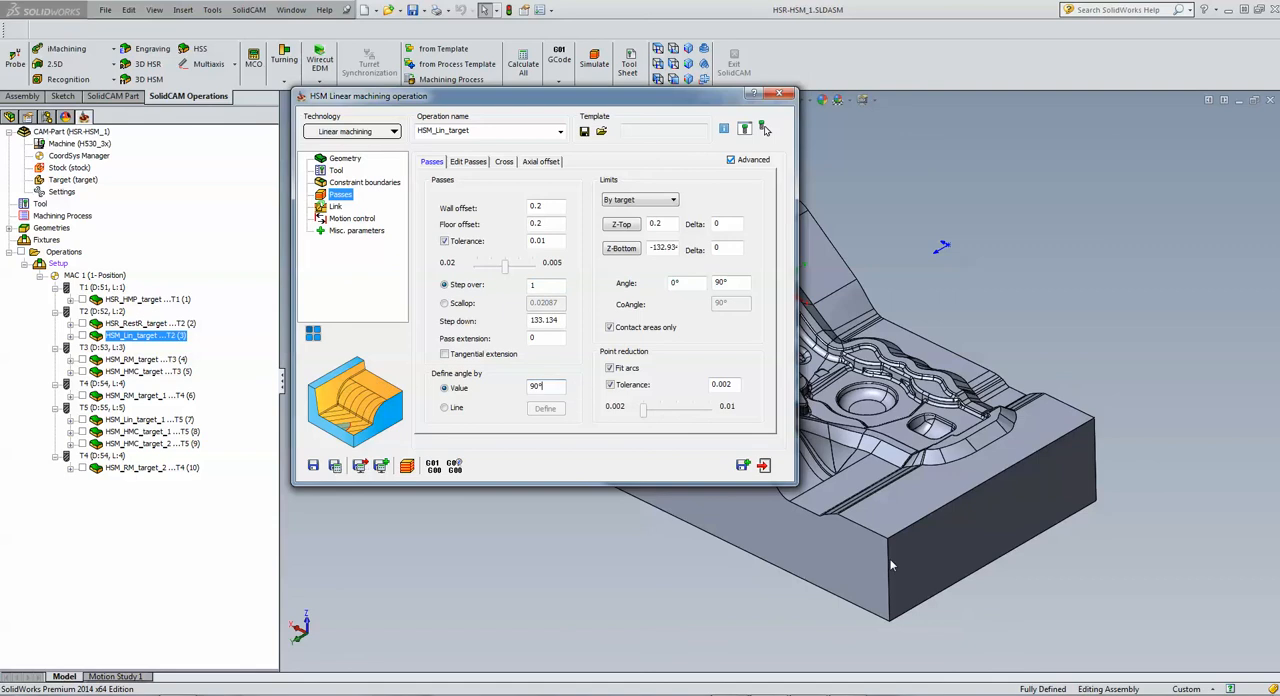
Step: Simulate the linear toolpath of HSM_Lin_target in Host CAD mode, check its floor offset and close the operation
click(407, 465)
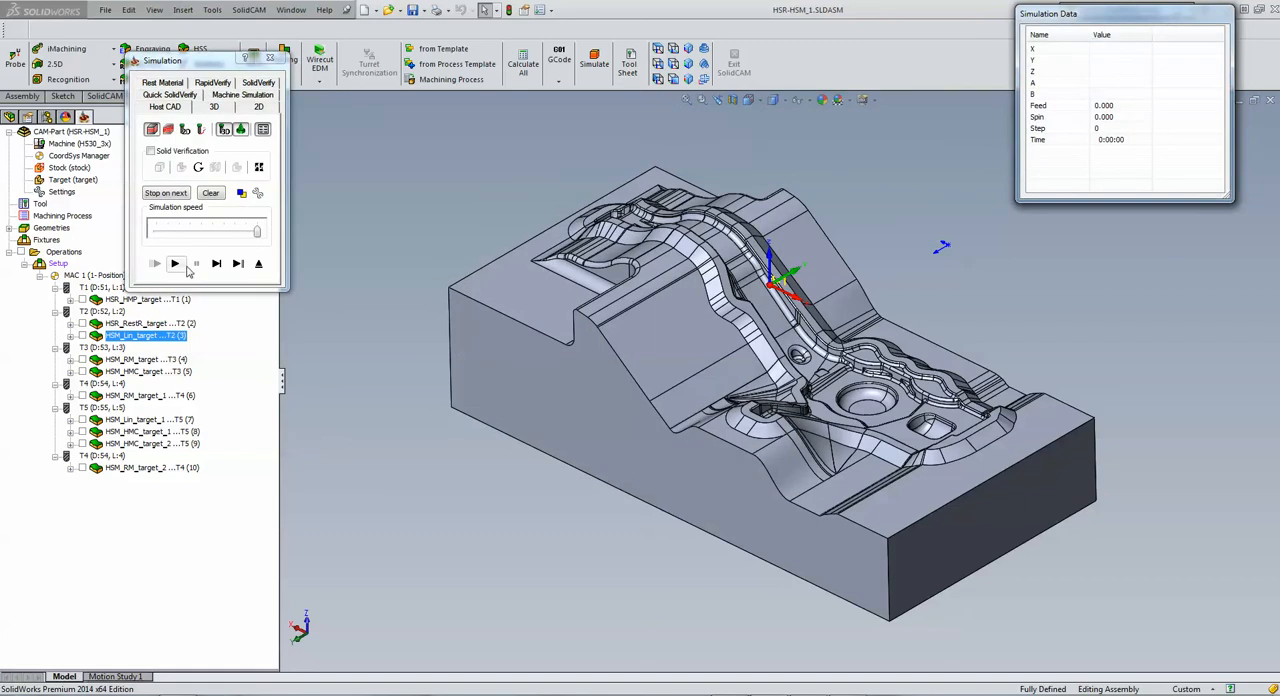
click(176, 264)
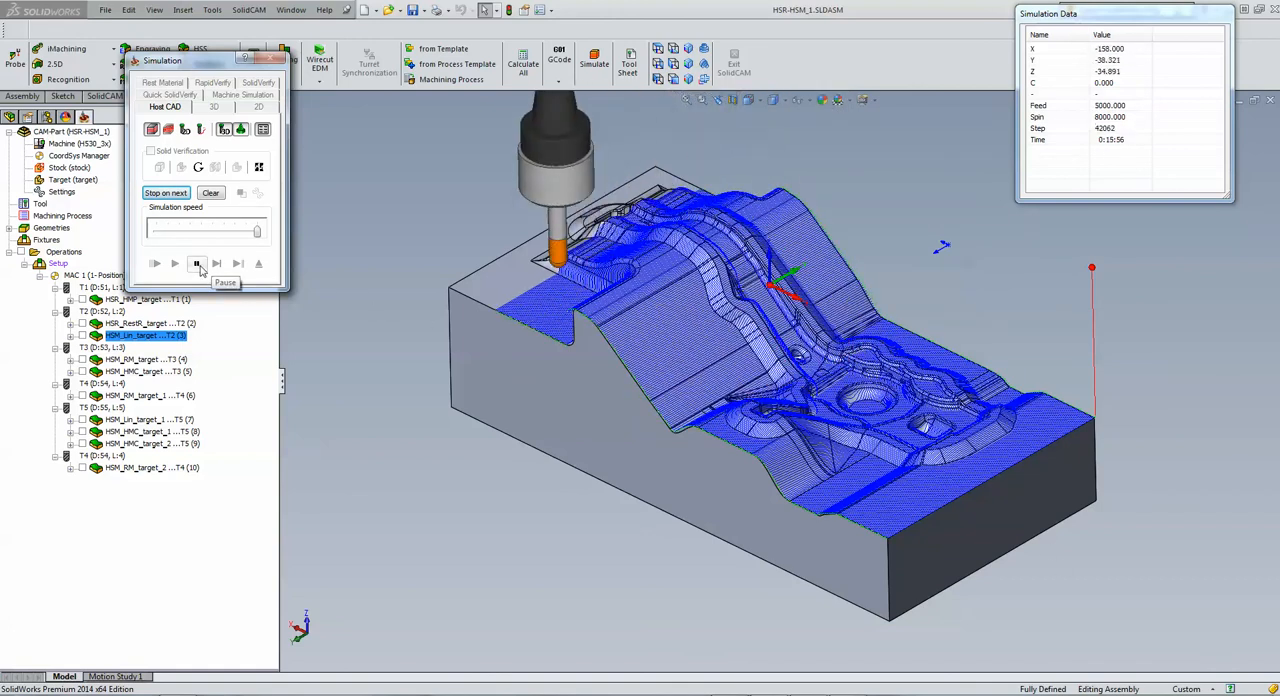
click(258, 264)
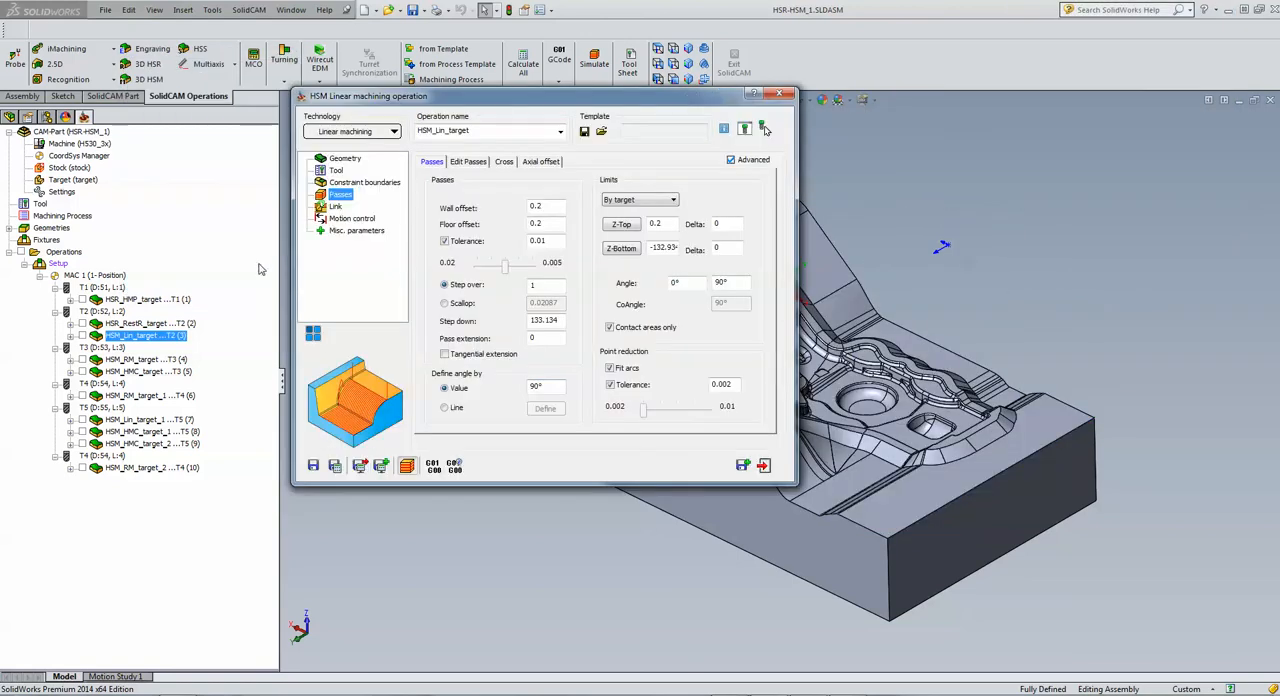
click(552, 223)
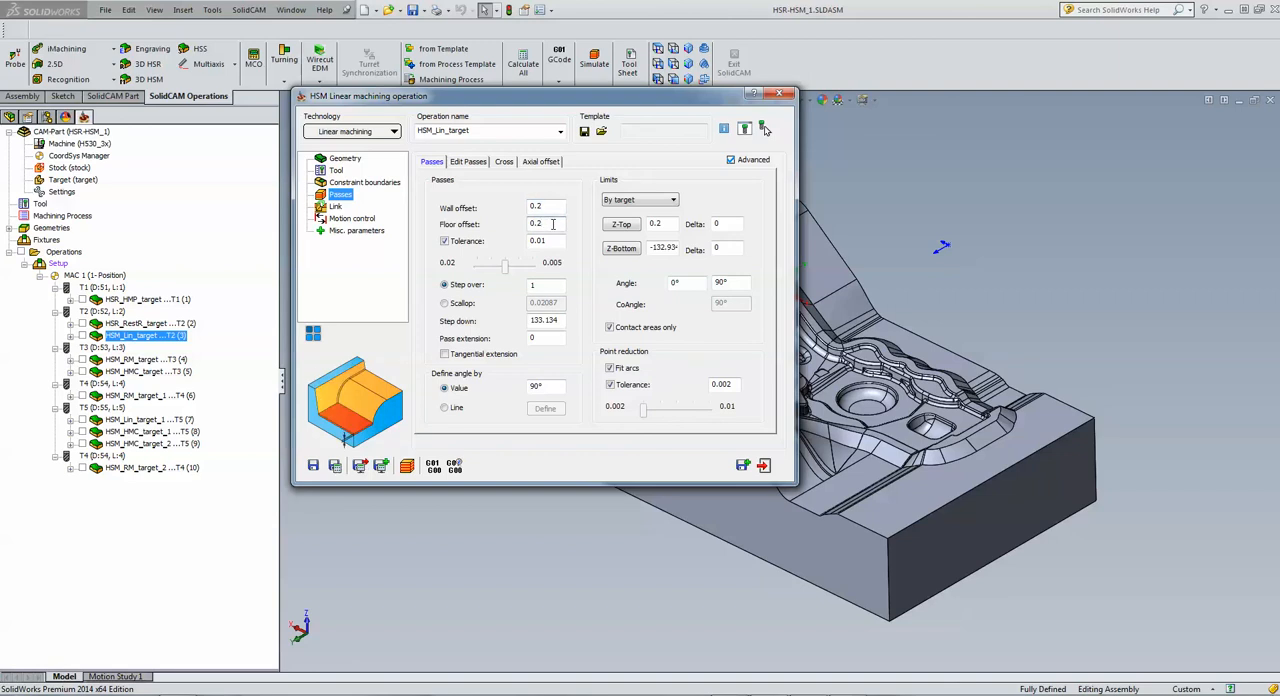
click(765, 465)
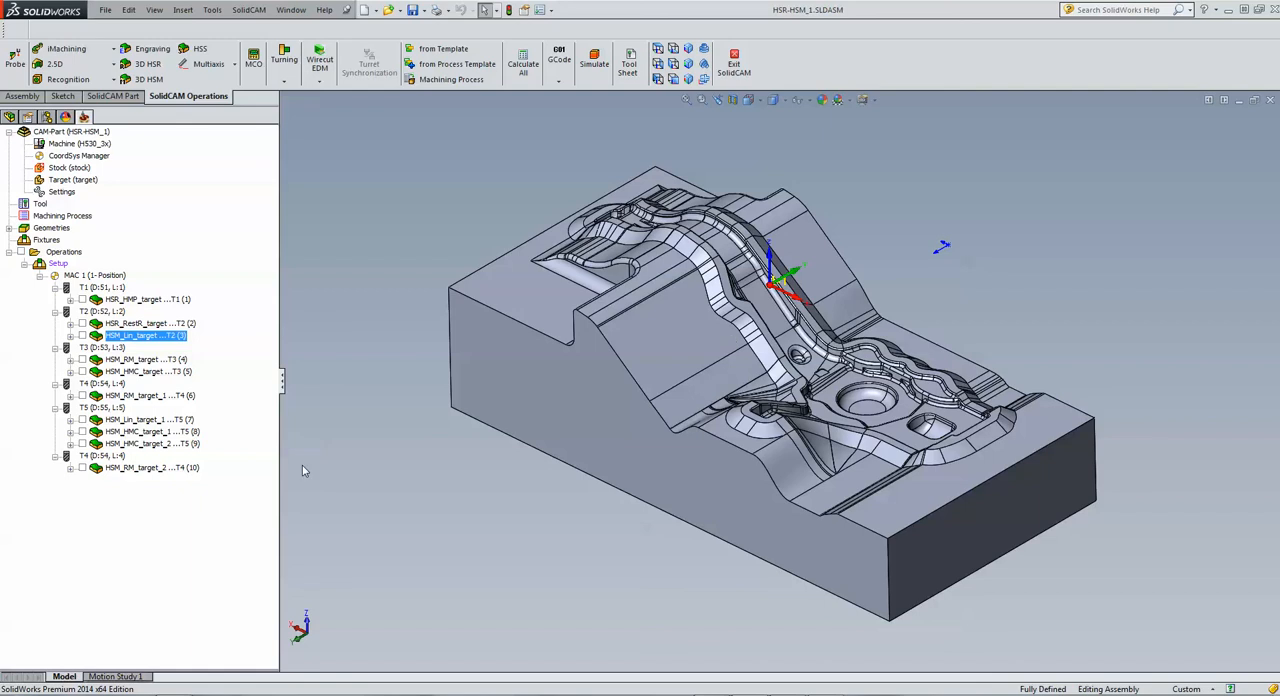
Step: Open the rest machining operation HSM_RM_target and review its tool, reference tool and passes
double_click(146, 362)
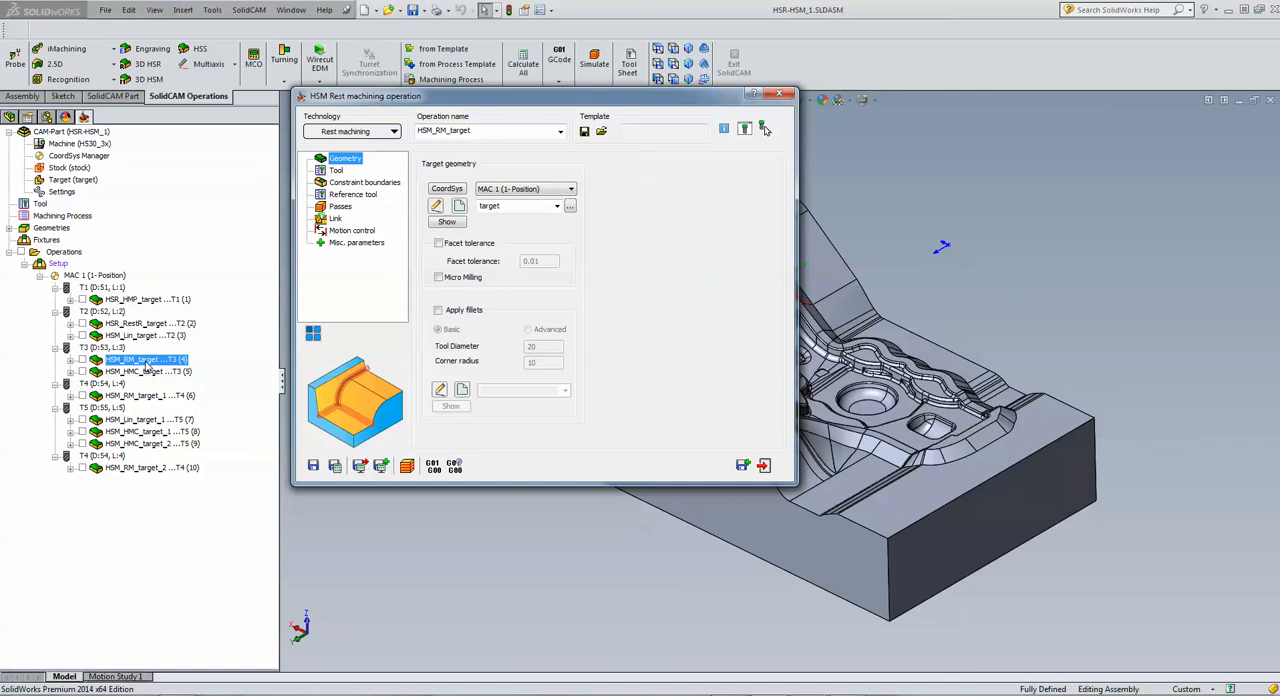
click(338, 172)
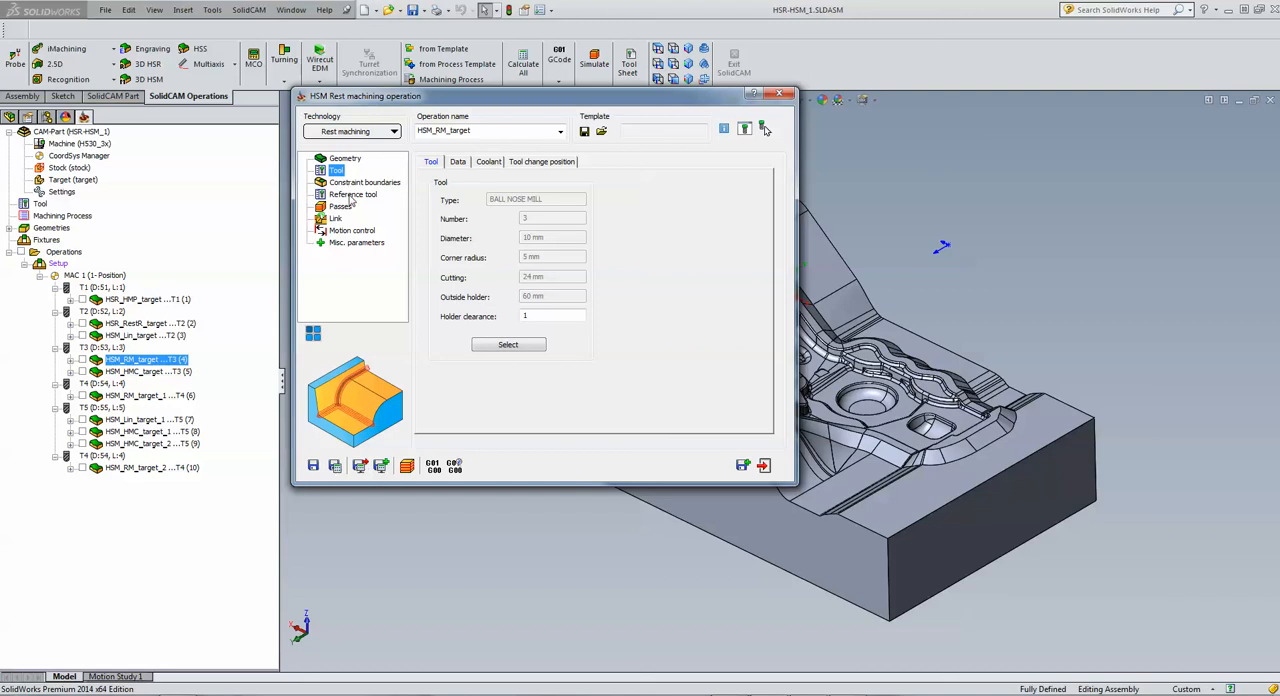
click(351, 196)
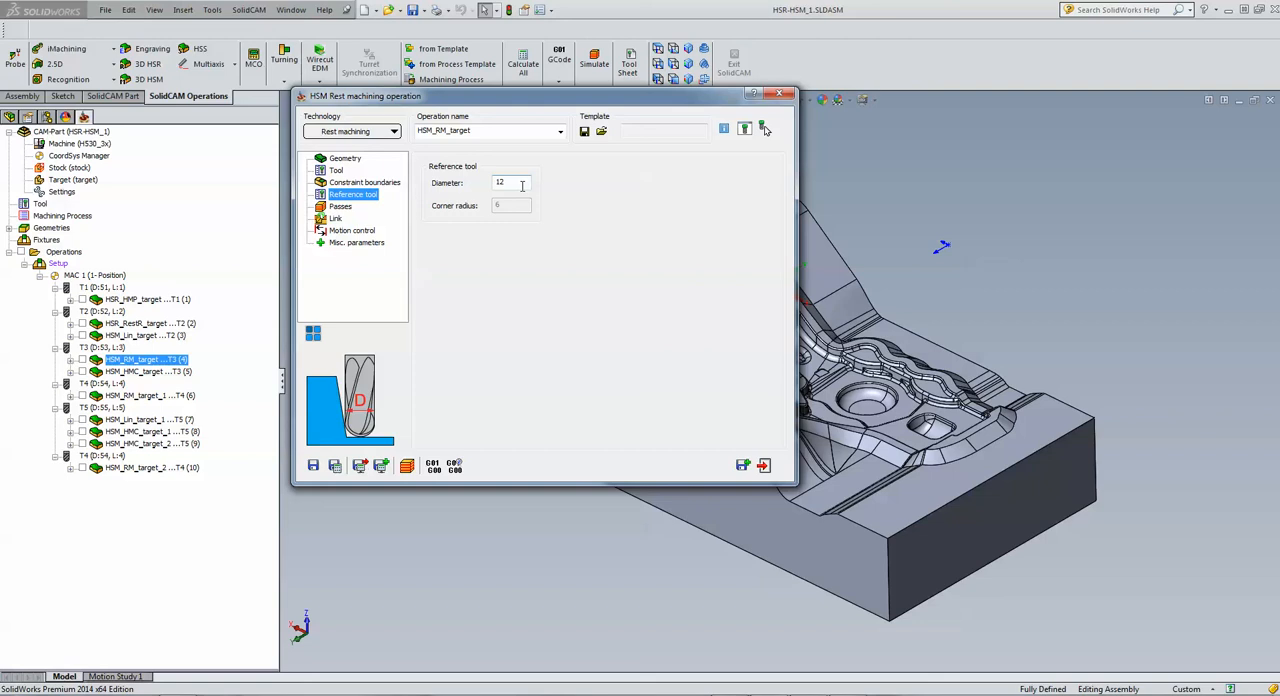
click(345, 208)
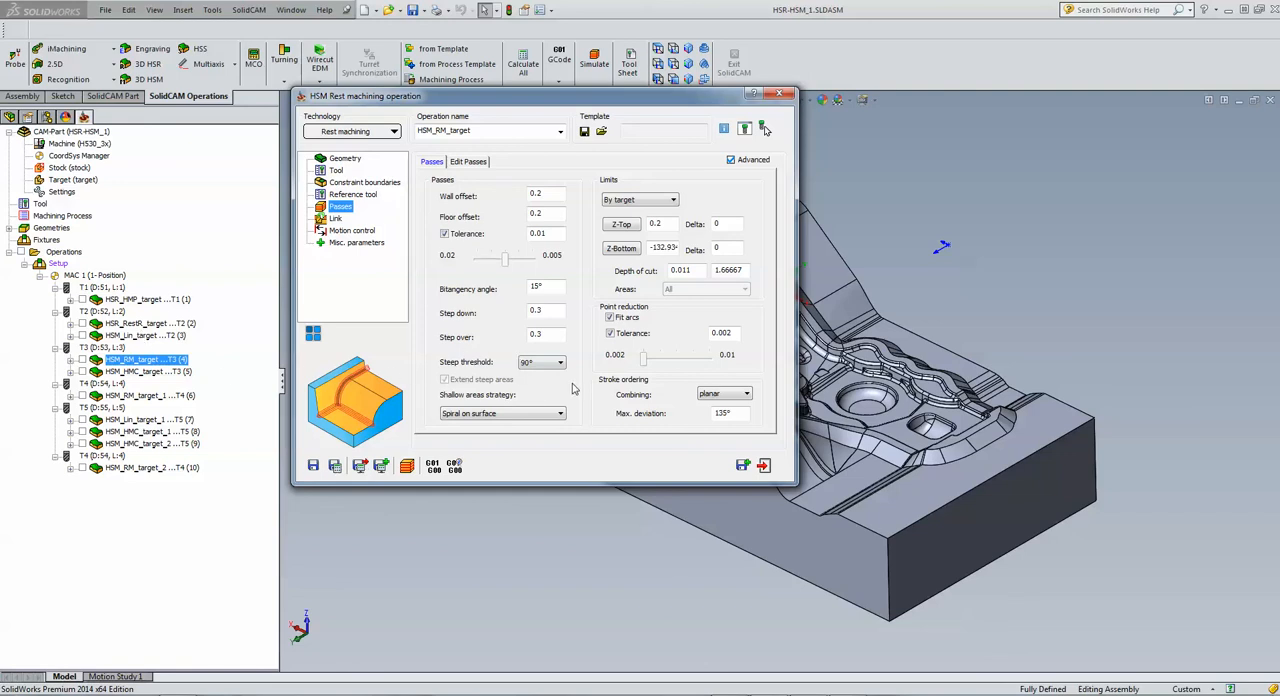
Step: Simulate the rest machining toolpath of HSM_RM_target, inspect it around the pockets and corners, and exit the simulation and the operation
click(410, 465)
click(174, 263)
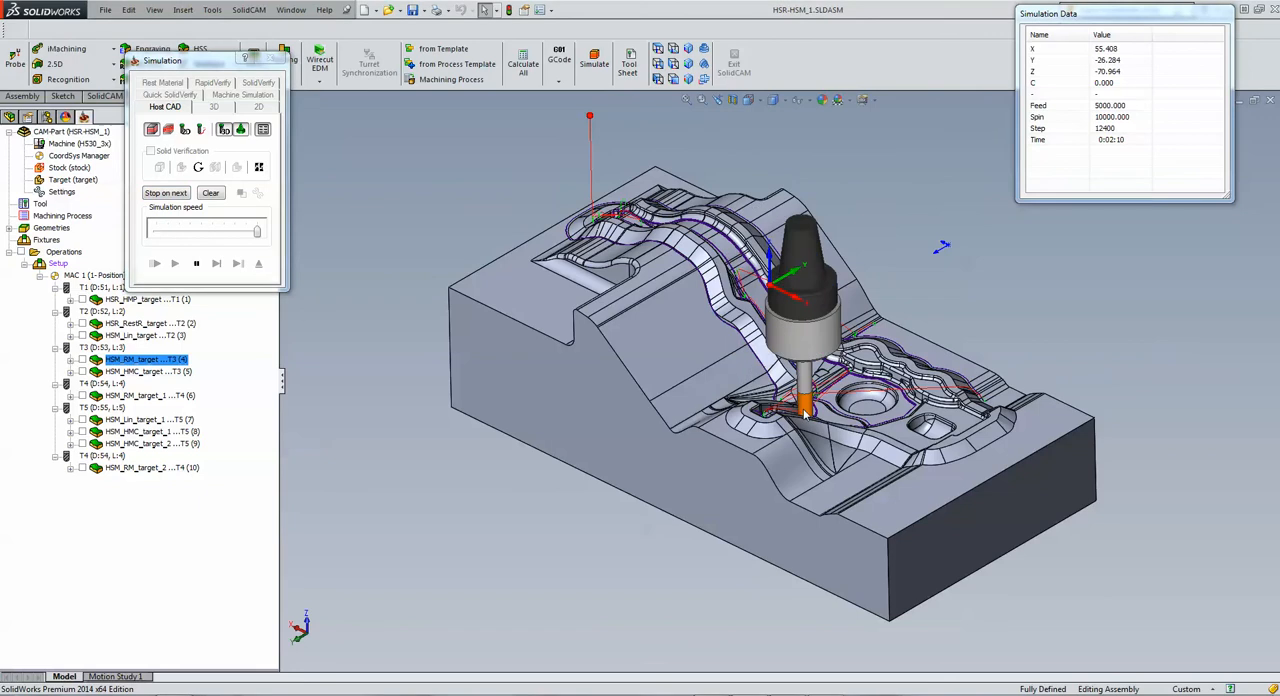
scroll(812, 410, down, 3)
scroll(812, 410, down, 5)
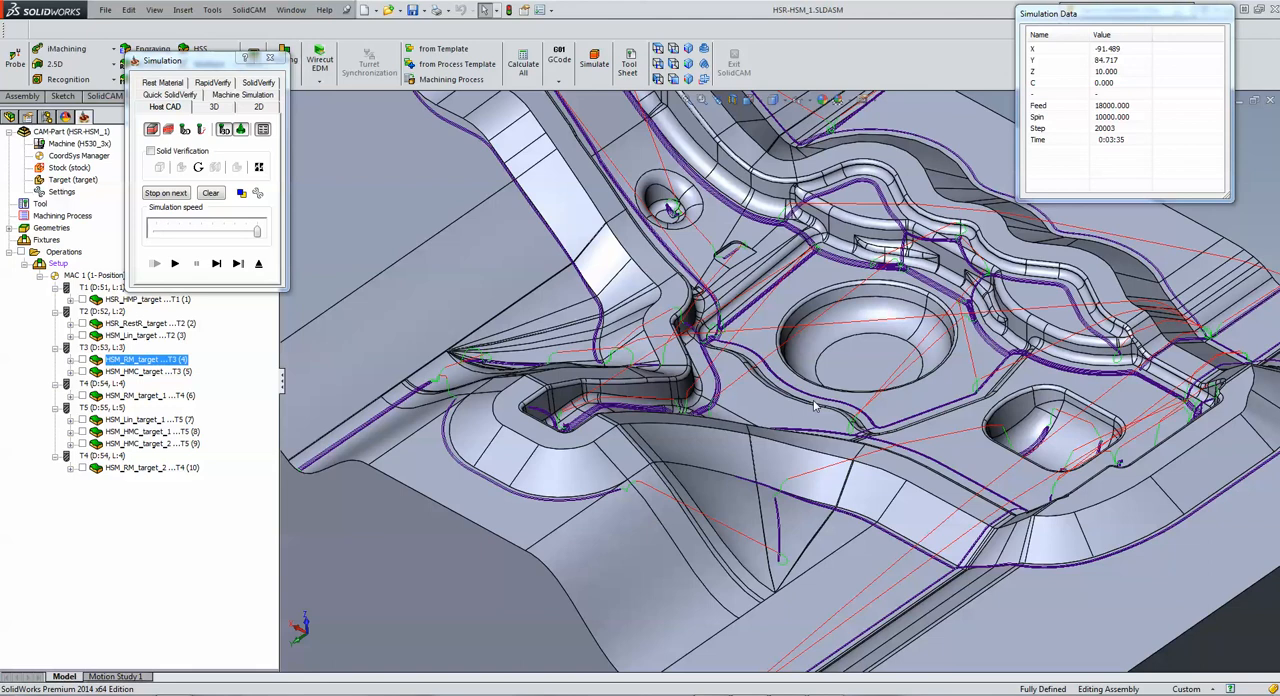
scroll(795, 375, up, 8)
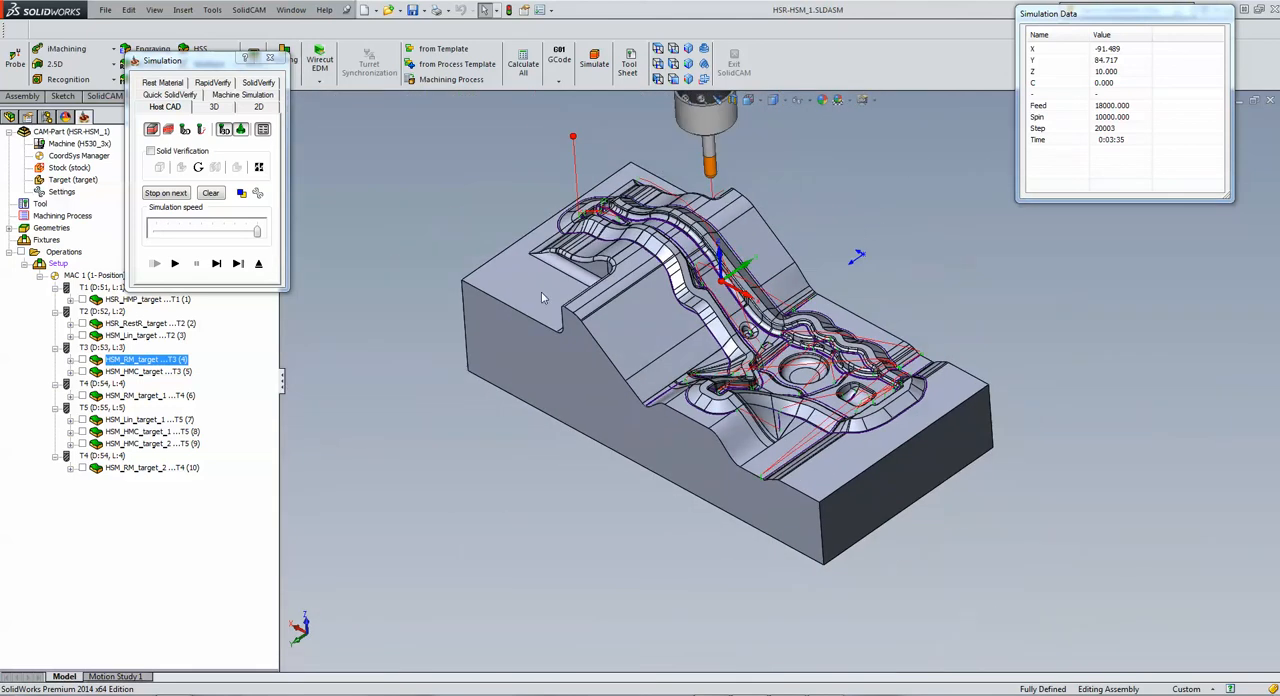
scroll(538, 289, down, 2)
scroll(819, 385, up, 2)
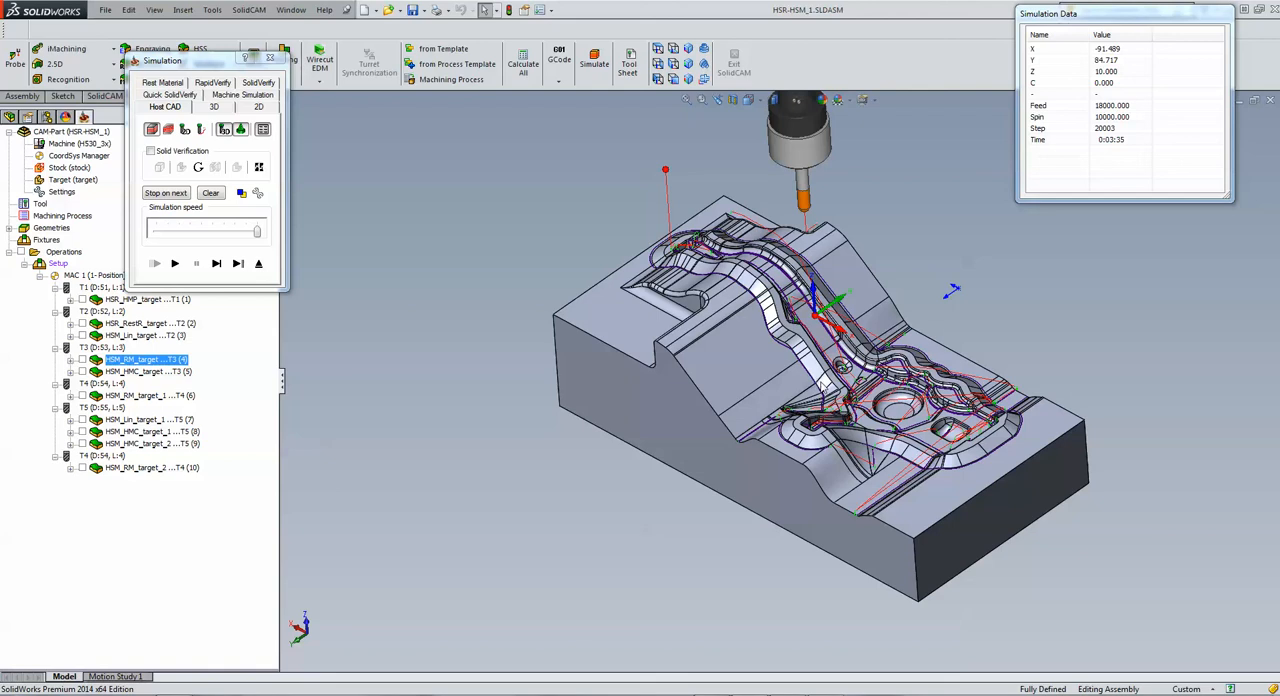
click(258, 264)
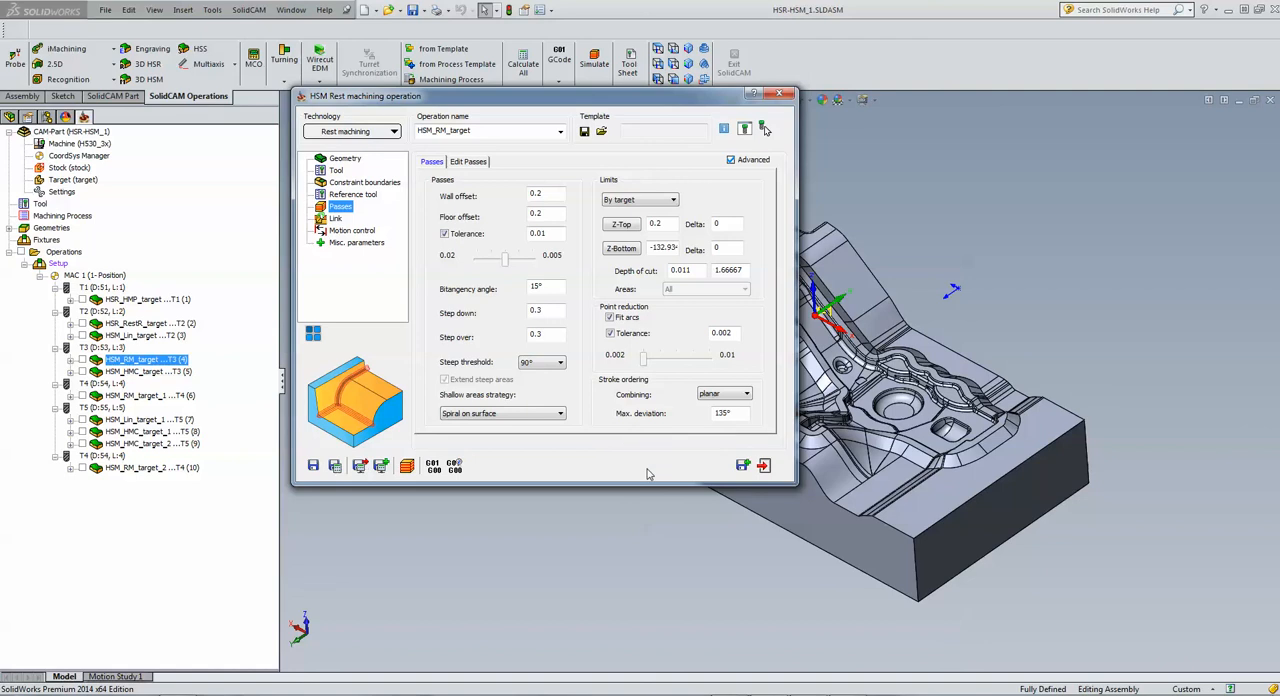
click(764, 465)
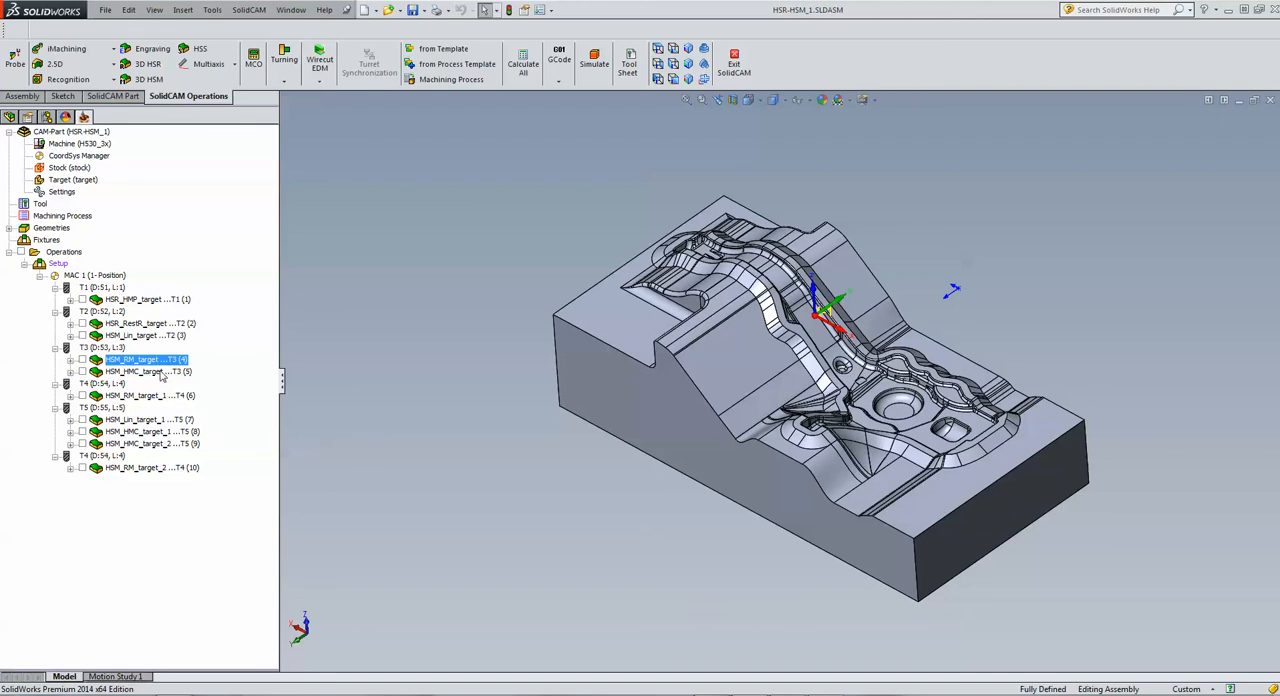
Step: Open the Hybrid Constant Z operation HSM_HMC_target and review its tool, wall and floor offsets and constraint boundaries
click(148, 371)
double_click(157, 372)
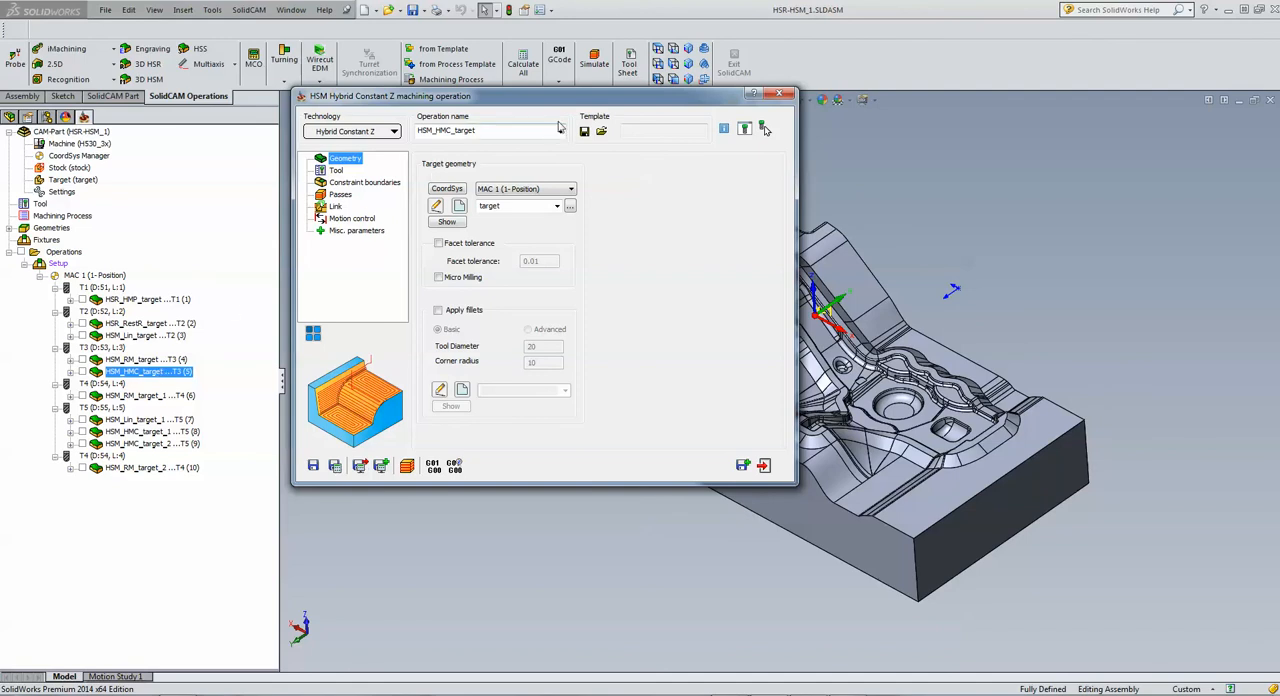
drag(563, 103, 306, 135)
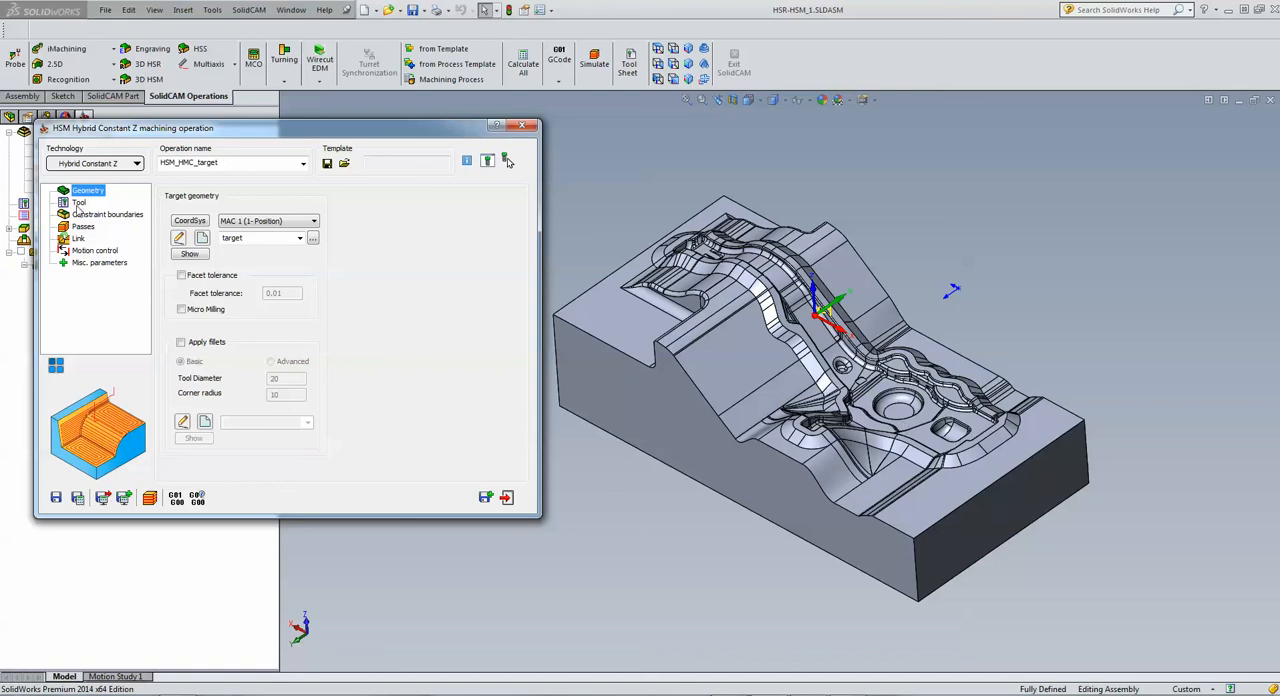
click(79, 204)
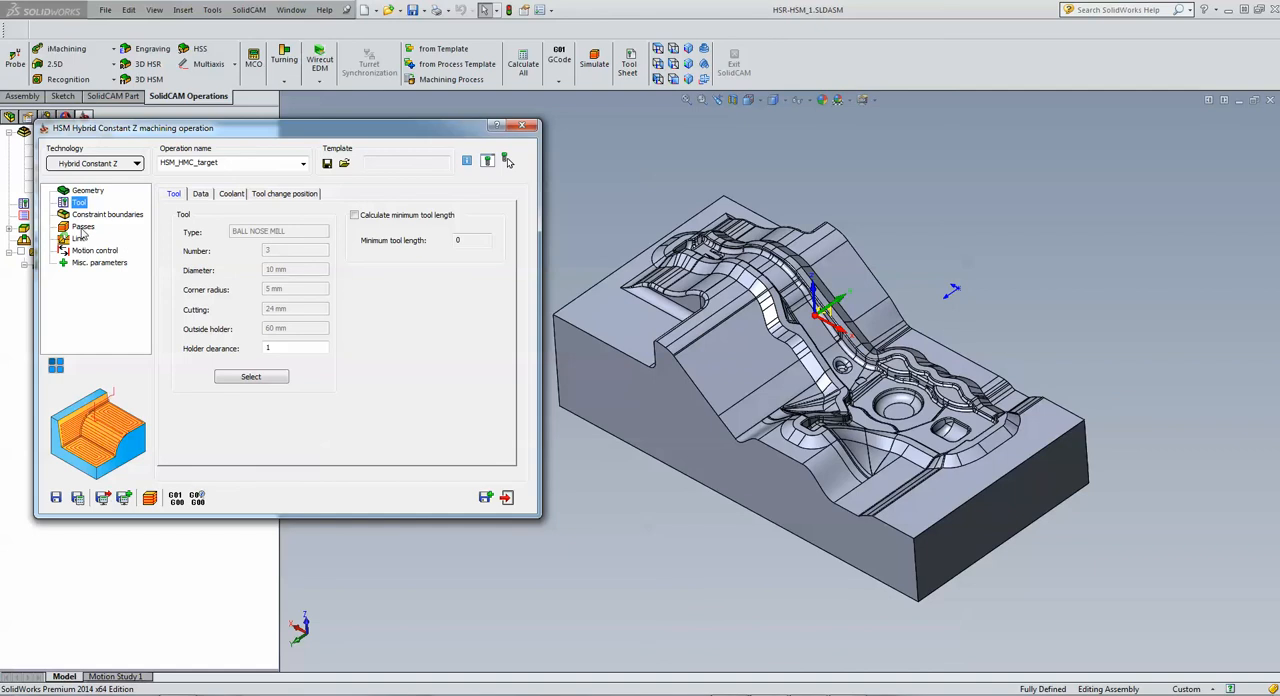
click(83, 227)
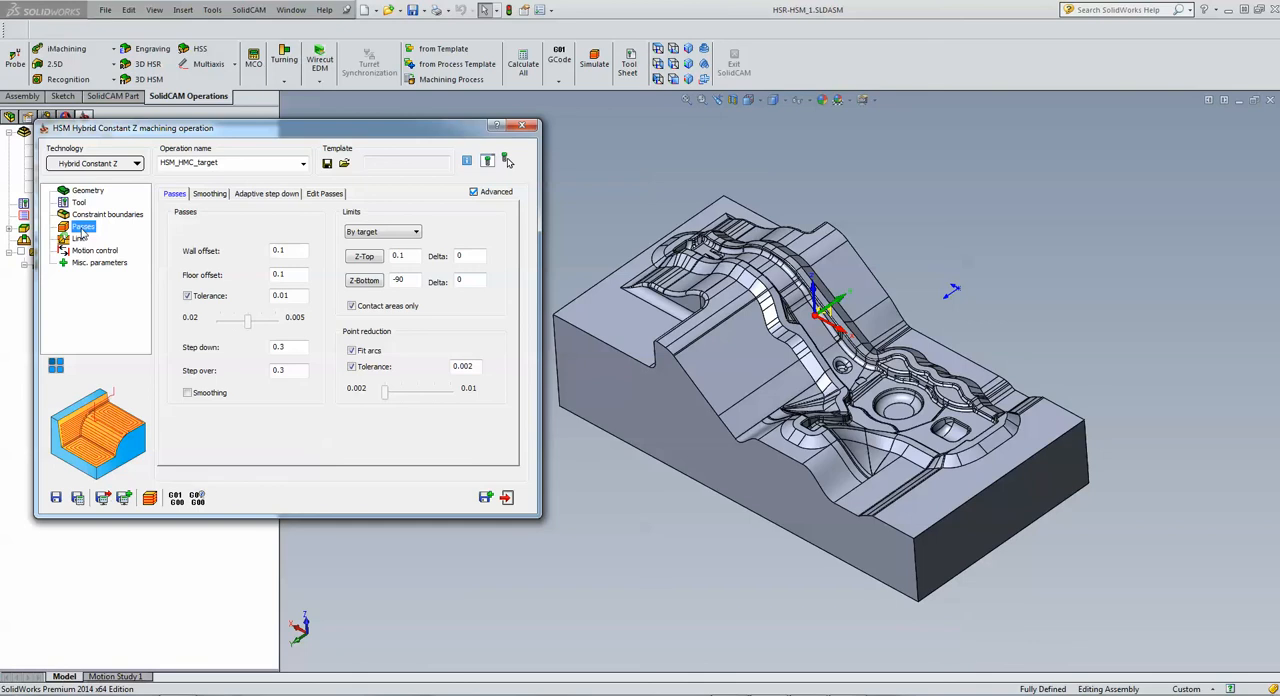
click(293, 252)
click(289, 273)
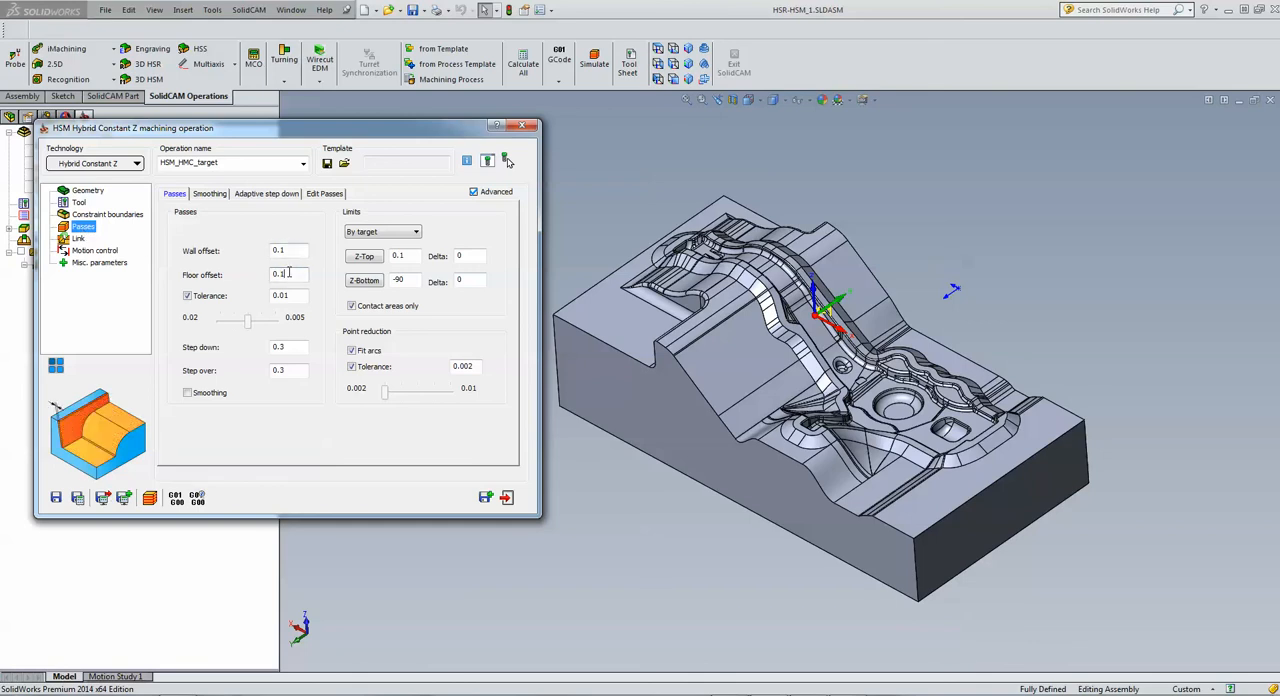
click(112, 217)
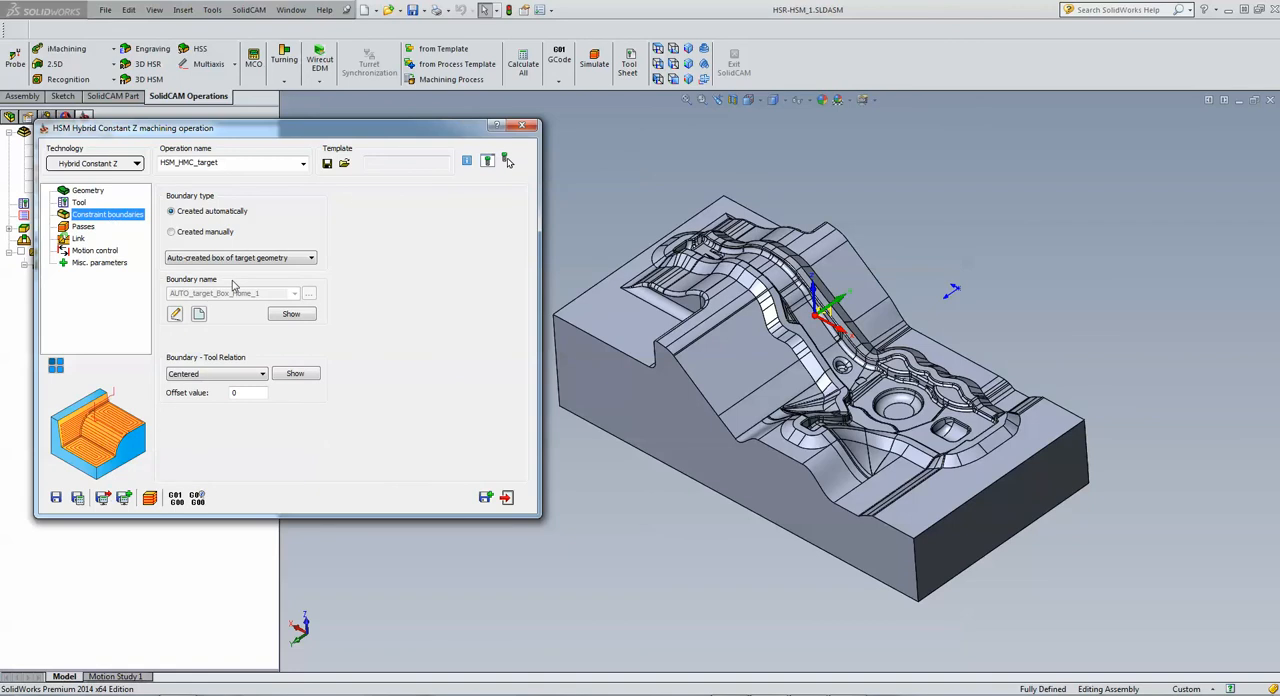
Step: Simulate the Hybrid Constant Z toolpath of HSM_HMC_target, inspect it on the part, and exit the simulation and the operation
click(150, 498)
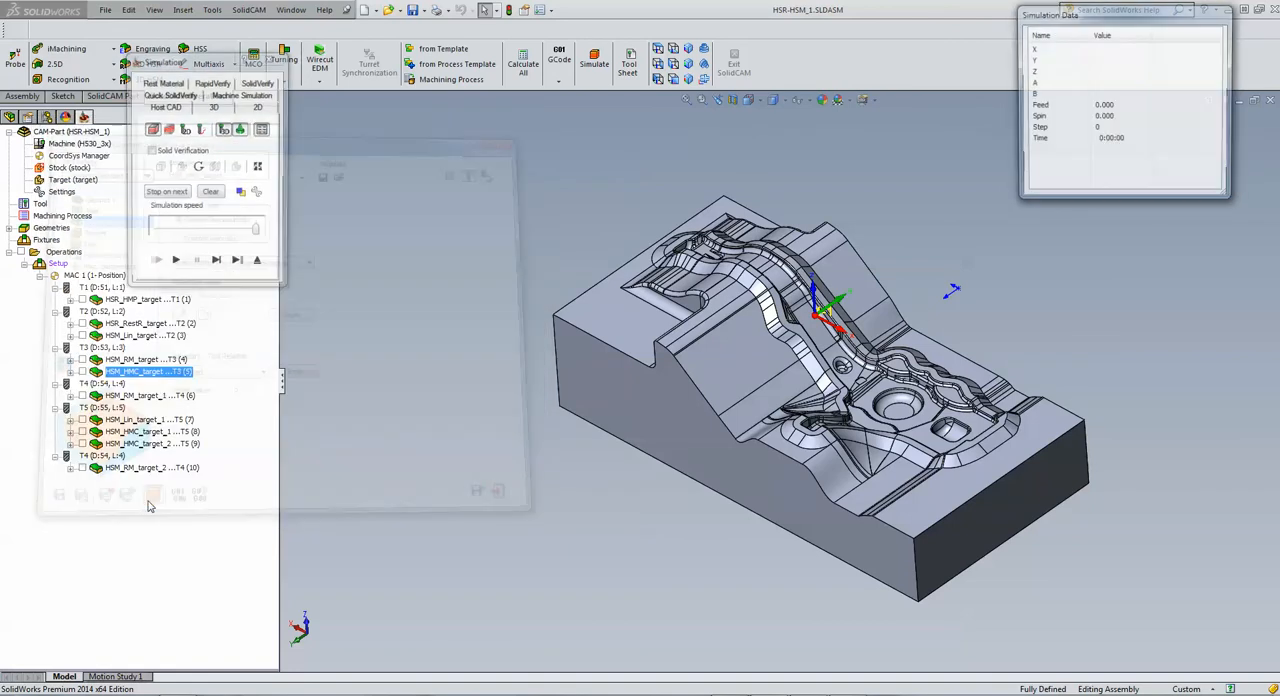
click(175, 259)
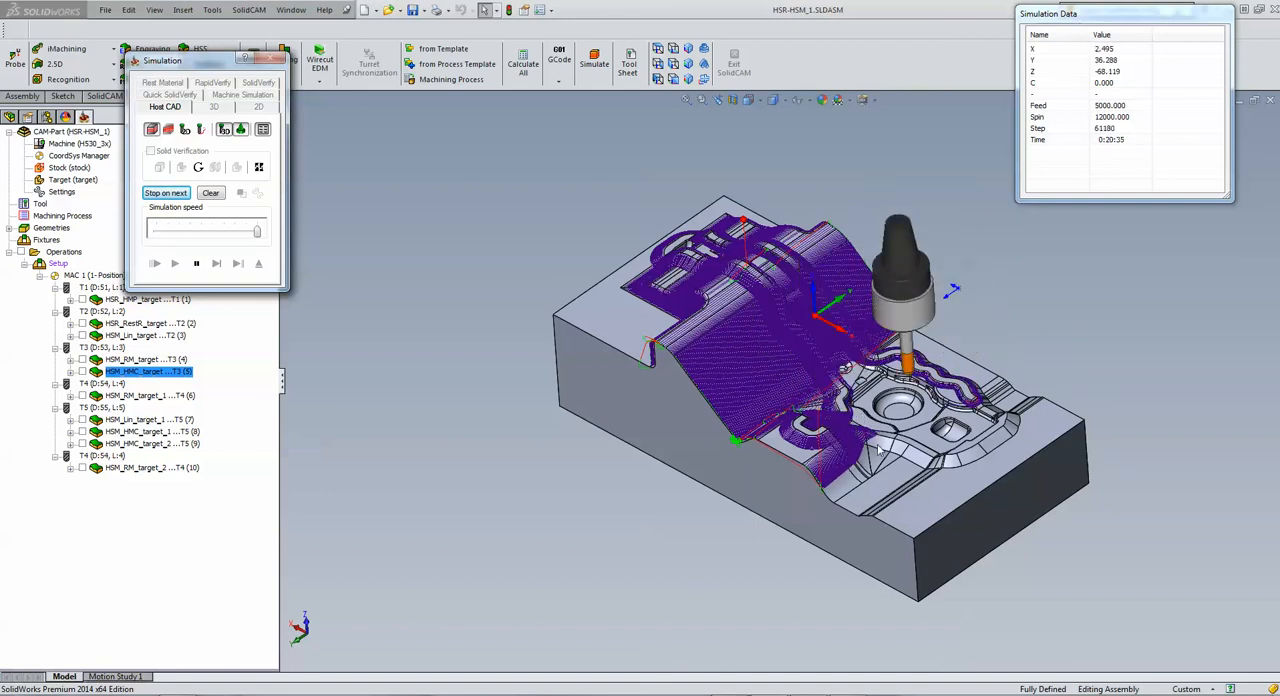
scroll(905, 422, down, 3)
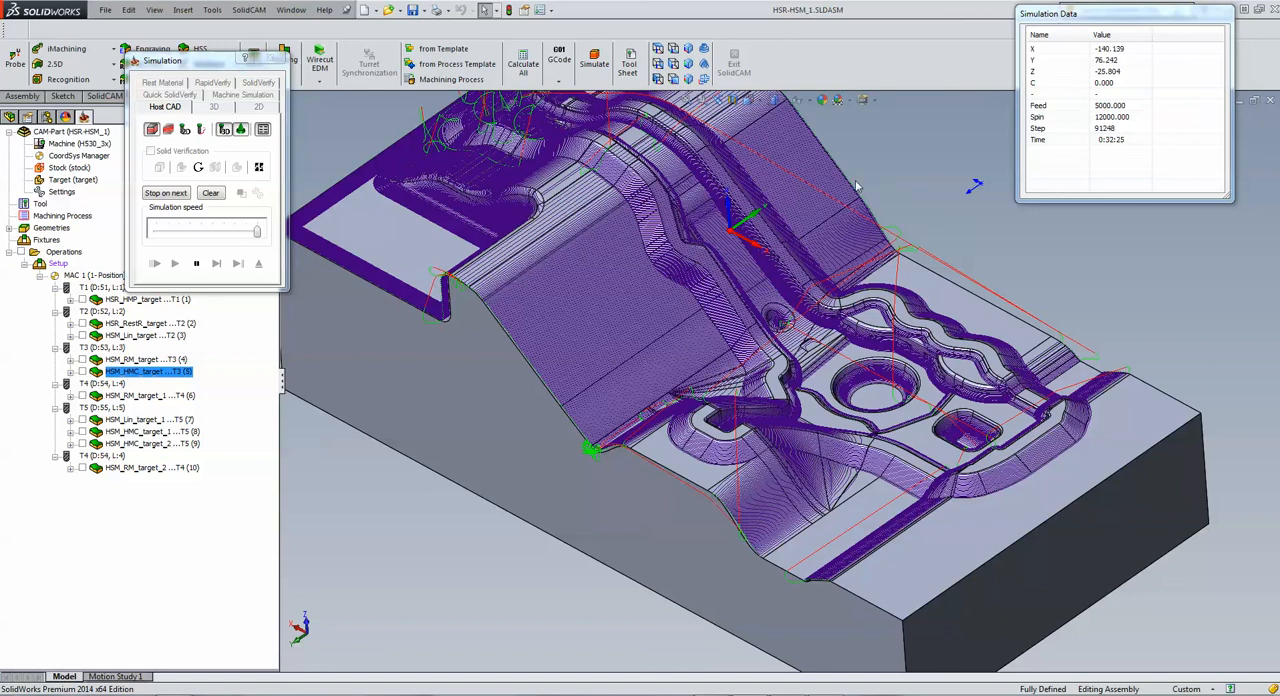
scroll(922, 206, up, 4)
scroll(816, 277, down, 3)
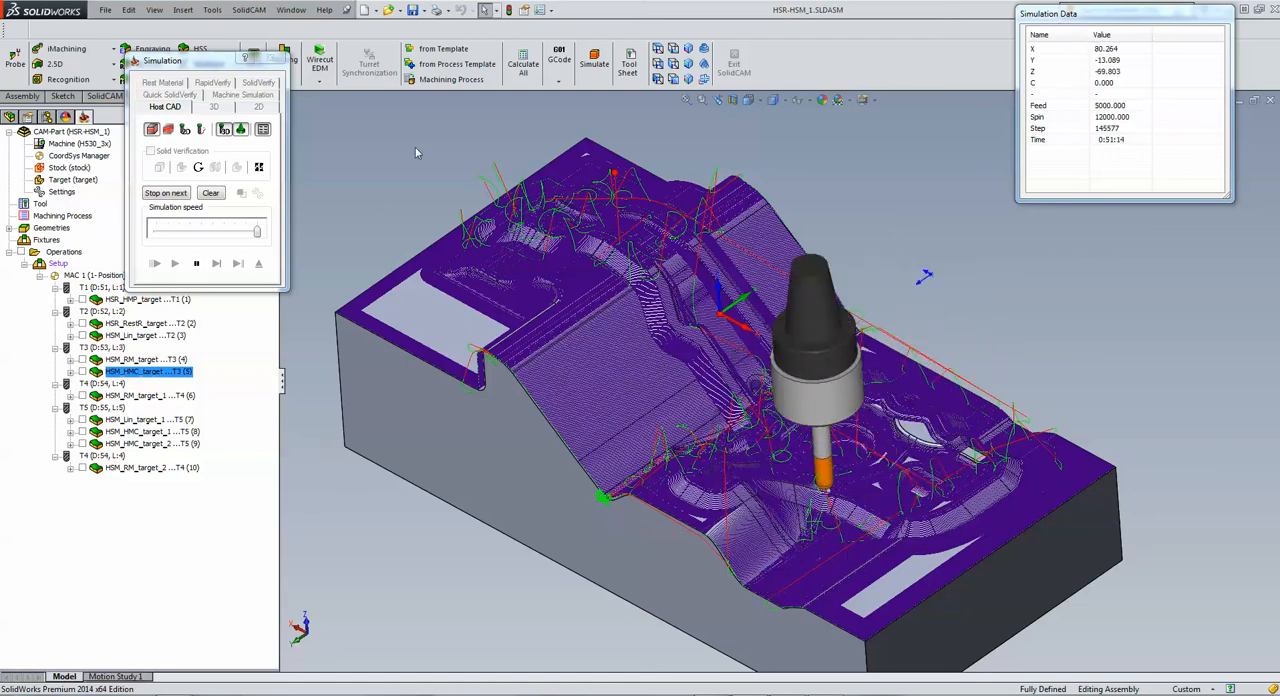
click(257, 264)
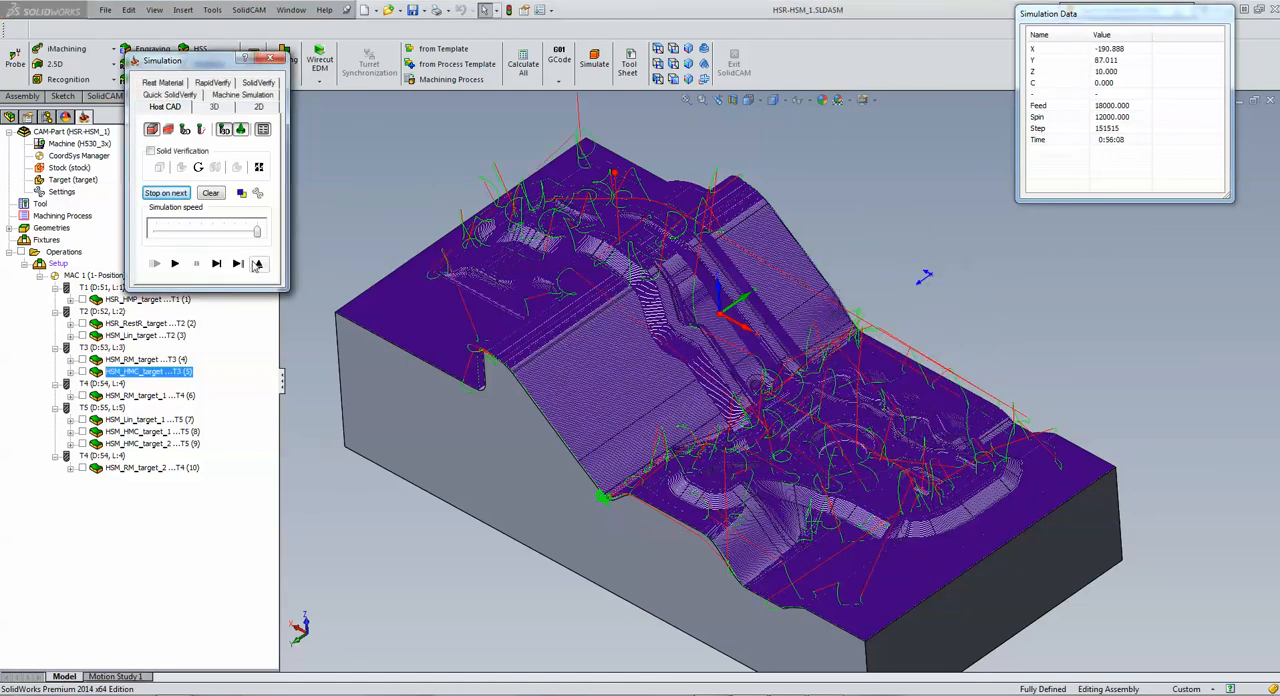
click(257, 264)
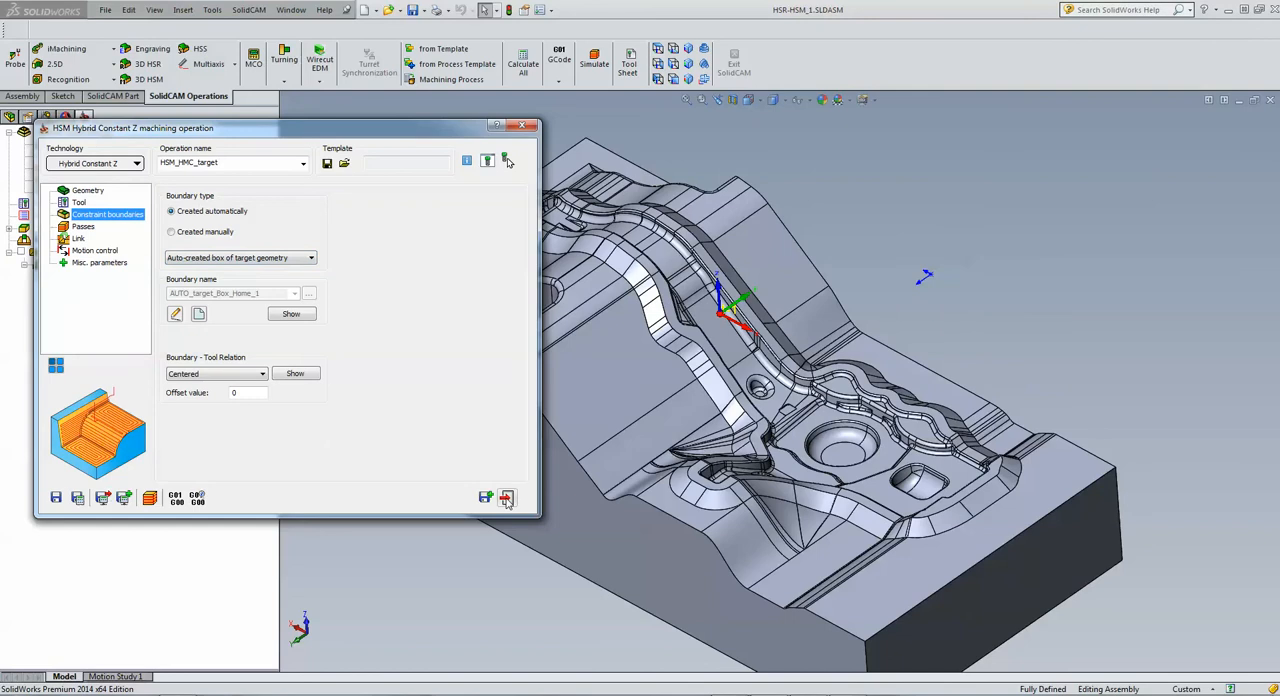
click(506, 498)
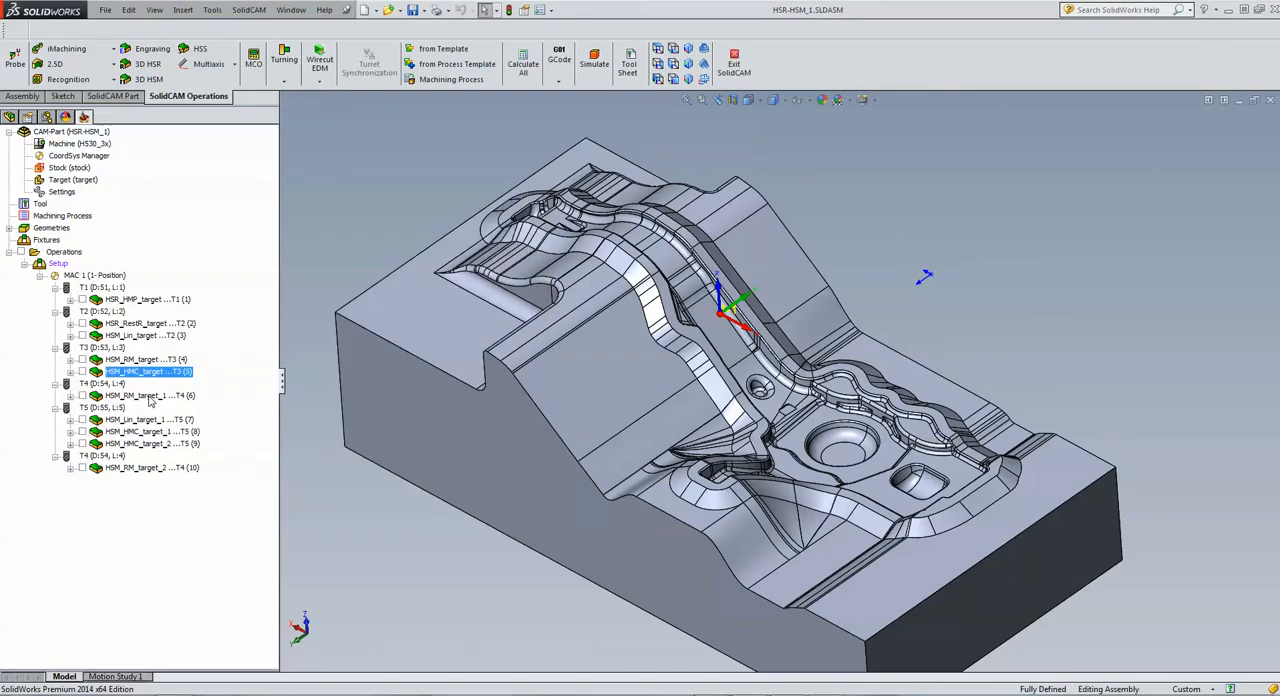
Step: Open the rest machining operation HSM_RM_target_1 and review its tool, reference tool, wall offset and step over
double_click(149, 397)
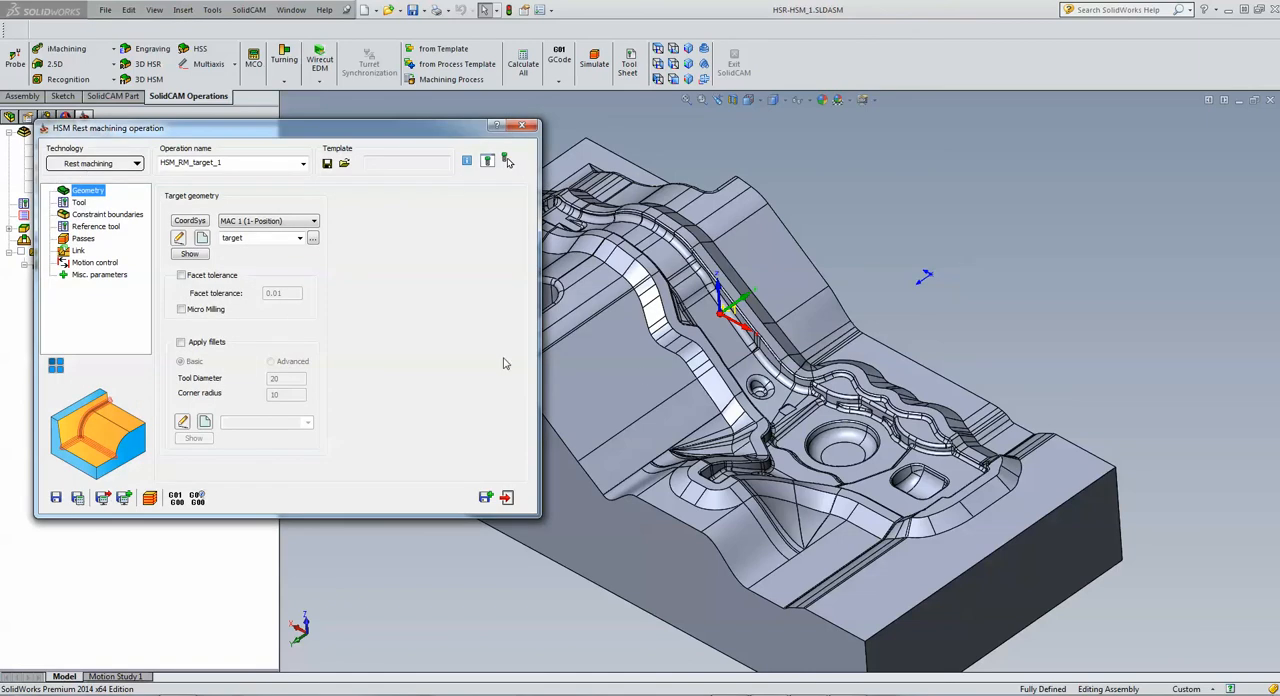
click(78, 203)
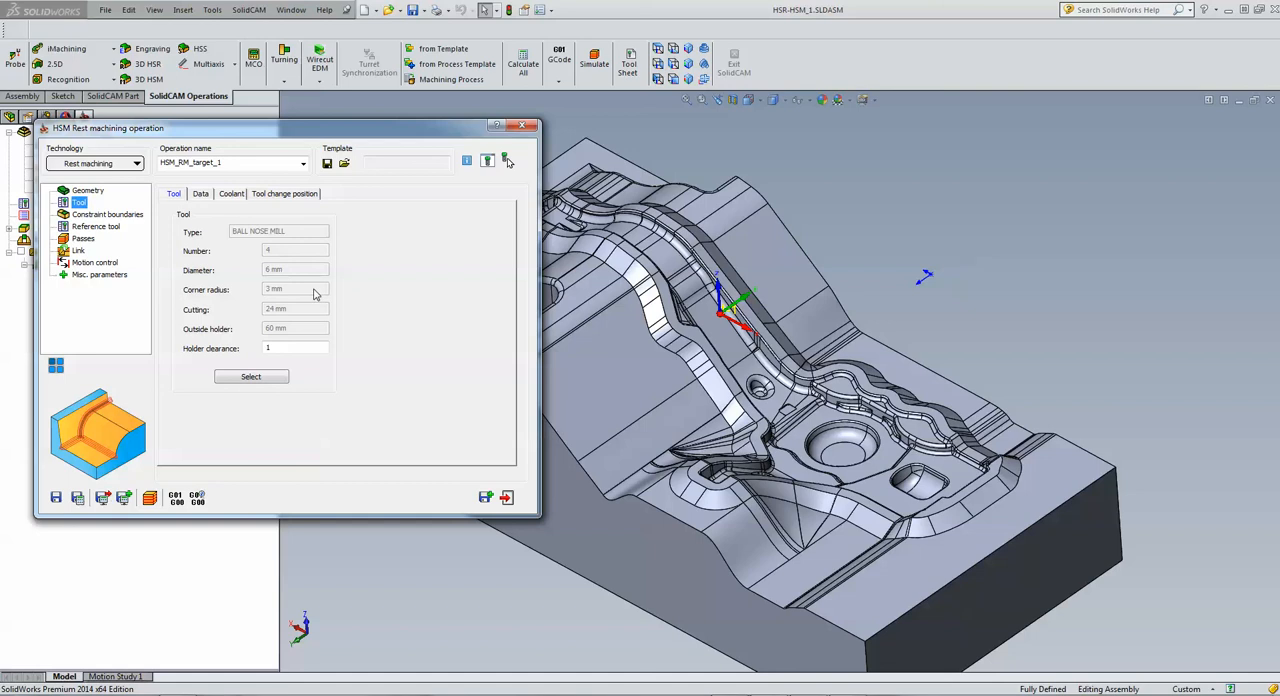
click(100, 227)
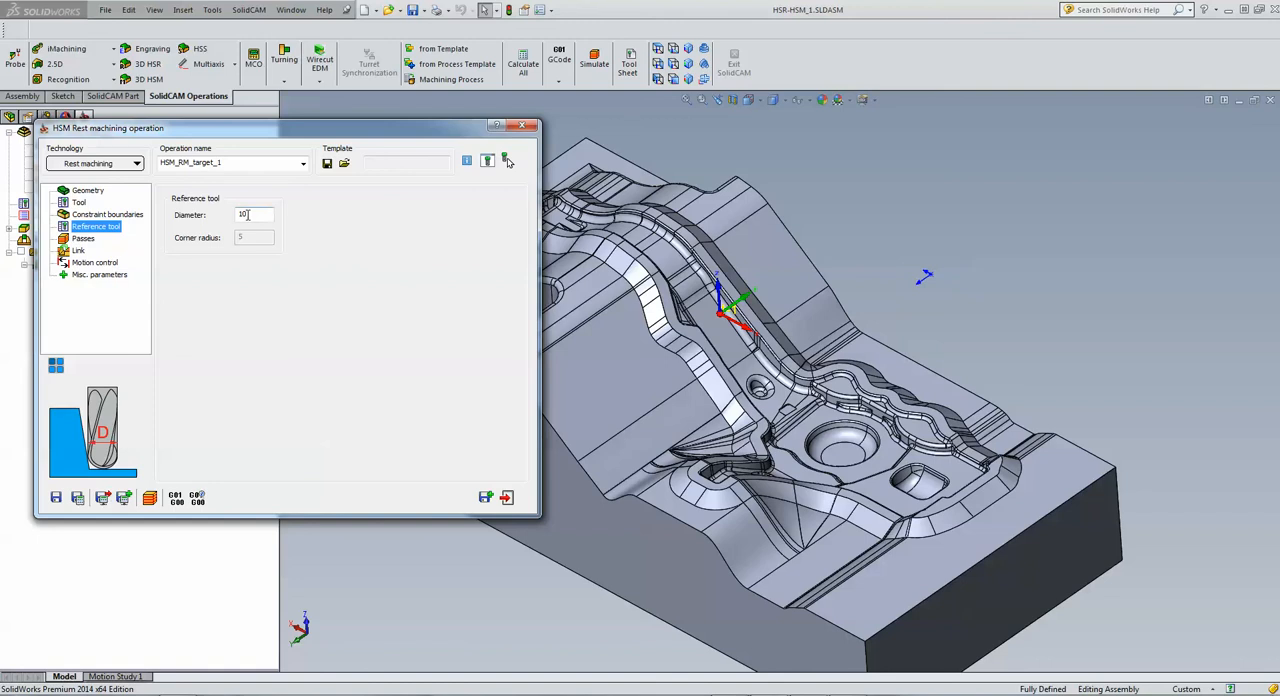
click(84, 240)
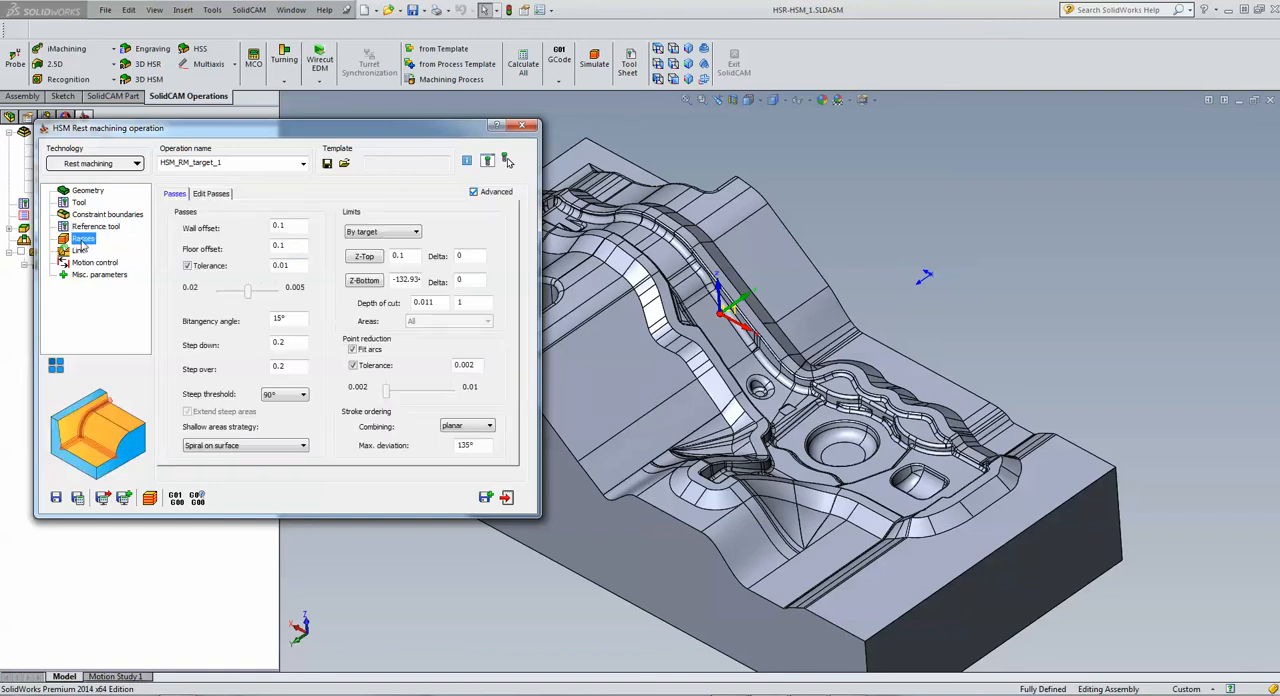
click(295, 224)
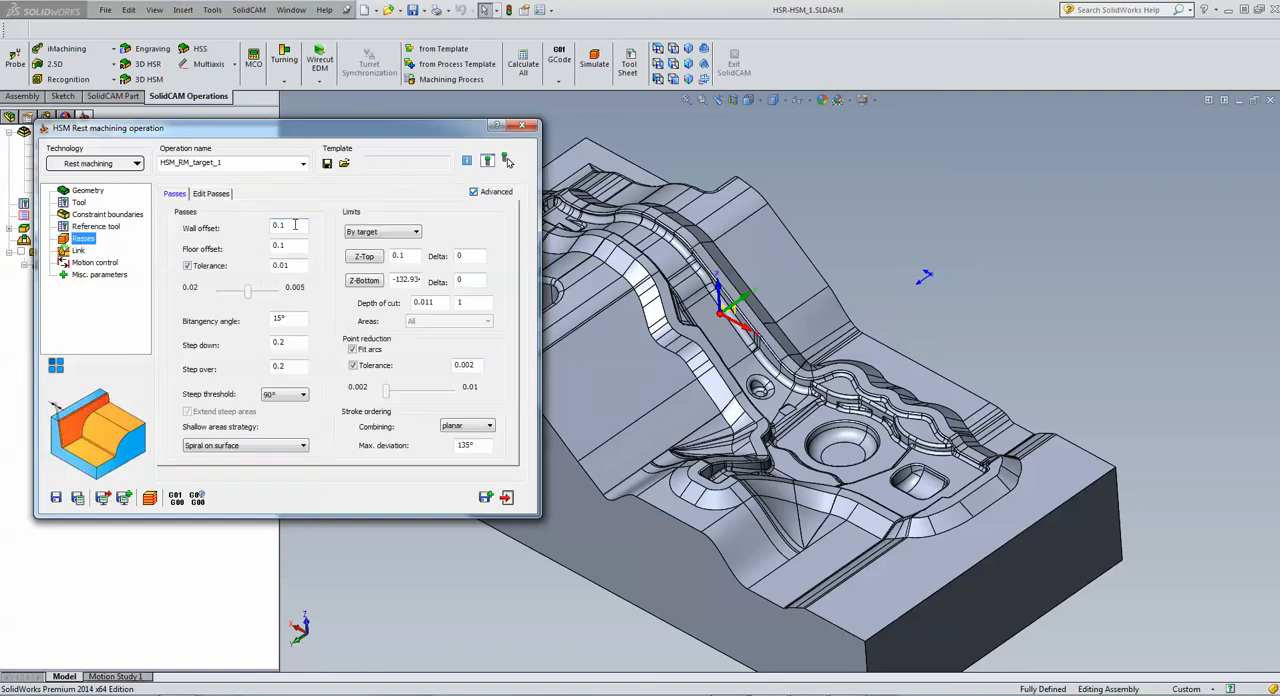
click(287, 367)
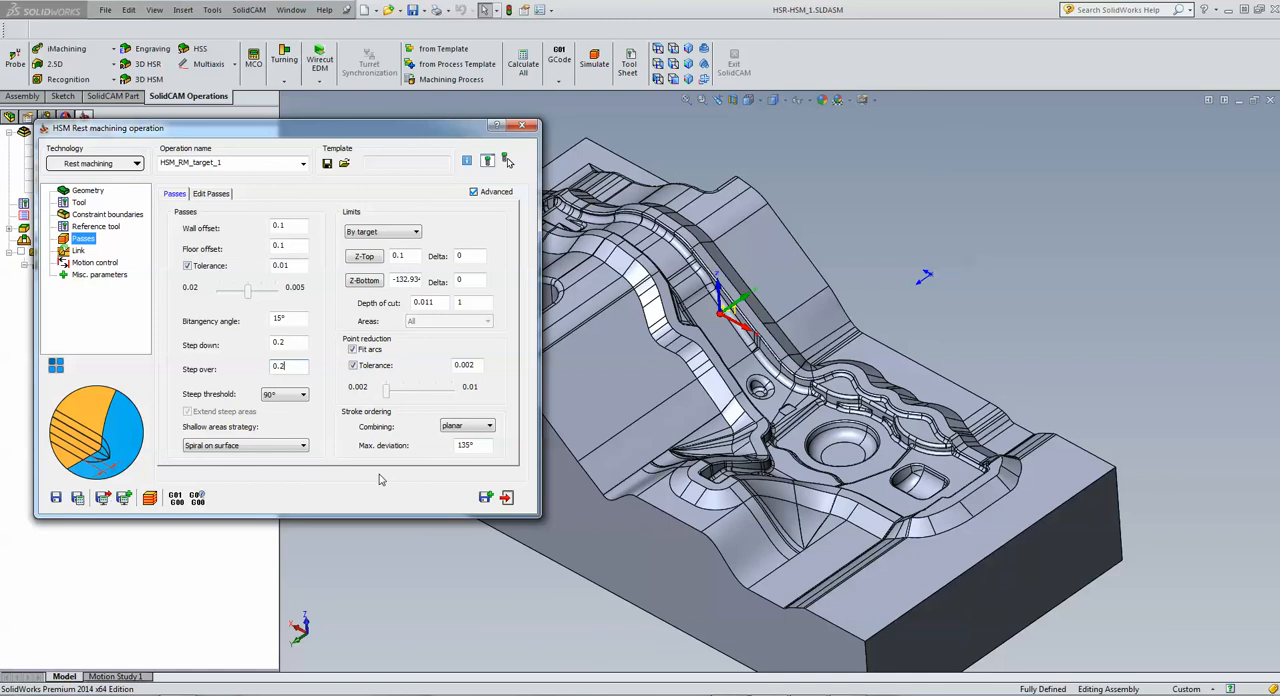
Step: Simulate the rest machining toolpath of HSM_RM_target_1, inspect it along the corners, and exit the simulation and the operation
click(150, 497)
click(174, 263)
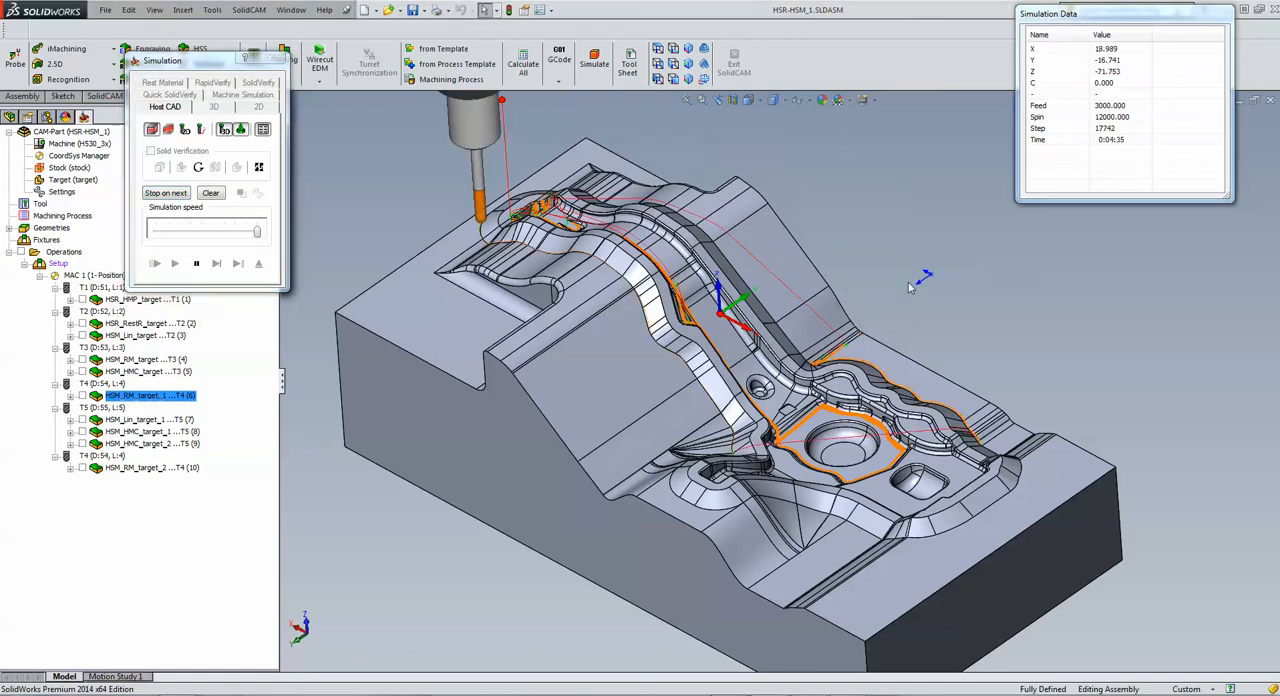
scroll(950, 463, down, 3)
scroll(950, 463, up, 3)
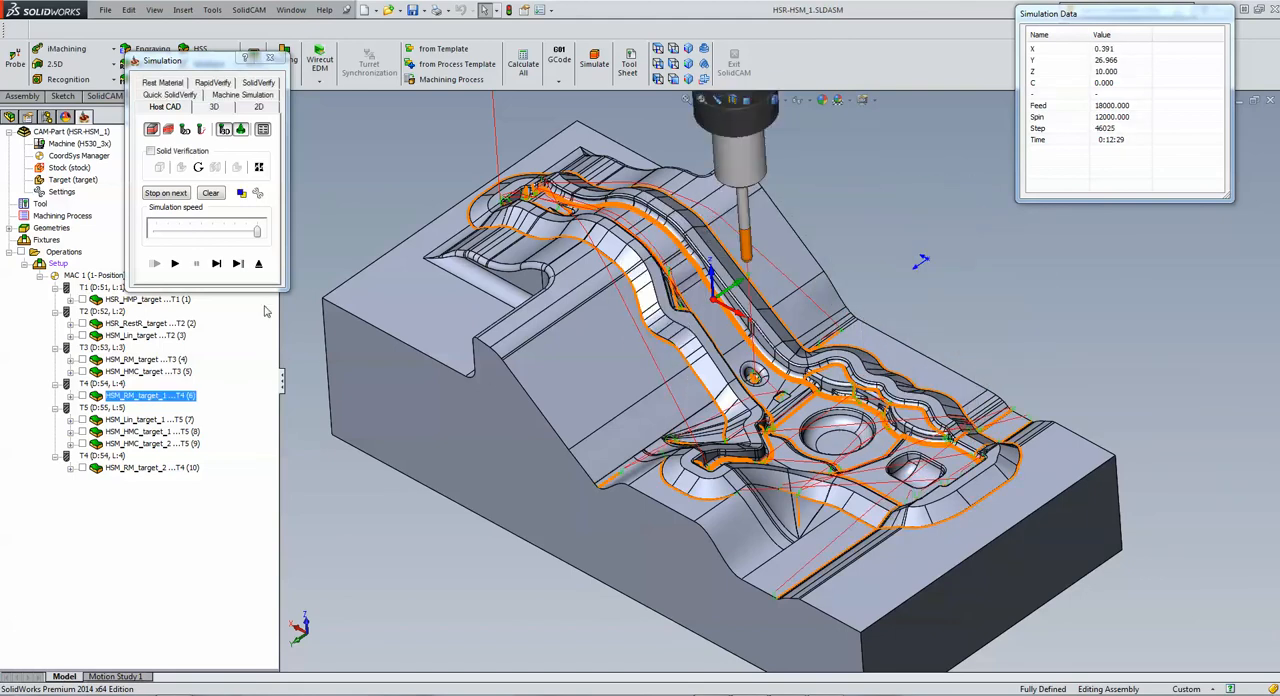
click(259, 264)
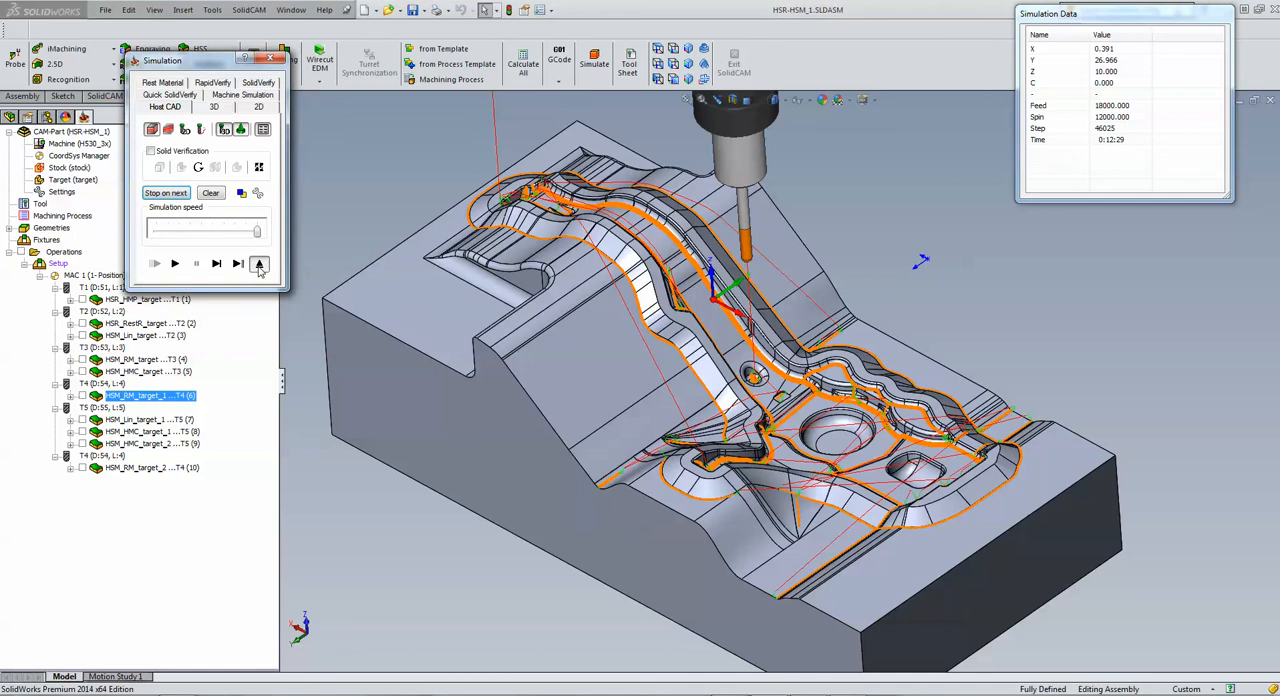
click(259, 264)
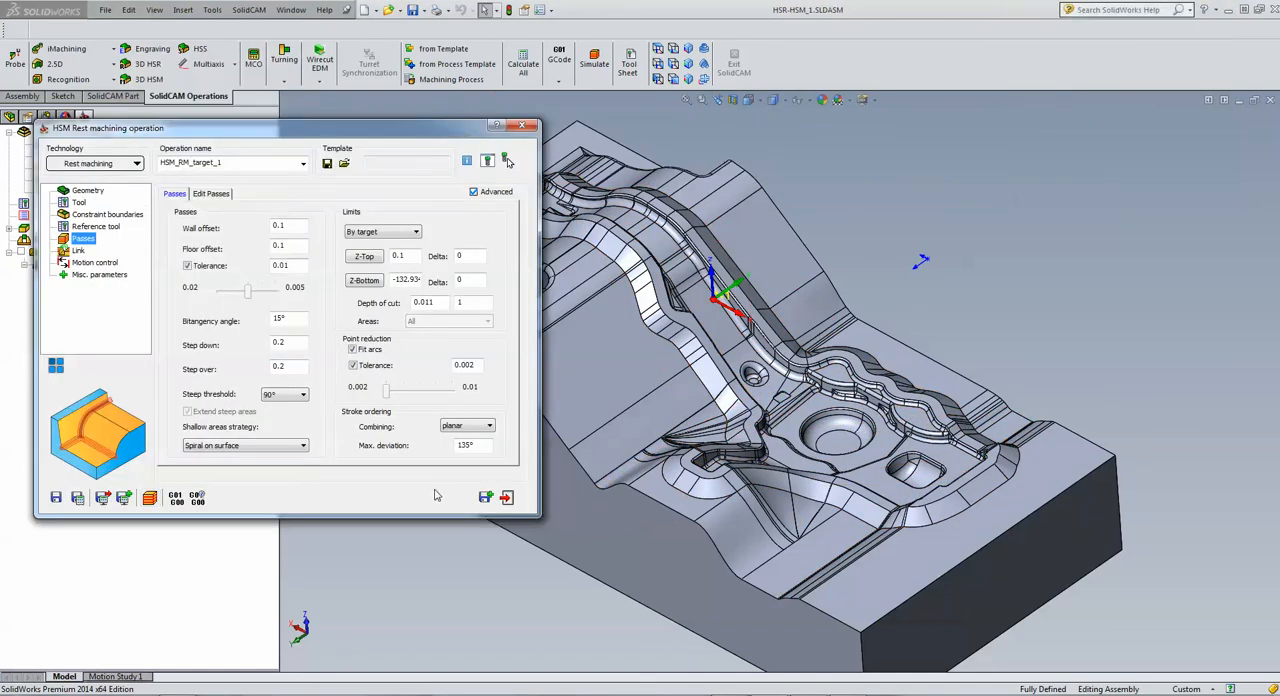
click(507, 497)
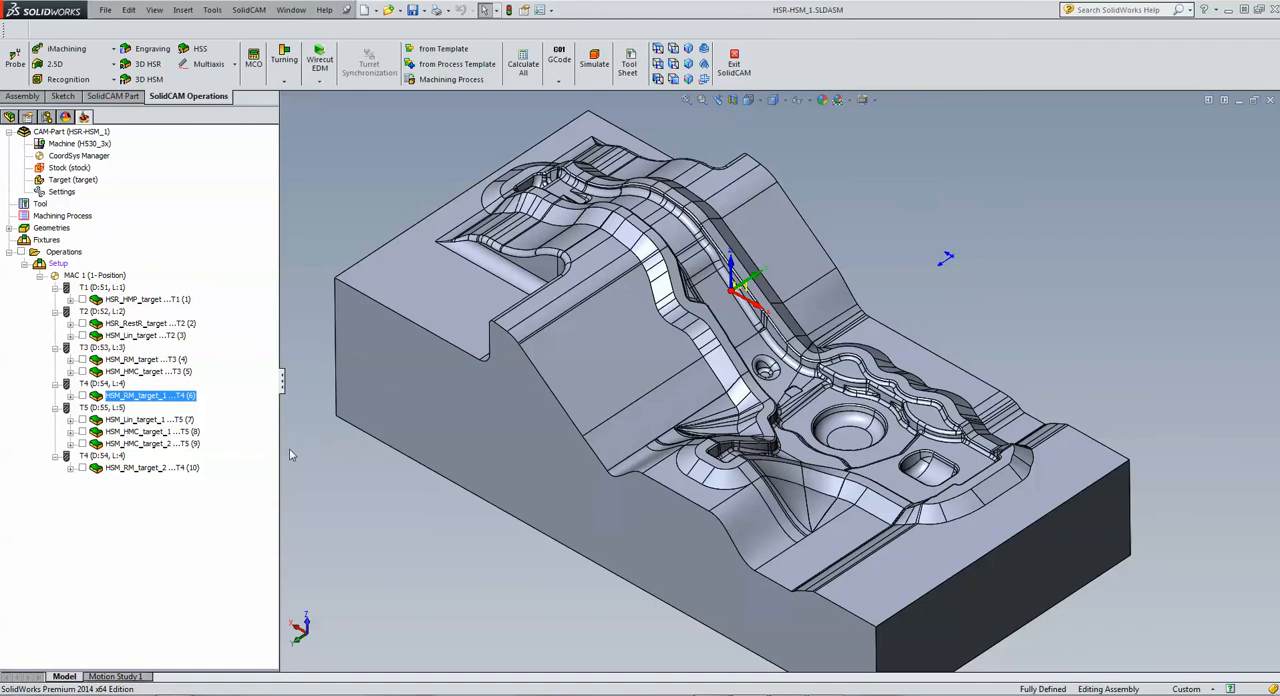
Step: Open the linear machining operation HSM_Lin_target_1, review its tool and constraint boundary settings, and reposition the dialog to expose the model
click(141, 424)
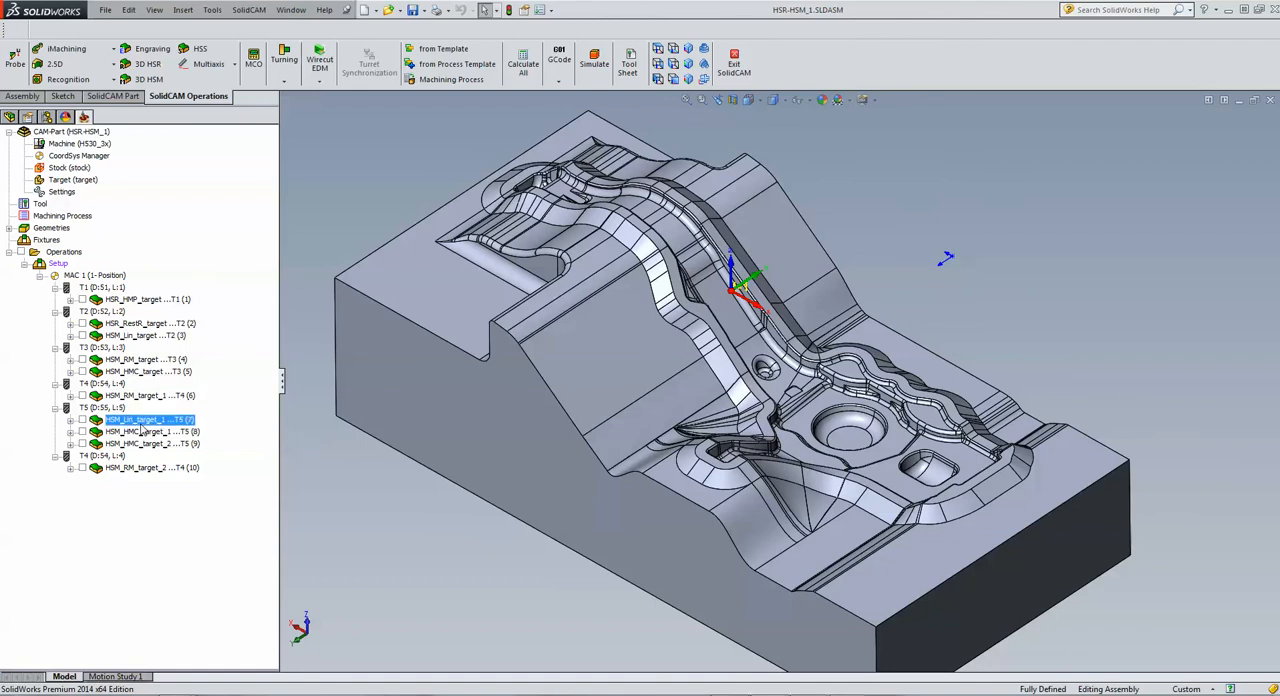
double_click(141, 424)
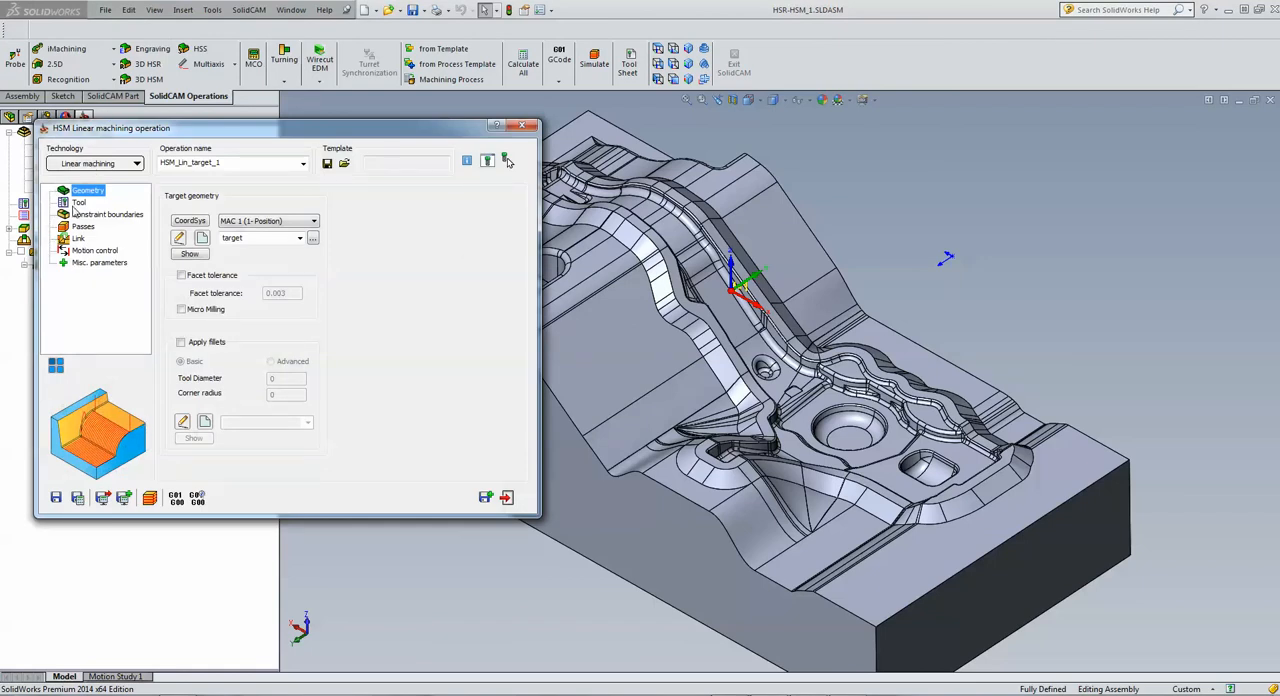
click(80, 203)
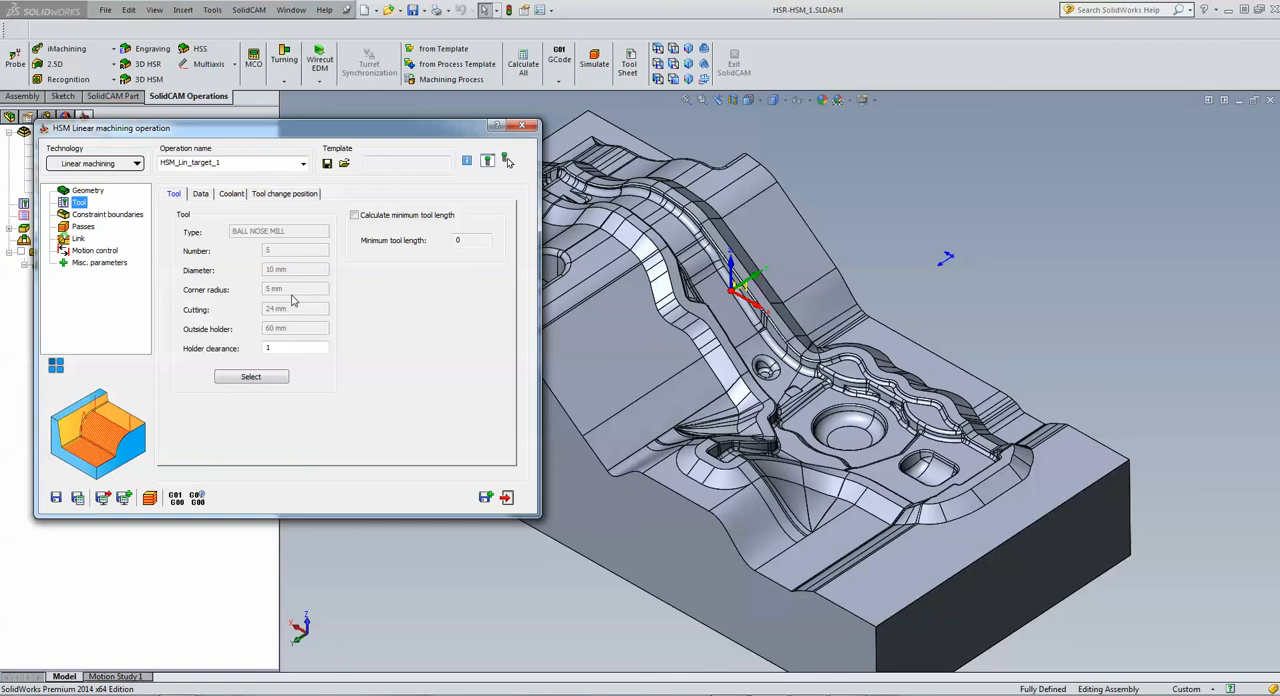
click(110, 215)
drag(298, 129, 87, 166)
drag(181, 166, 229, 162)
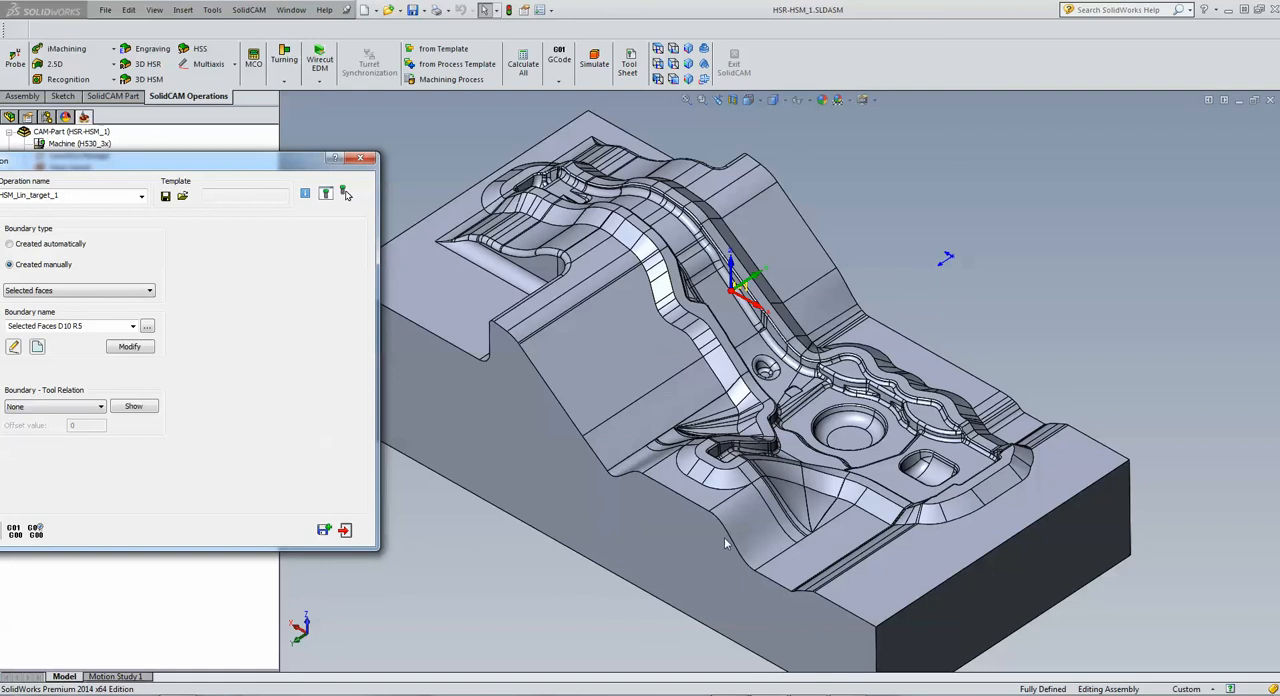
drag(190, 172, 496, 146)
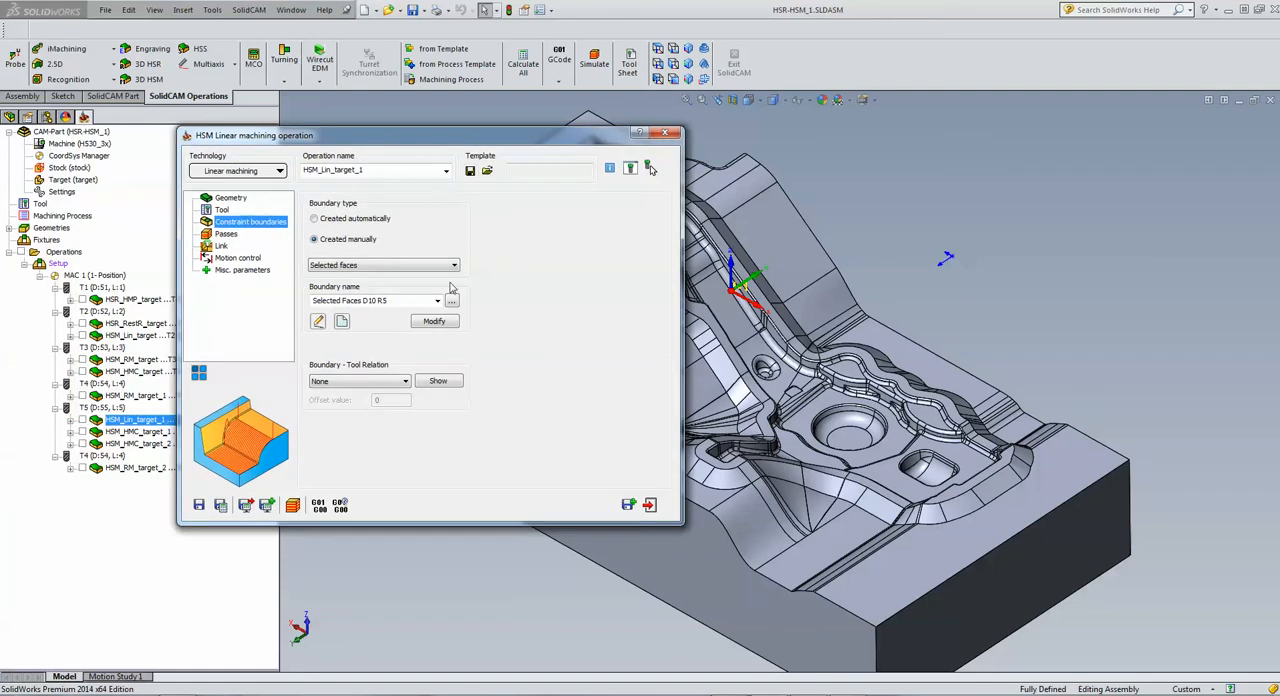
Step: Display the Selected Faces D10 R5 boundary on the model, close the preview and review the linear operation's passes
click(438, 381)
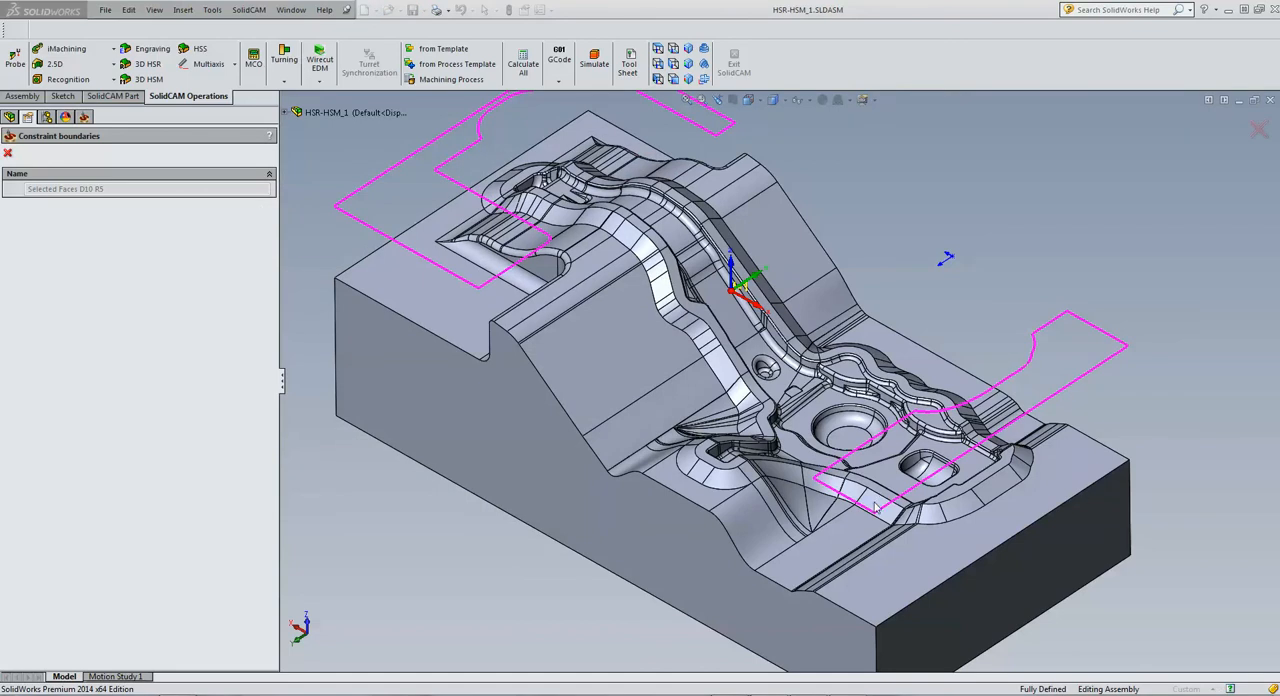
click(8, 153)
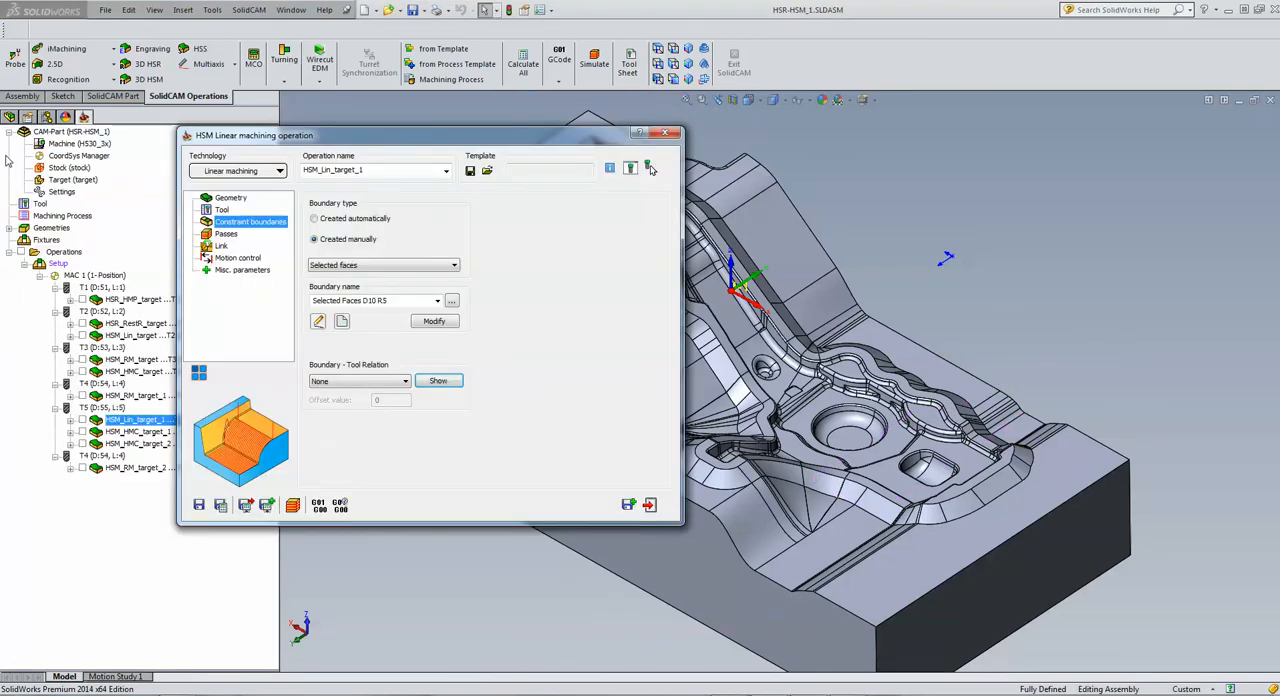
click(226, 234)
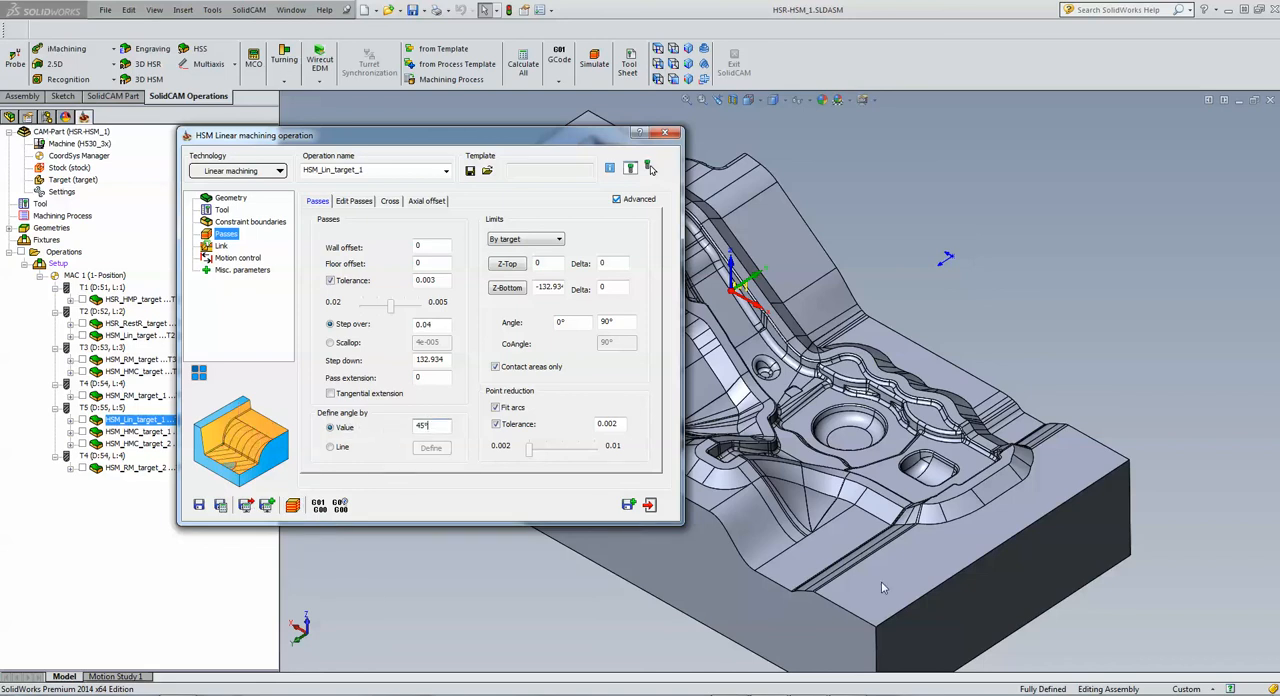
Step: Simulate the linear toolpath of HSM_Lin_target_1, inspect it on the flat end faces, and exit the simulation and the operation
click(292, 505)
click(174, 263)
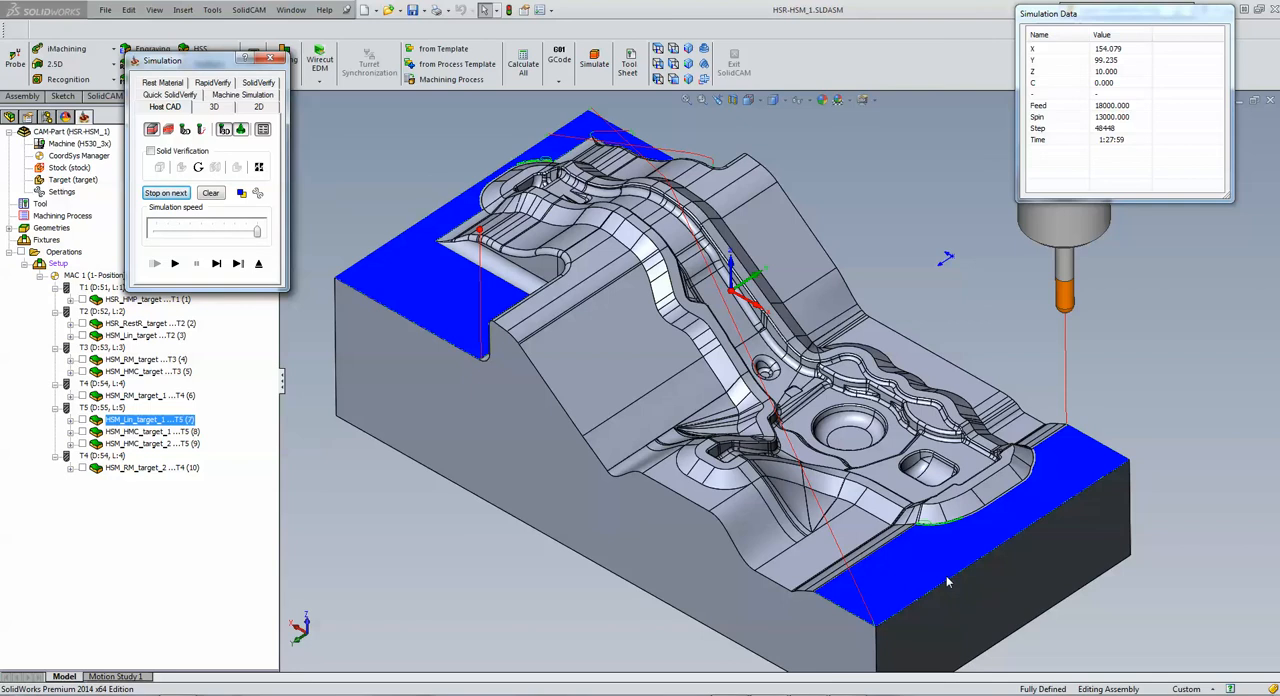
click(1163, 417)
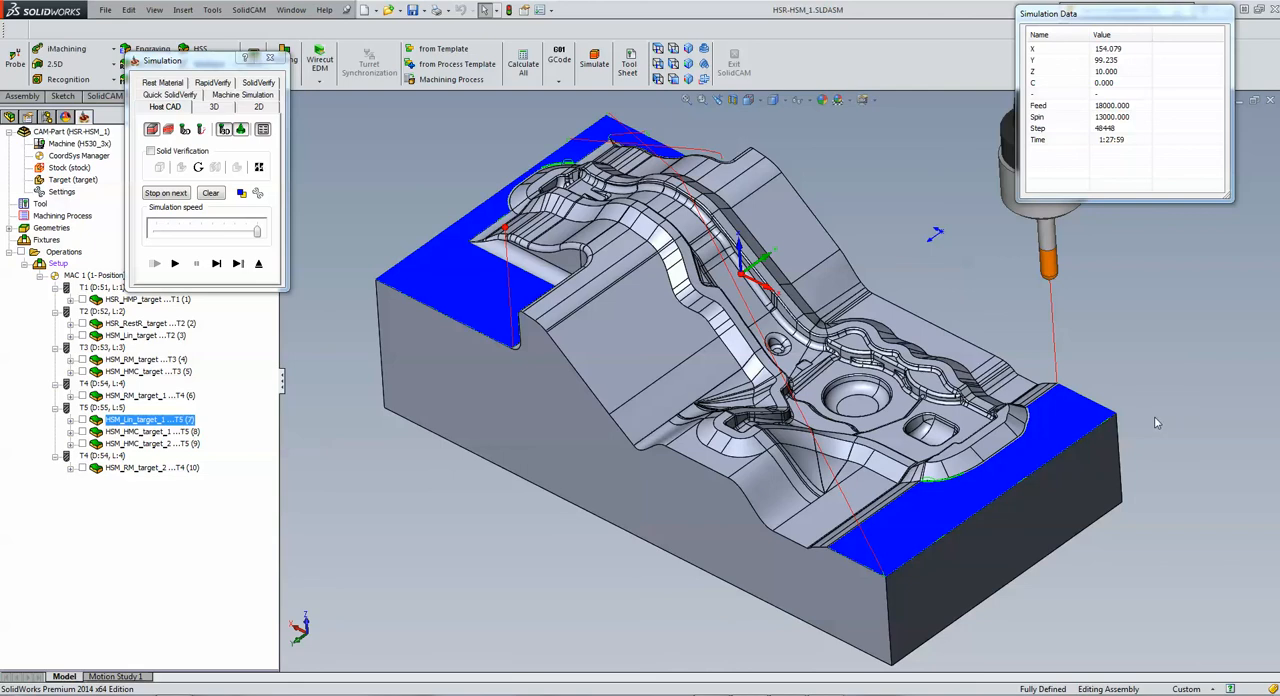
click(258, 264)
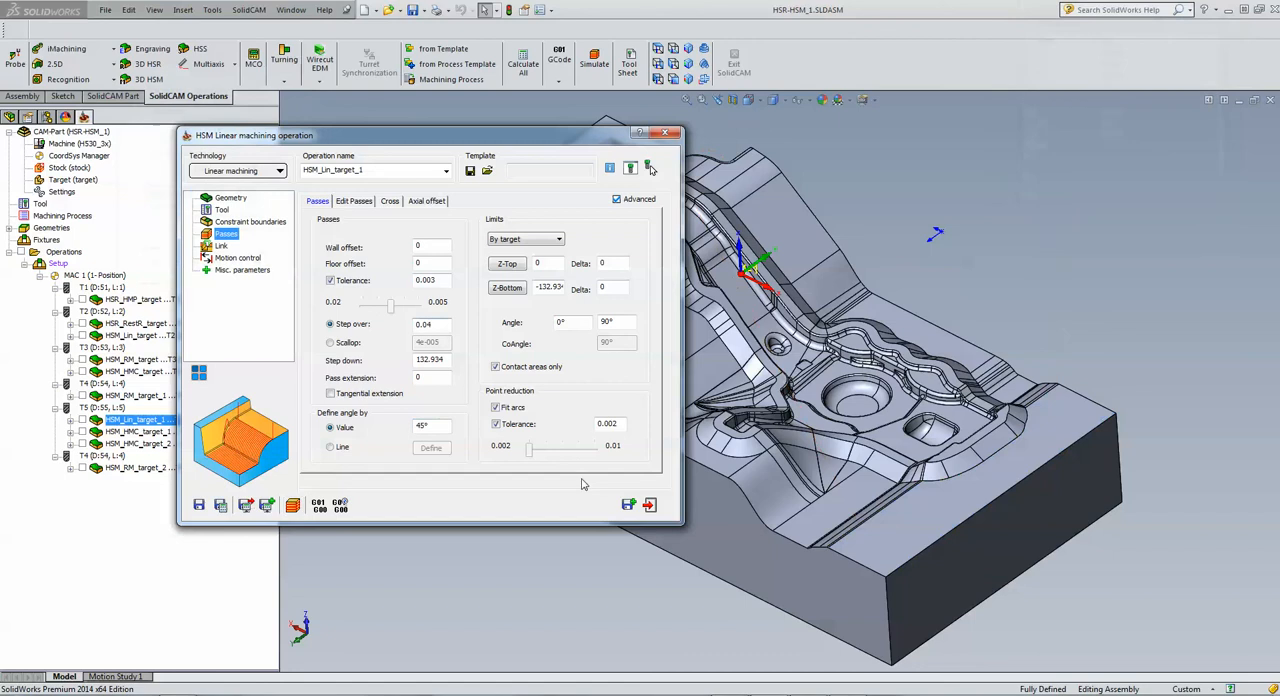
click(649, 504)
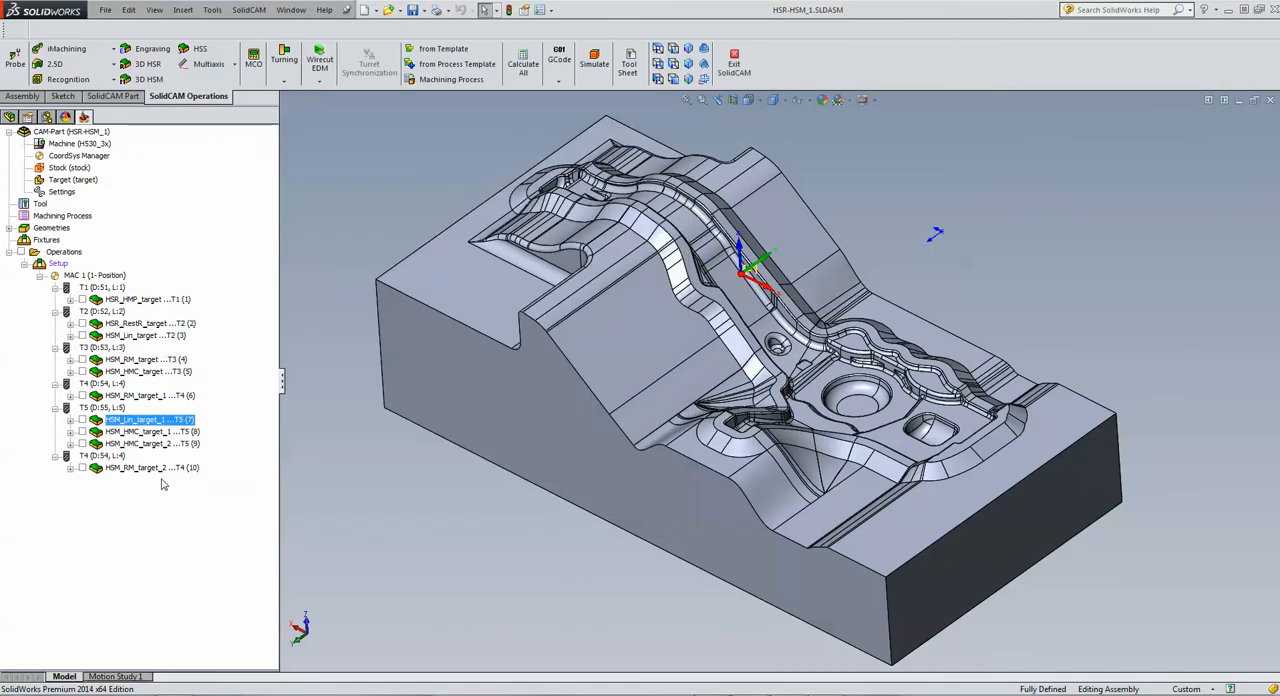
Step: Open the Hybrid Constant Z operation HSM_HMC_target_1, review its tool and display its Tool contact areas D10 R5 boundary in top view
click(140, 433)
double_click(140, 433)
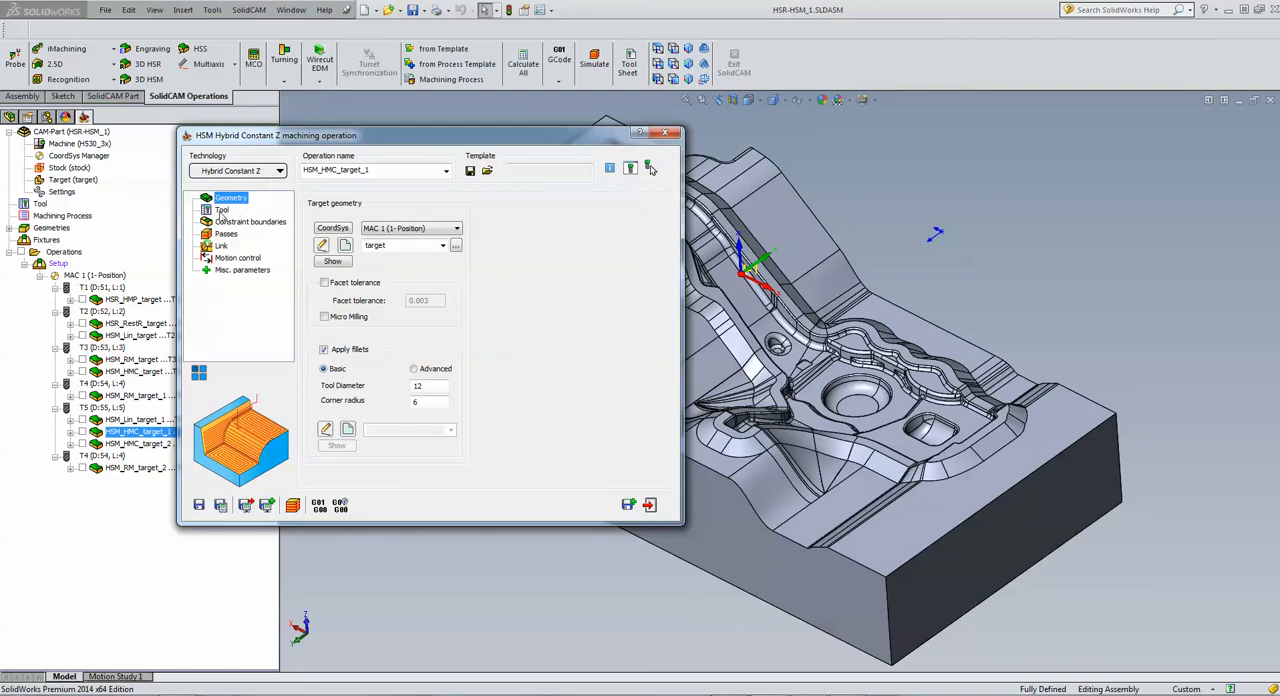
click(222, 210)
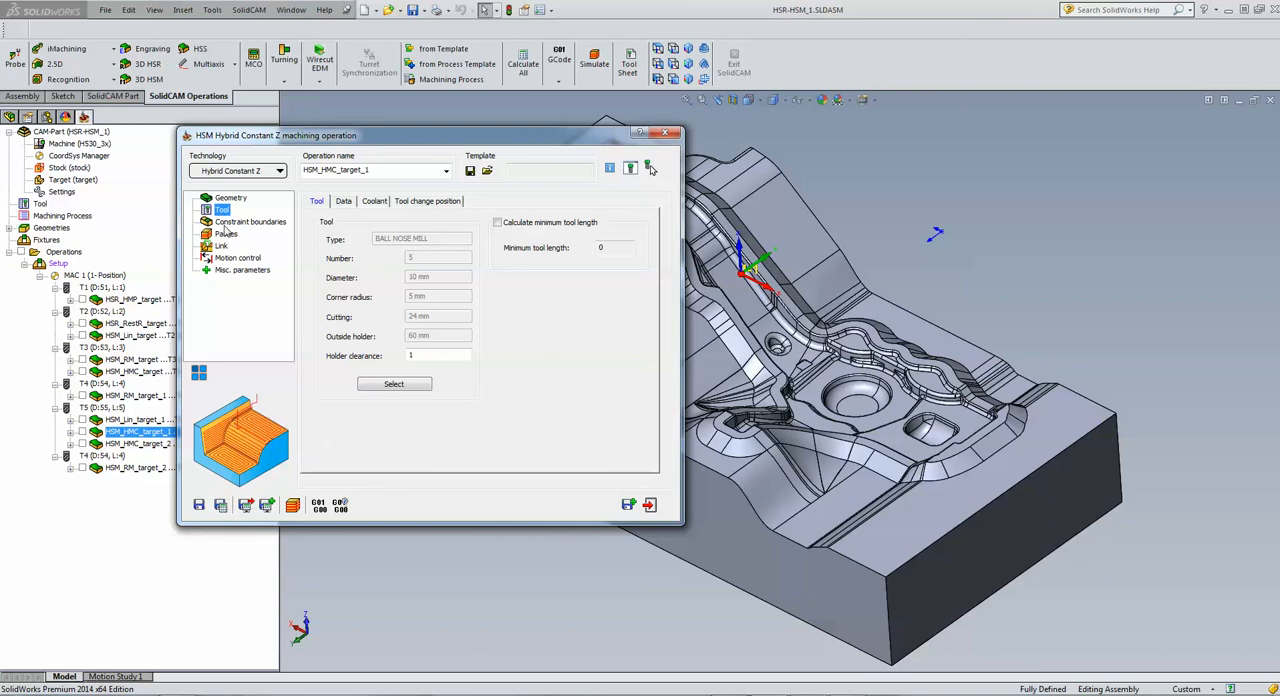
click(226, 224)
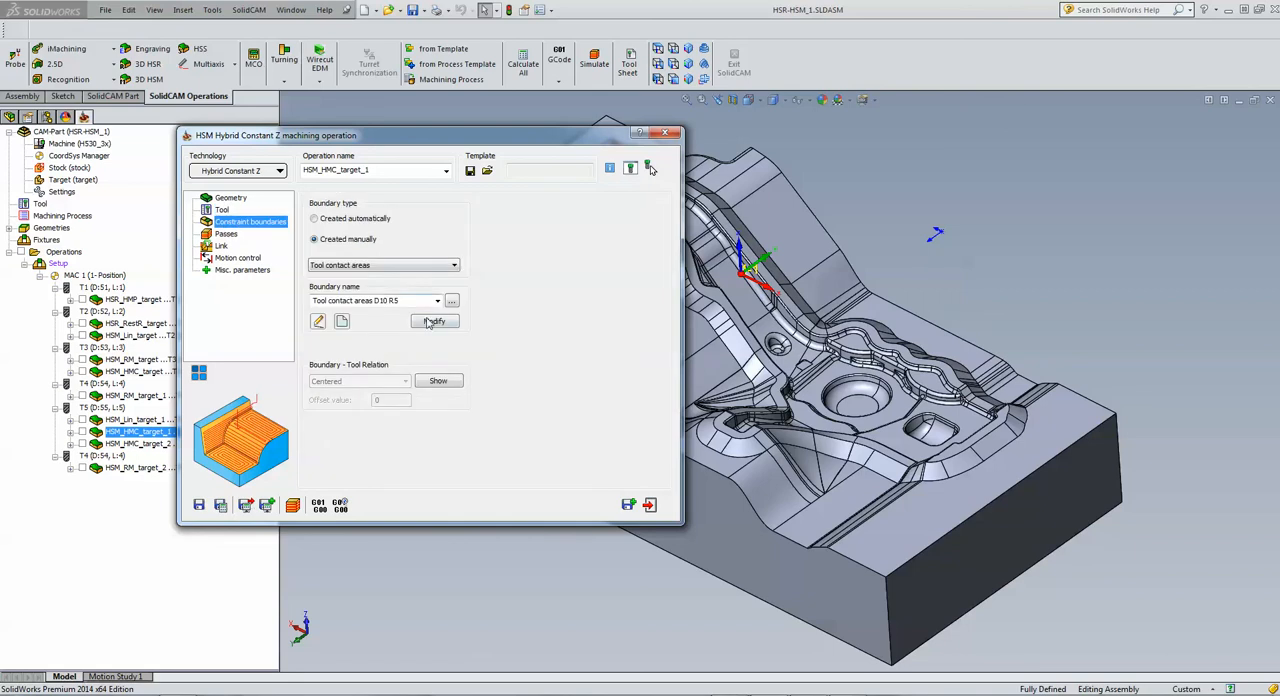
click(445, 381)
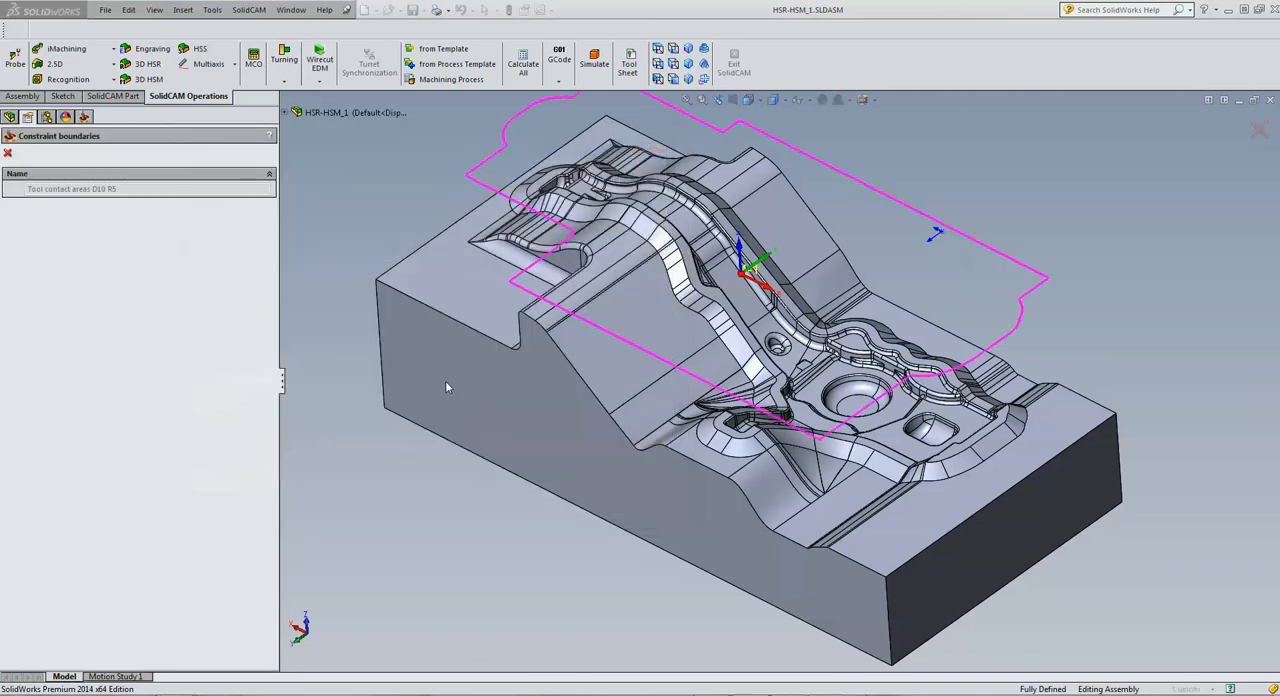
click(656, 49)
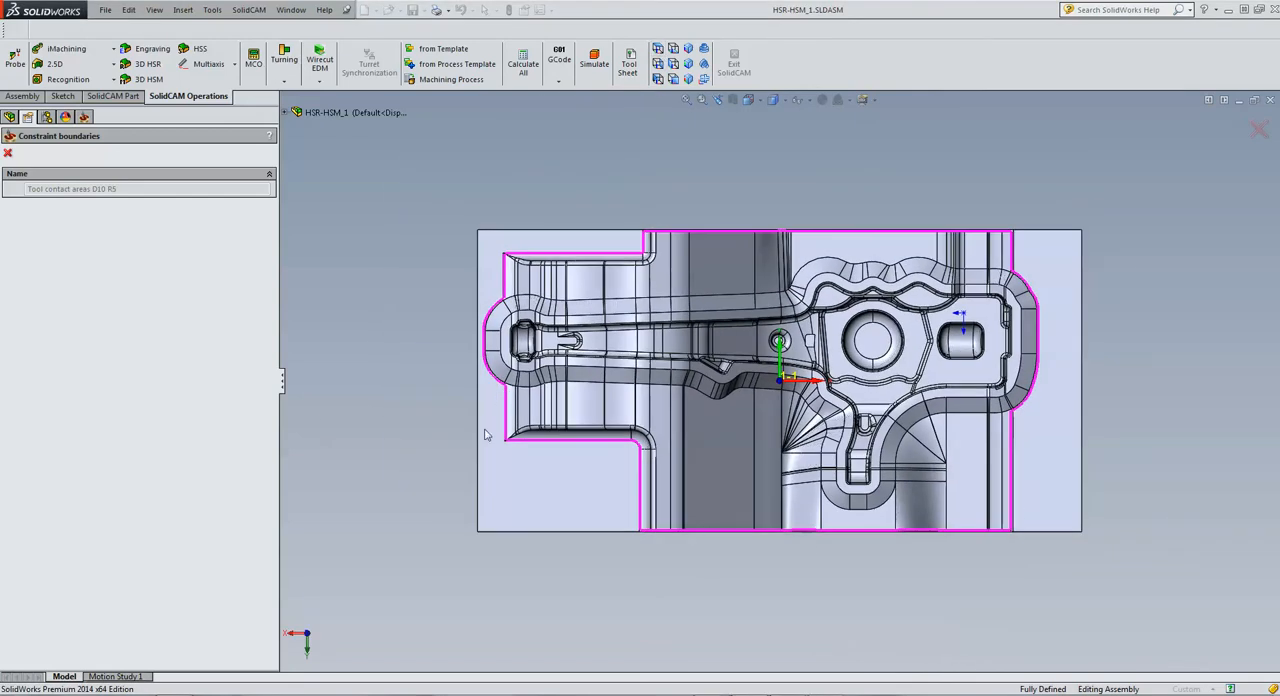
Step: Close the boundary preview of HSM_HMC_target_1, review the Hybrid Constant Z passes and their step down, and exit the operation
click(8, 153)
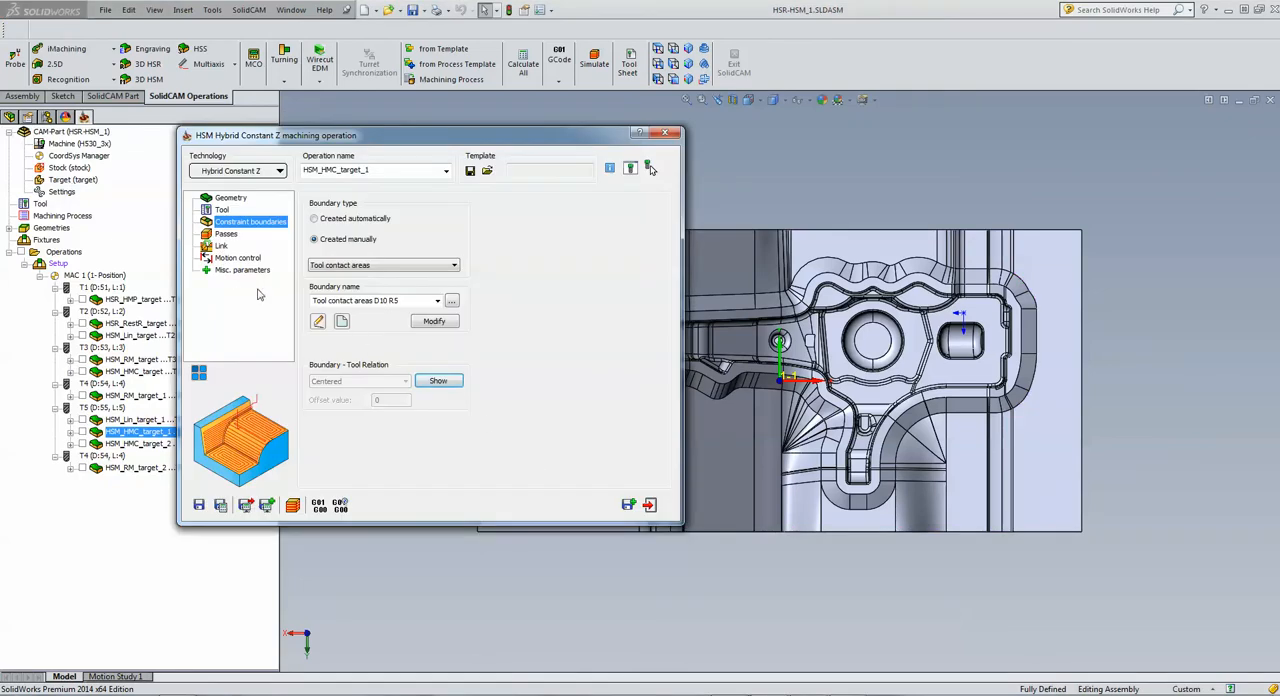
click(226, 234)
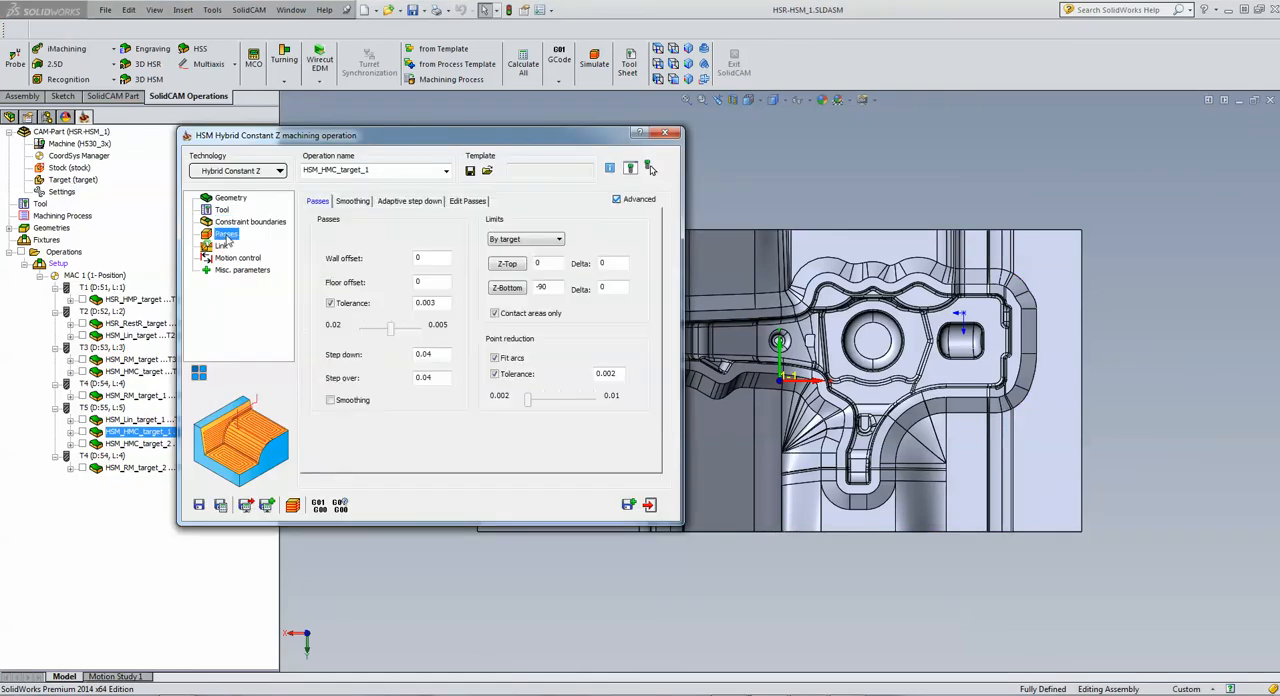
click(440, 355)
click(649, 505)
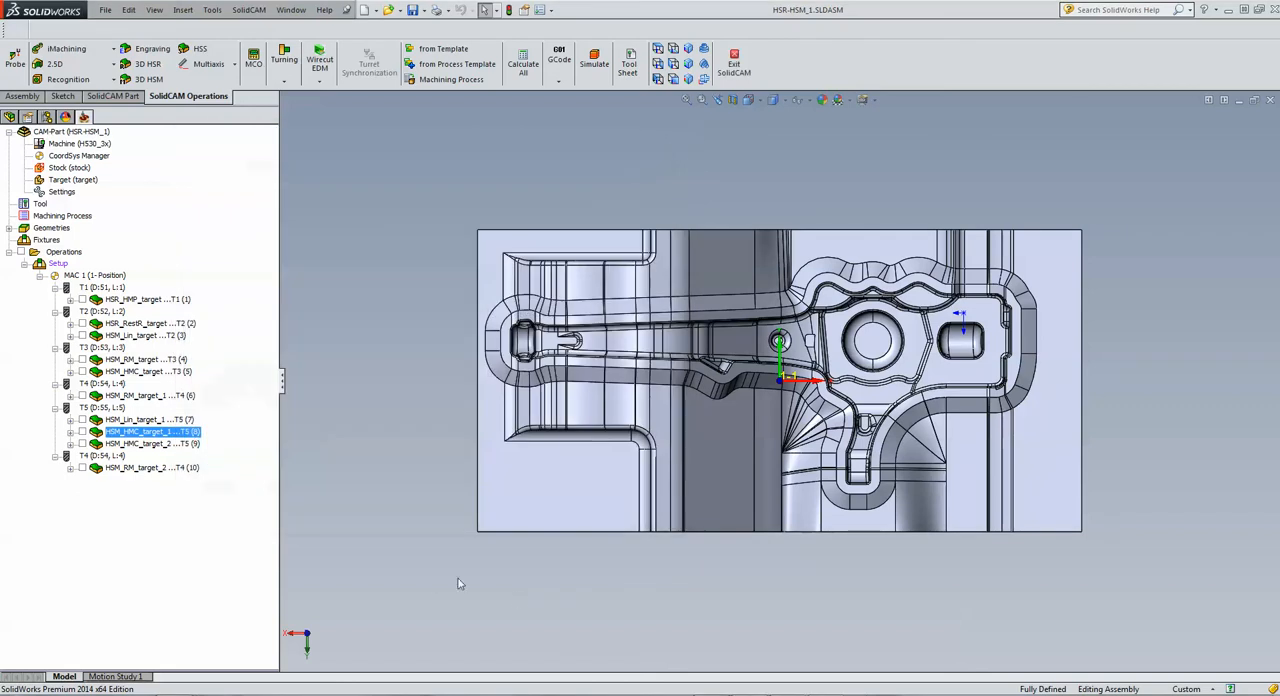
Step: Open the Hybrid Constant Z operation HSM_HMC_target_2 and review its passes settings
middle_drag(426, 500, 426, 499)
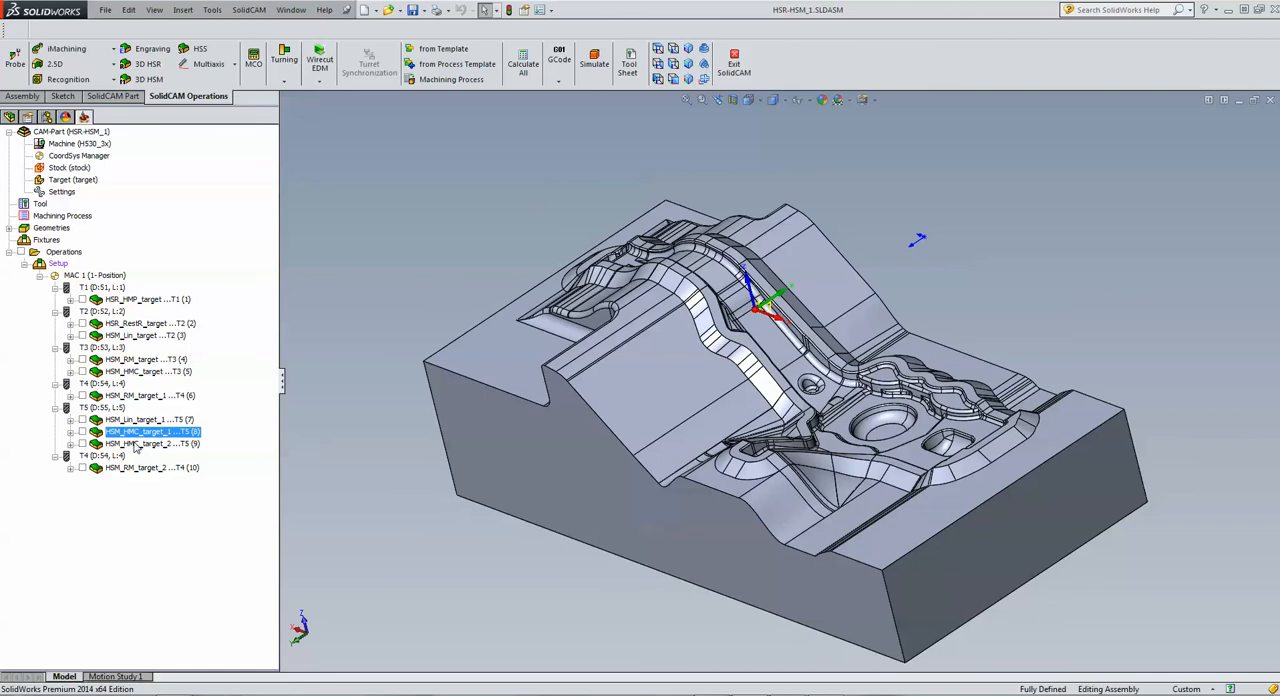
double_click(135, 443)
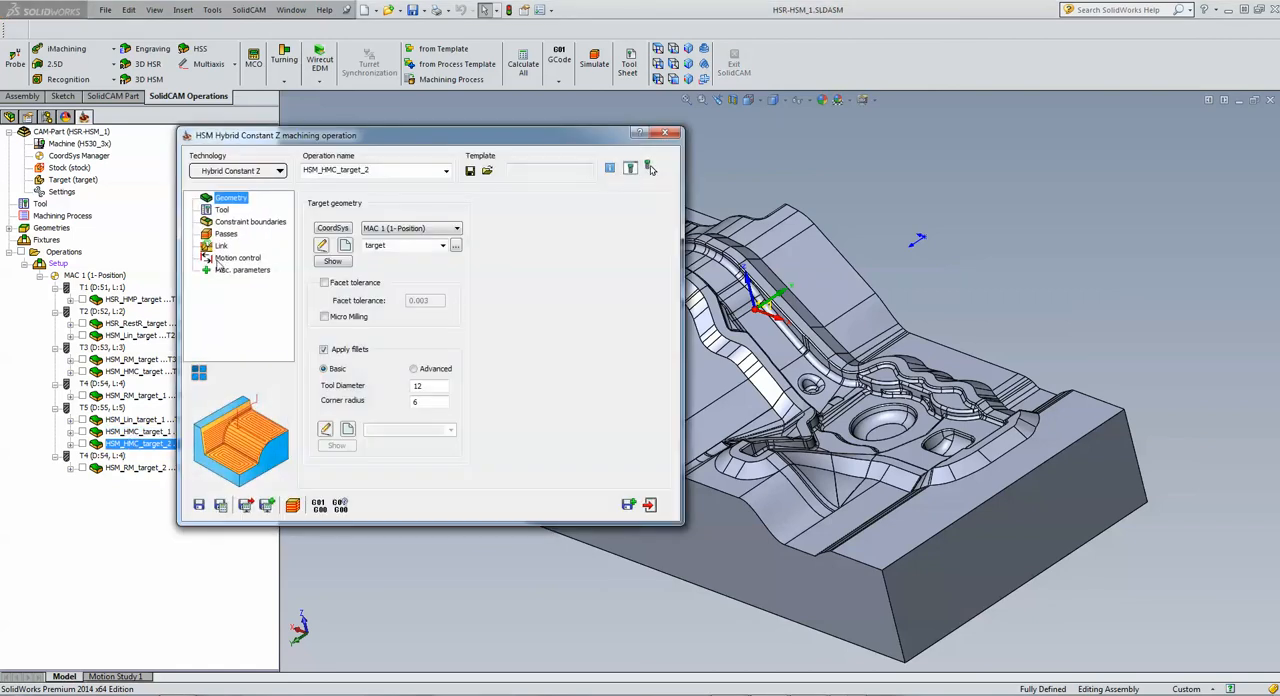
click(225, 235)
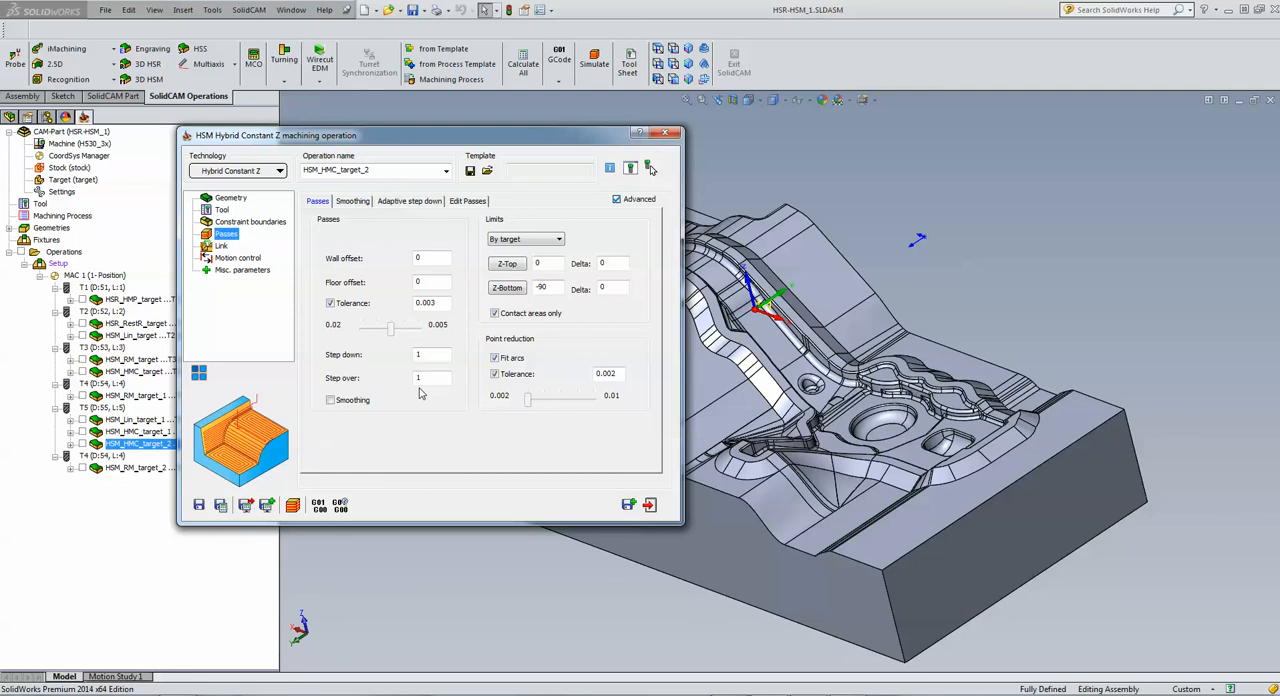
Step: Simulate the HSM_HMC_target_2 toolpath, inspect it on the model, and exit the simulation and the operation
click(293, 505)
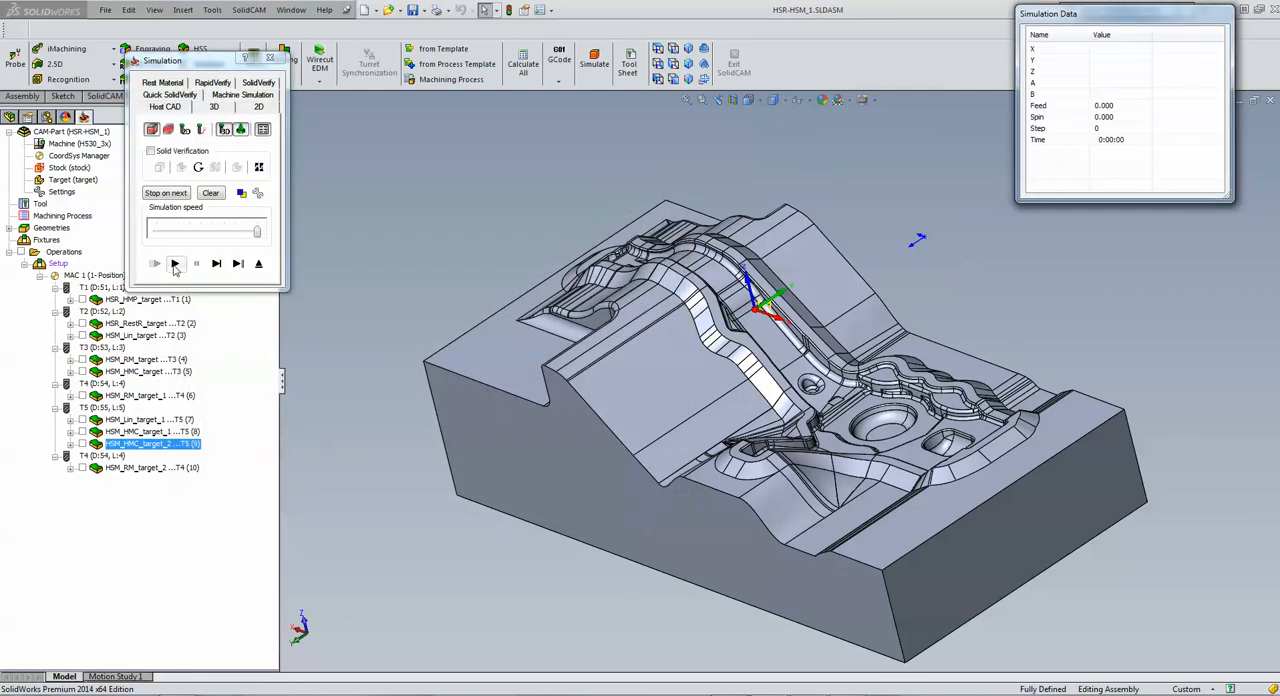
click(174, 263)
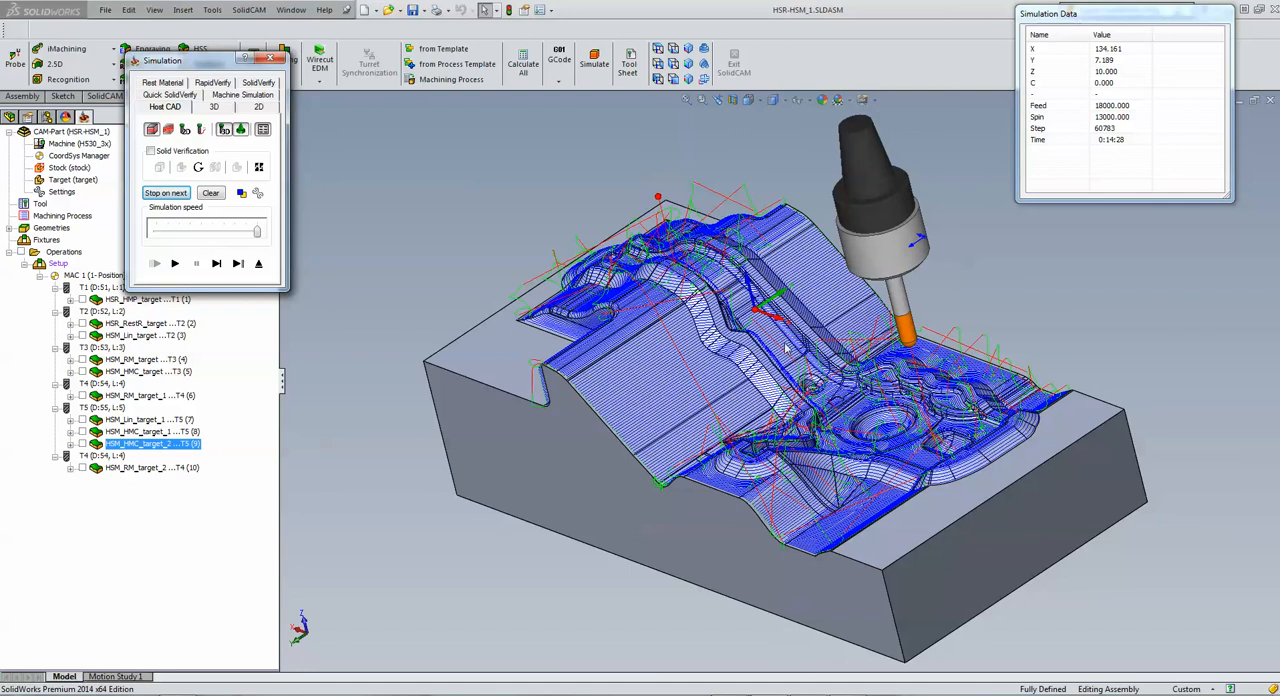
click(985, 283)
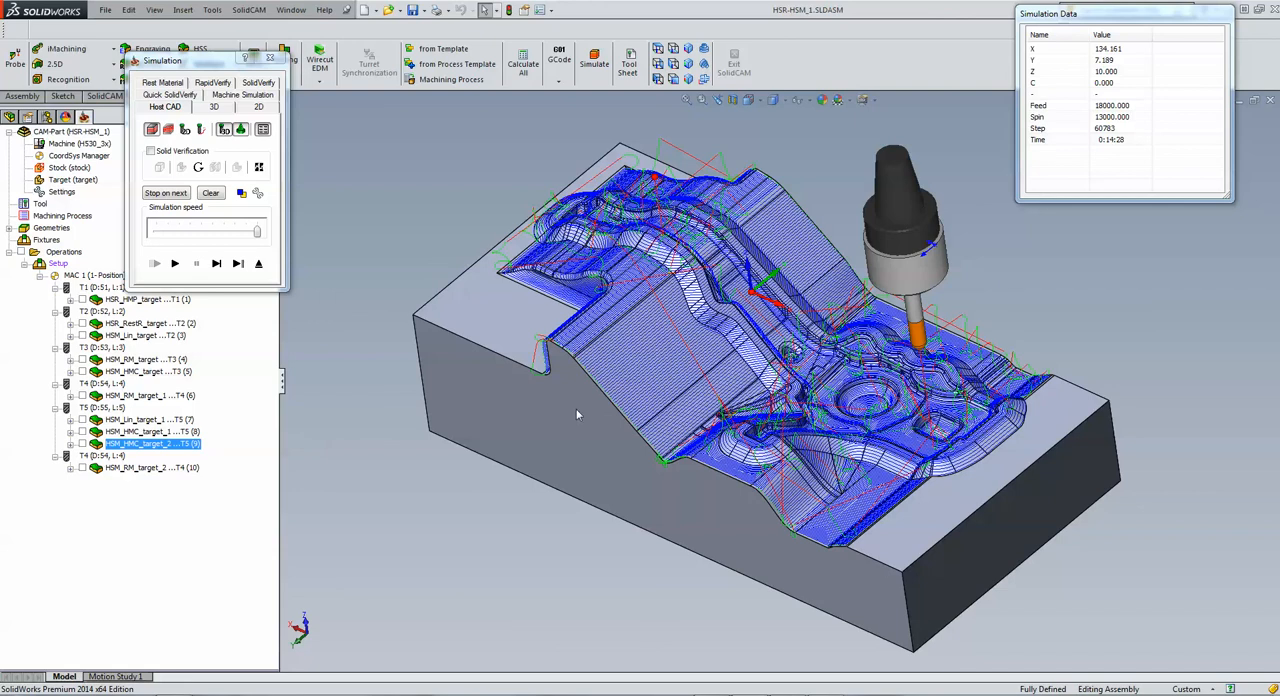
click(260, 264)
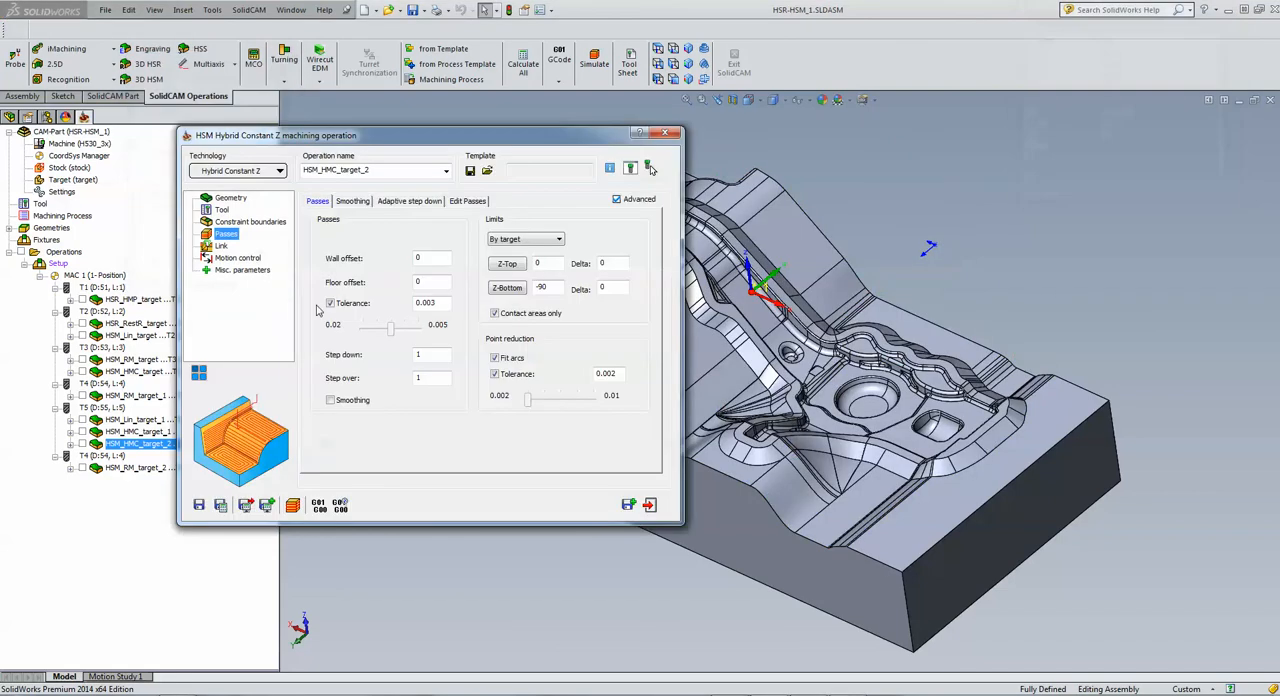
click(649, 505)
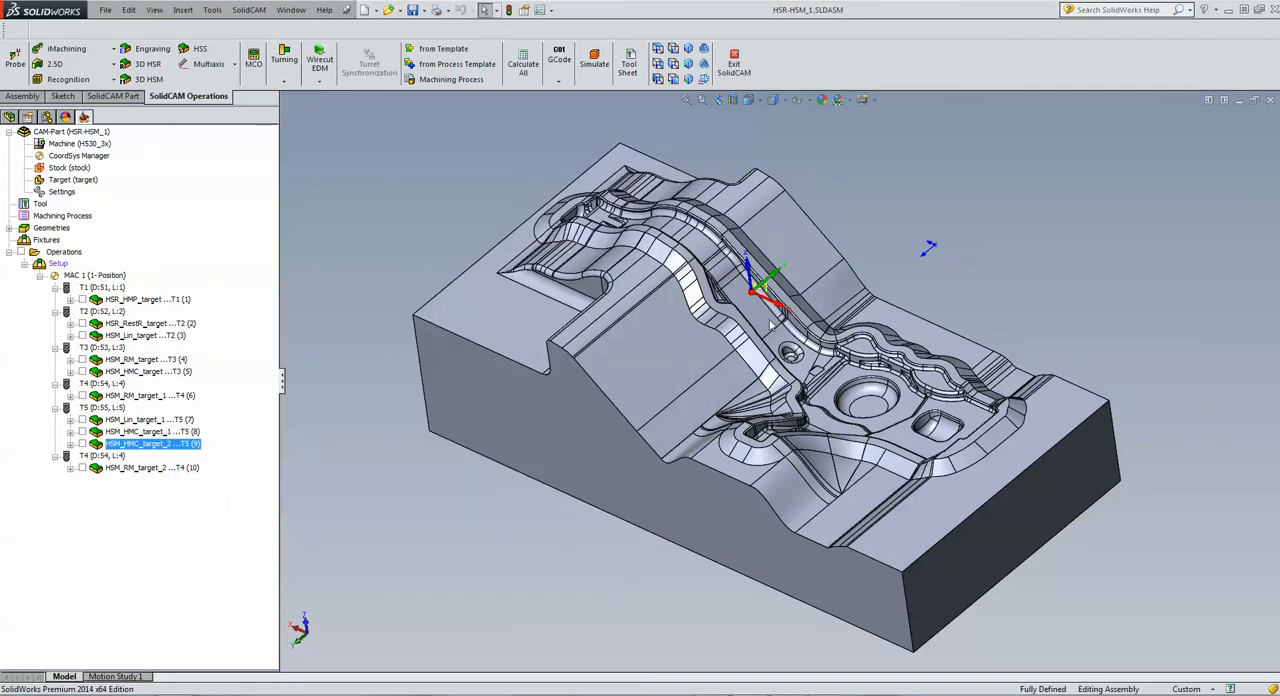
Step: Open the rest machining operation HSM_RM_target_2 and review its tool, reference tool and passes settings
double_click(128, 470)
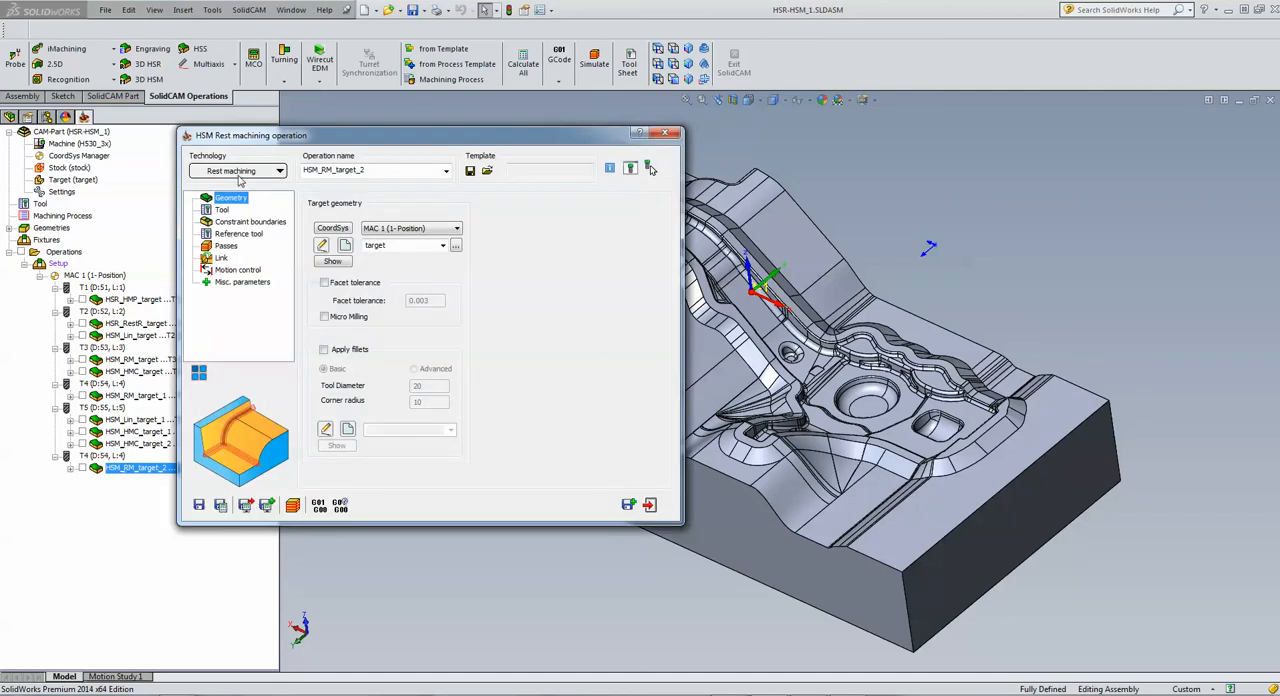
click(229, 211)
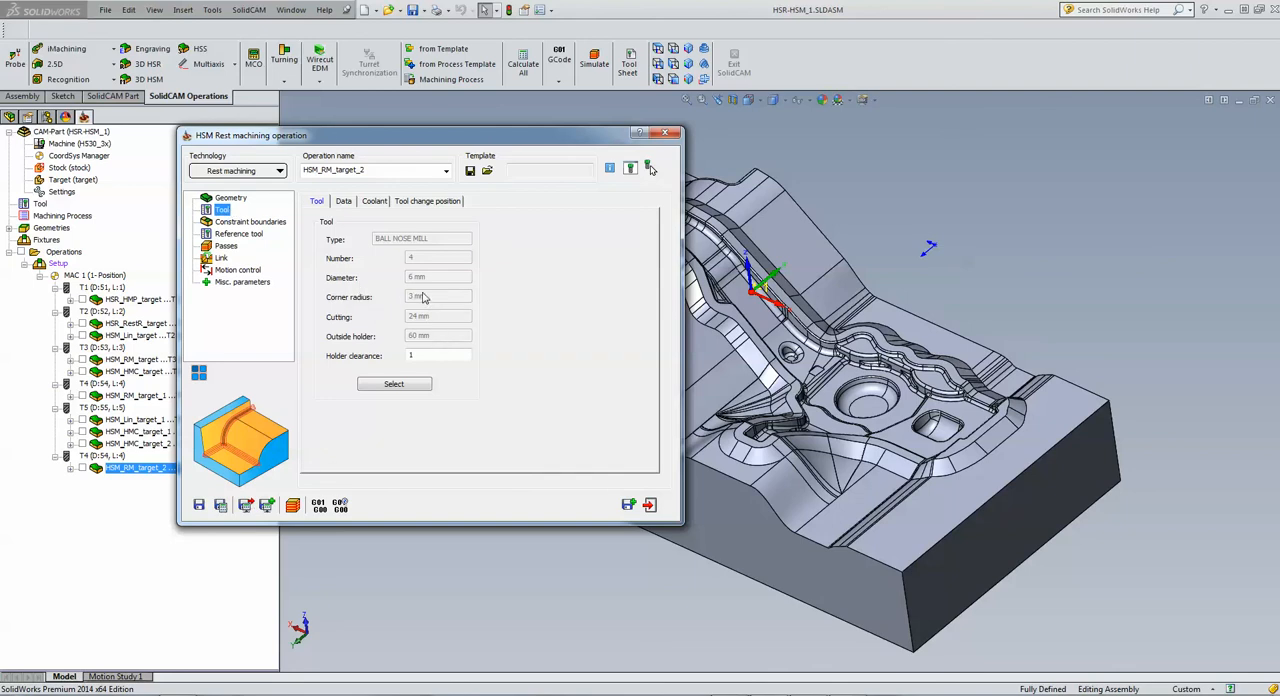
click(250, 235)
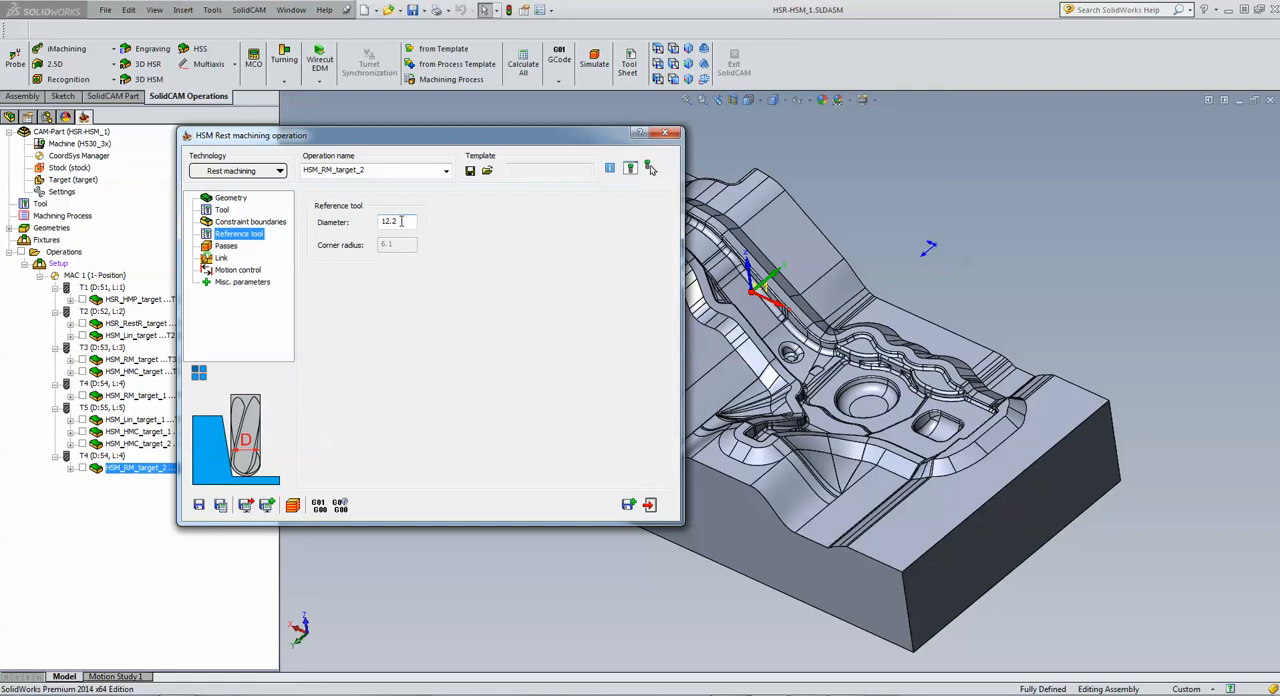
click(225, 246)
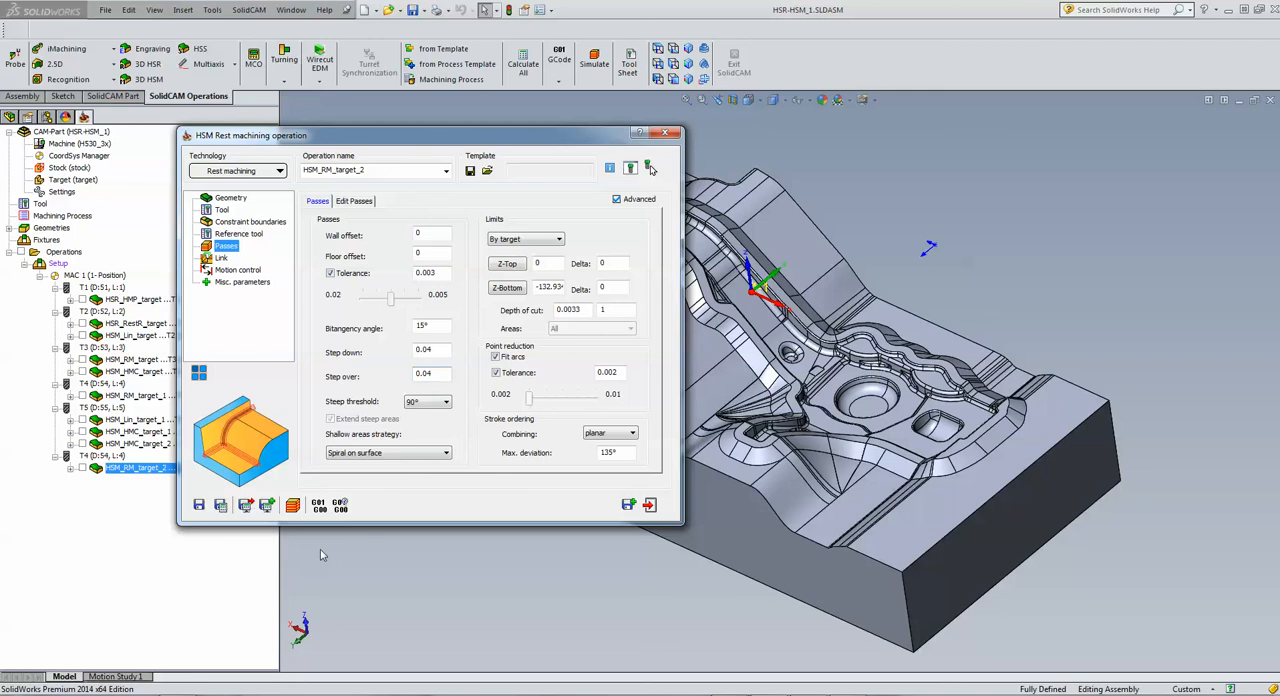
Step: Simulate the rest machining toolpath of HSM_RM_target_2 in the Host CAD mode, stop it partway and exit the simulation
click(293, 506)
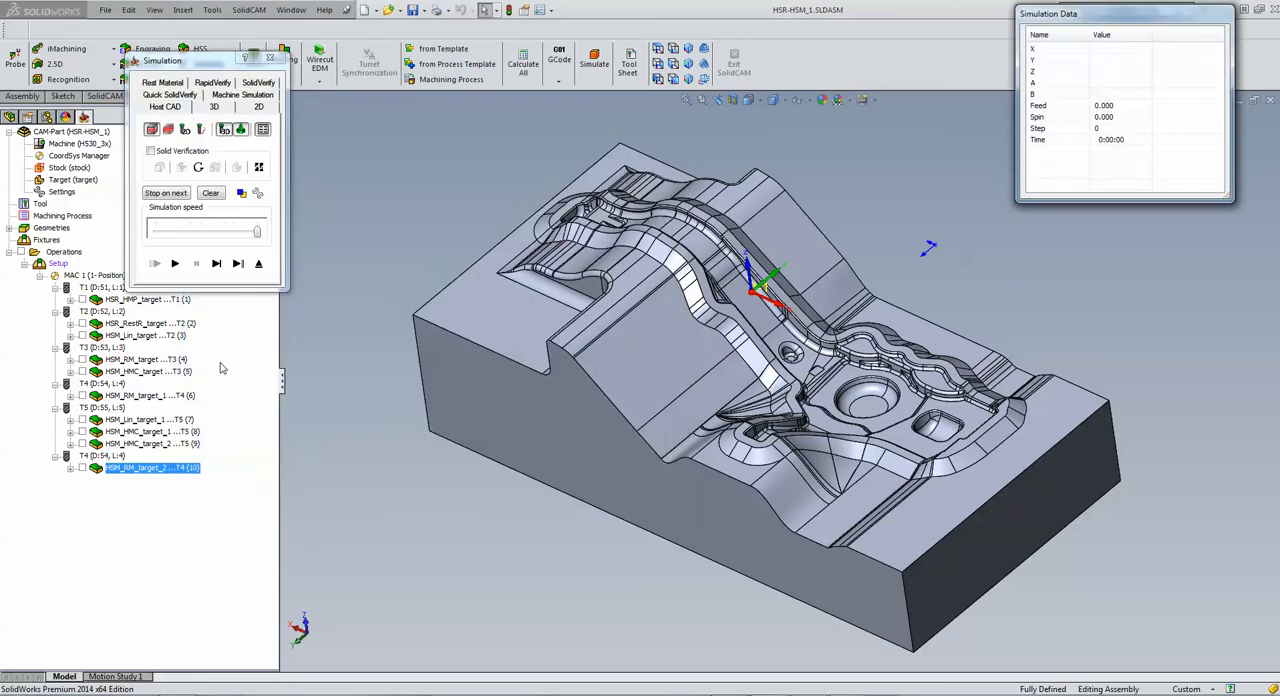
click(175, 265)
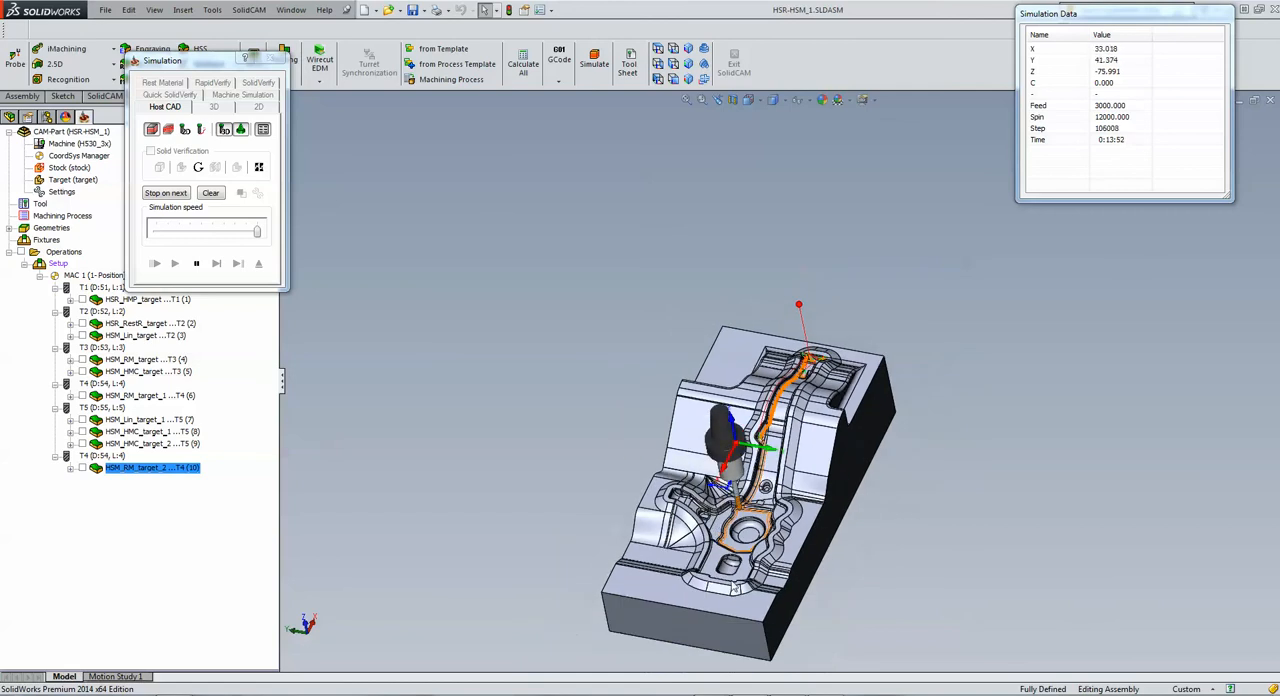
click(216, 264)
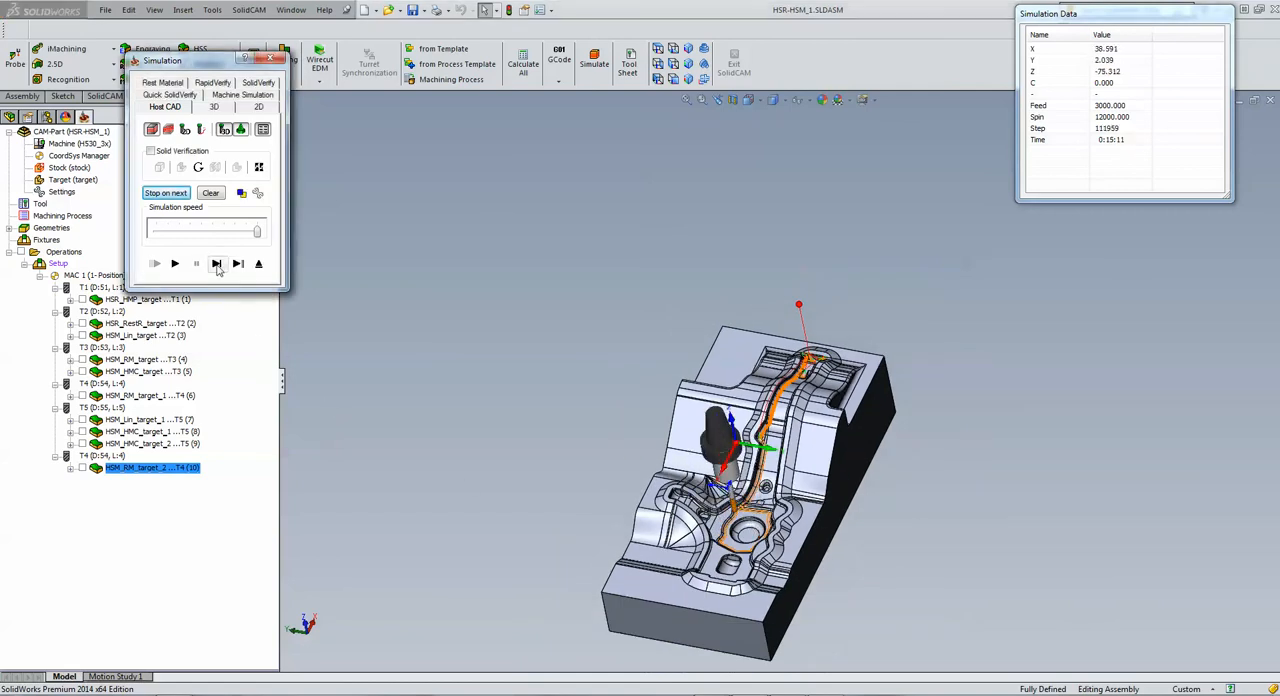
click(259, 267)
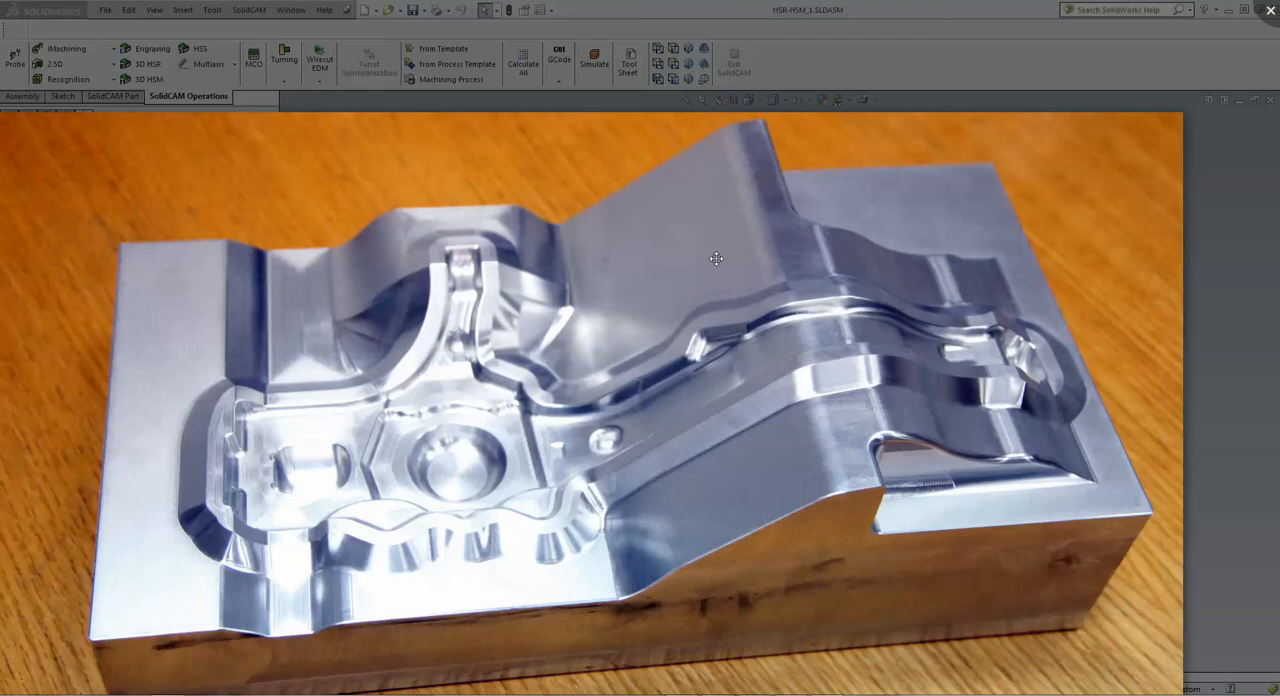
Step: Browse the photos of the machined mould part in the photo viewer, then close the HSM_RM_target_2 operation in SolidCAM
mouse_move(659, 688)
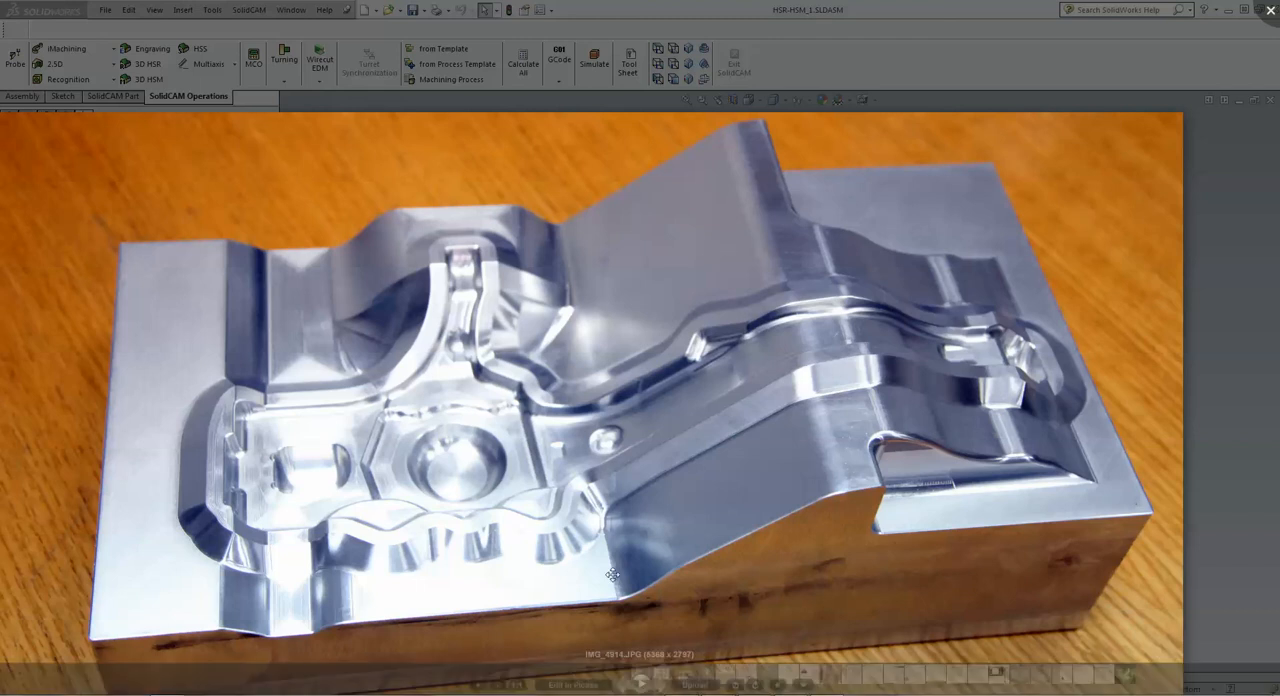
click(659, 688)
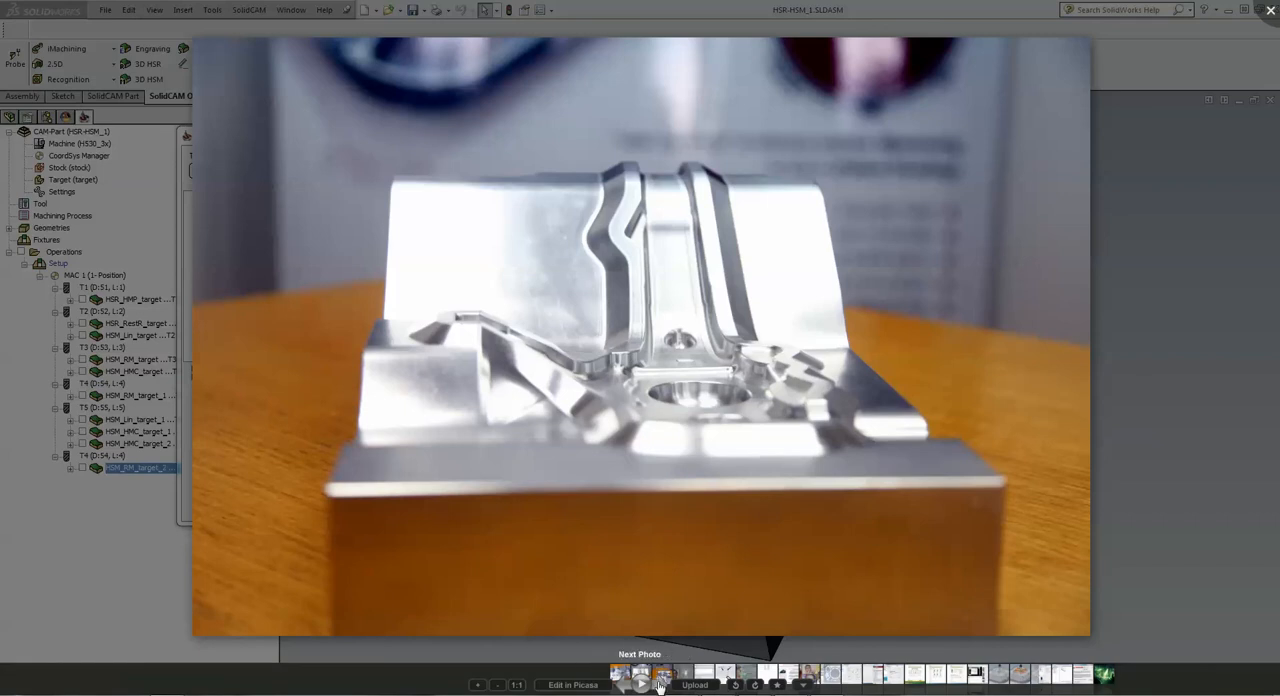
click(659, 685)
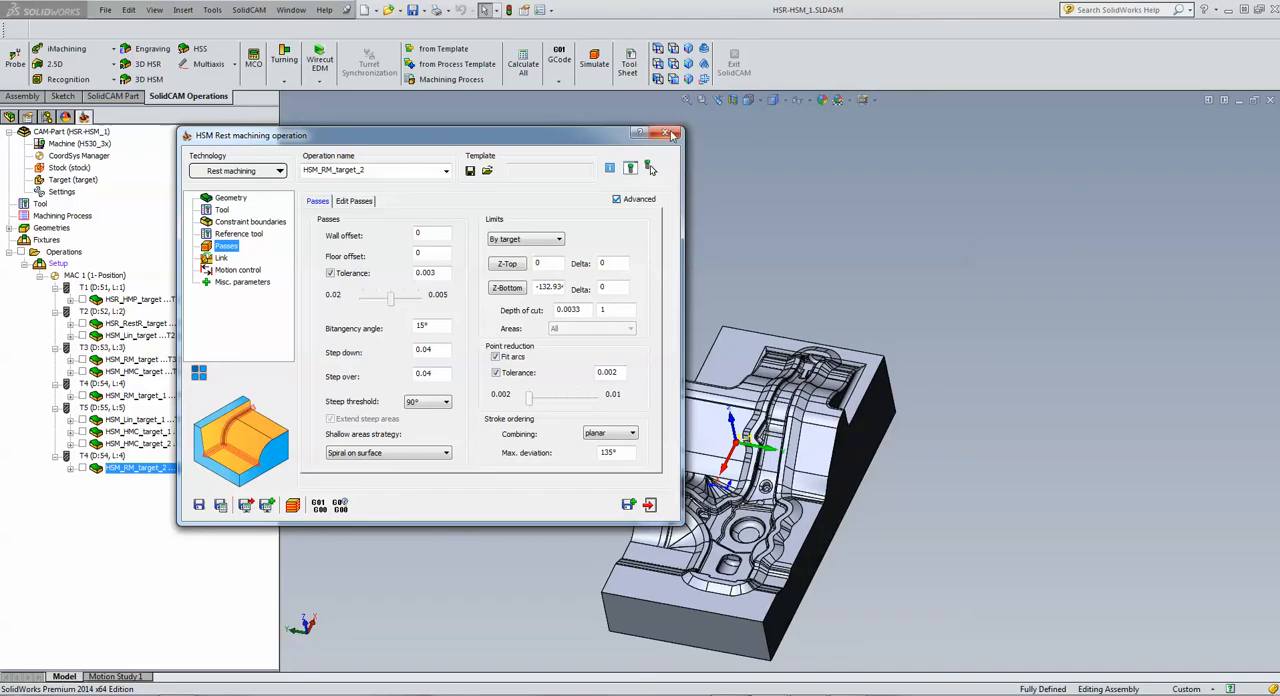
click(672, 134)
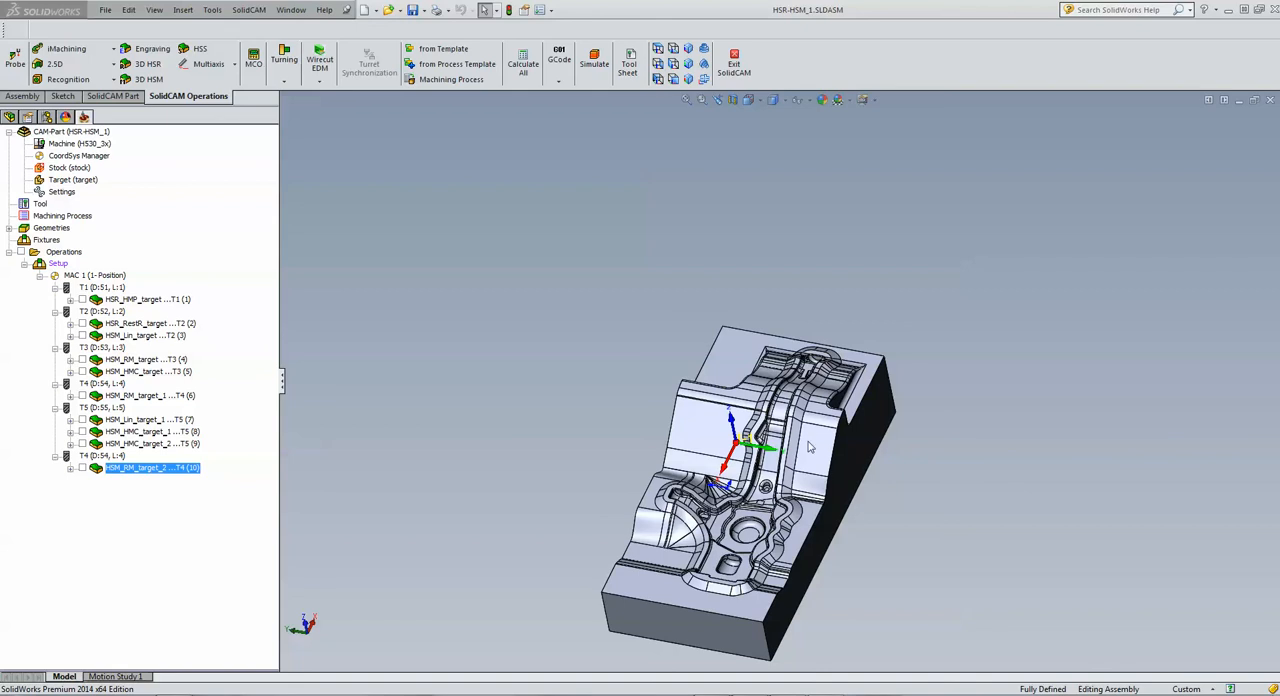
click(833, 545)
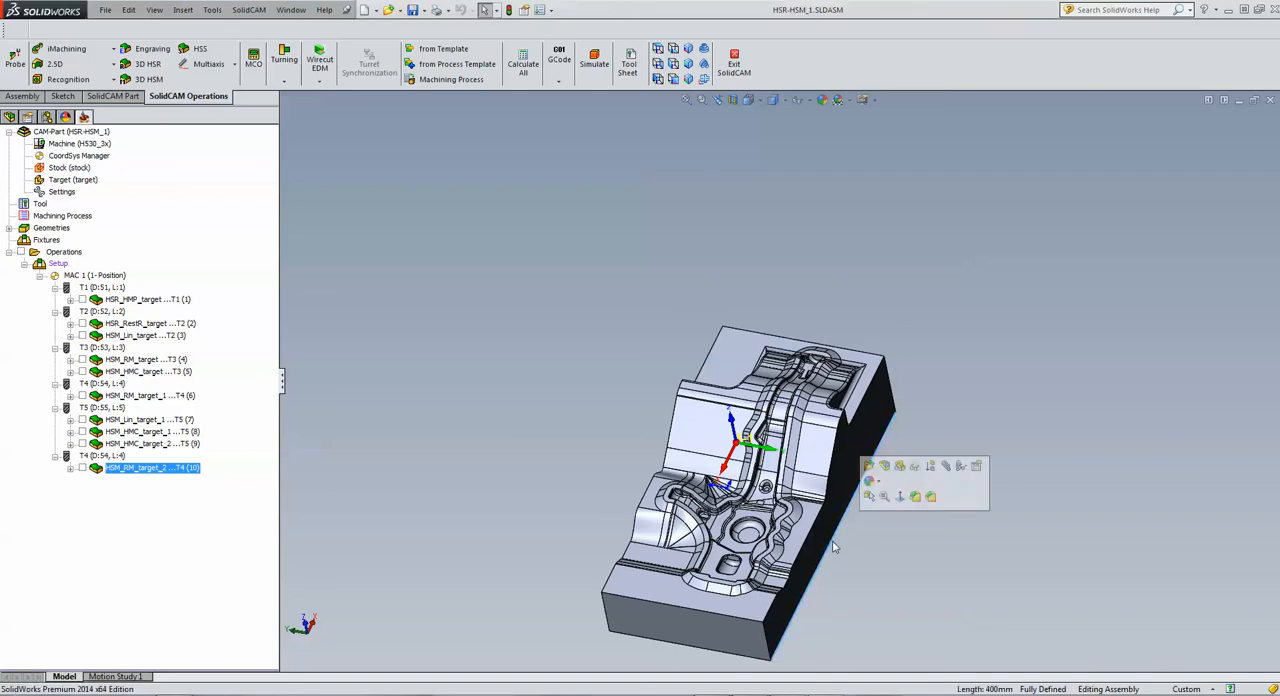
click(1043, 552)
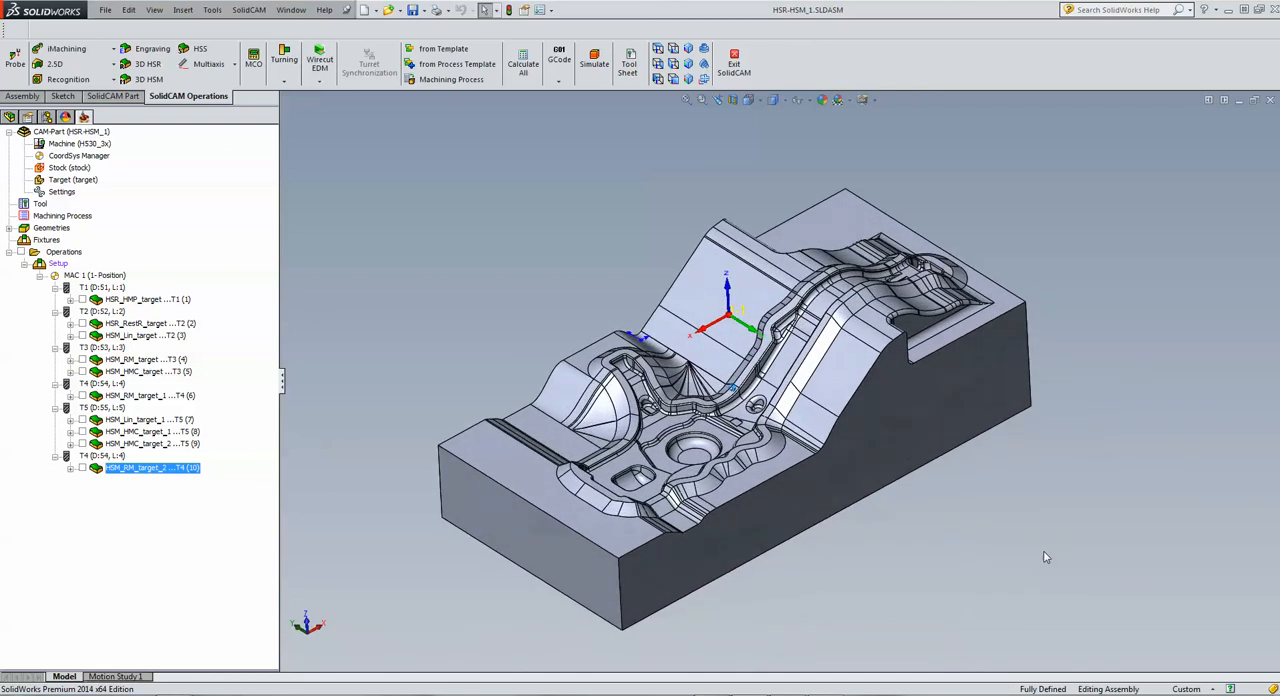
click(960, 451)
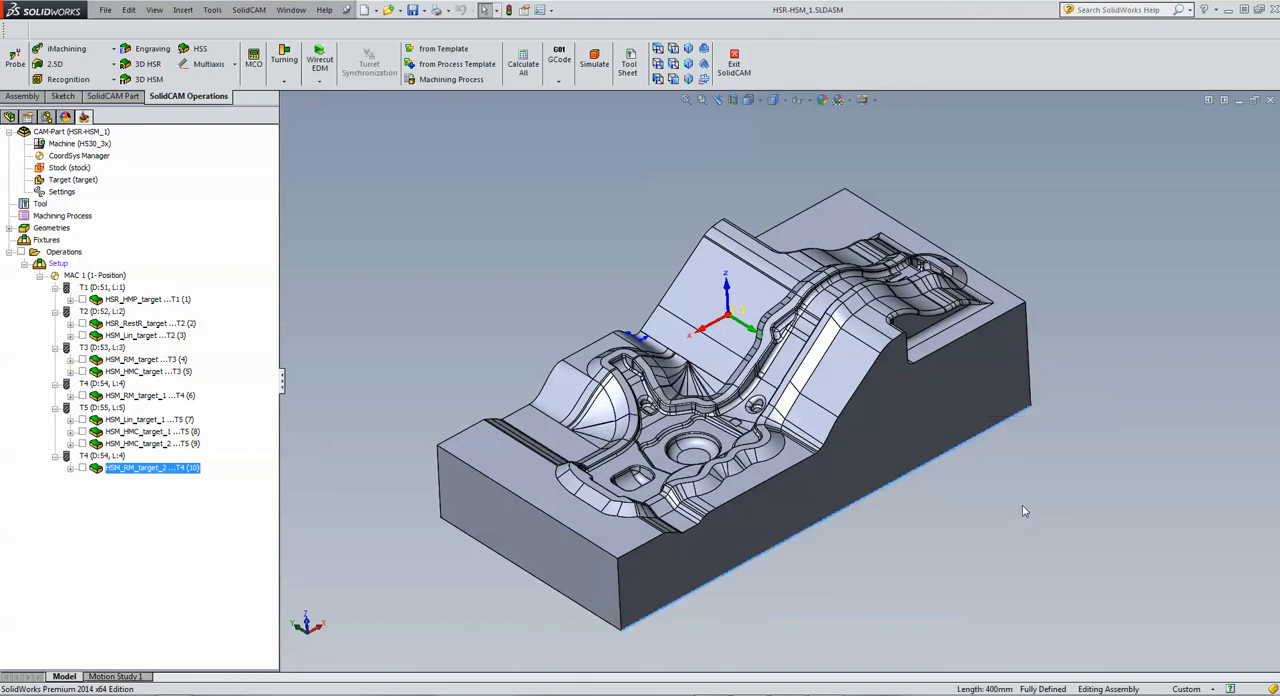
click(960, 449)
click(959, 447)
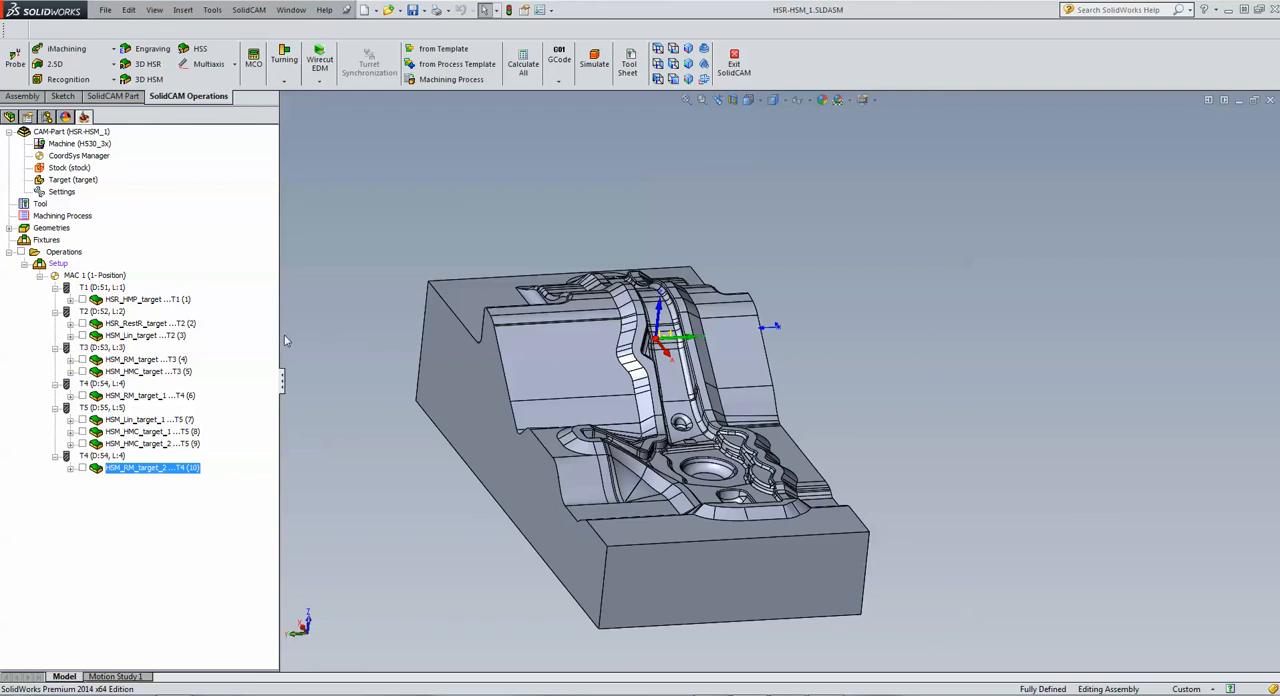
Step: In the HM Roughing operation HSR_HMP_target, set the constraint boundary to manually created Selected faces and start defining a new boundary
click(150, 300)
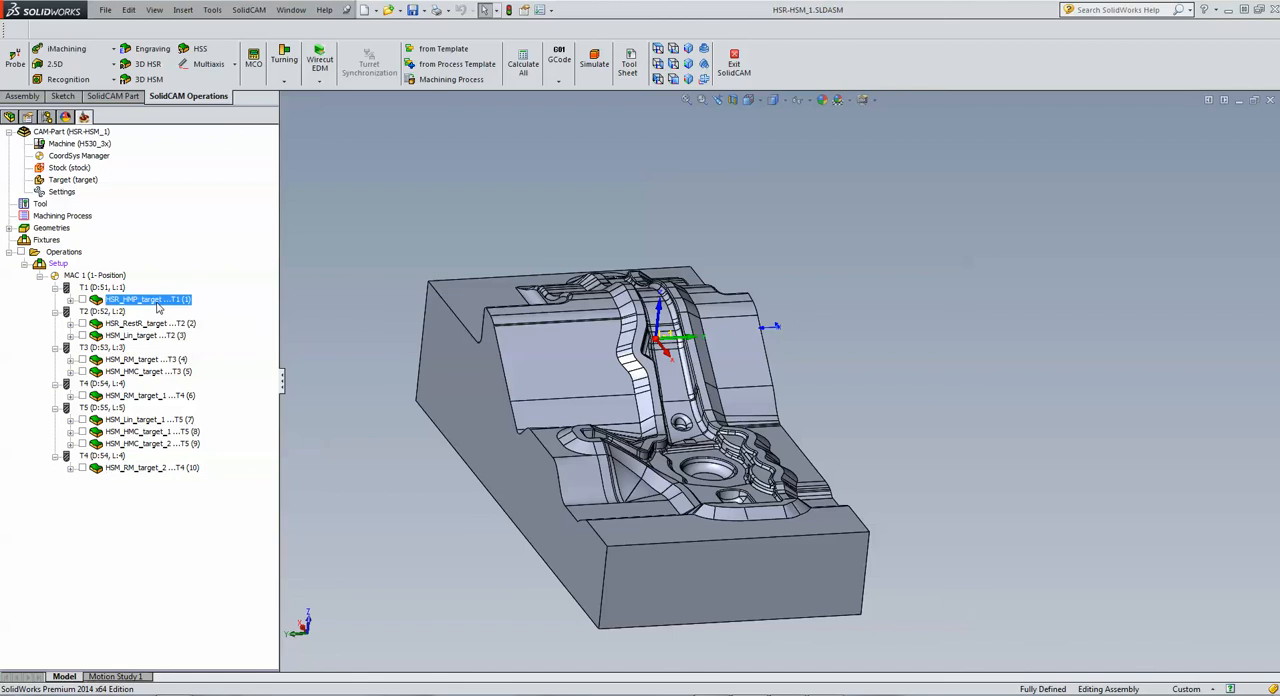
double_click(156, 303)
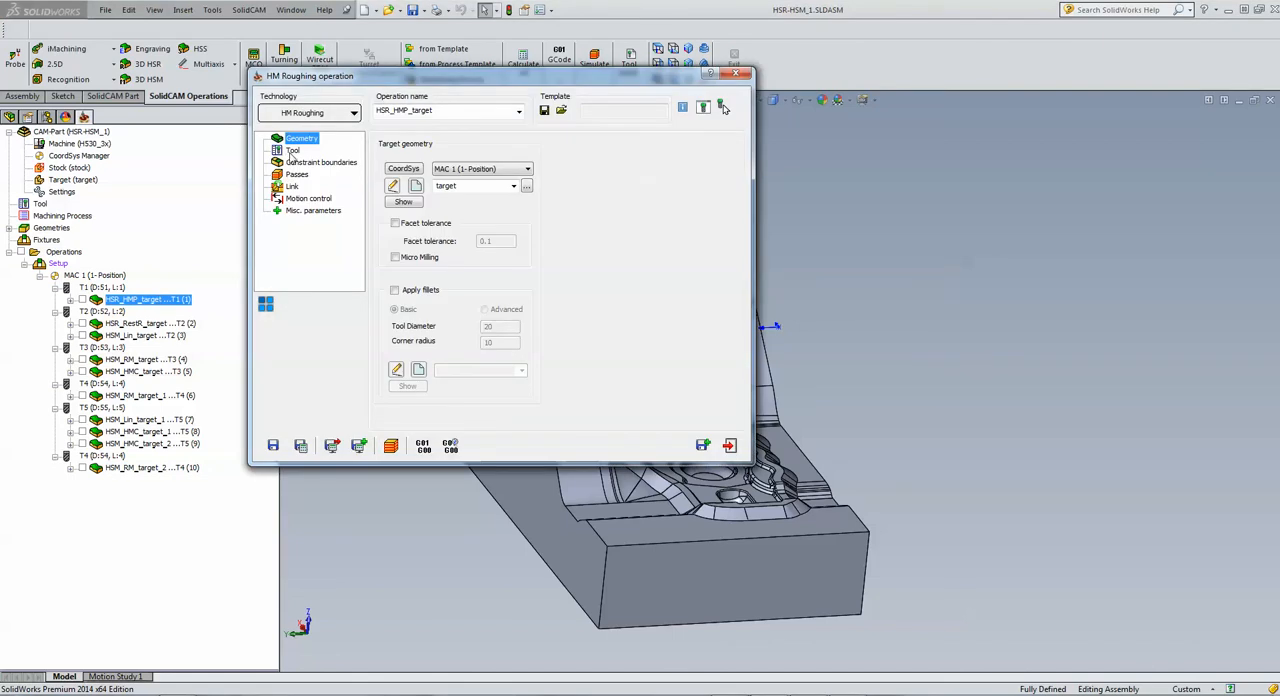
click(302, 164)
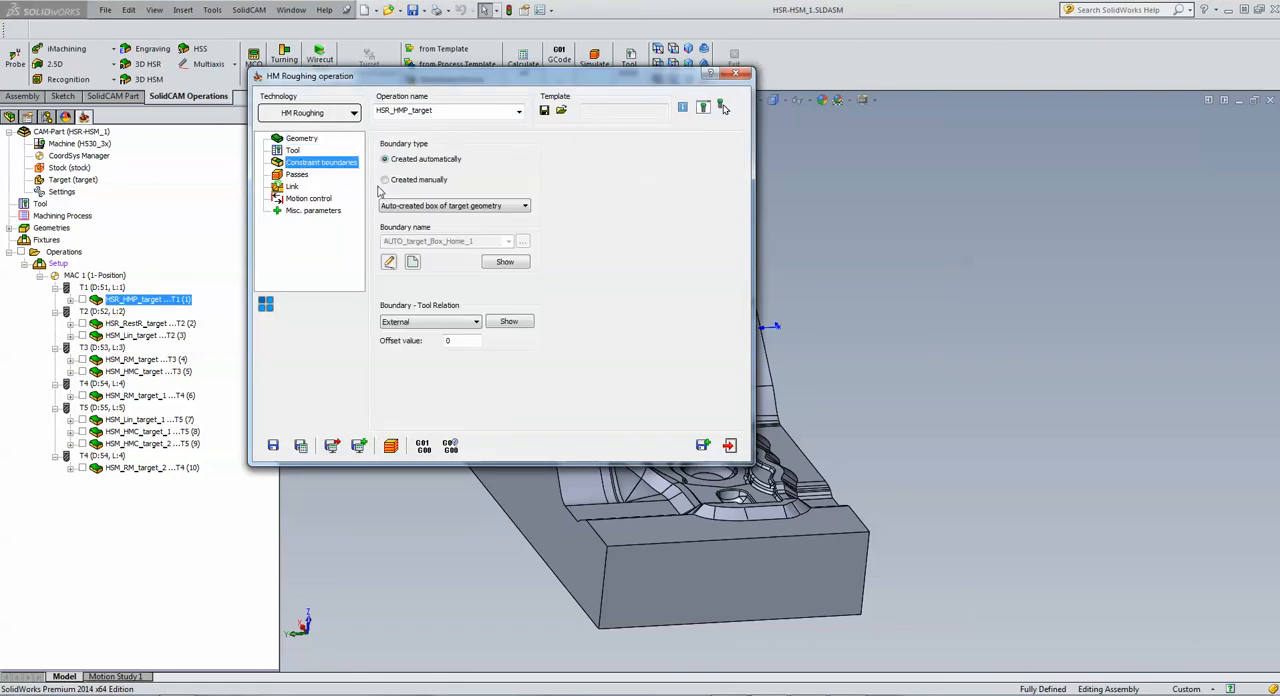
click(386, 181)
click(411, 206)
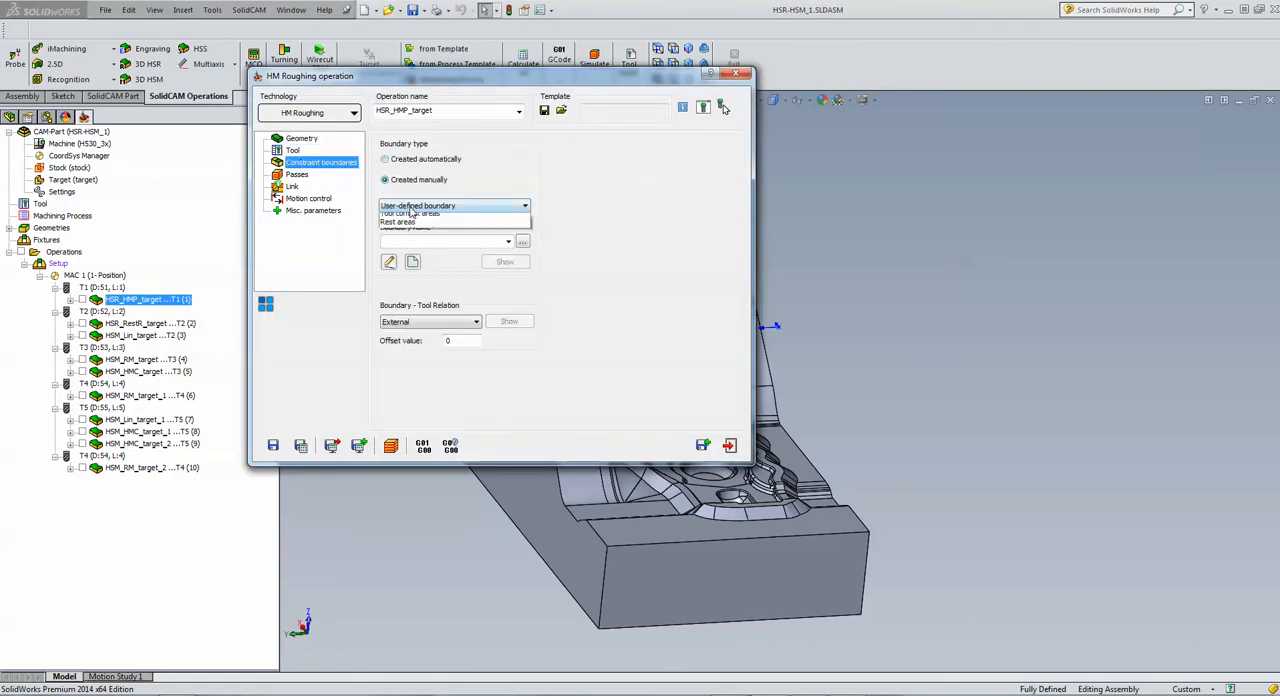
click(416, 227)
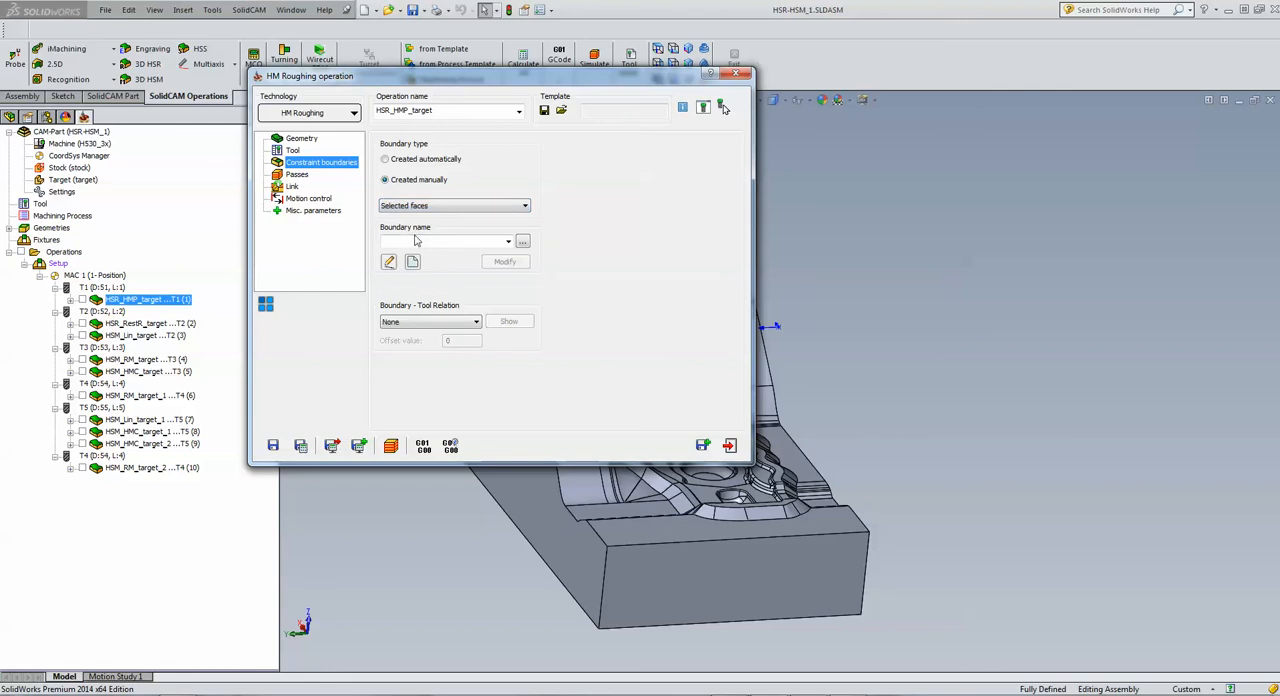
click(413, 263)
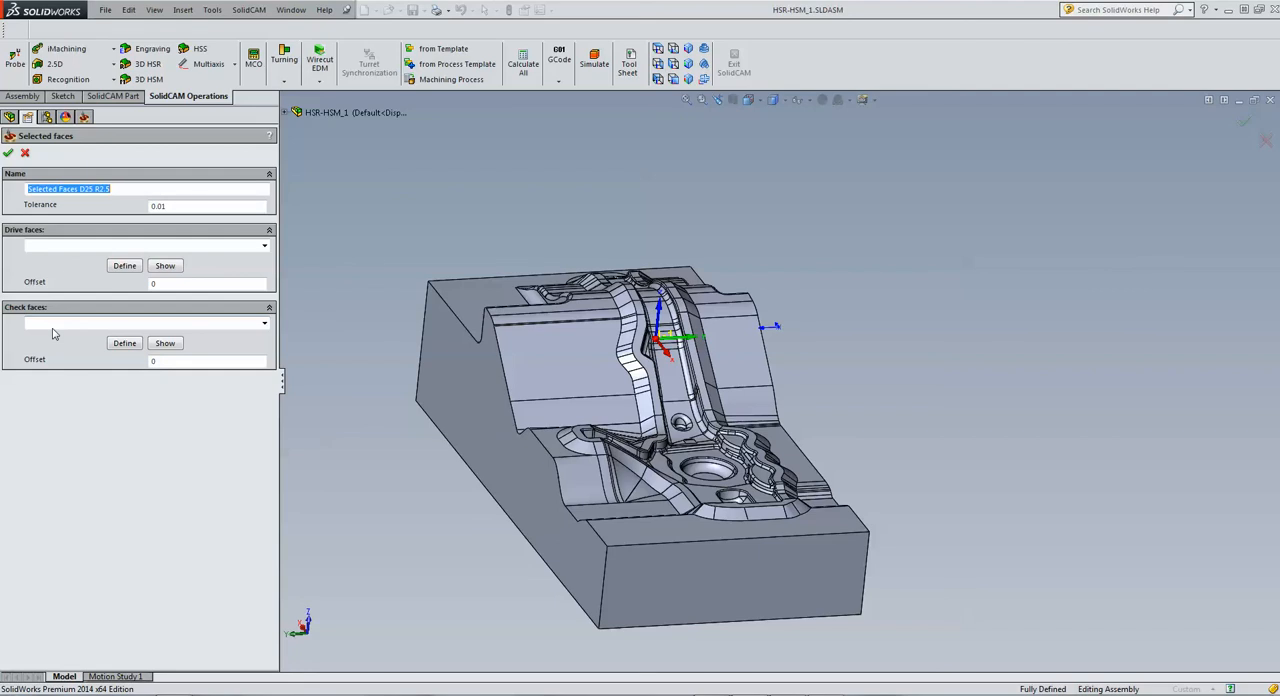
Step: Cancel the new Selected faces boundary and exit the HM Roughing operation without saving
click(26, 155)
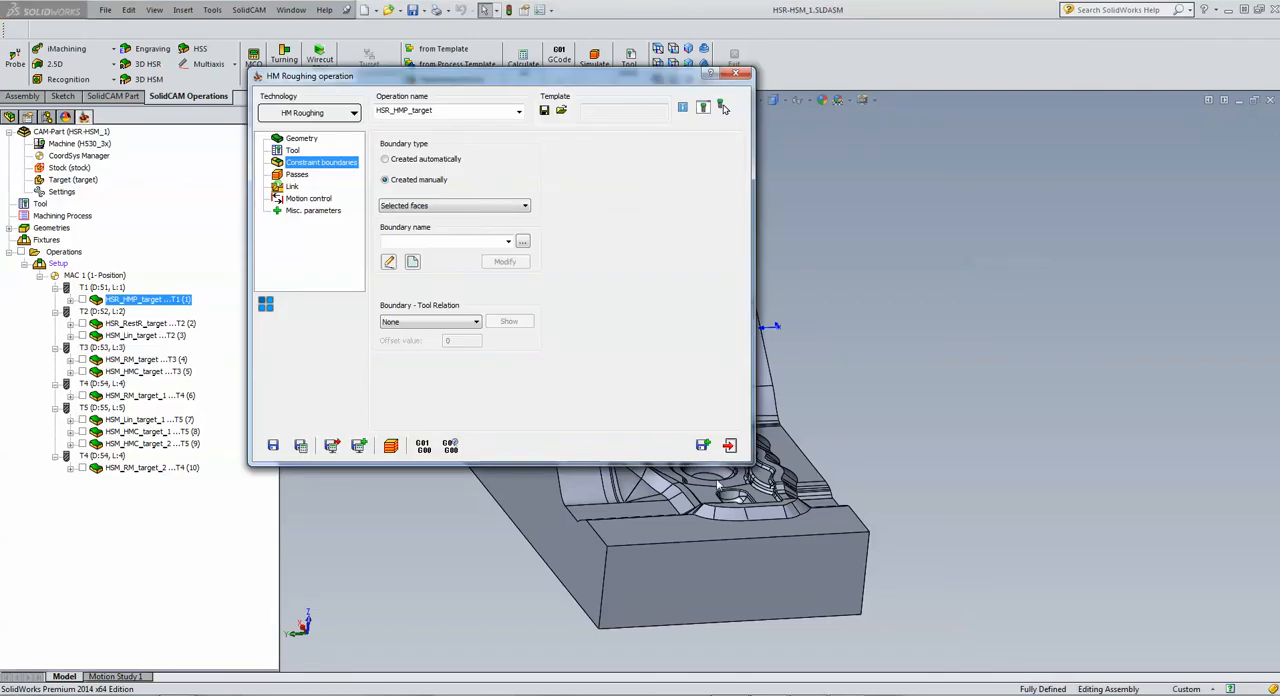
click(729, 445)
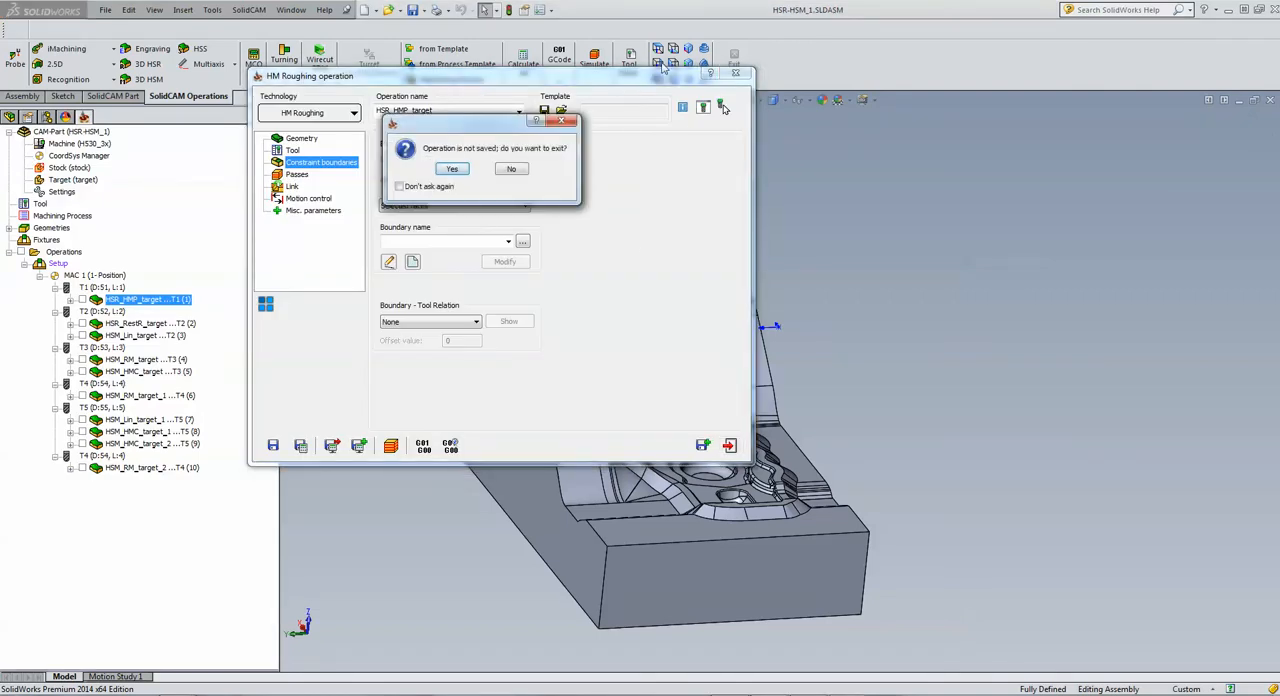
click(454, 170)
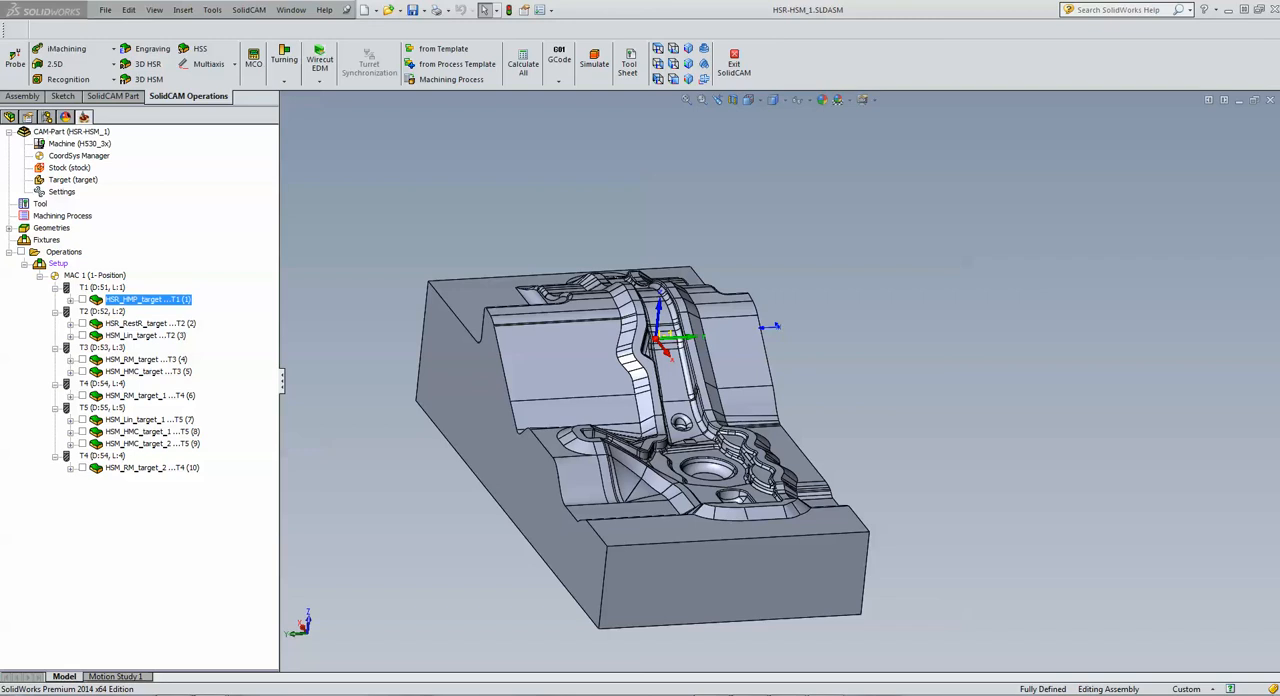
Step: Switch to the SolidCAM website in the browser and open the webinar recording SolidCAM 2014: New Features, part 3
drag(1279, 8, 980, 1)
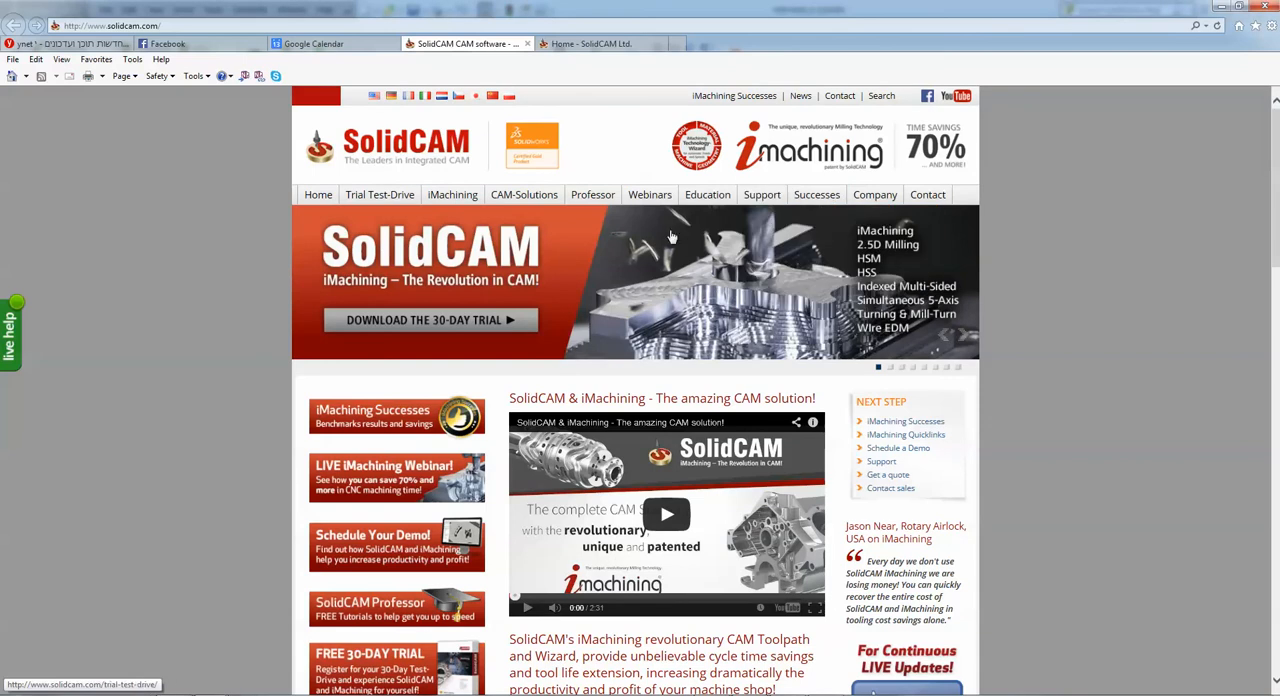
mouse_move(650, 202)
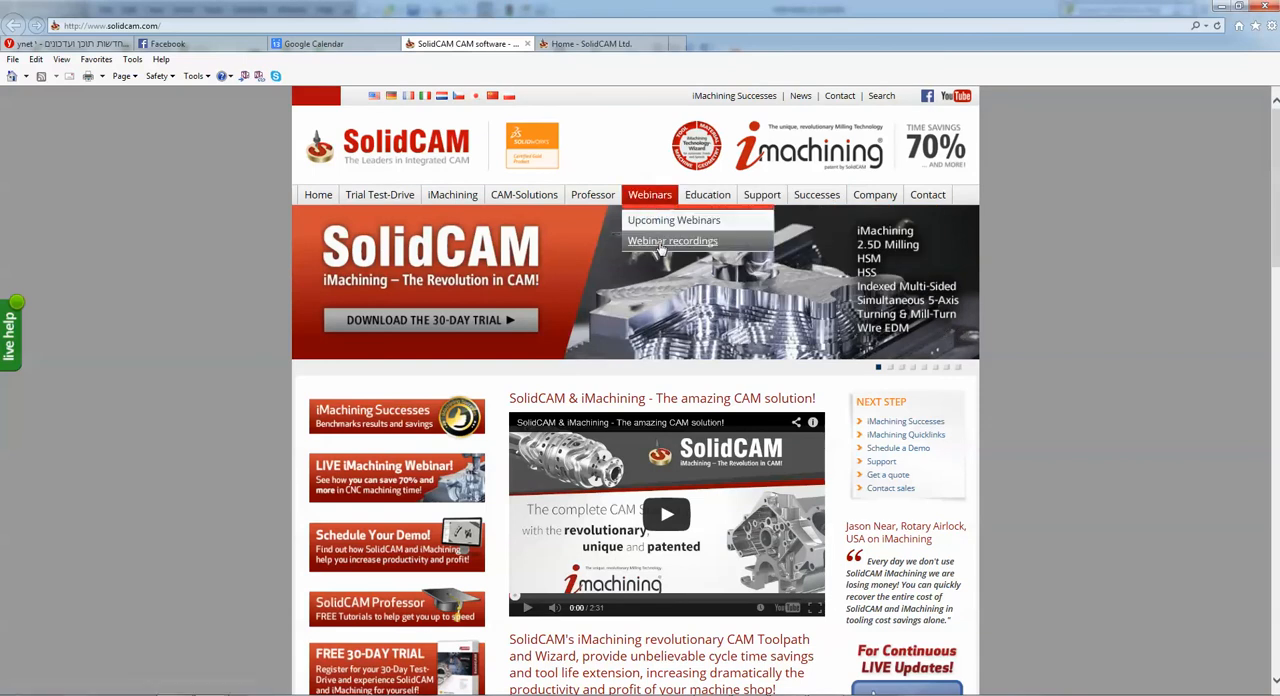
click(660, 243)
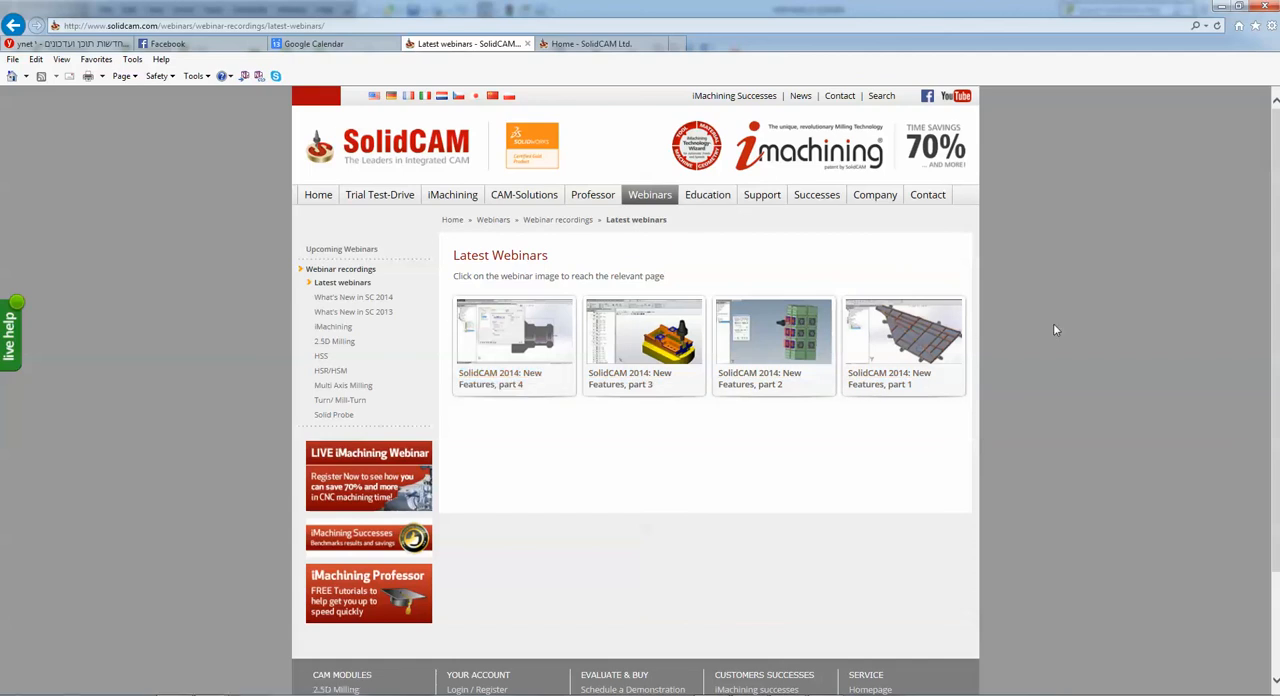
click(667, 353)
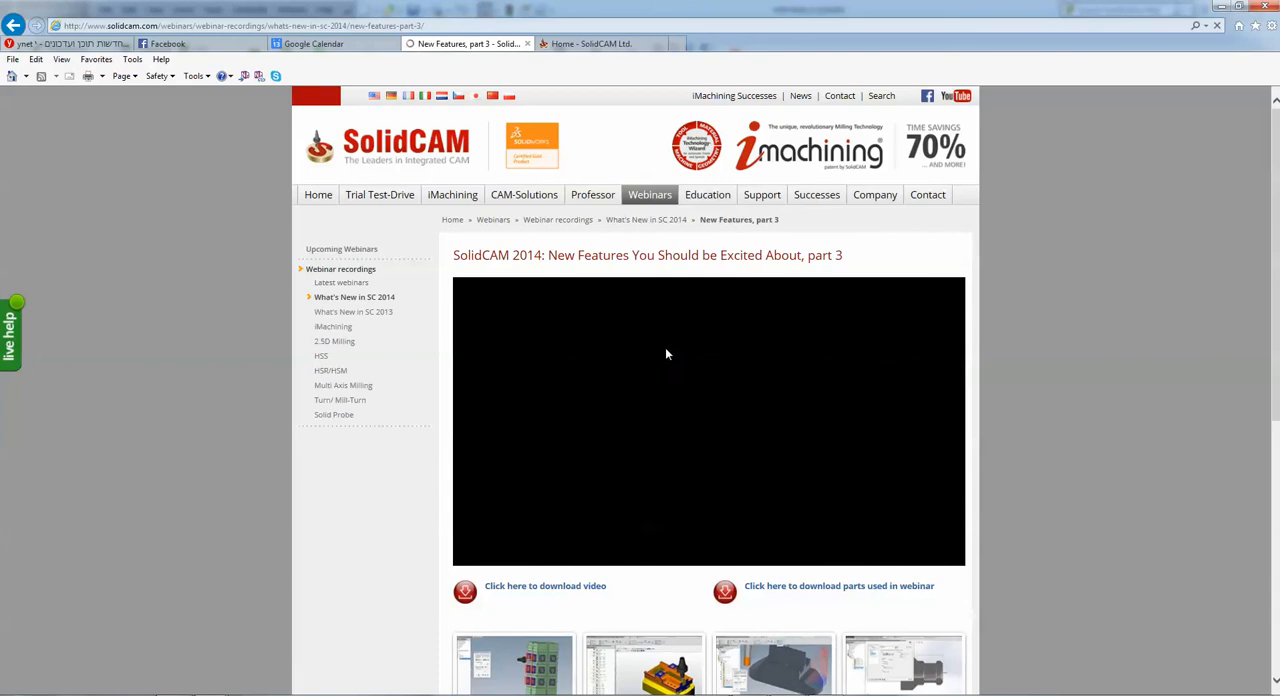